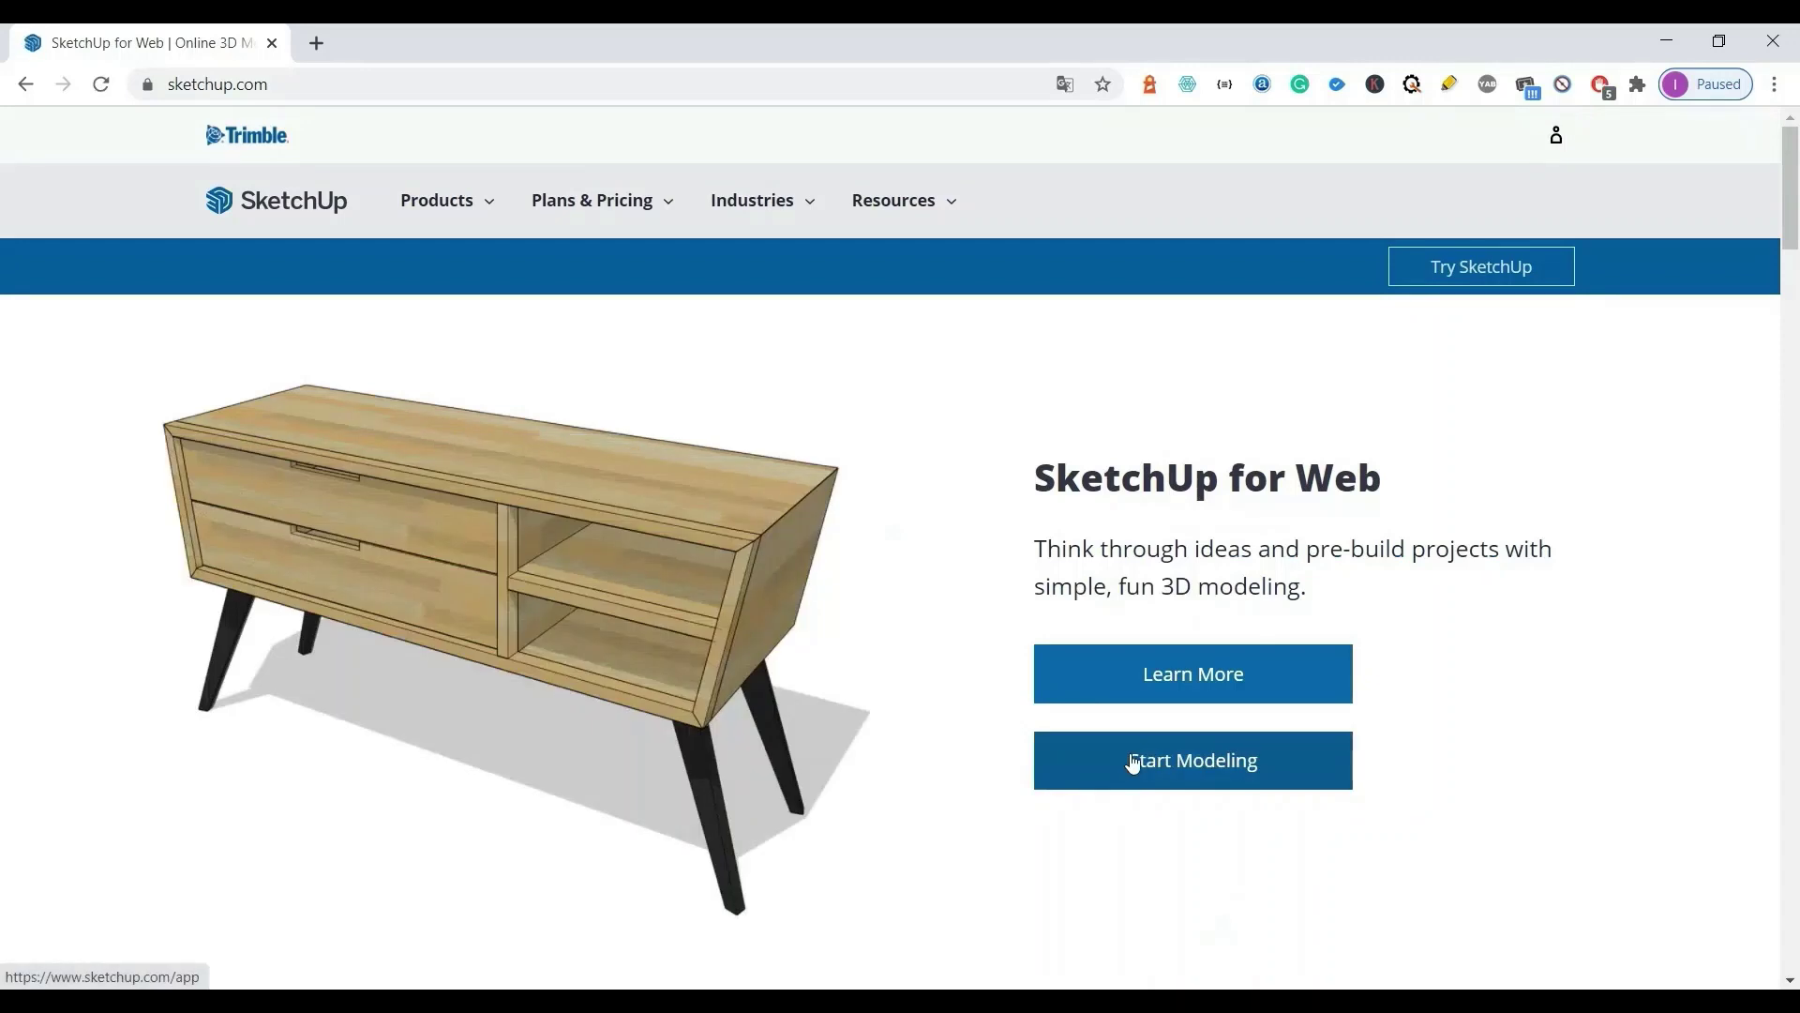
# Step: Launch SketchUp for Web, complete the introductory tour, and open a blank modelling workspace
pyautogui.click(1133, 765)
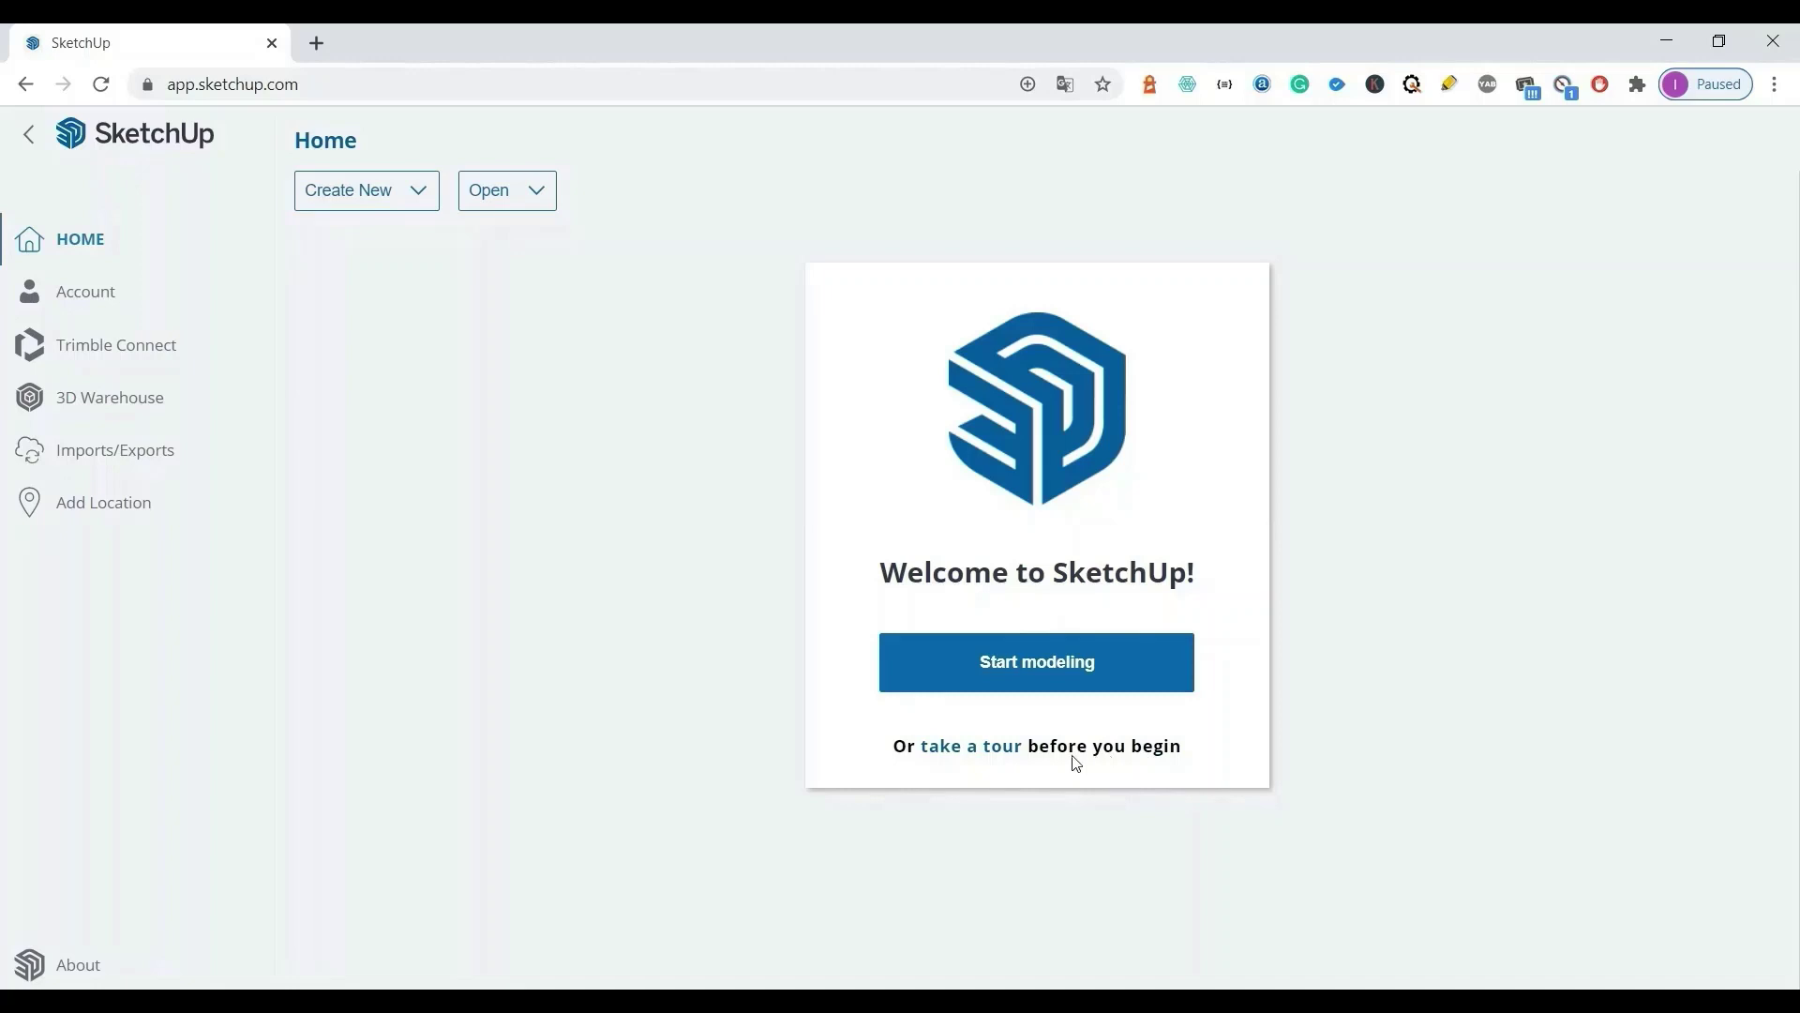
pyautogui.click(977, 747)
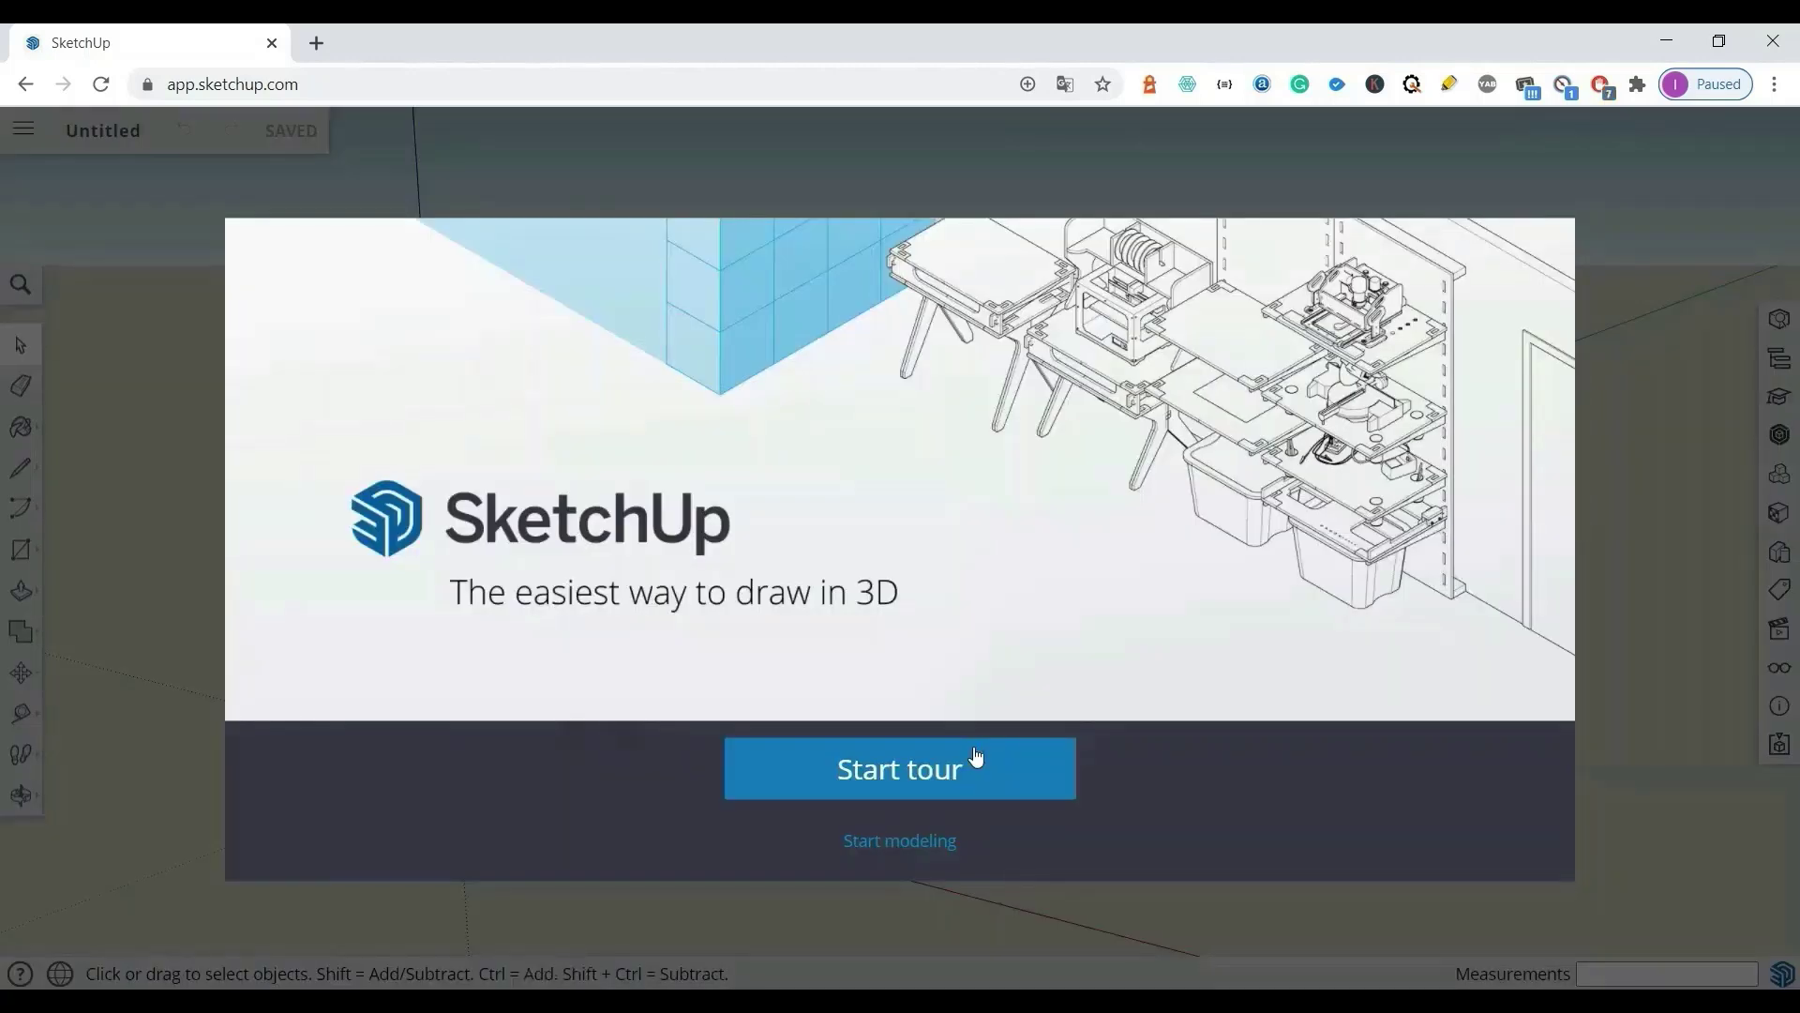
pyautogui.click(912, 773)
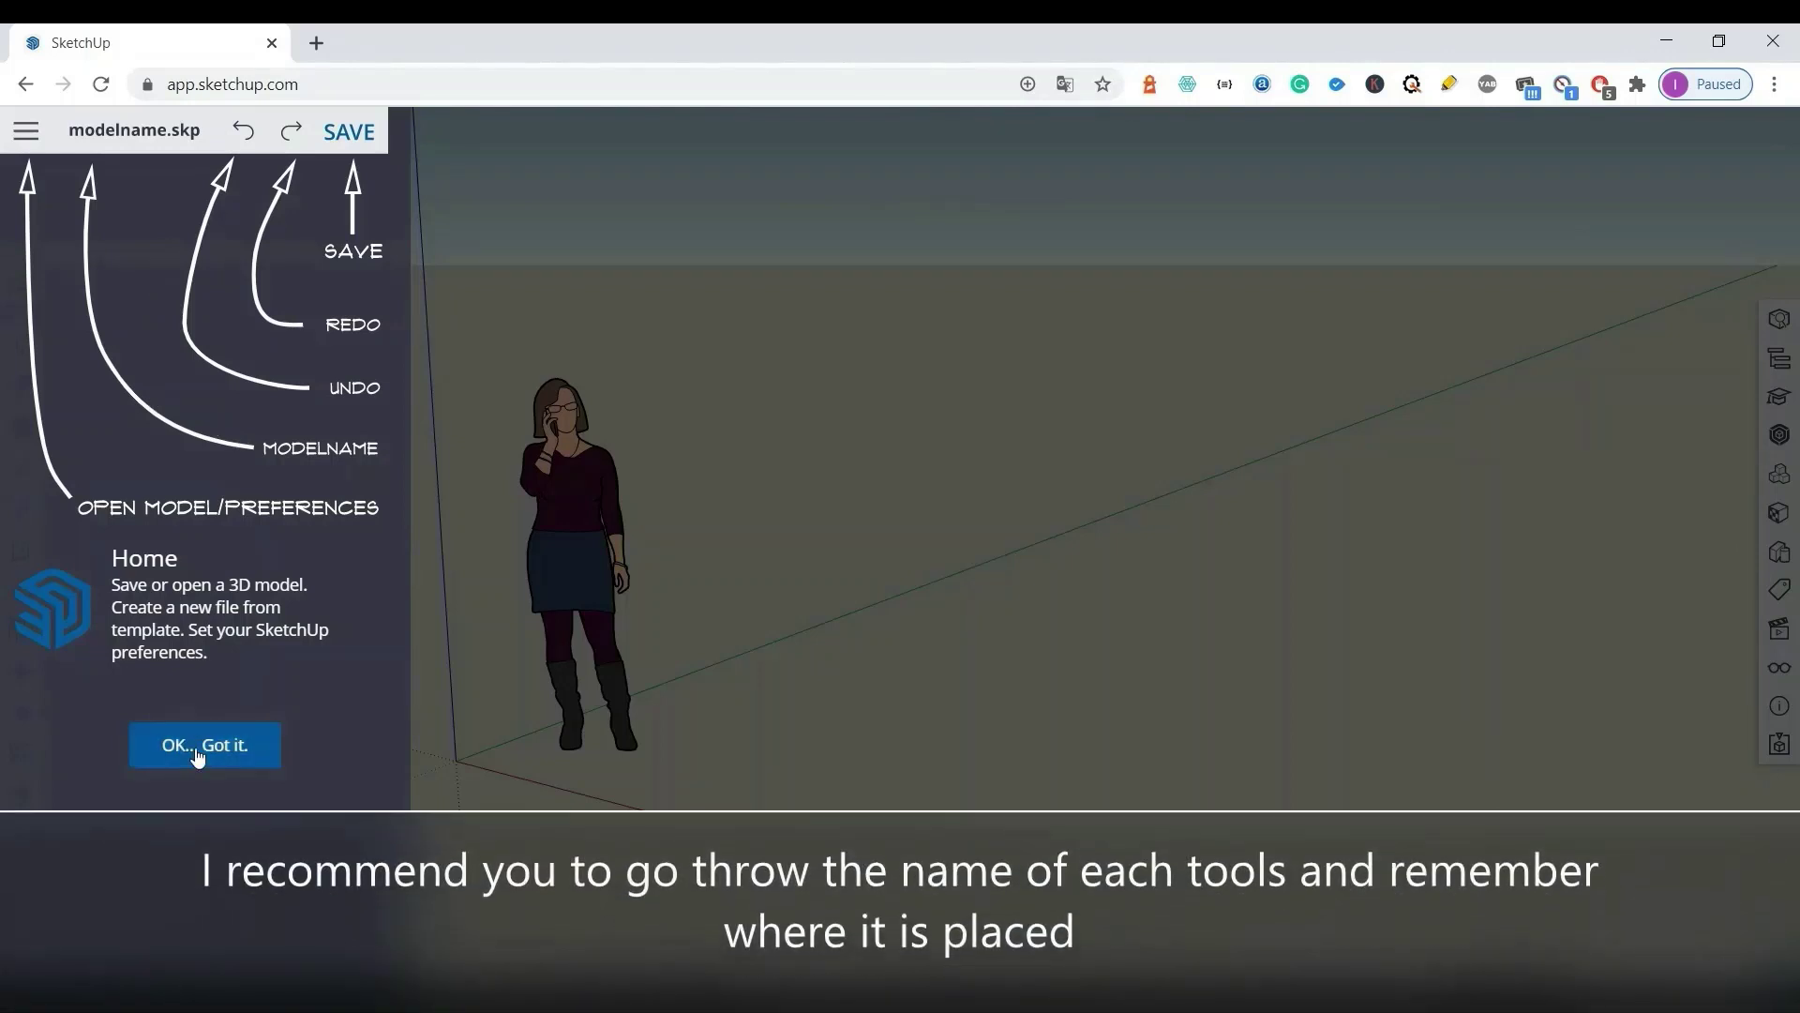
pyautogui.click(204, 744)
pyautogui.press('Return')
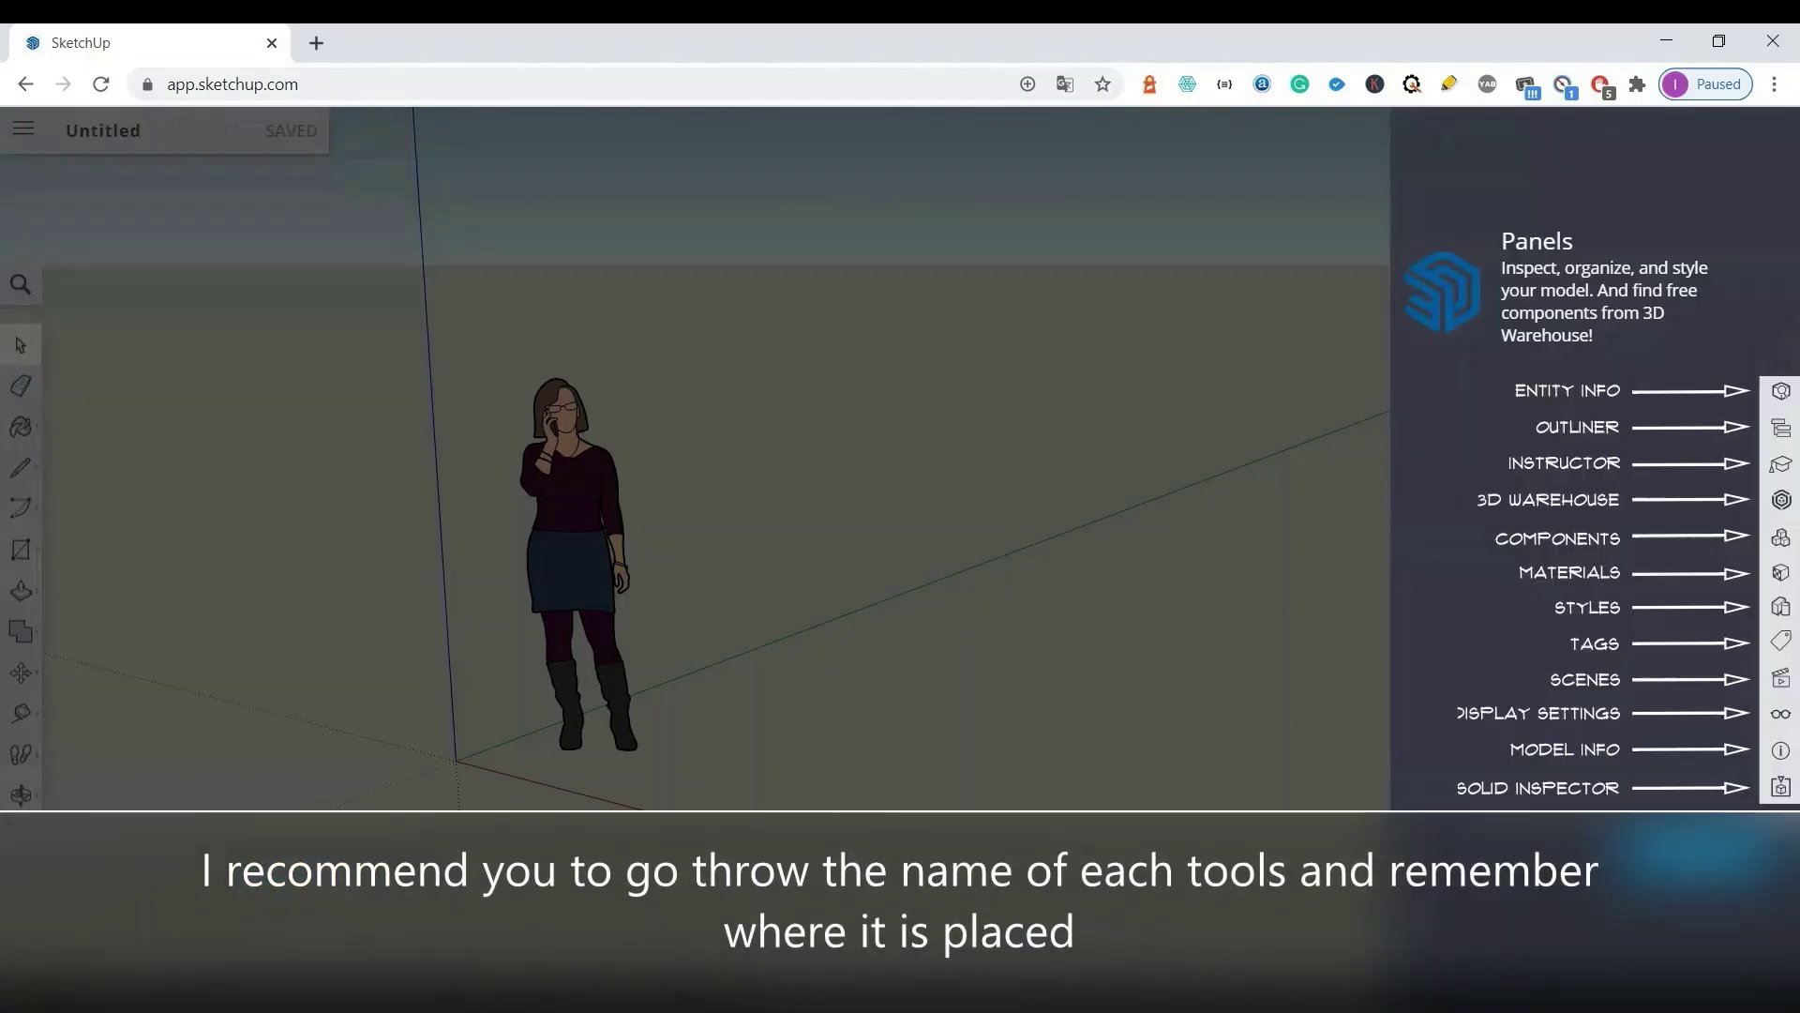
pyautogui.press('Return')
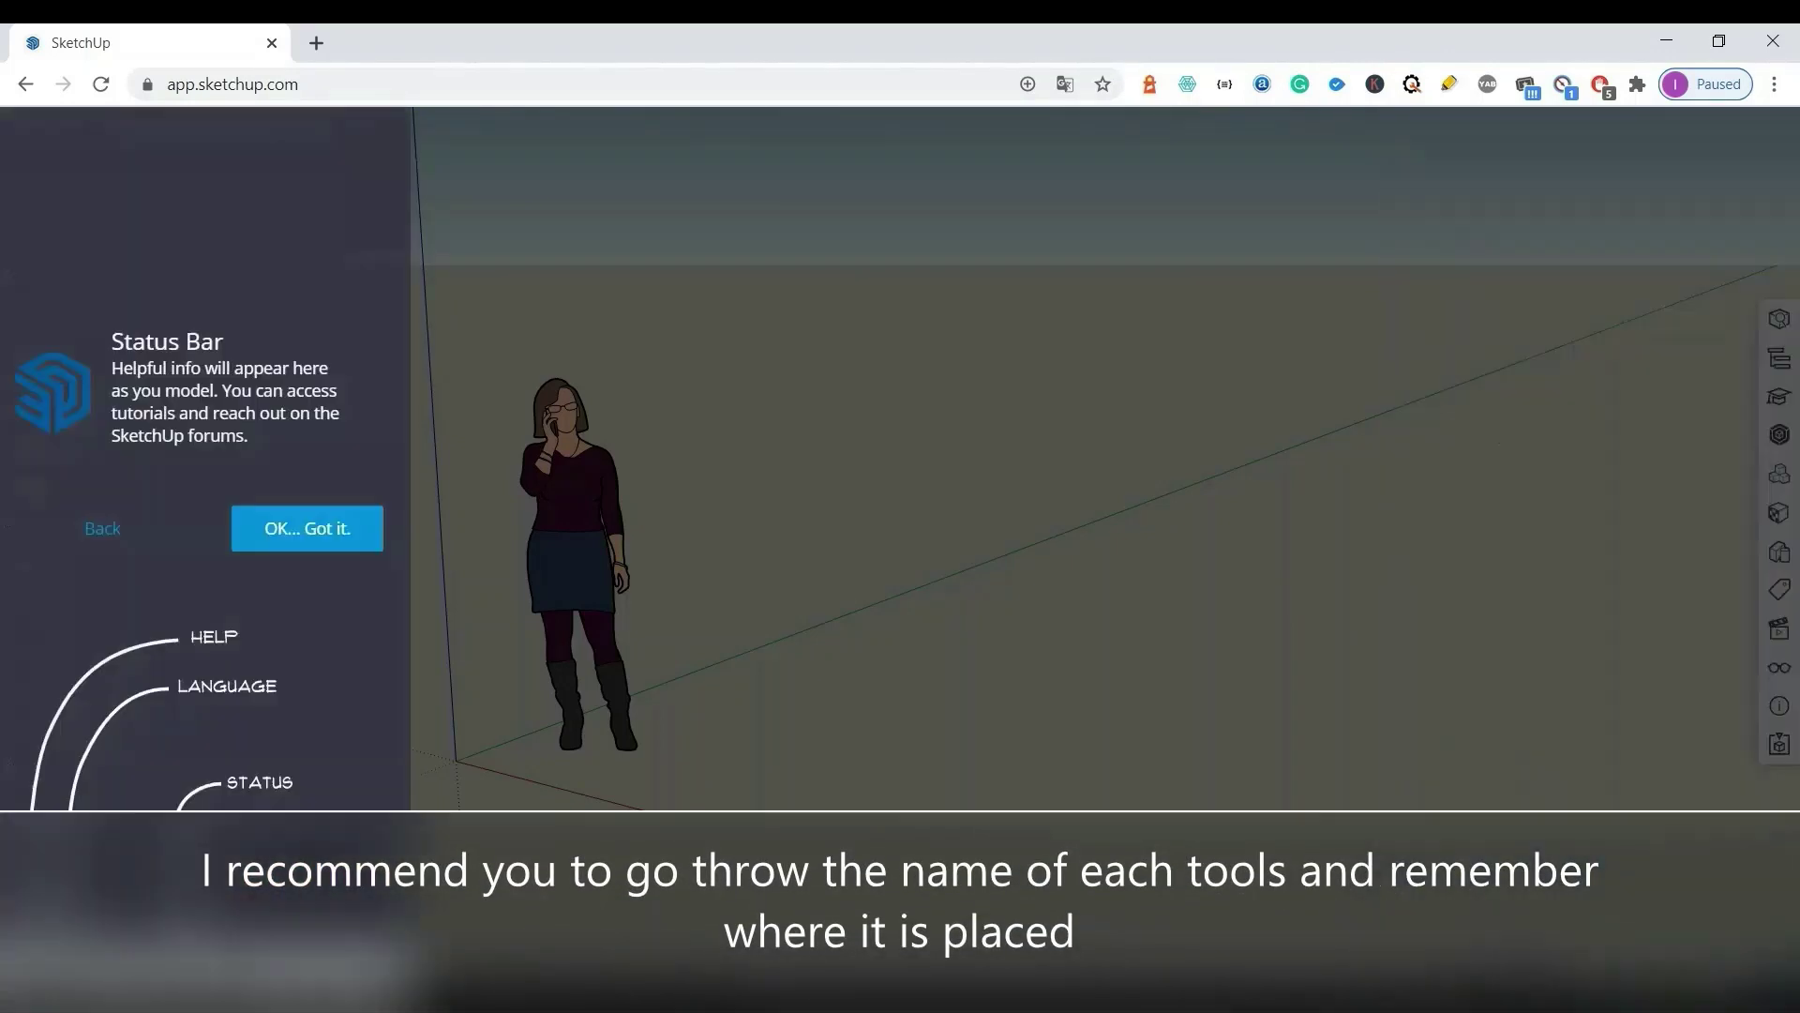
pyautogui.click(306, 533)
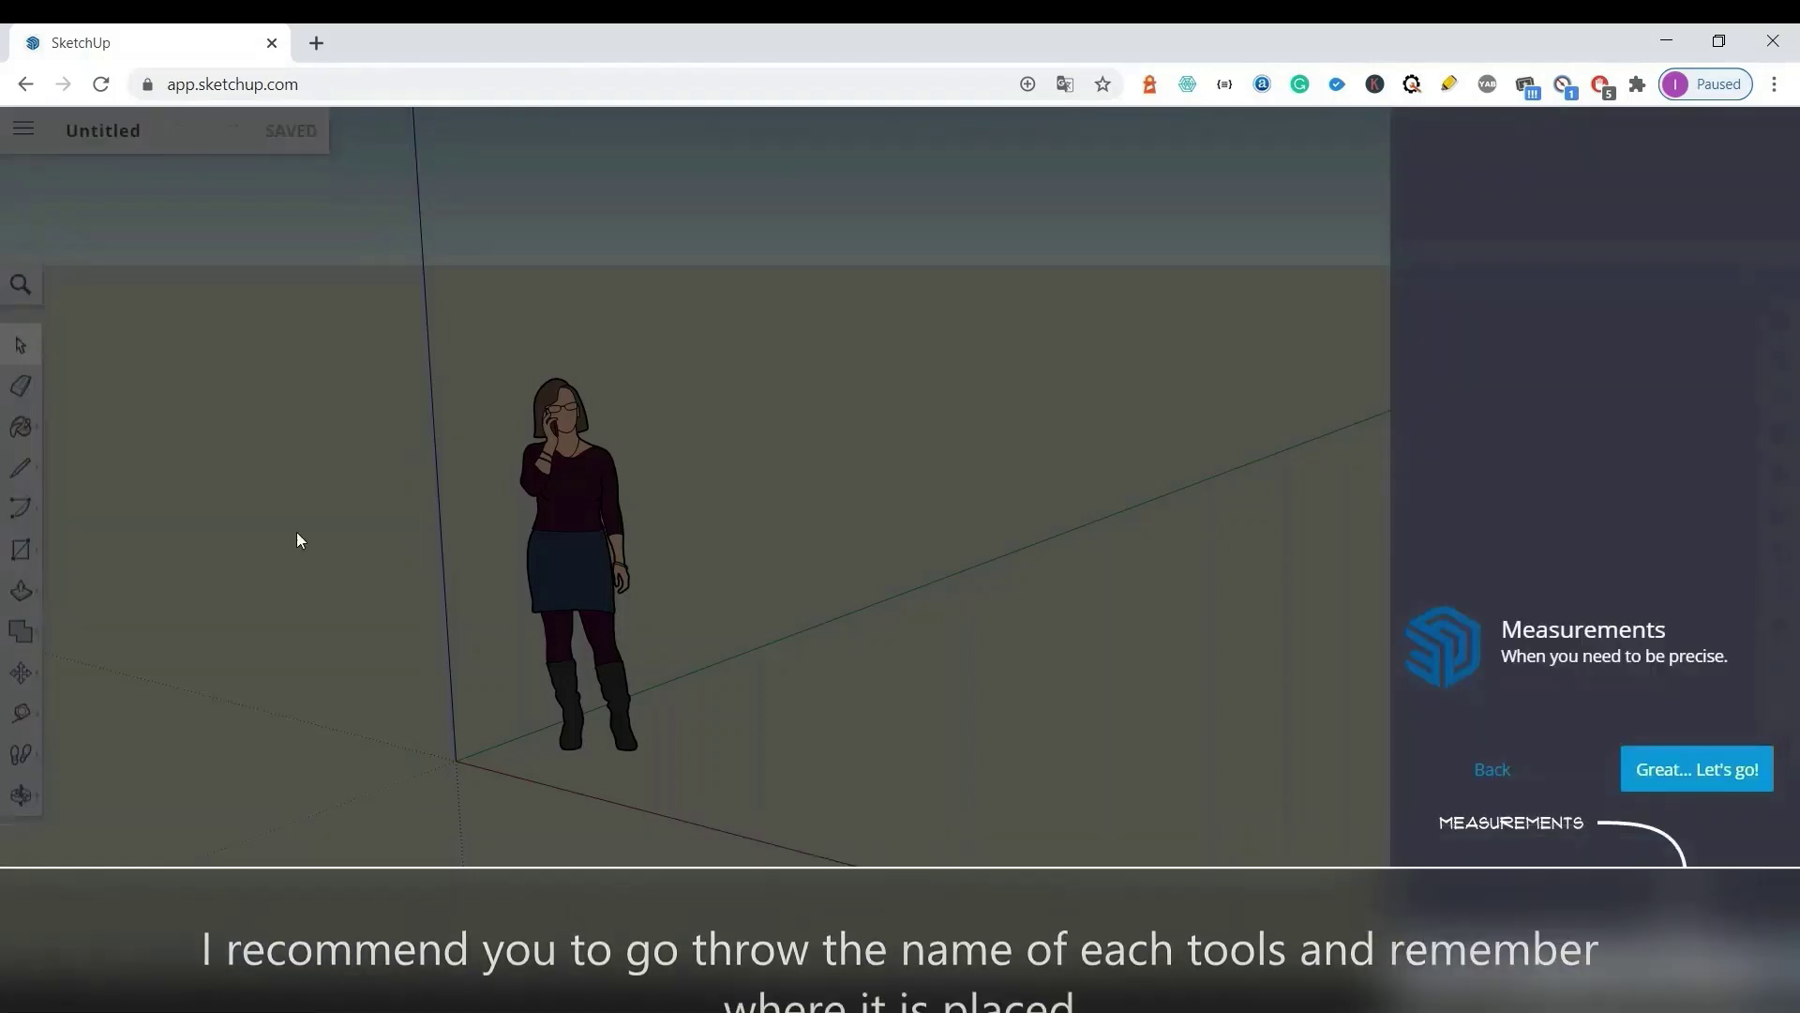
pyautogui.click(1720, 785)
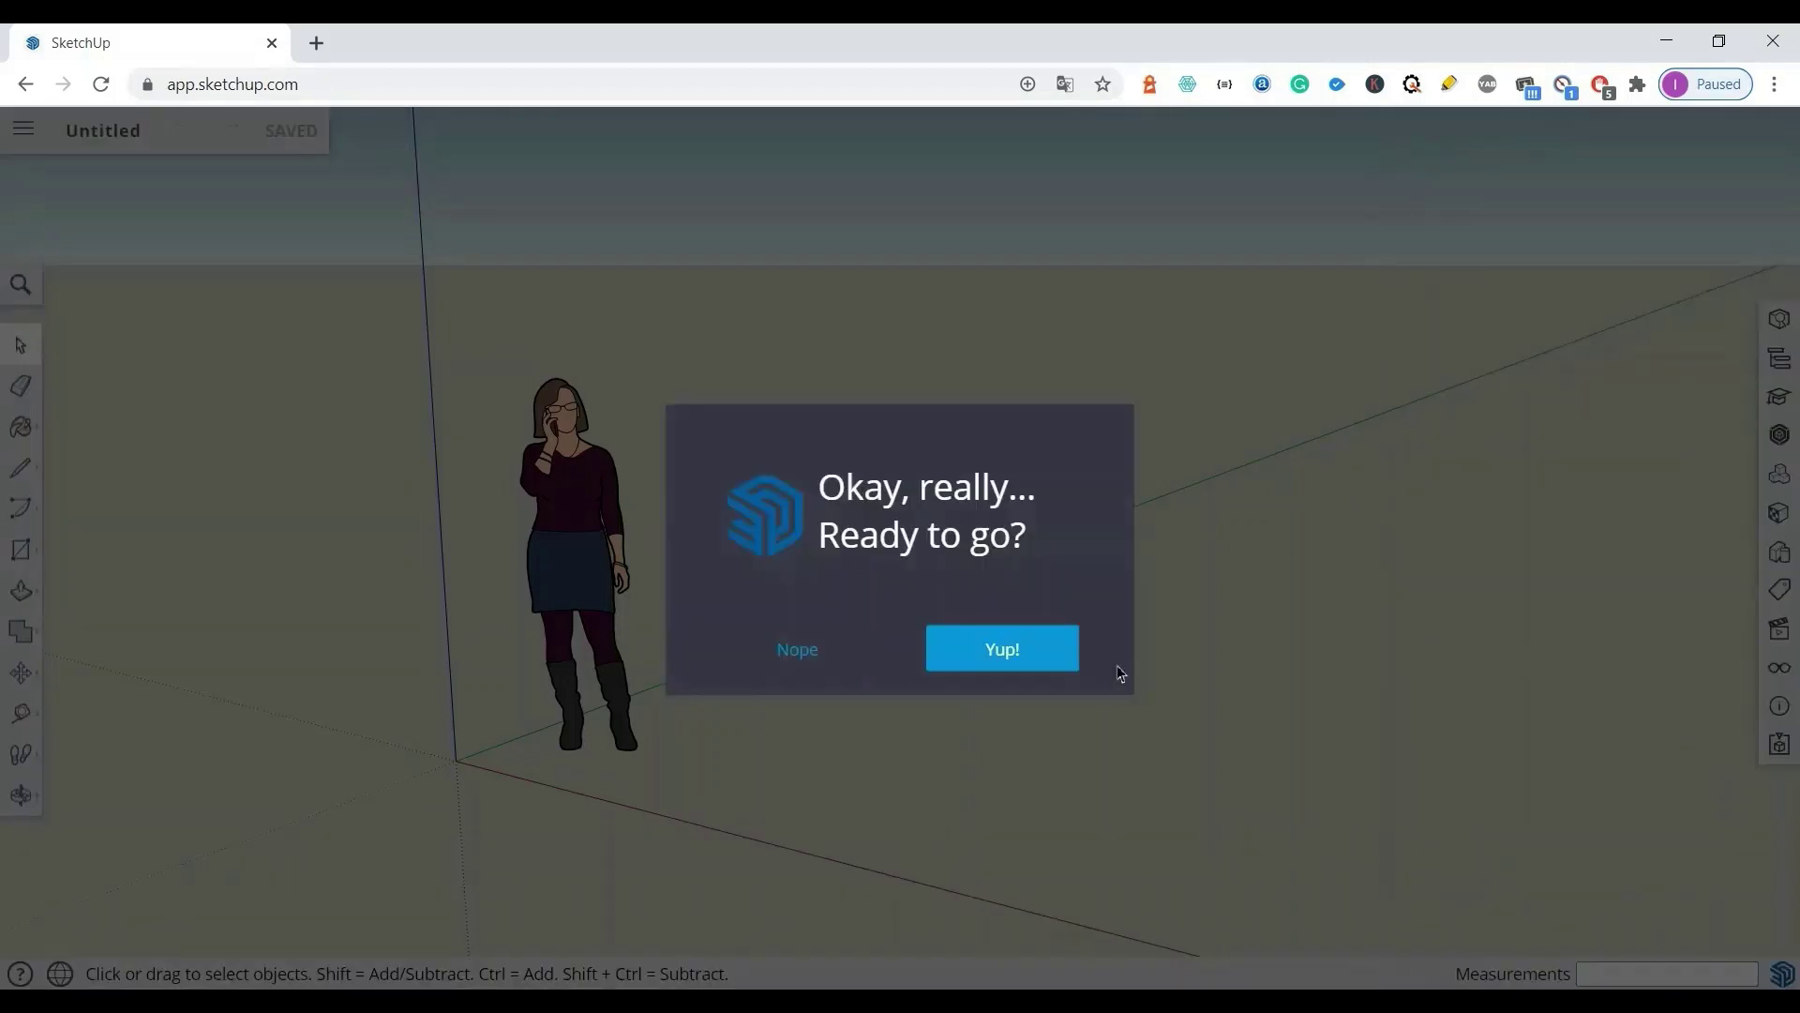
pyautogui.click(1042, 649)
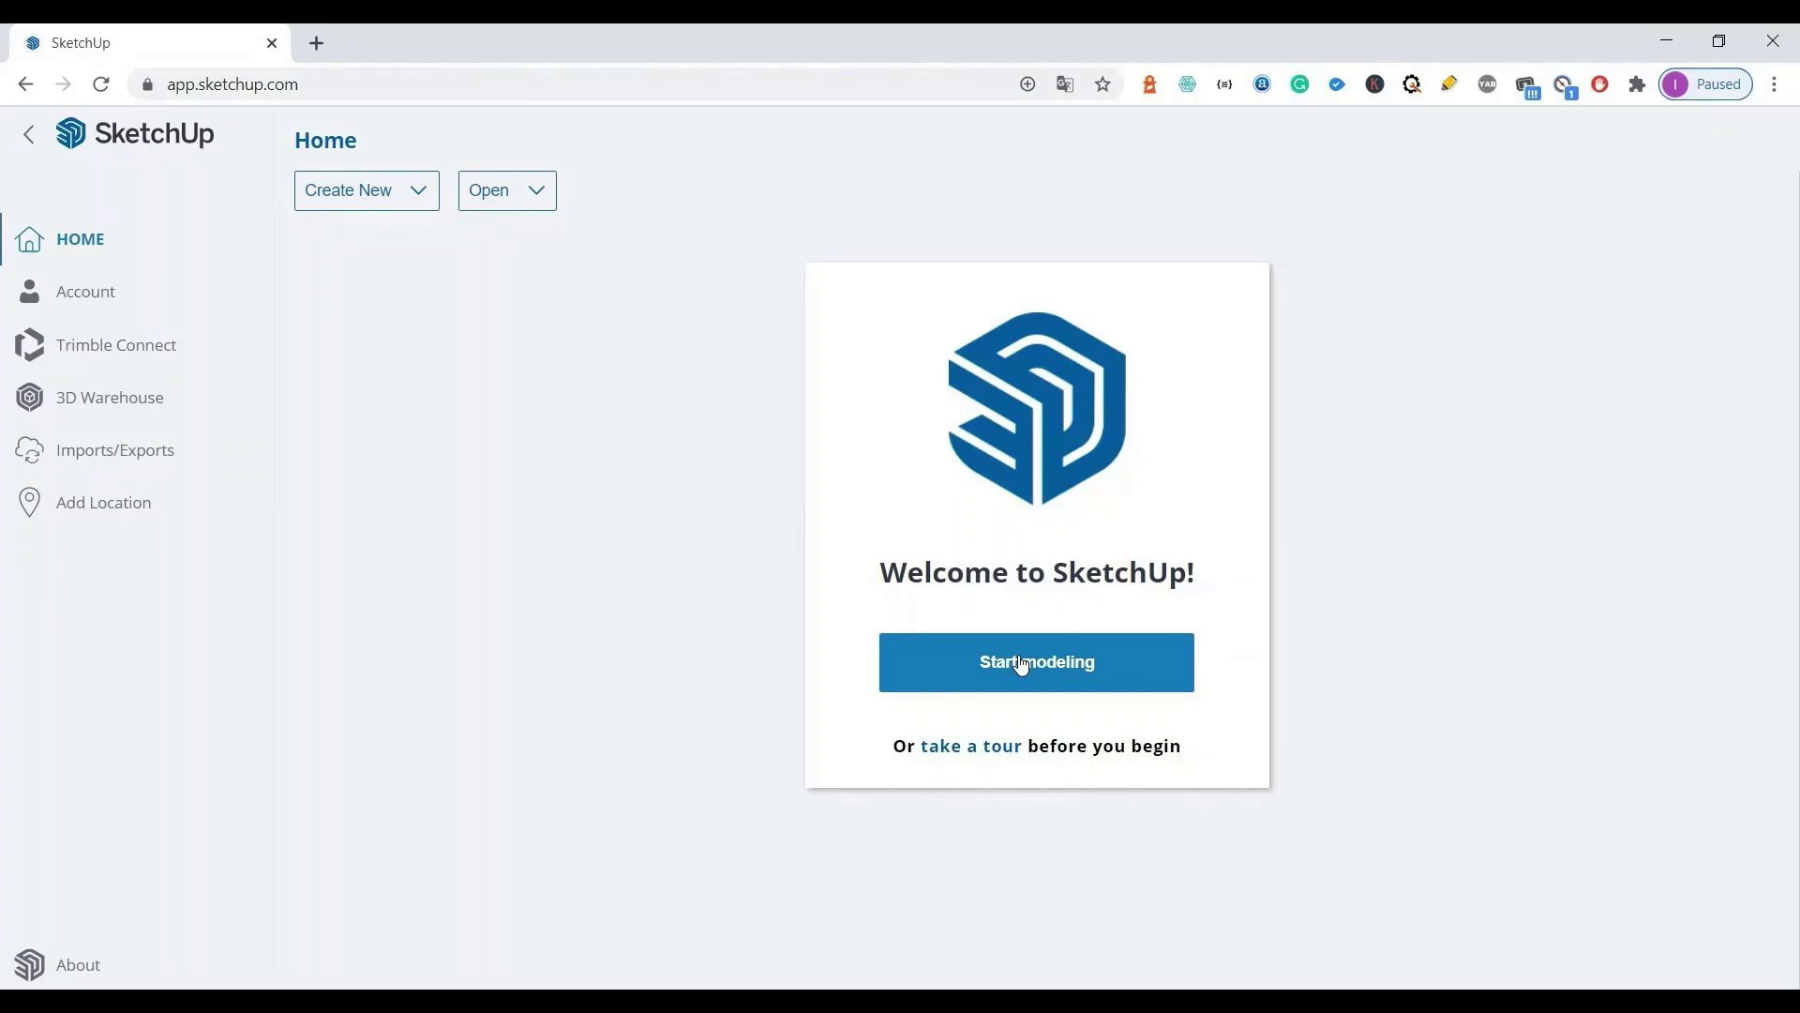
pyautogui.click(1022, 665)
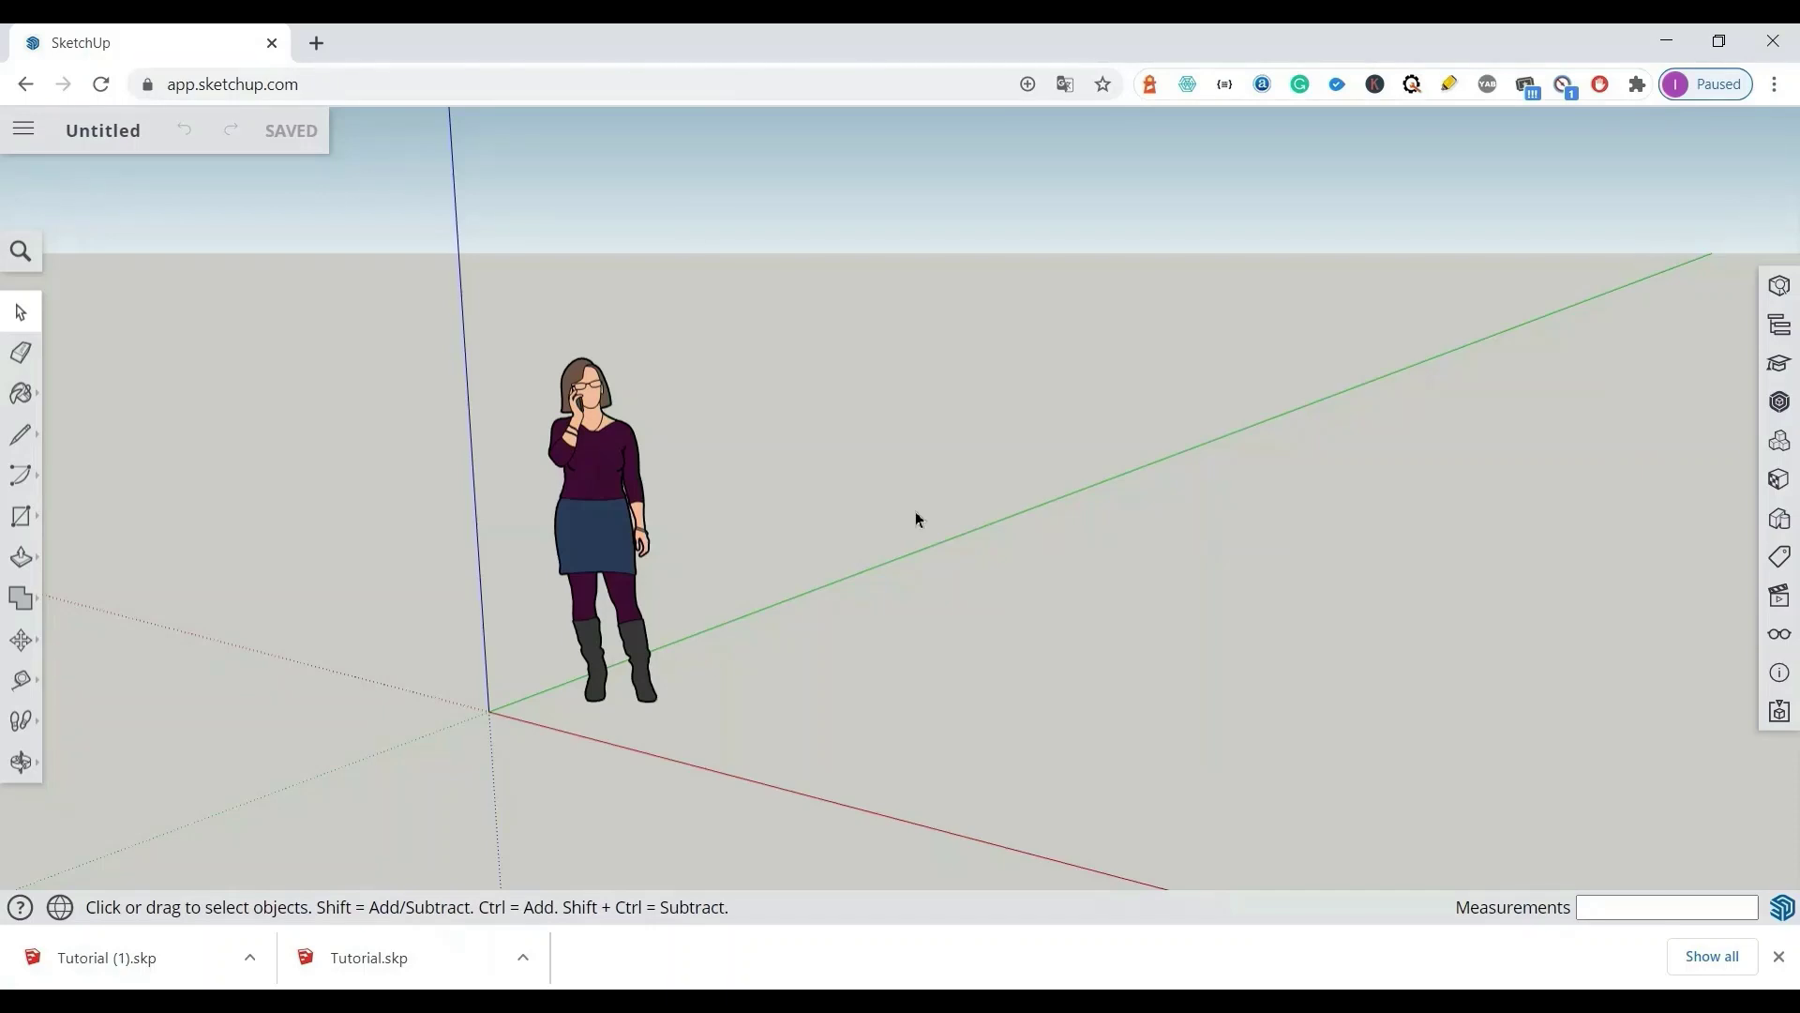
# Step: Create a new model from the Simple Template – Feet and Inches
pyautogui.click(23, 129)
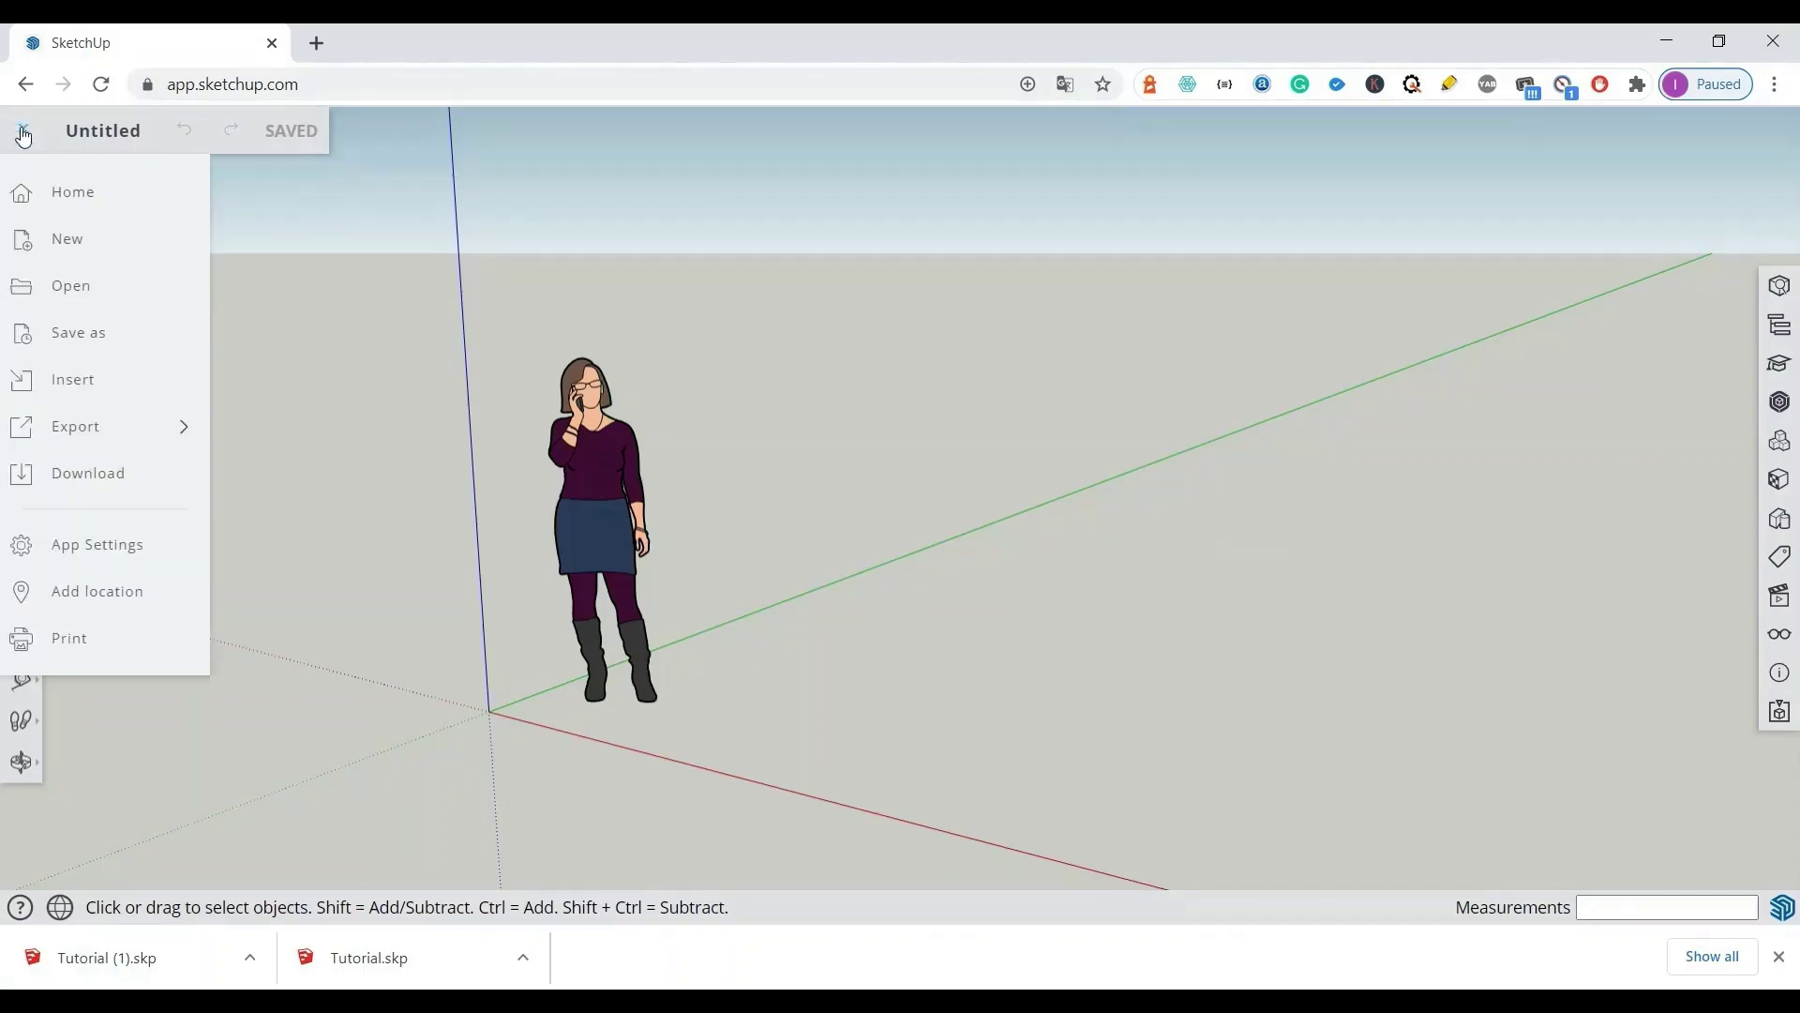
pyautogui.click(60, 197)
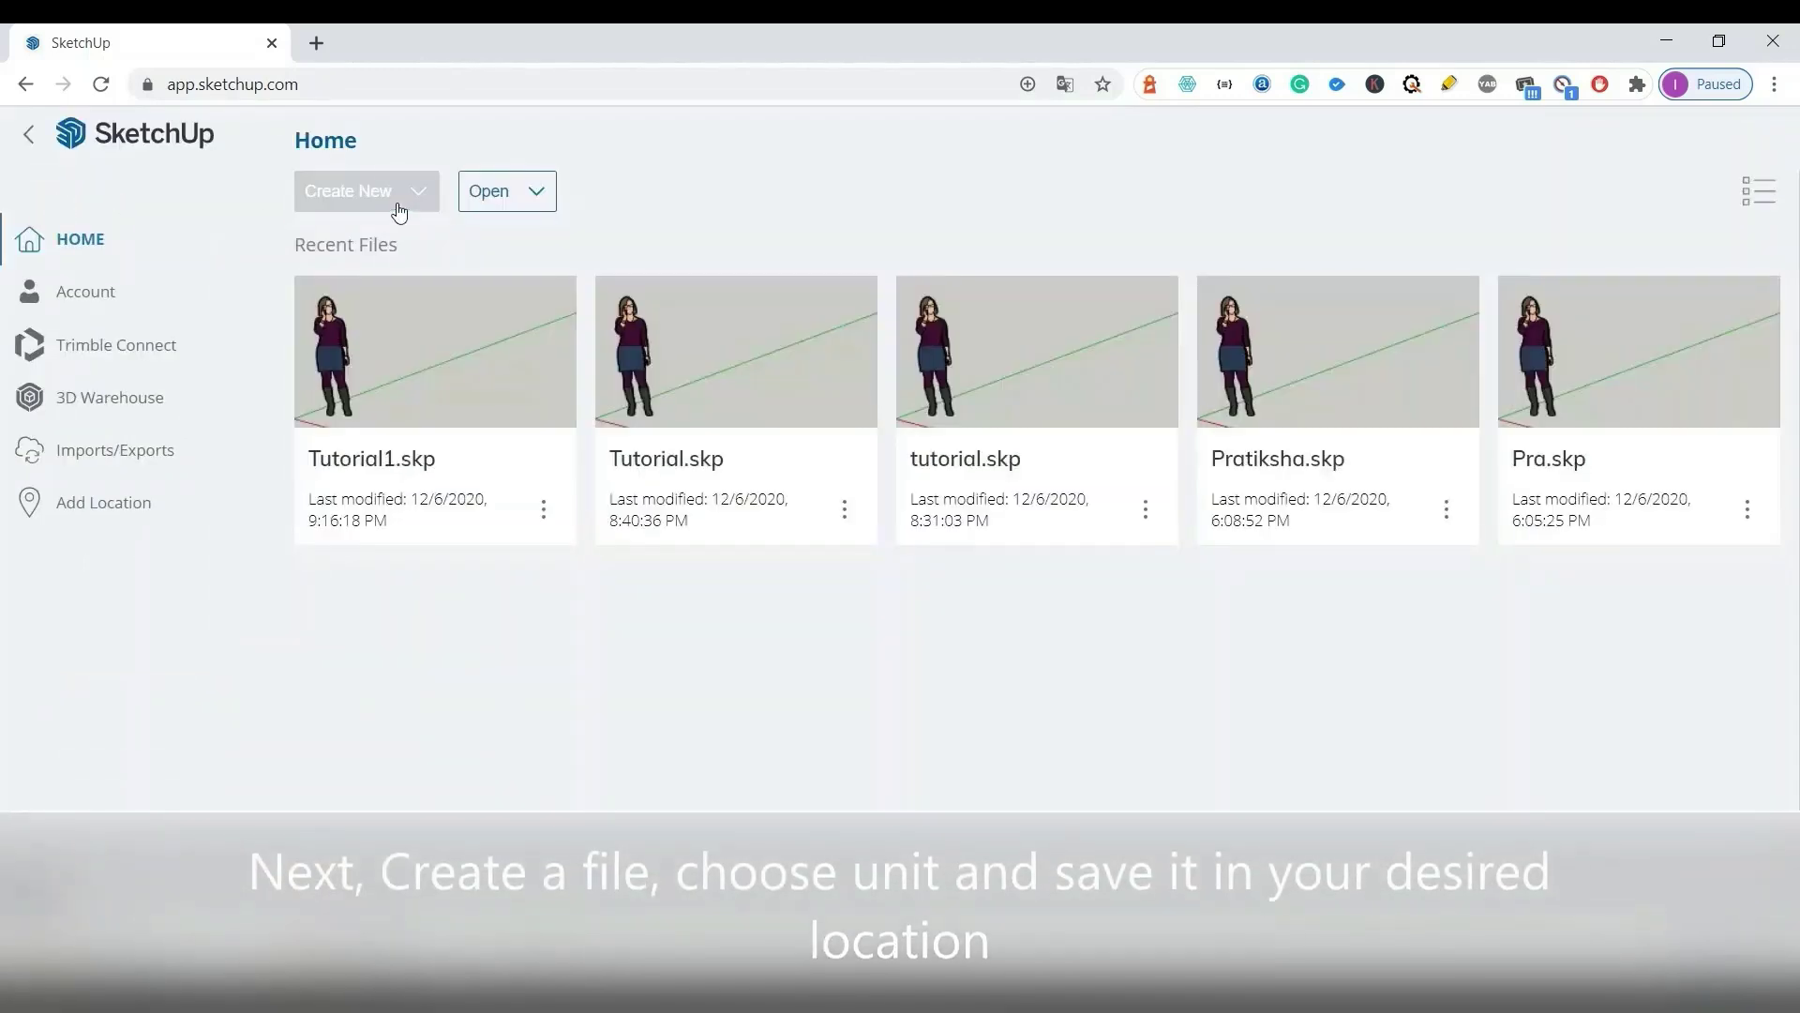
pyautogui.click(364, 191)
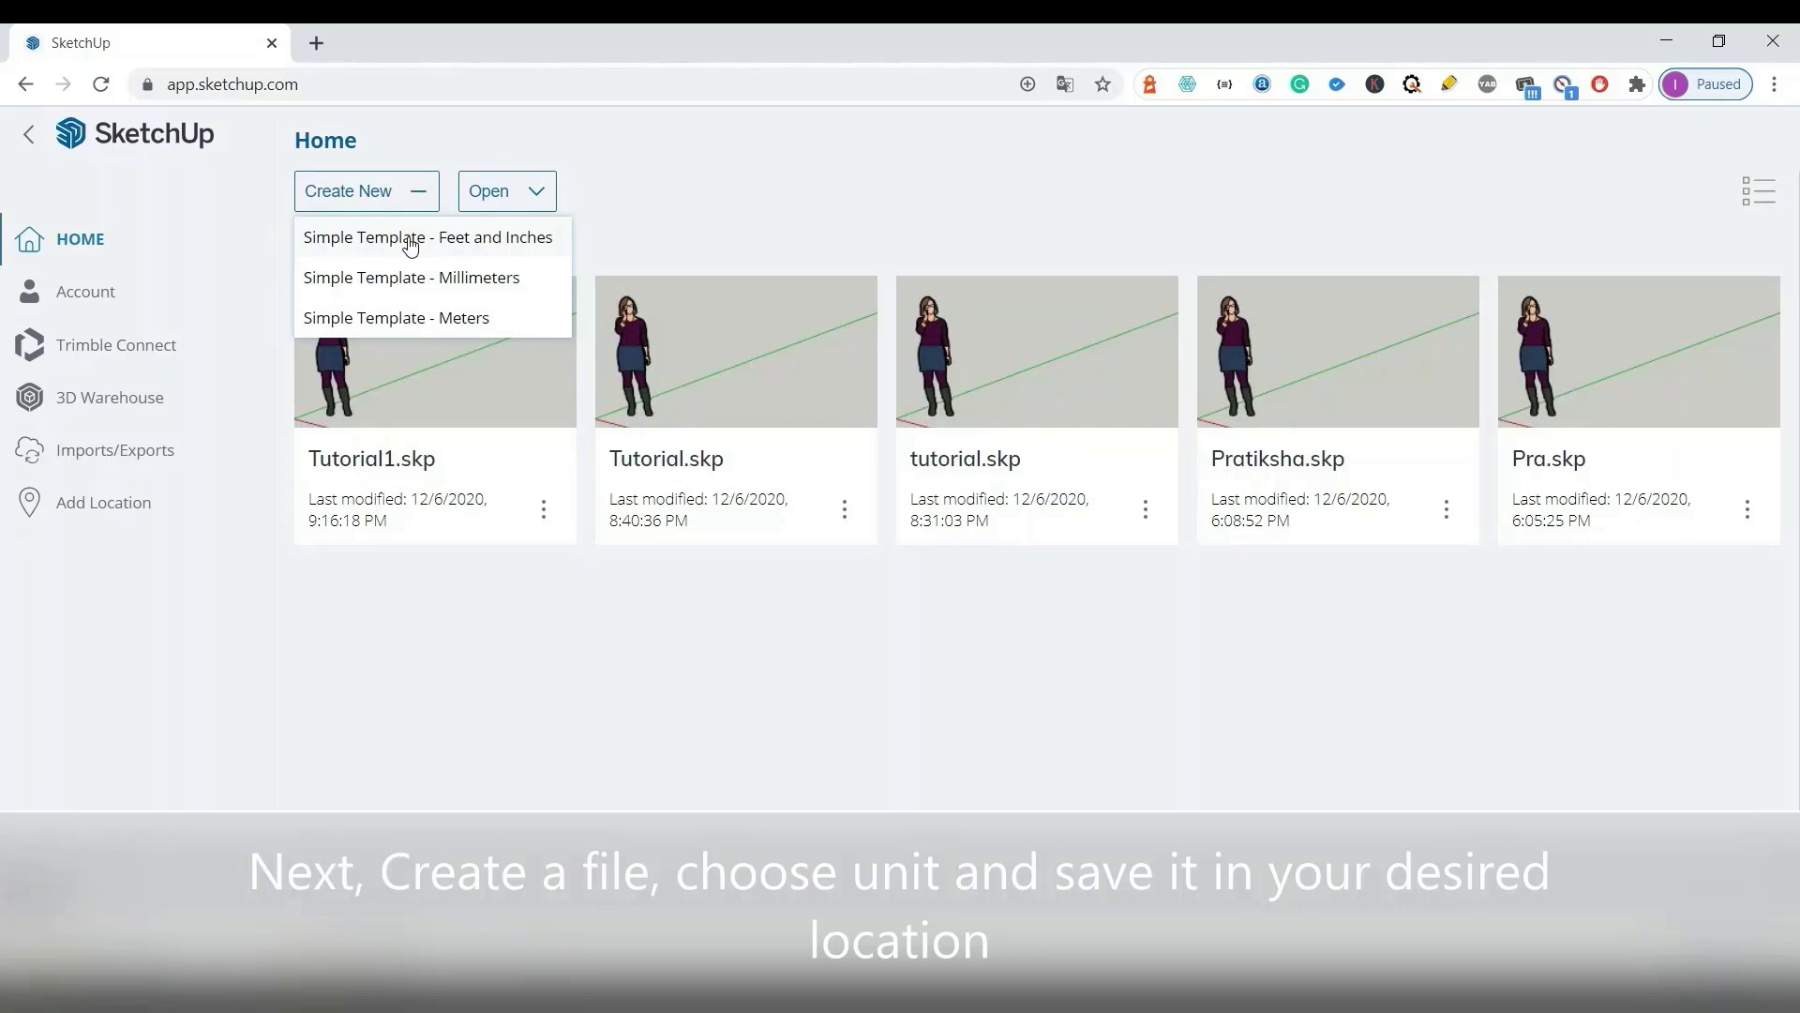
pyautogui.click(447, 243)
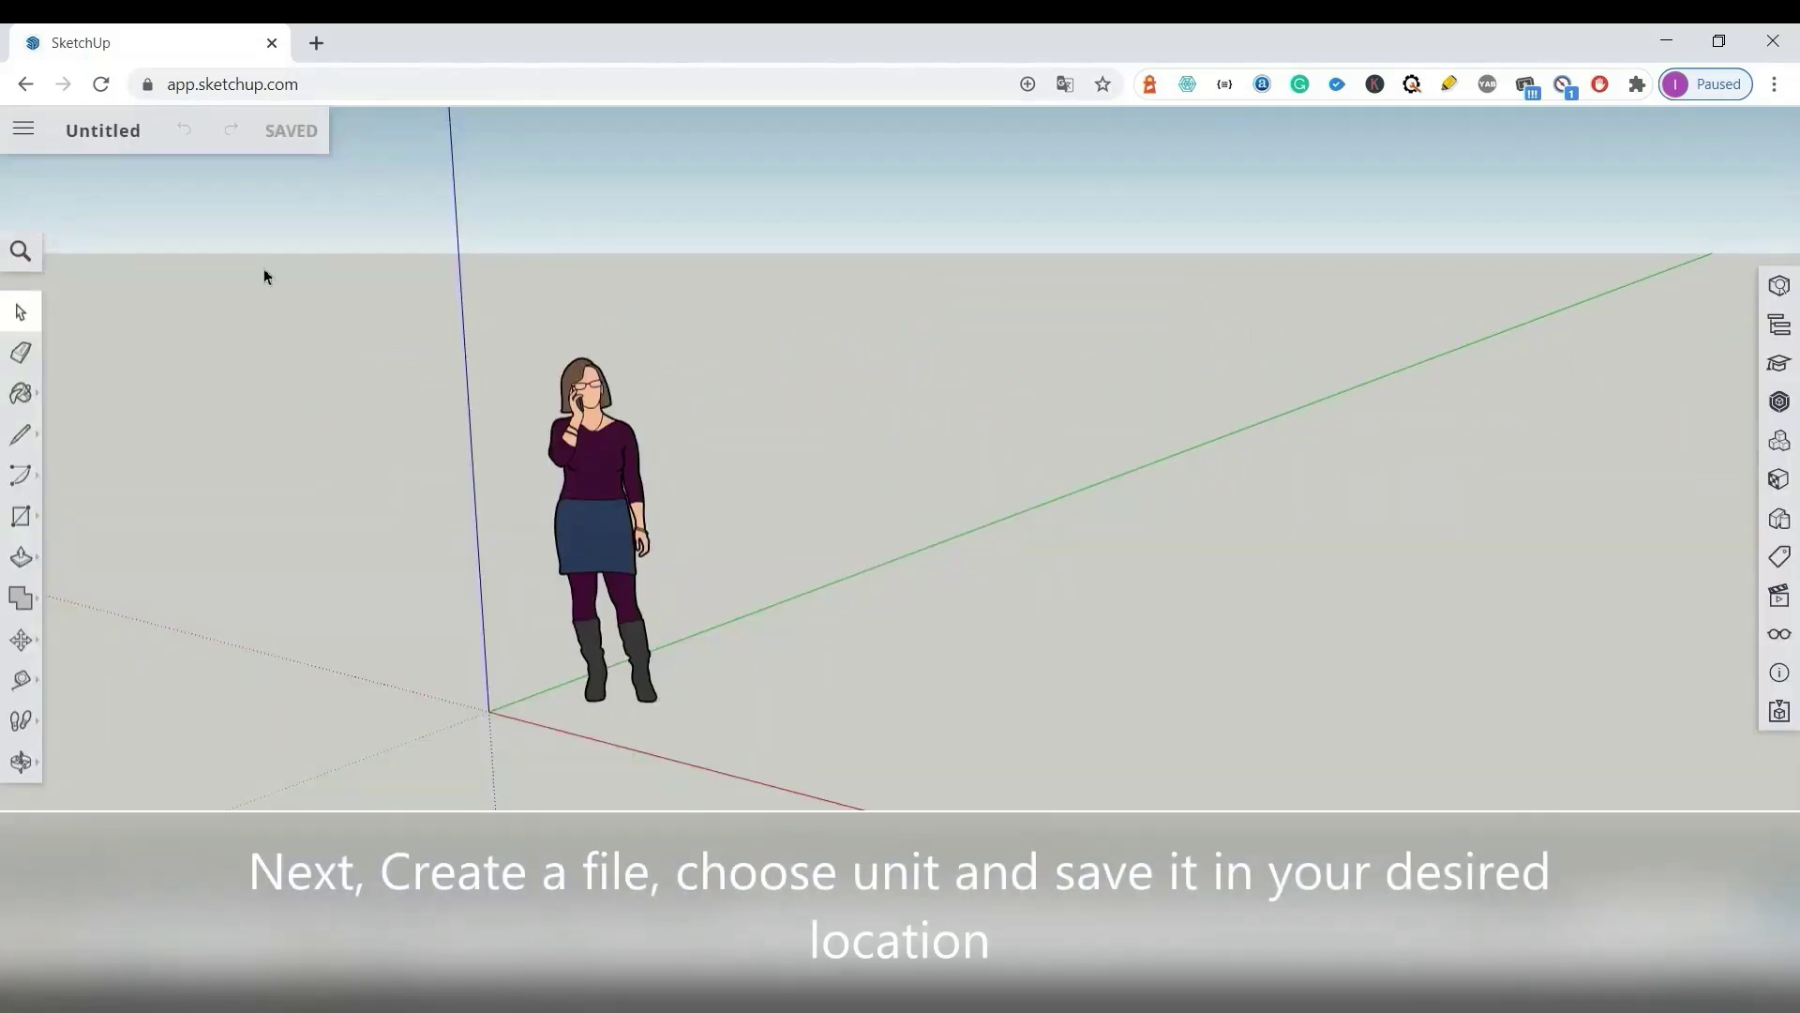
# Step: Save the model as tutorial01 in a new Sketchupforbeginners folder in the SketchUp project
pyautogui.click(103, 129)
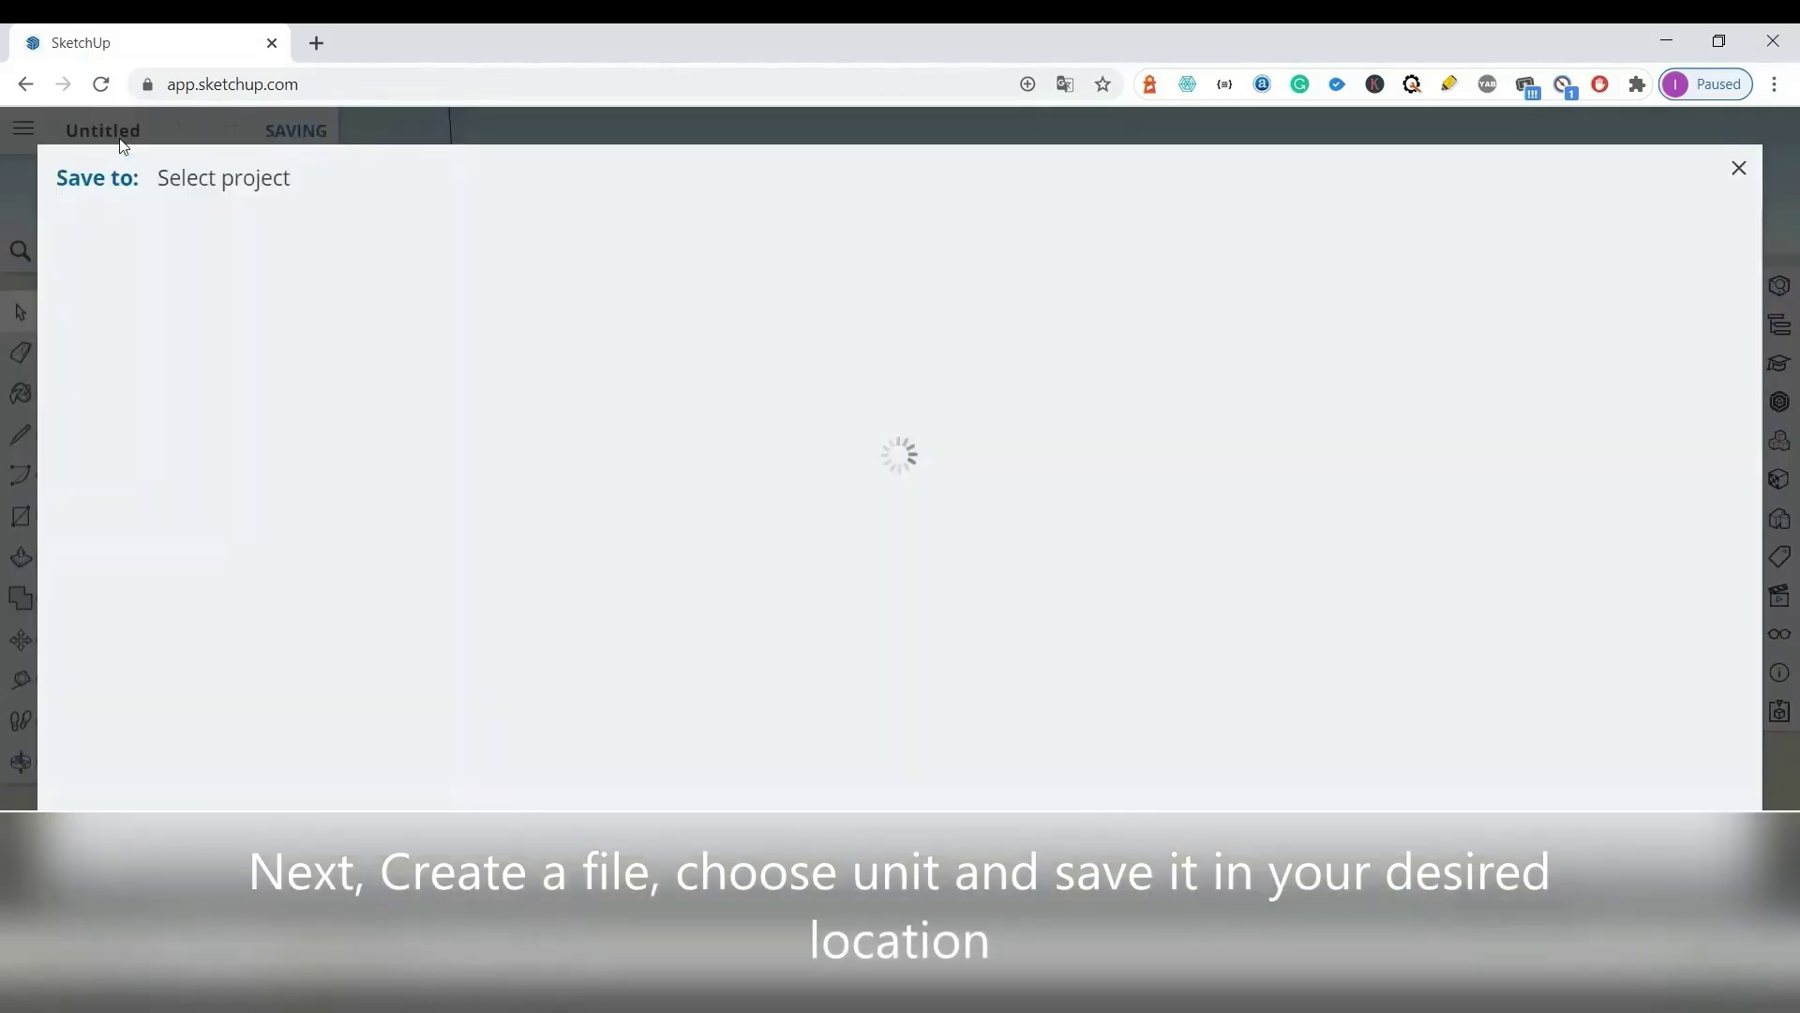
pyautogui.click(194, 315)
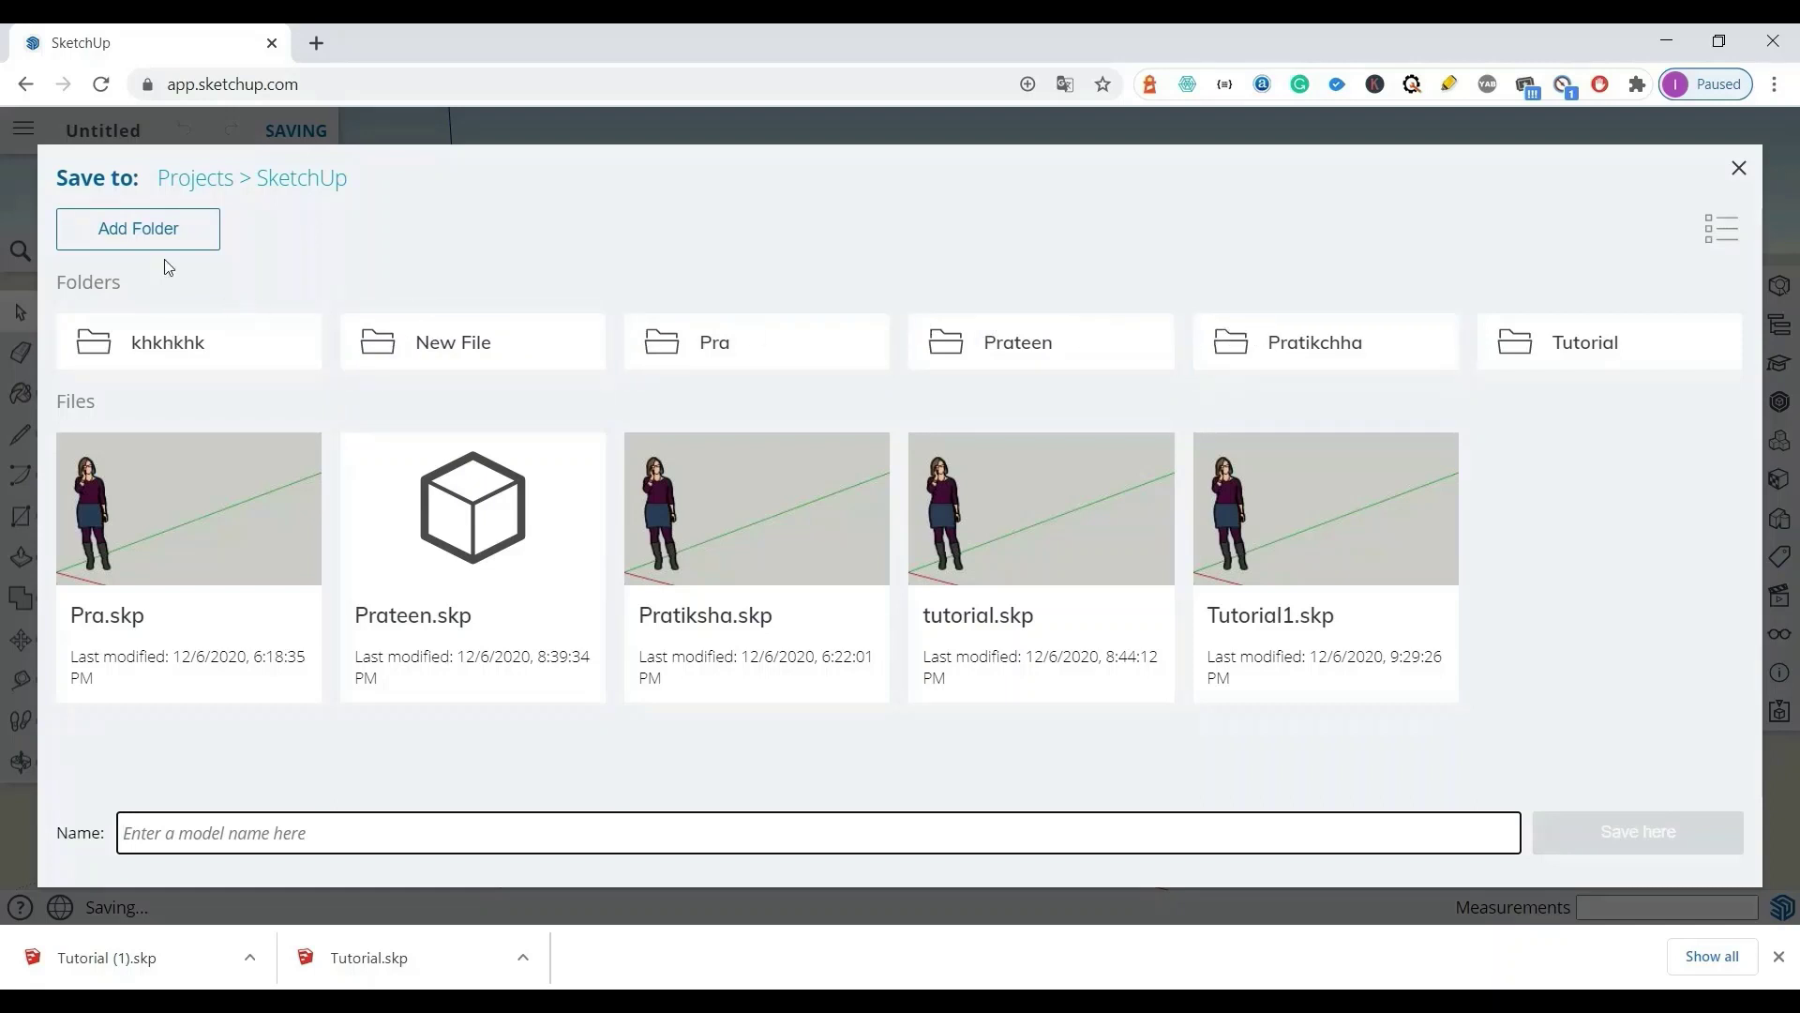
pyautogui.click(138, 228)
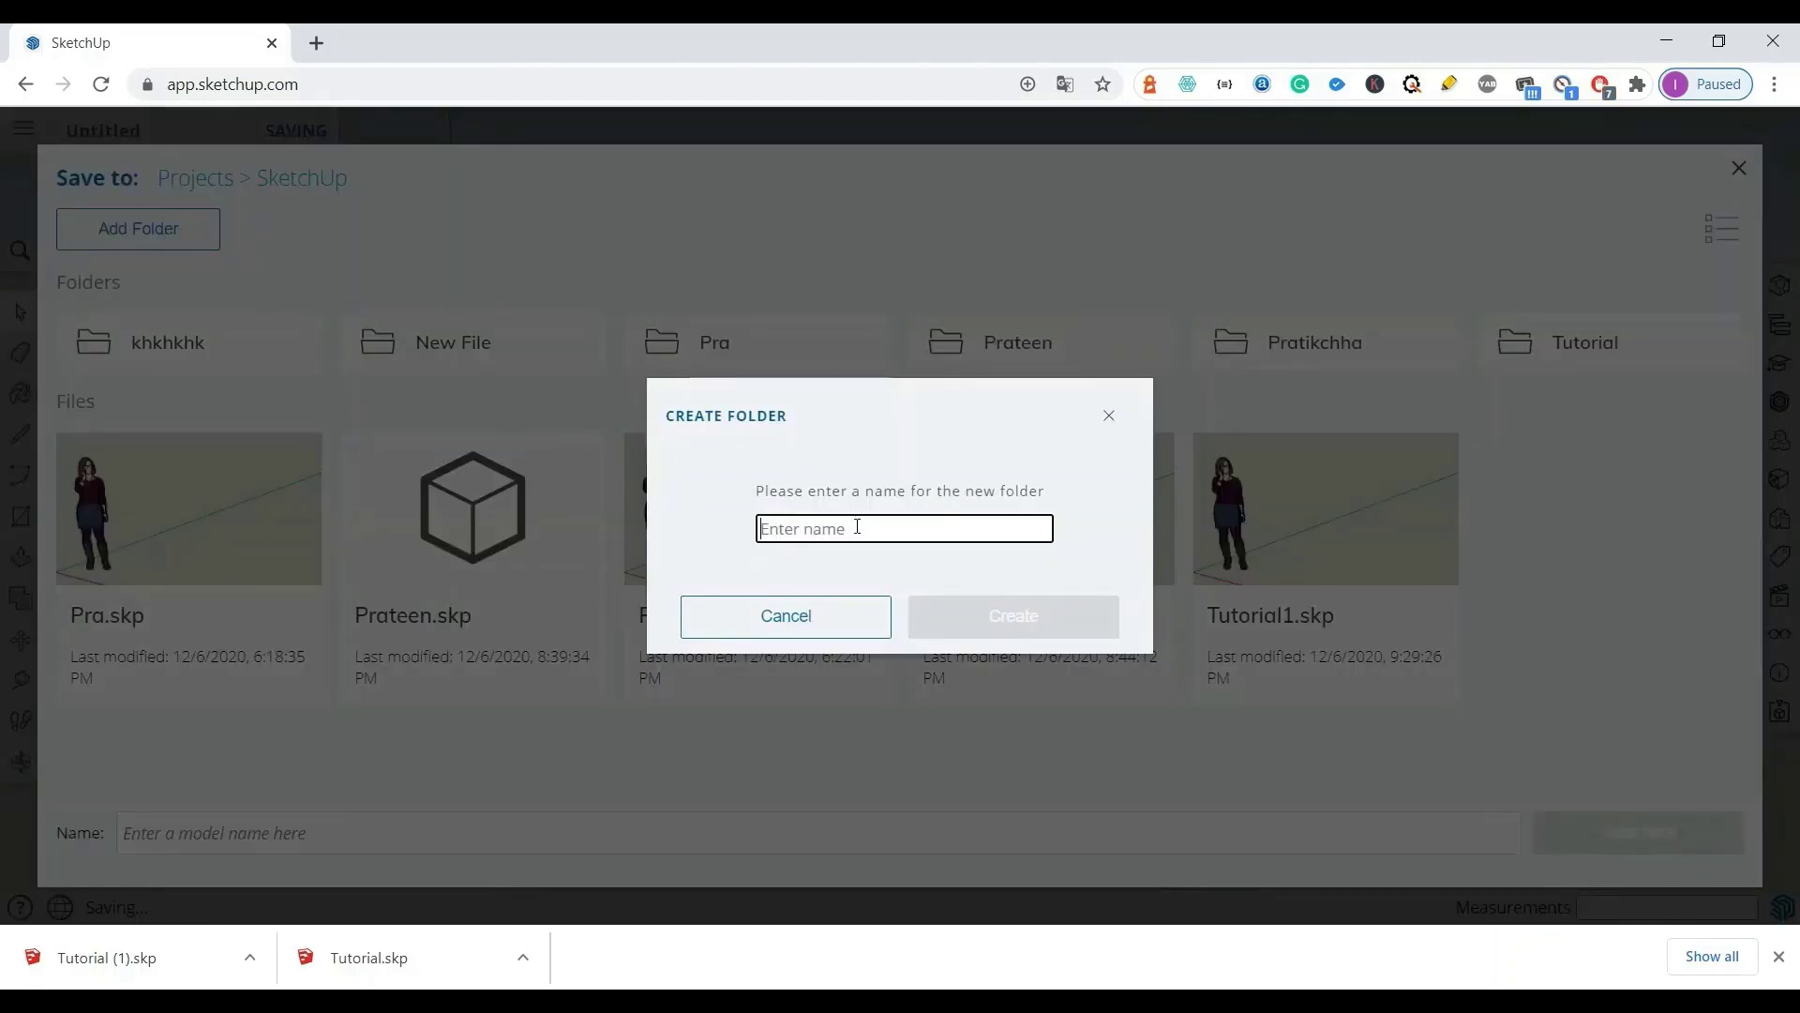
pyautogui.write('Sketchupforbeginners')
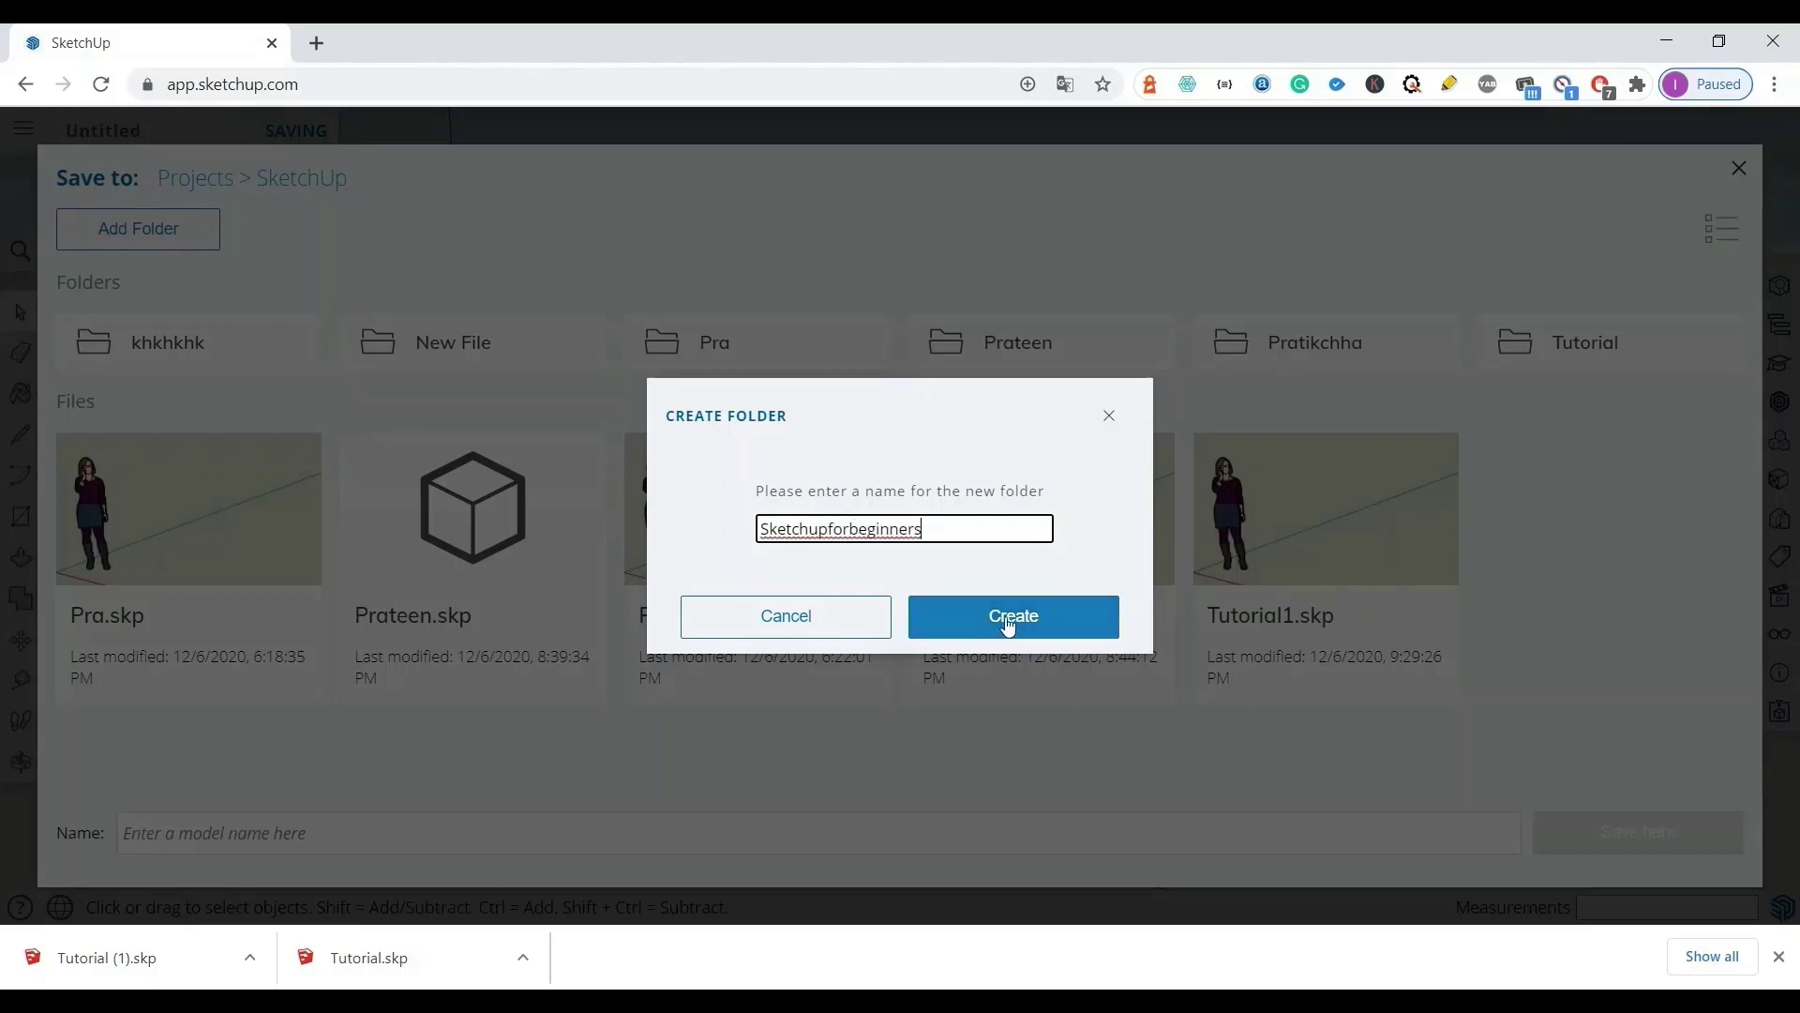
pyautogui.click(1008, 616)
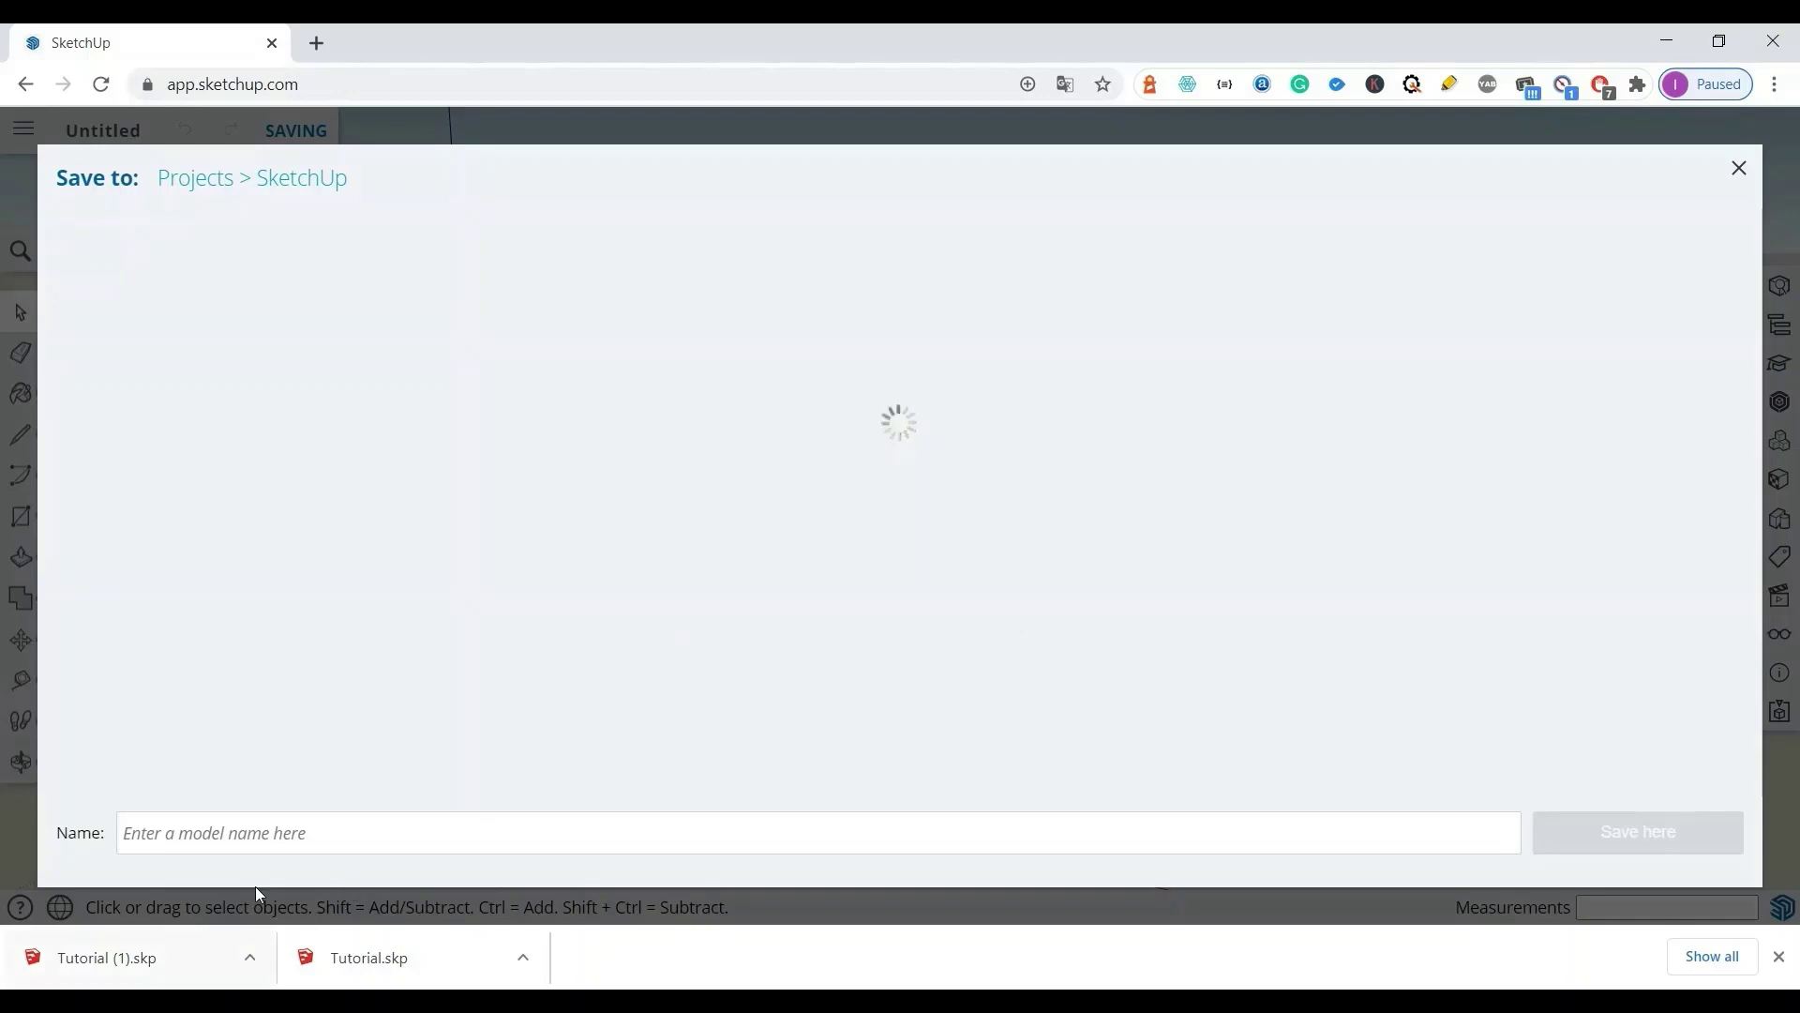
pyautogui.click(300, 832)
pyautogui.write('tu')
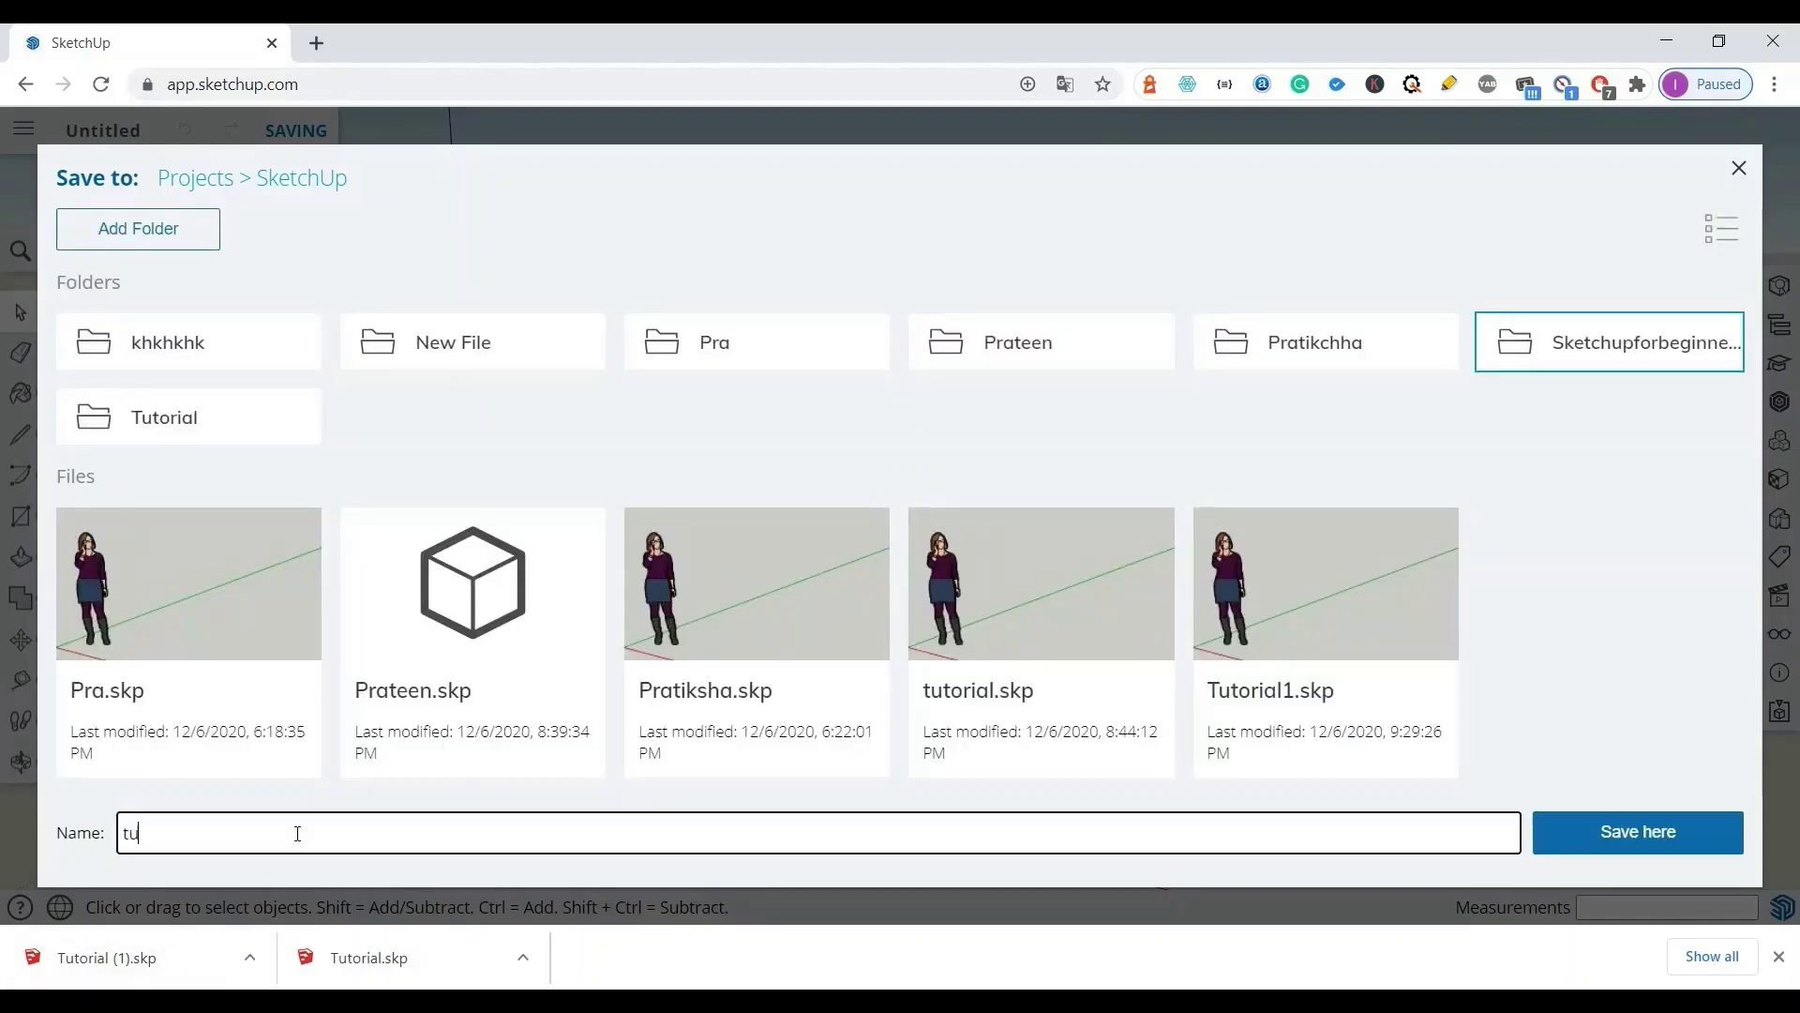
pyautogui.write('torial01')
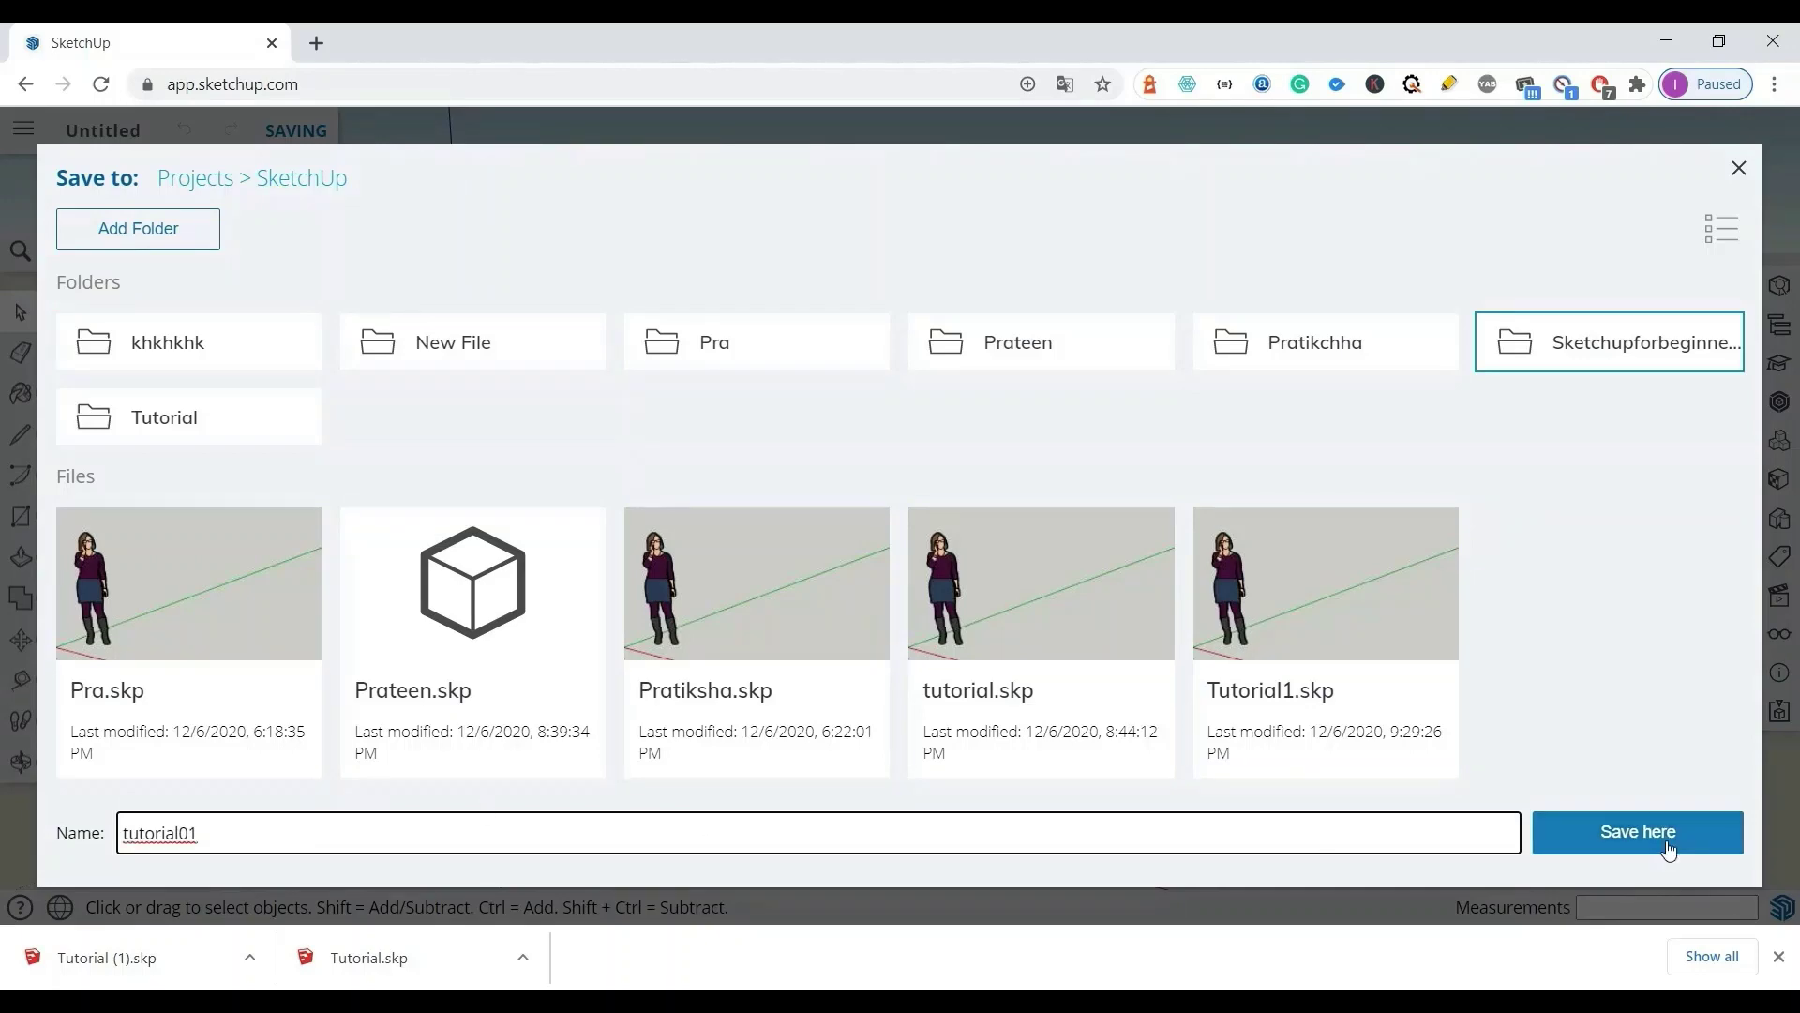
pyautogui.click(1638, 832)
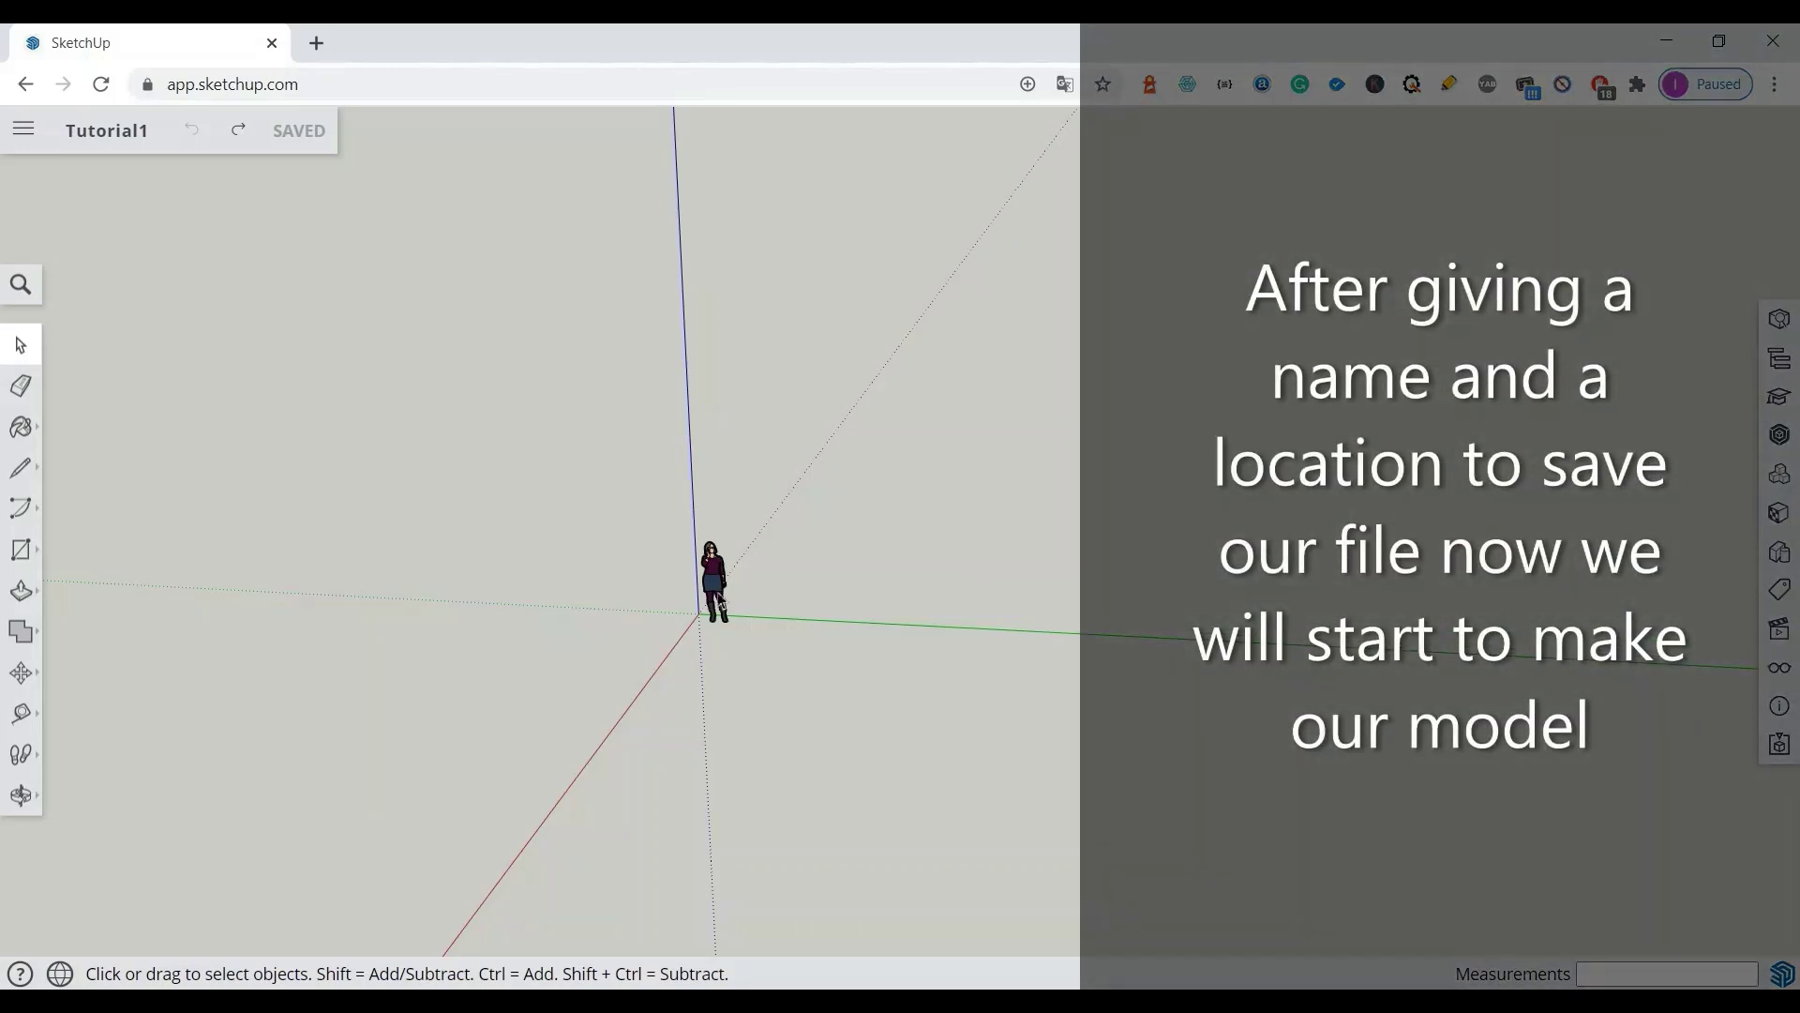
# Step: Erase the default human figure from the model
pyautogui.click(720, 601)
pyautogui.press('Delete')
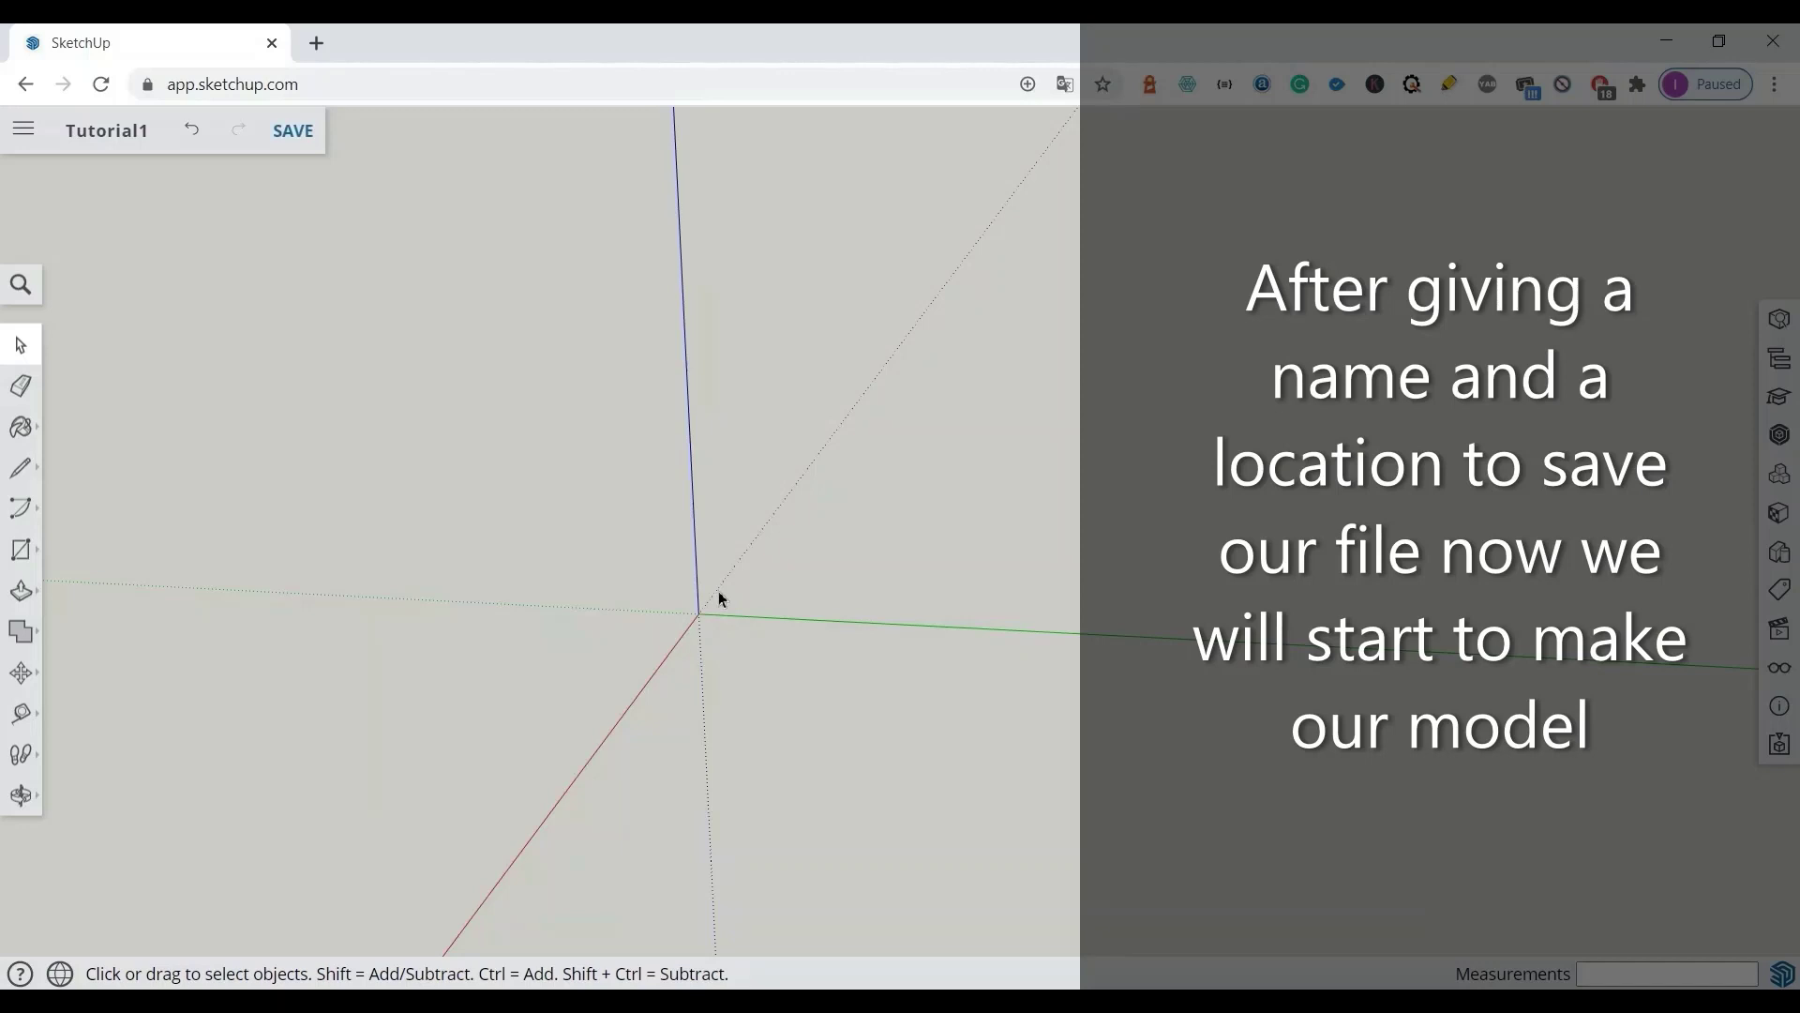
pyautogui.hotkey('ctrl', 'z')
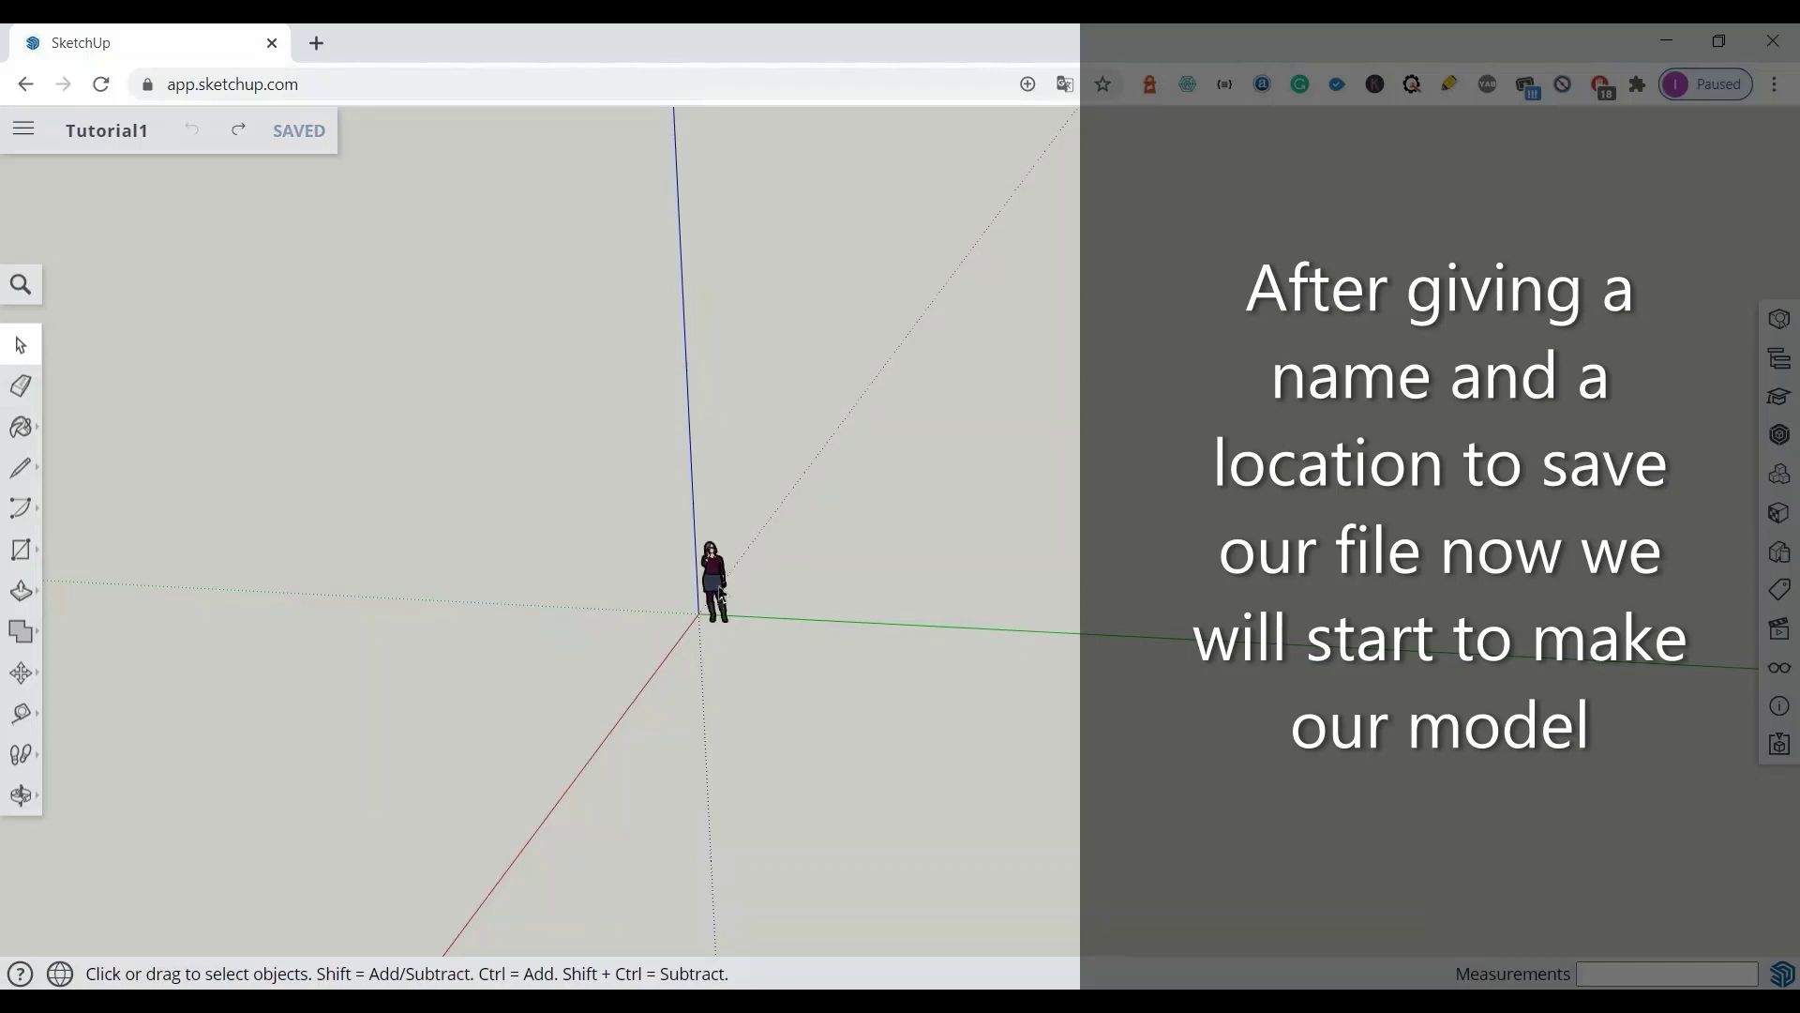
pyautogui.press('e')
pyautogui.click(714, 569)
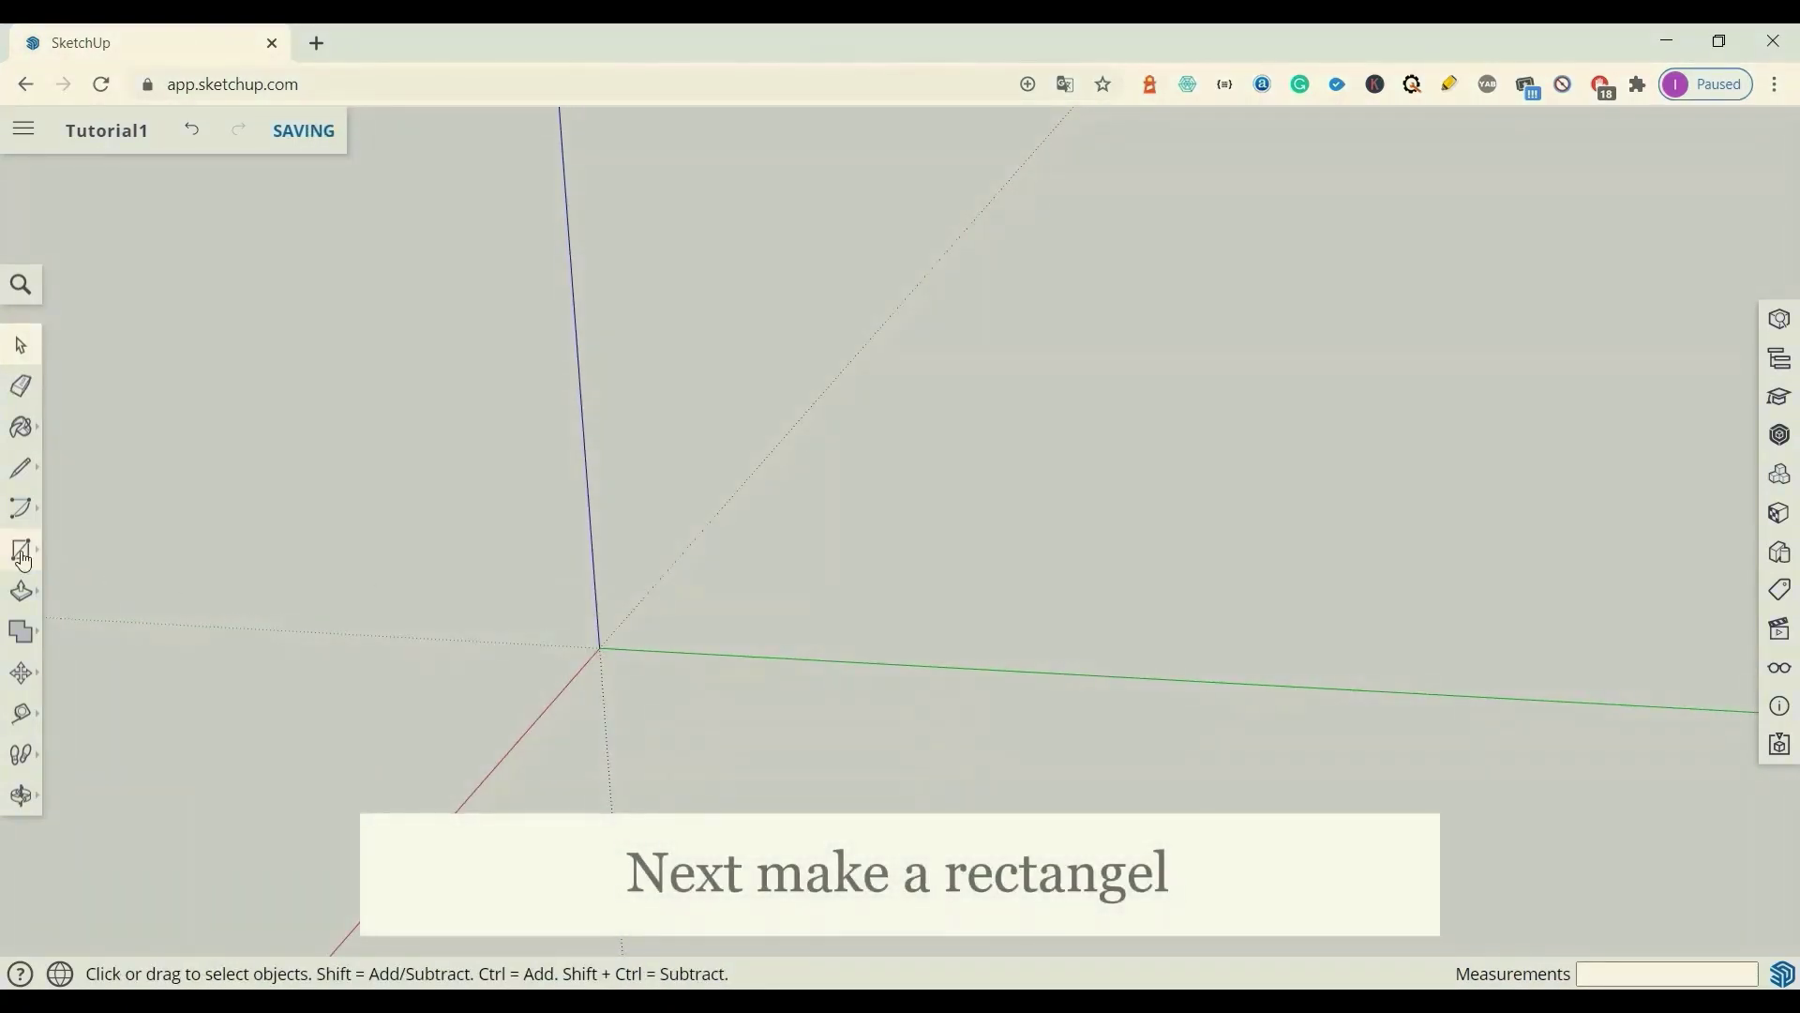
# Step: Draw a rectangle on the ground and push-pull it up 10 feet into a box
pyautogui.click(21, 548)
pyautogui.click(737, 589)
pyautogui.write("25',2")
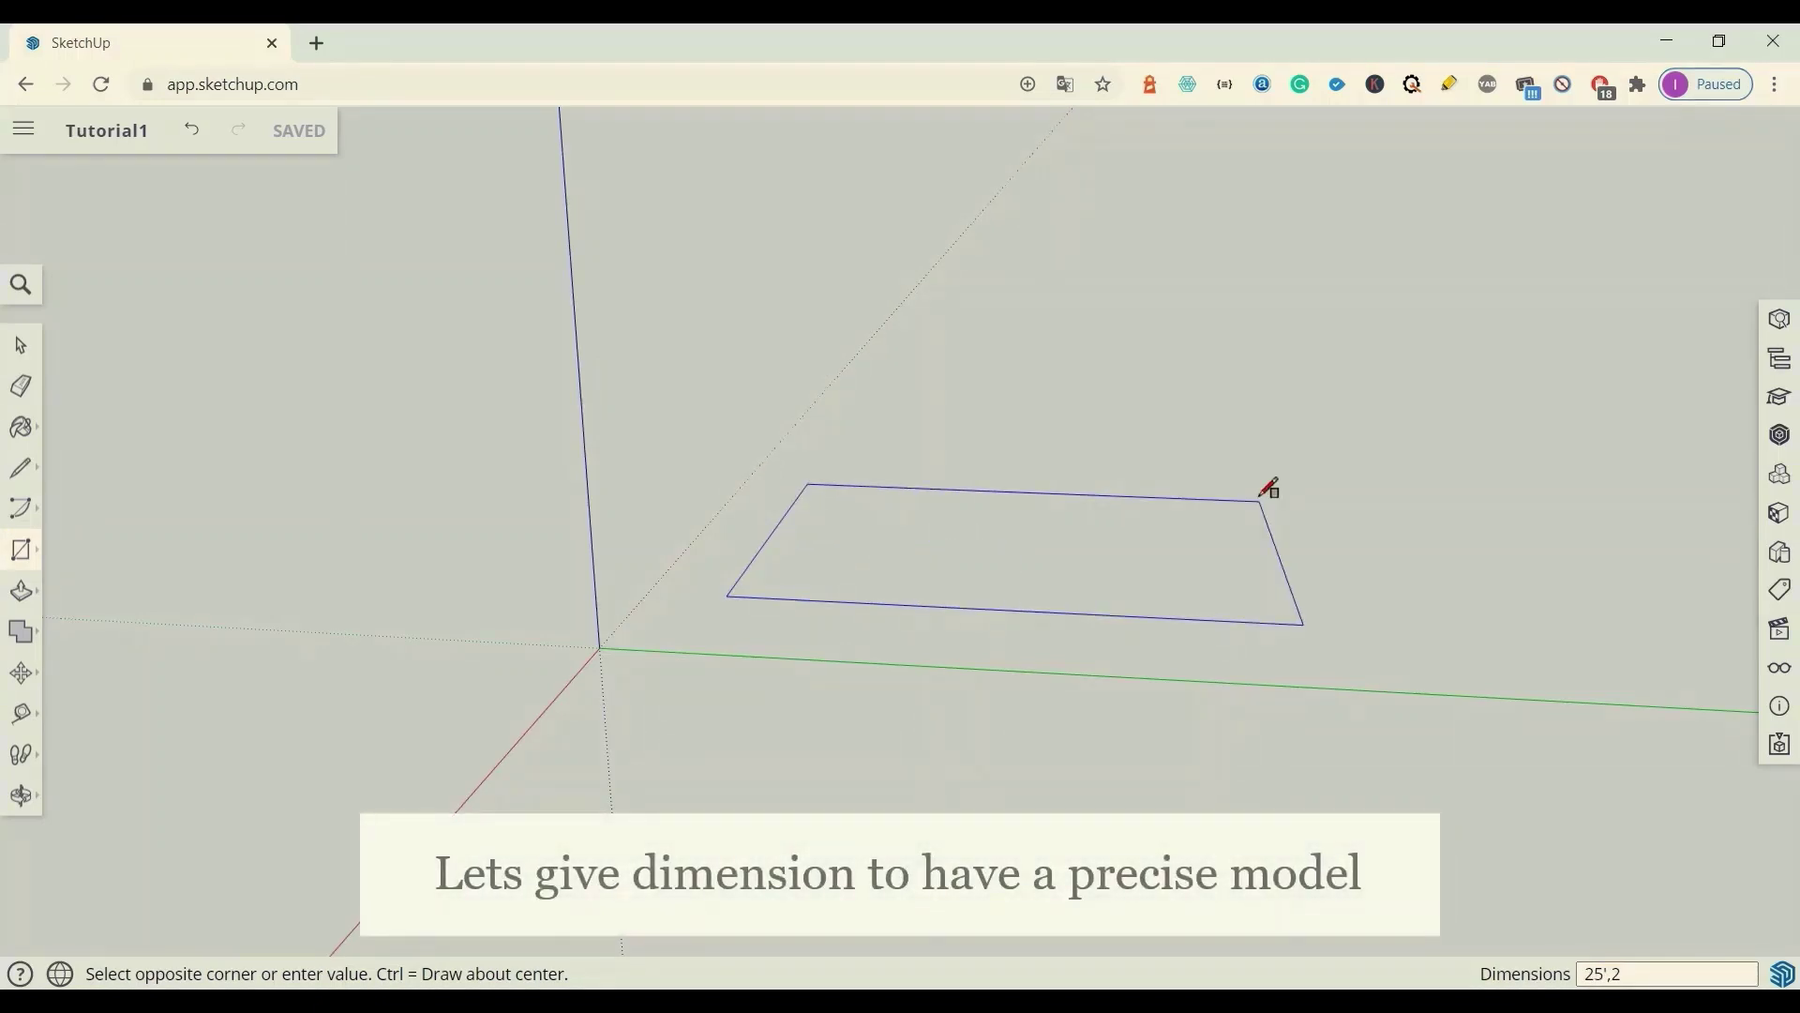
pyautogui.write("0'")
pyautogui.press('Return')
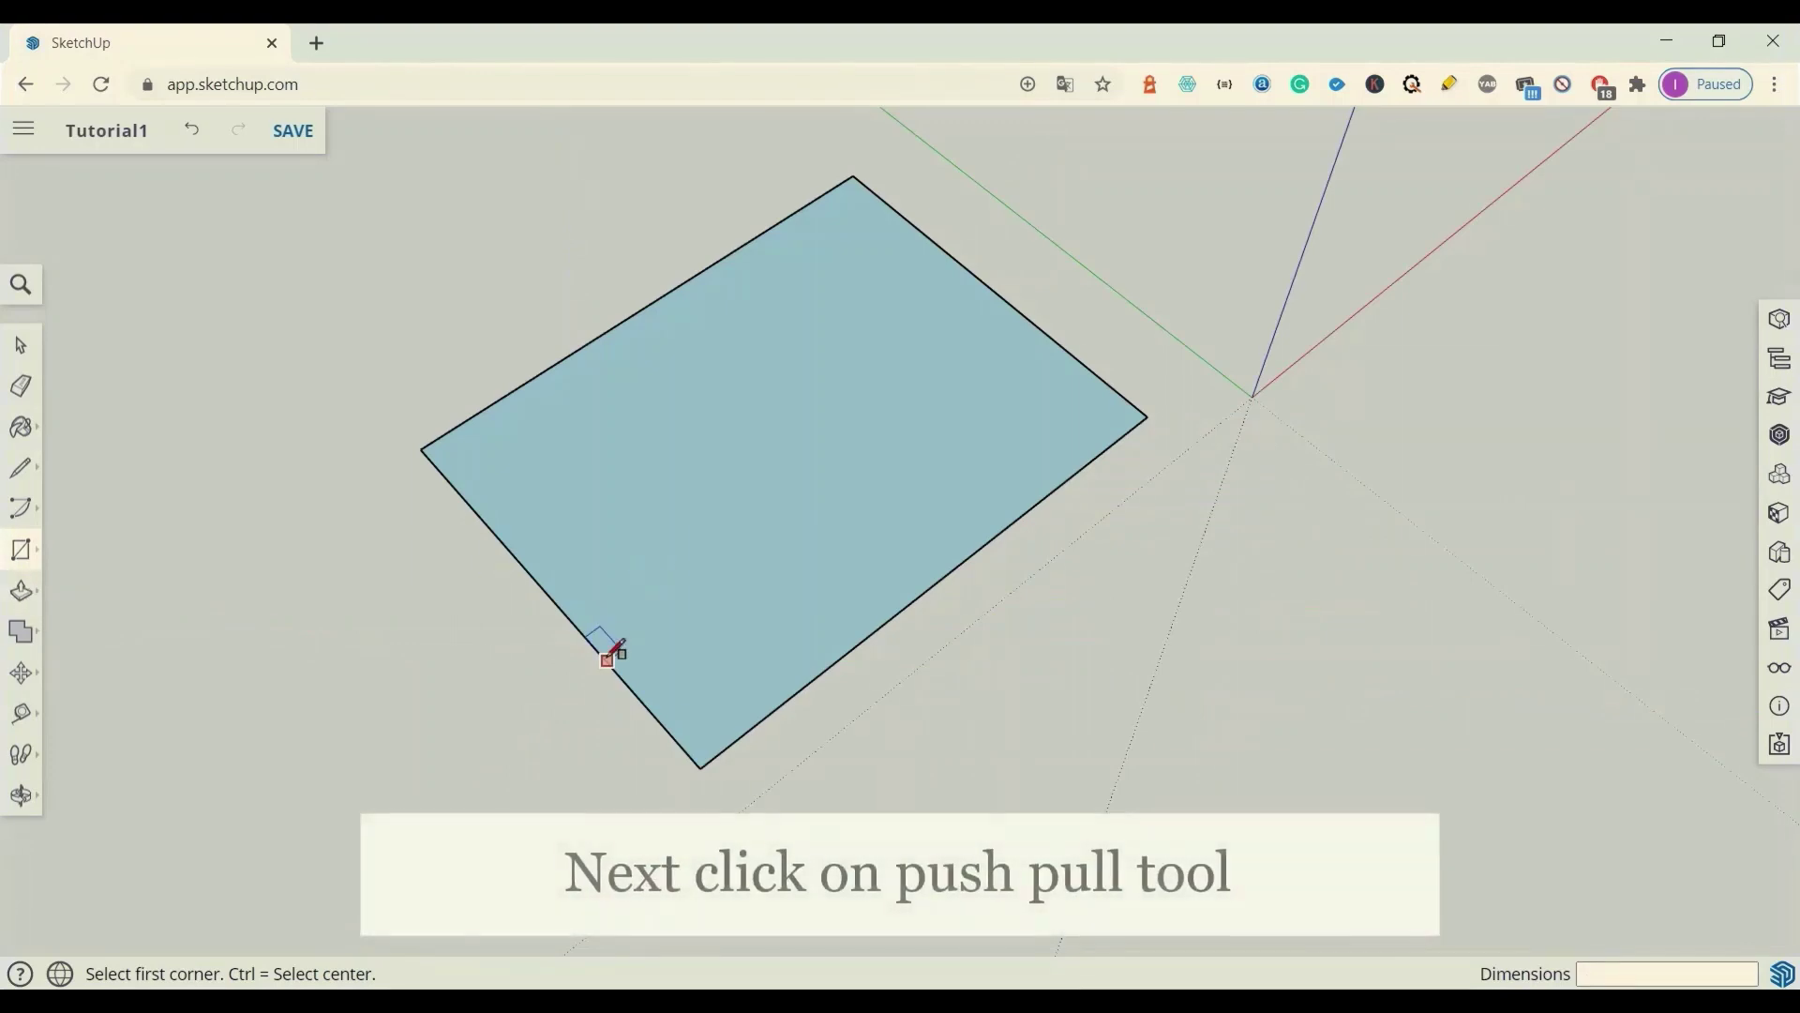
pyautogui.click(24, 592)
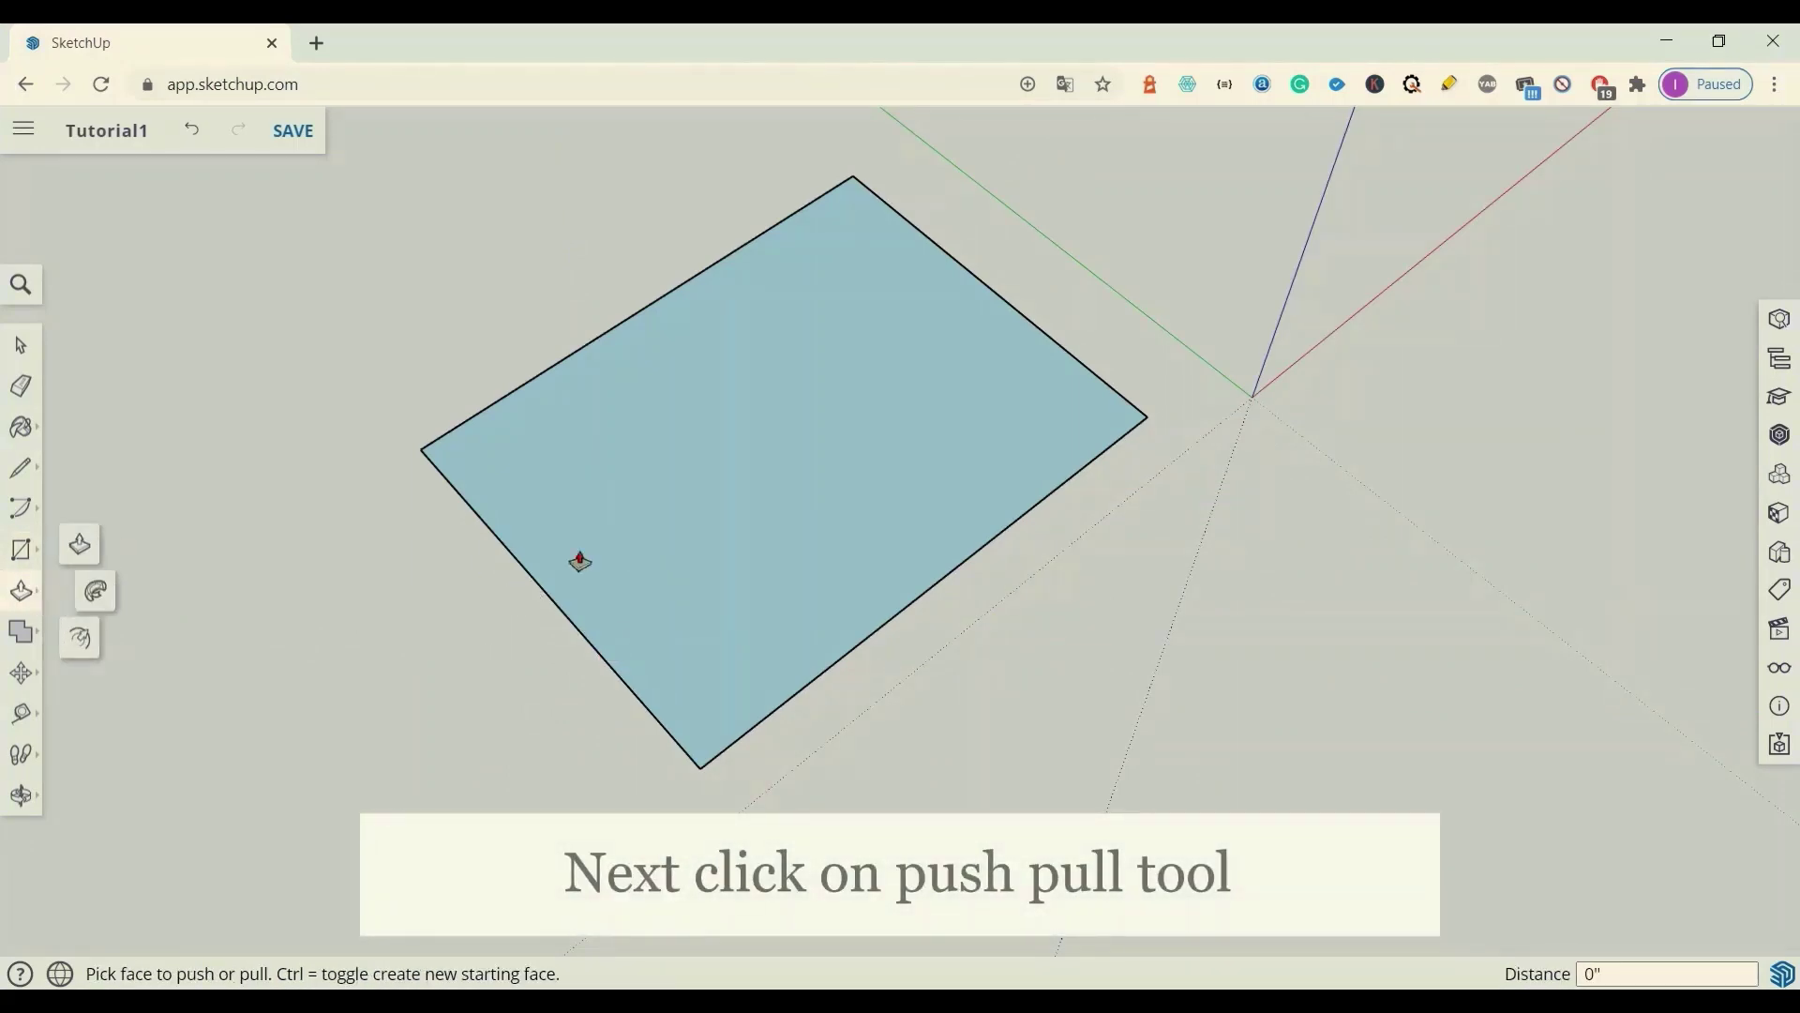
pyautogui.moveTo(657, 563); pyautogui.dragTo(649, 498)
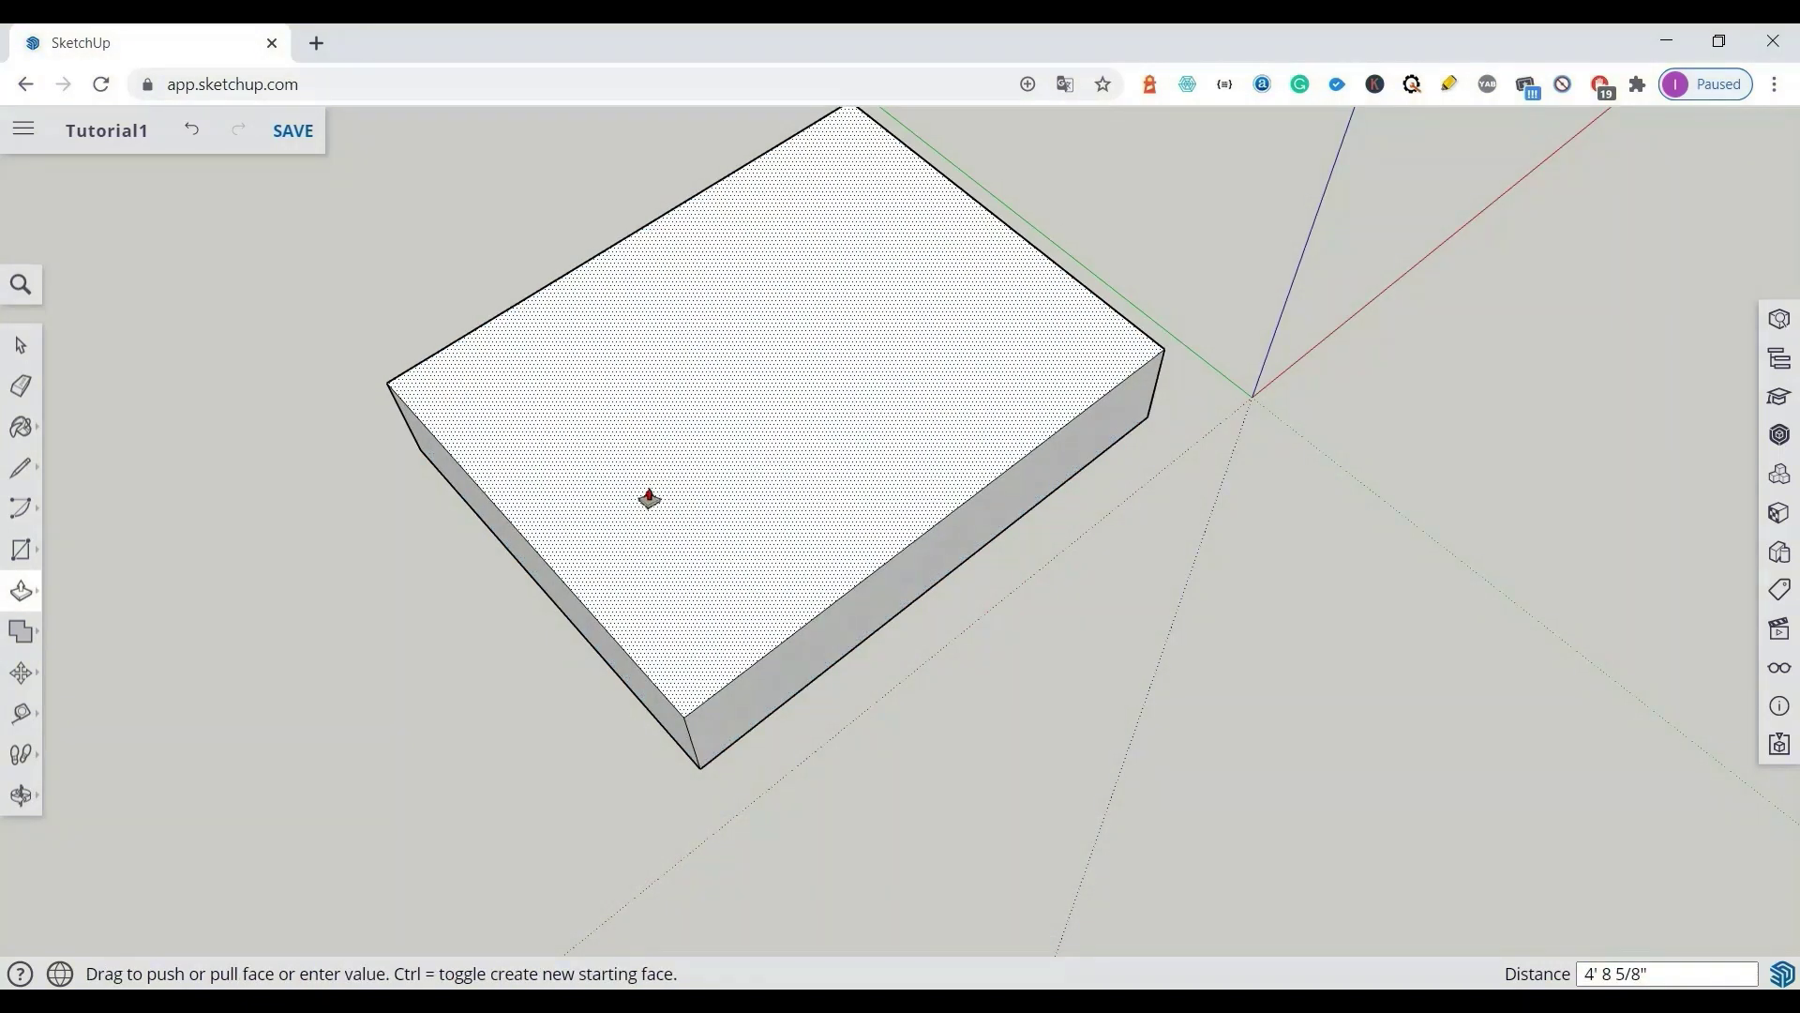
pyautogui.write('10')
pyautogui.press('Return')
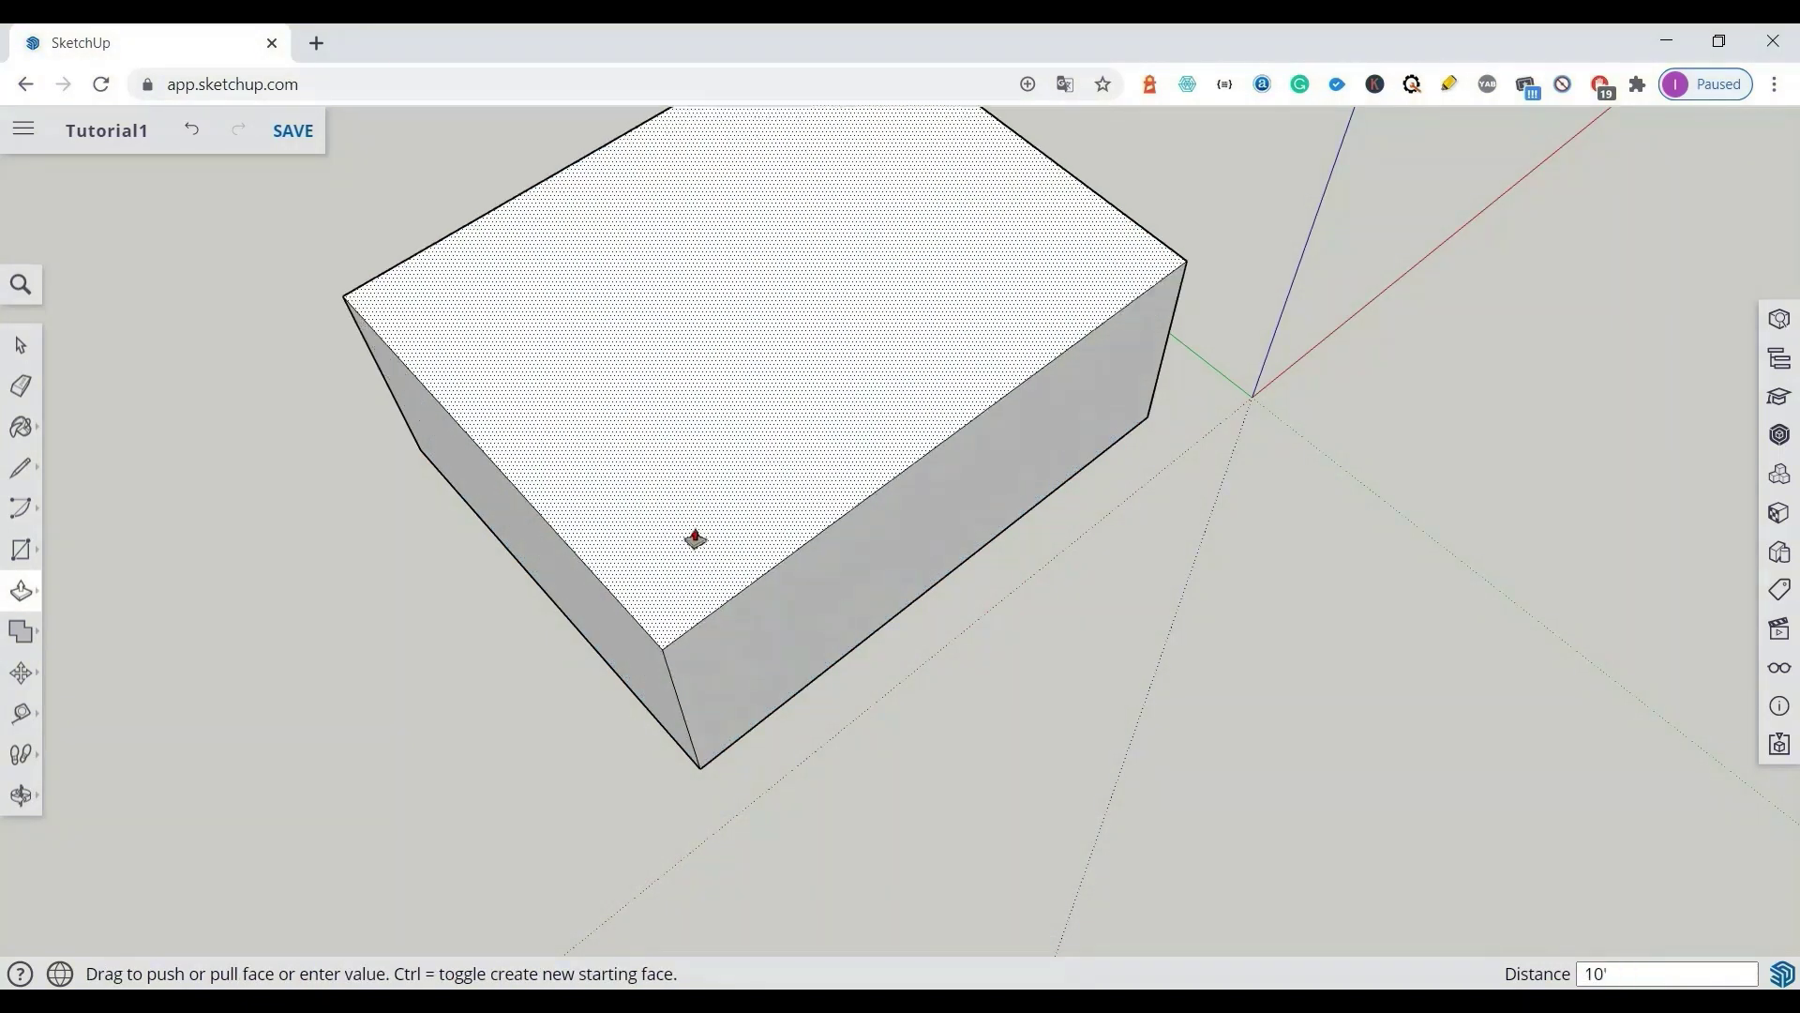
pyautogui.scroll(-3, 648, 498)
pyautogui.scroll(-2, 656, 492)
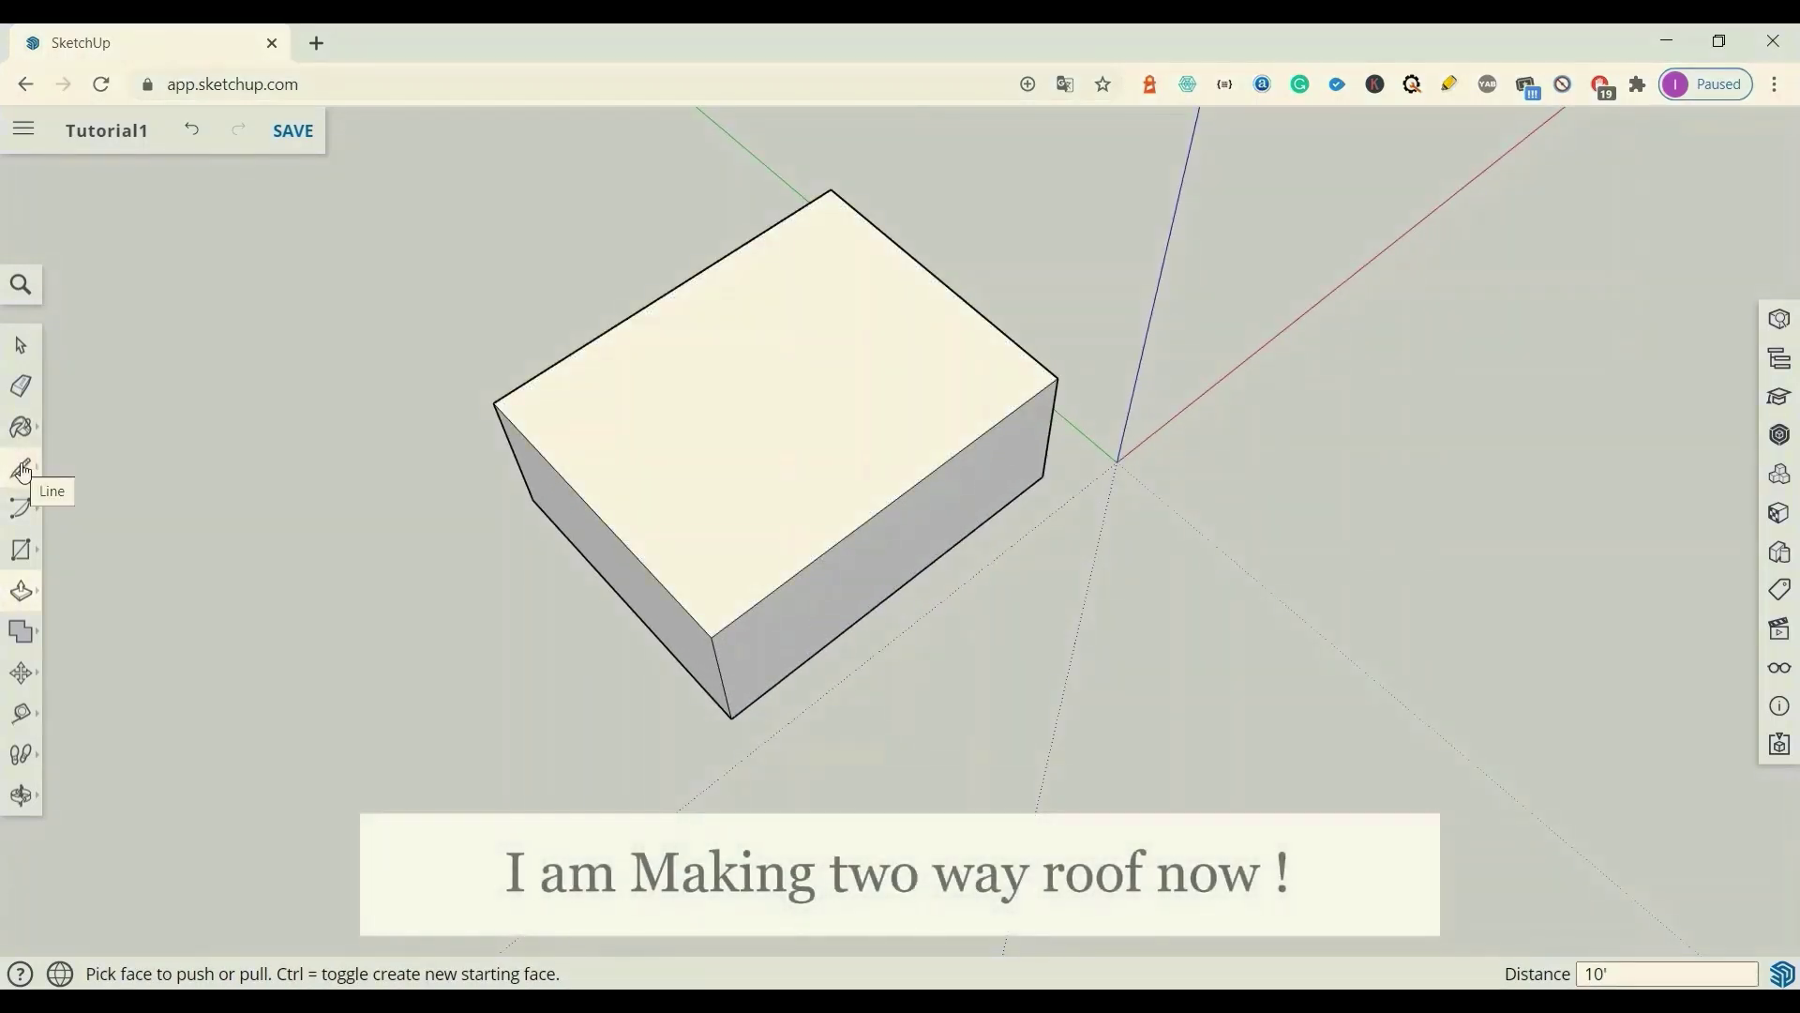
# Step: Draw a line joining the midpoints of the box's two opposite top edges
pyautogui.click(23, 467)
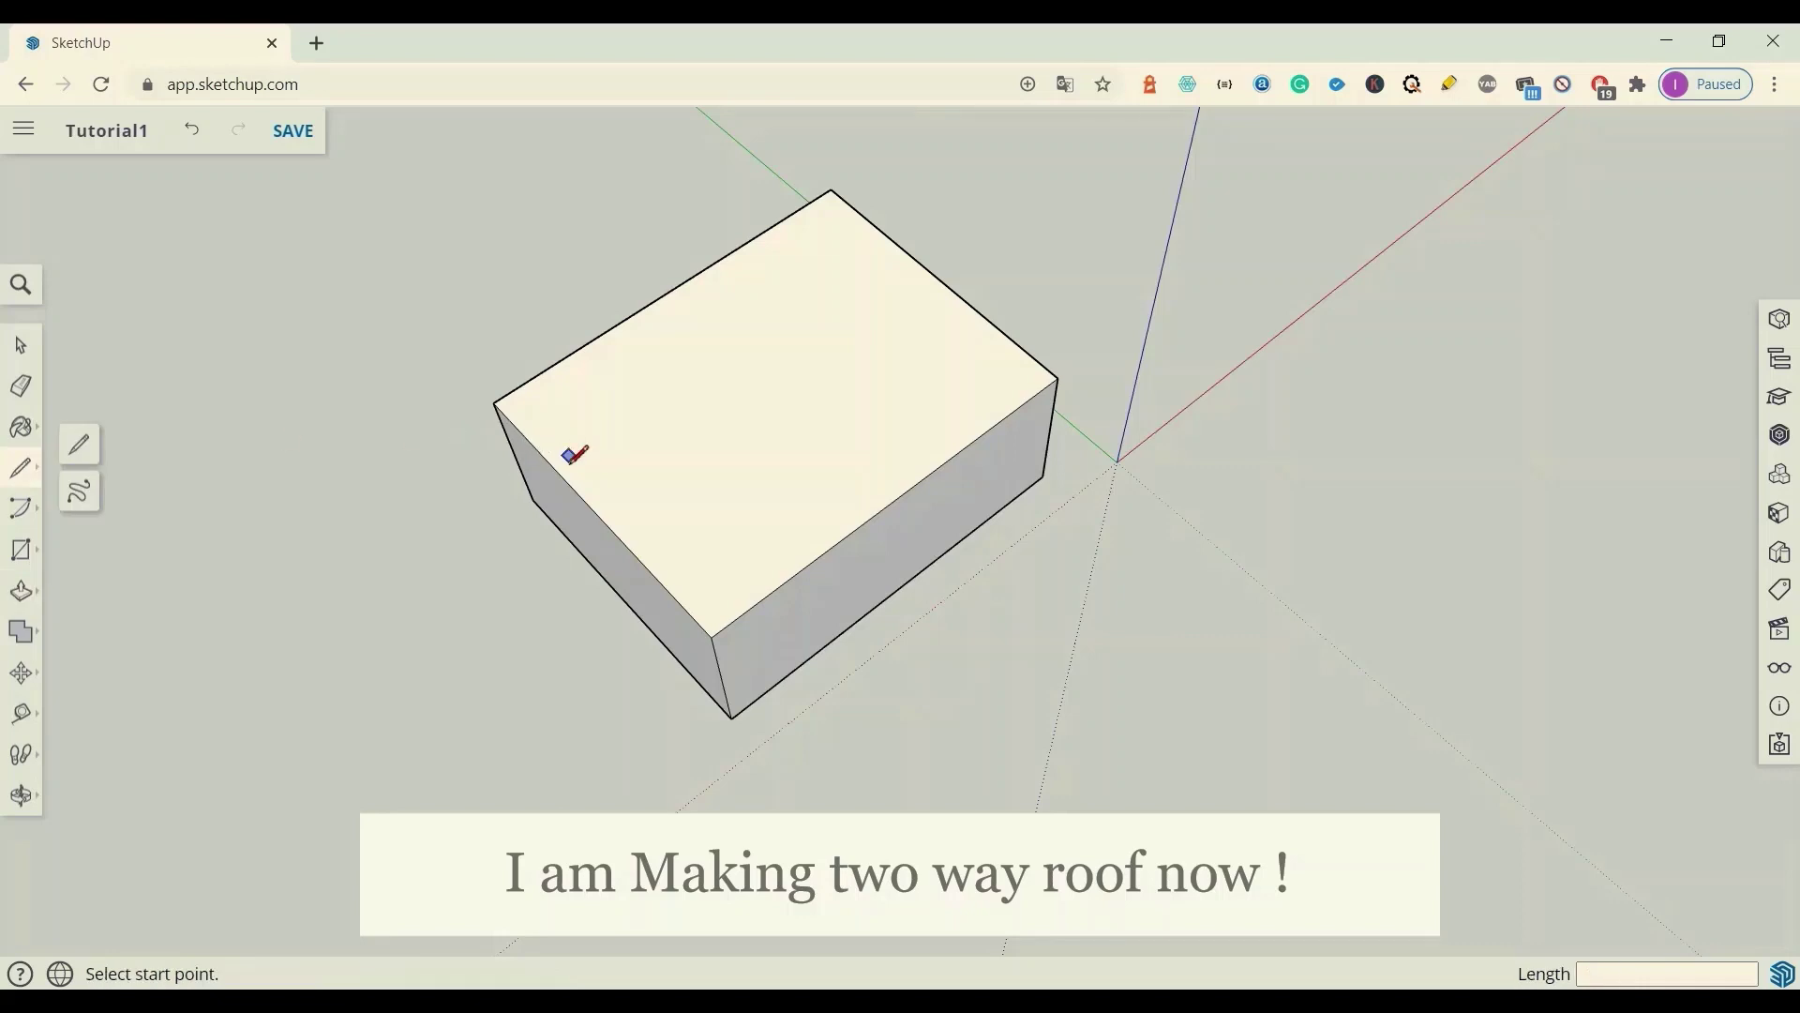
pyautogui.click(596, 510)
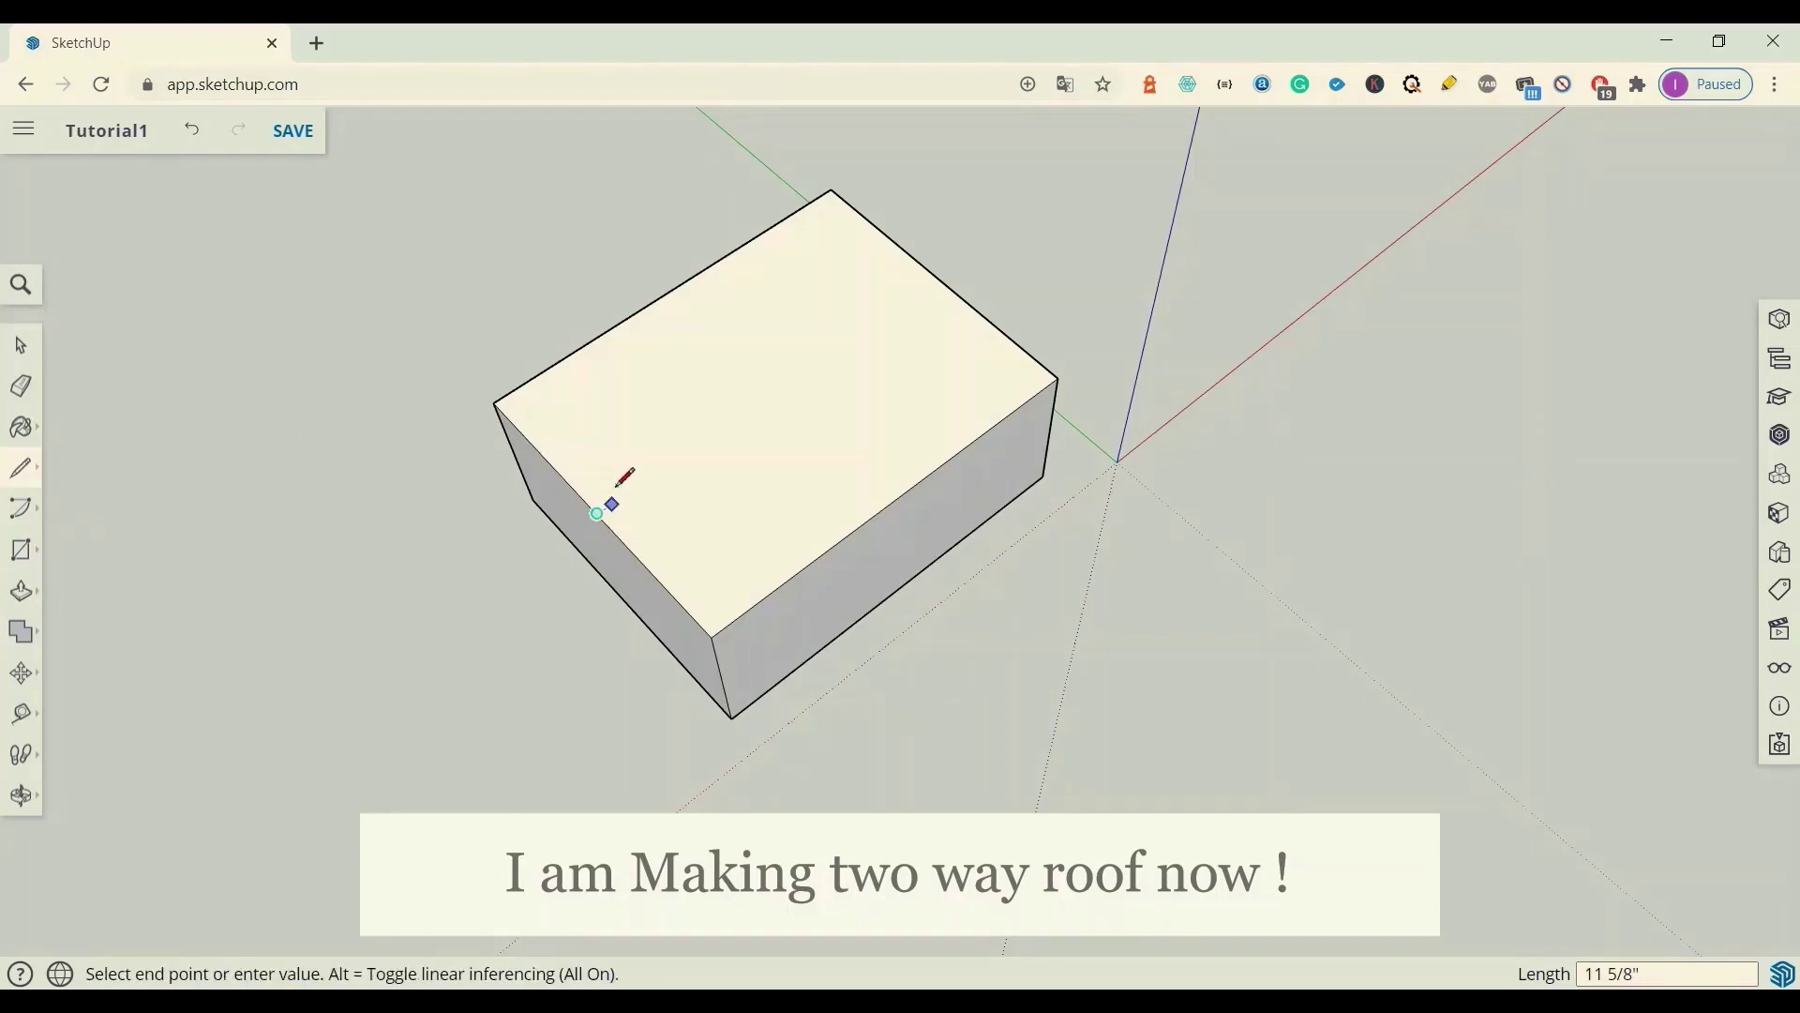
pyautogui.click(945, 271)
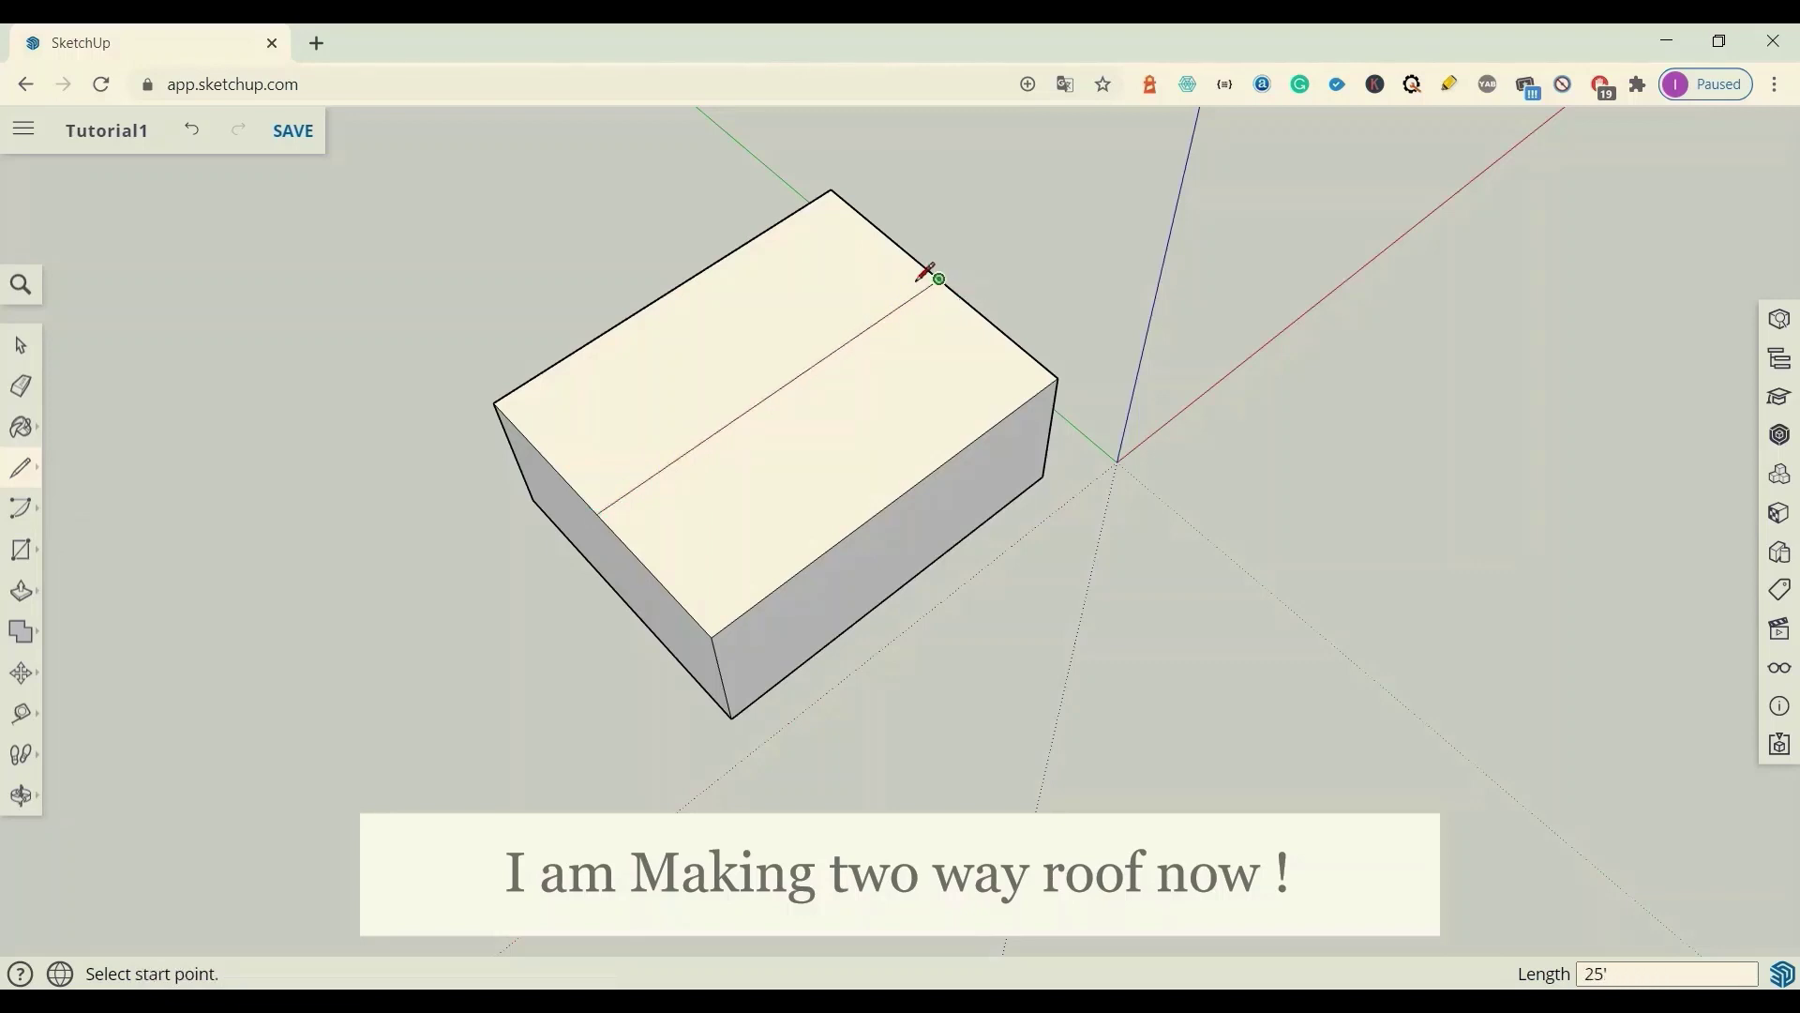
pyautogui.click(21, 346)
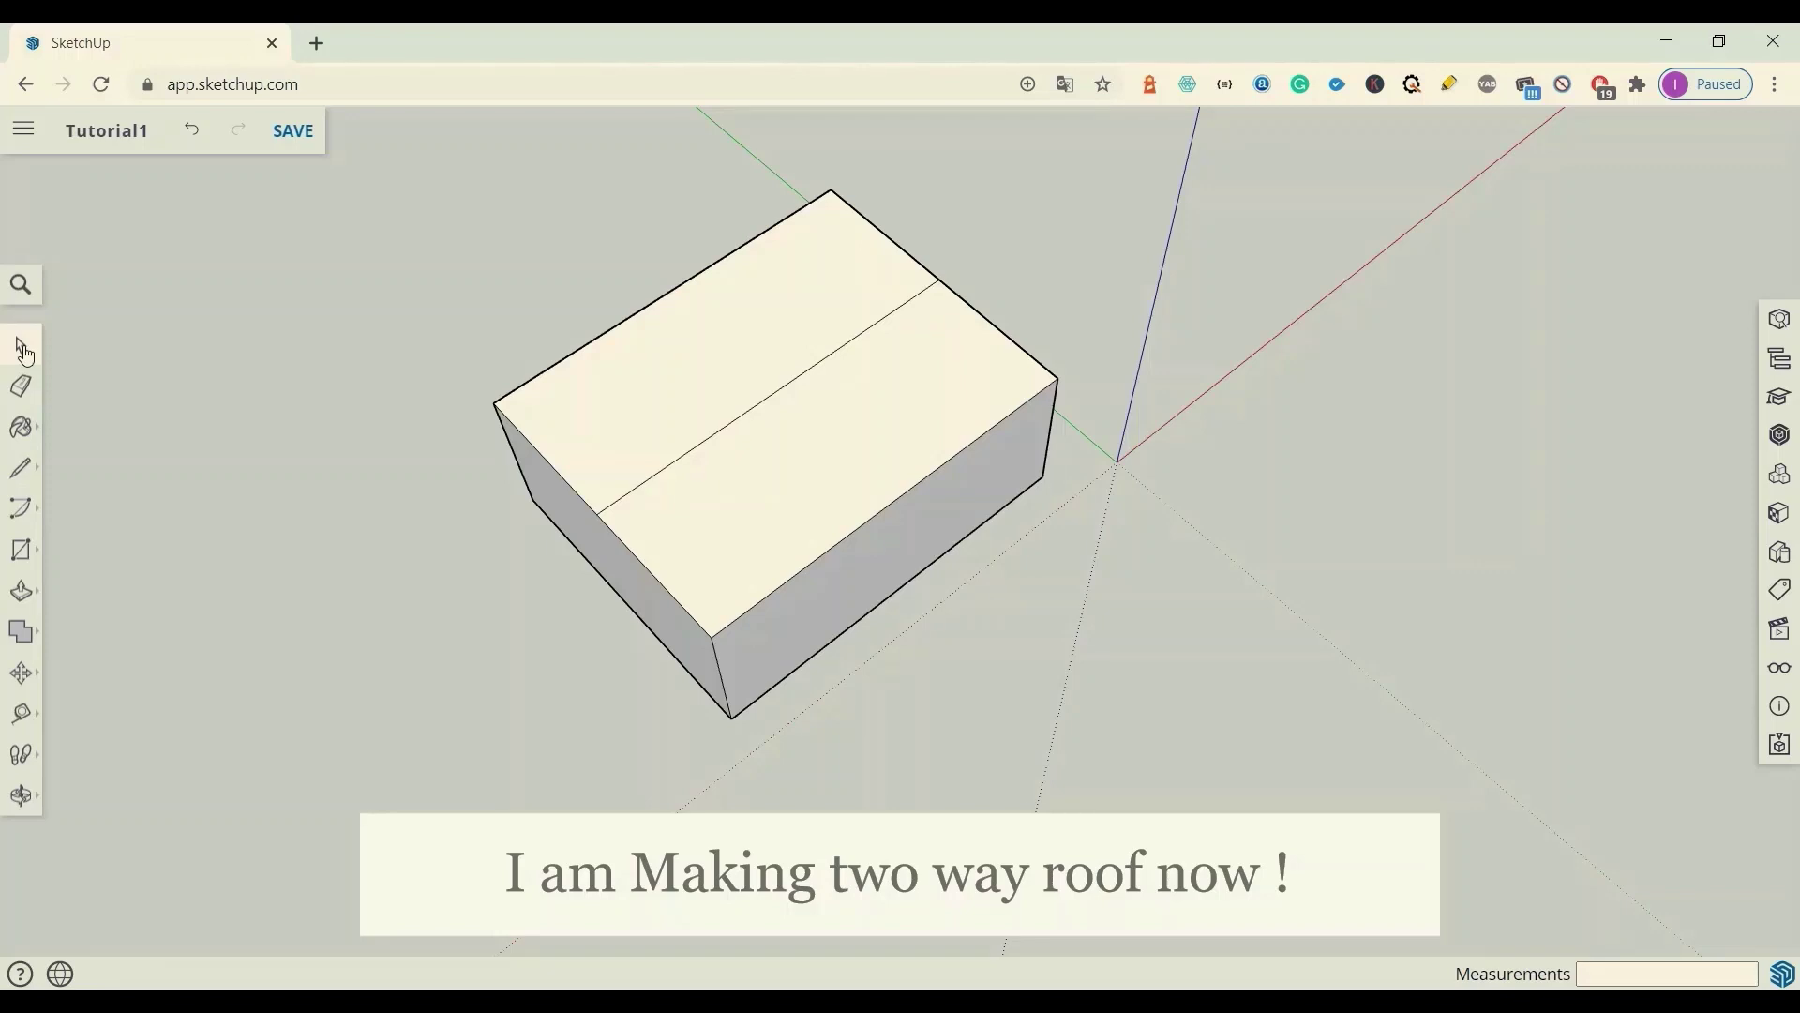
# Step: Move the middle line up 6 feet to form the roof ridge
pyautogui.click(23, 675)
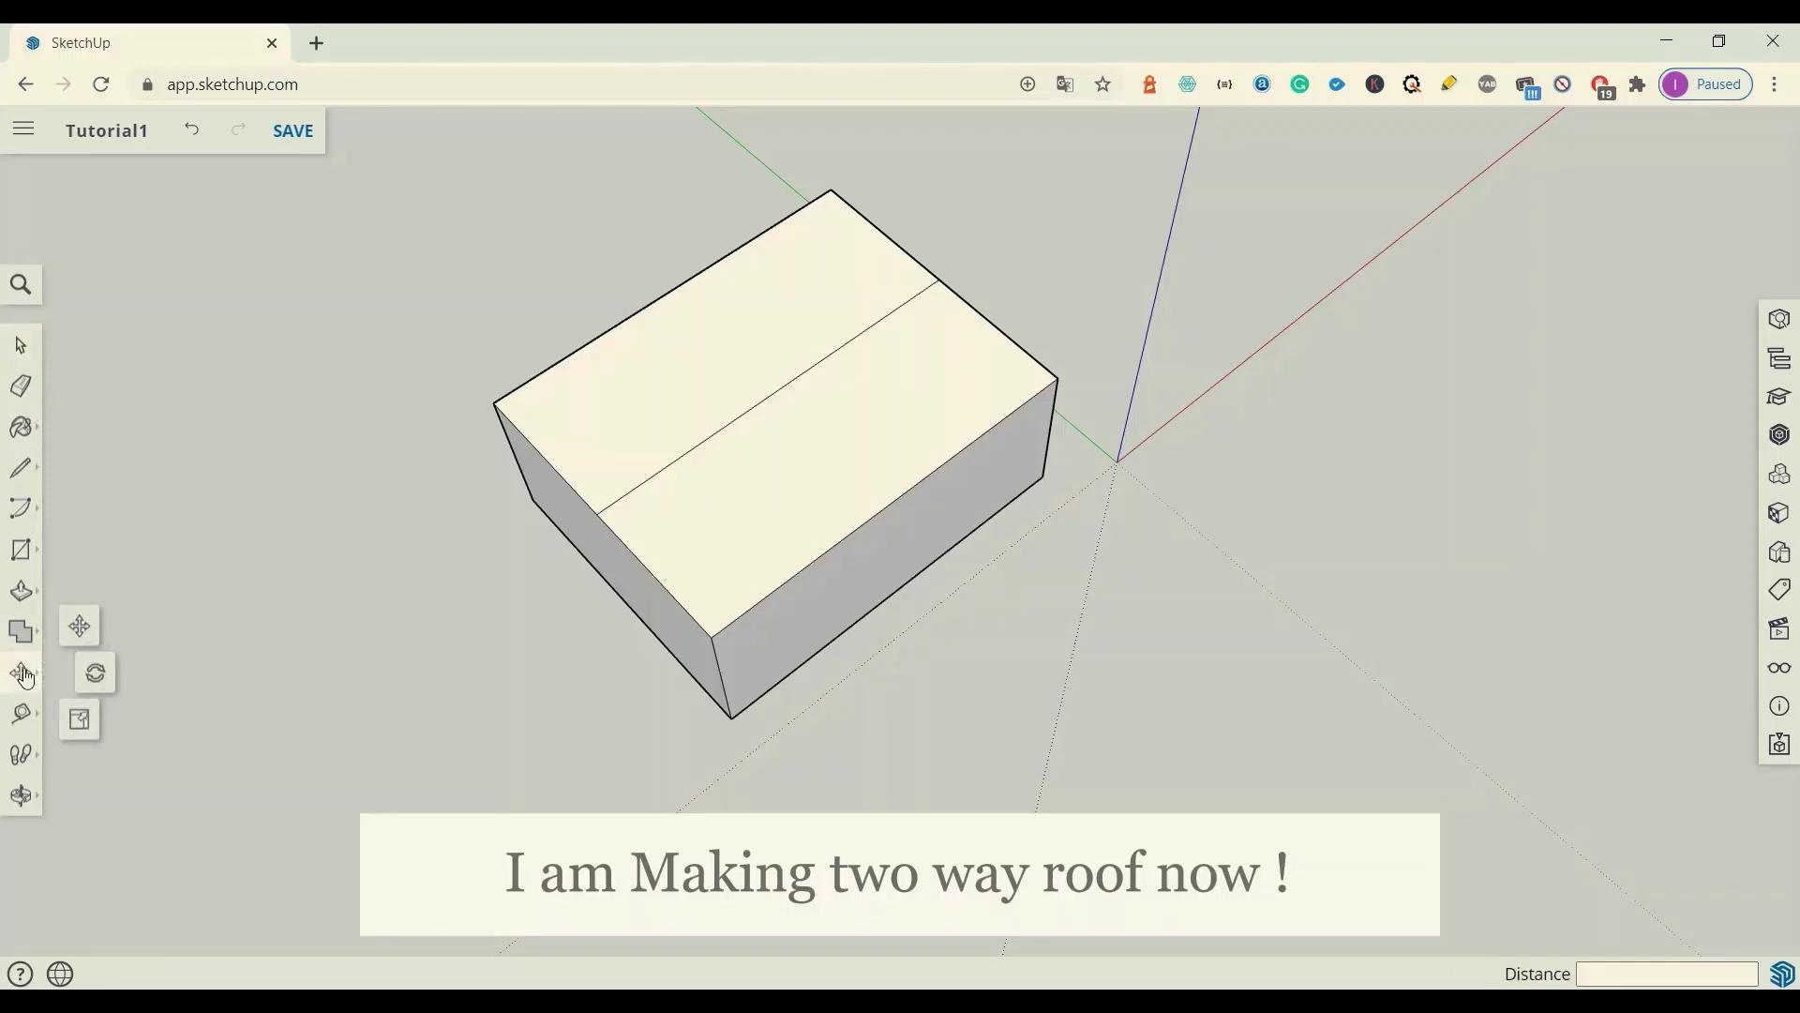
pyautogui.click(79, 627)
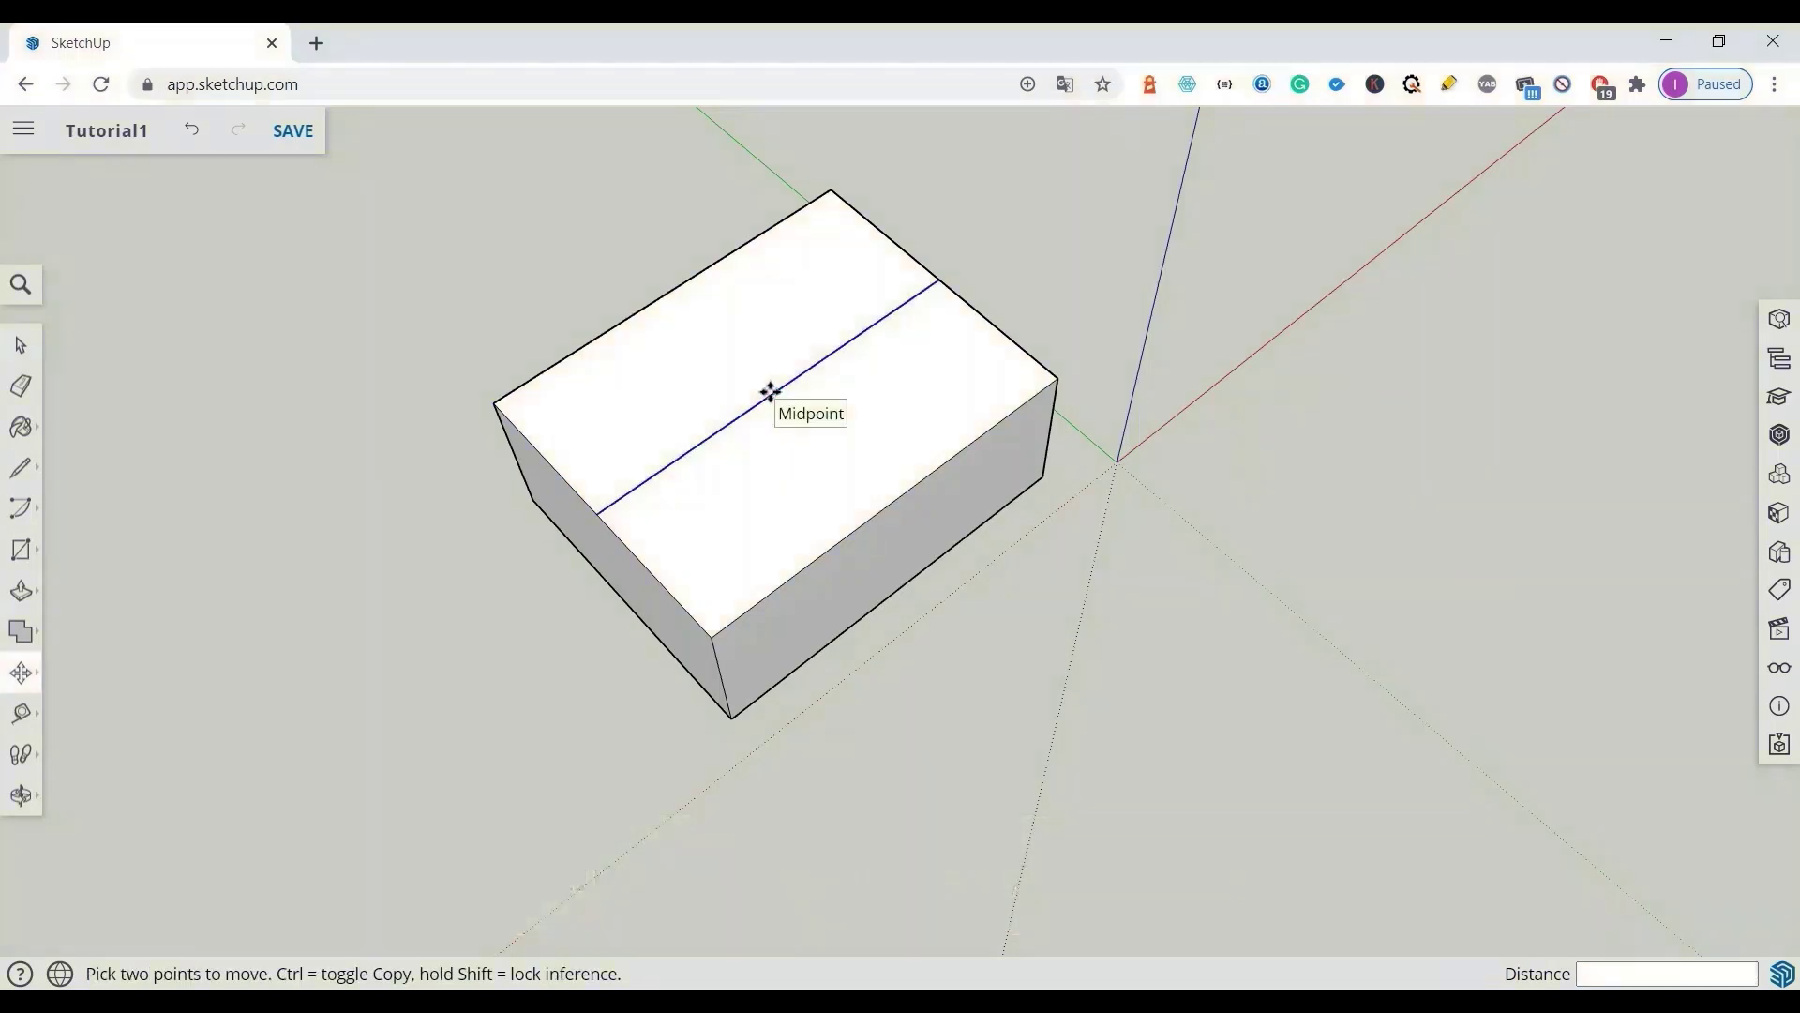
pyautogui.click(769, 392)
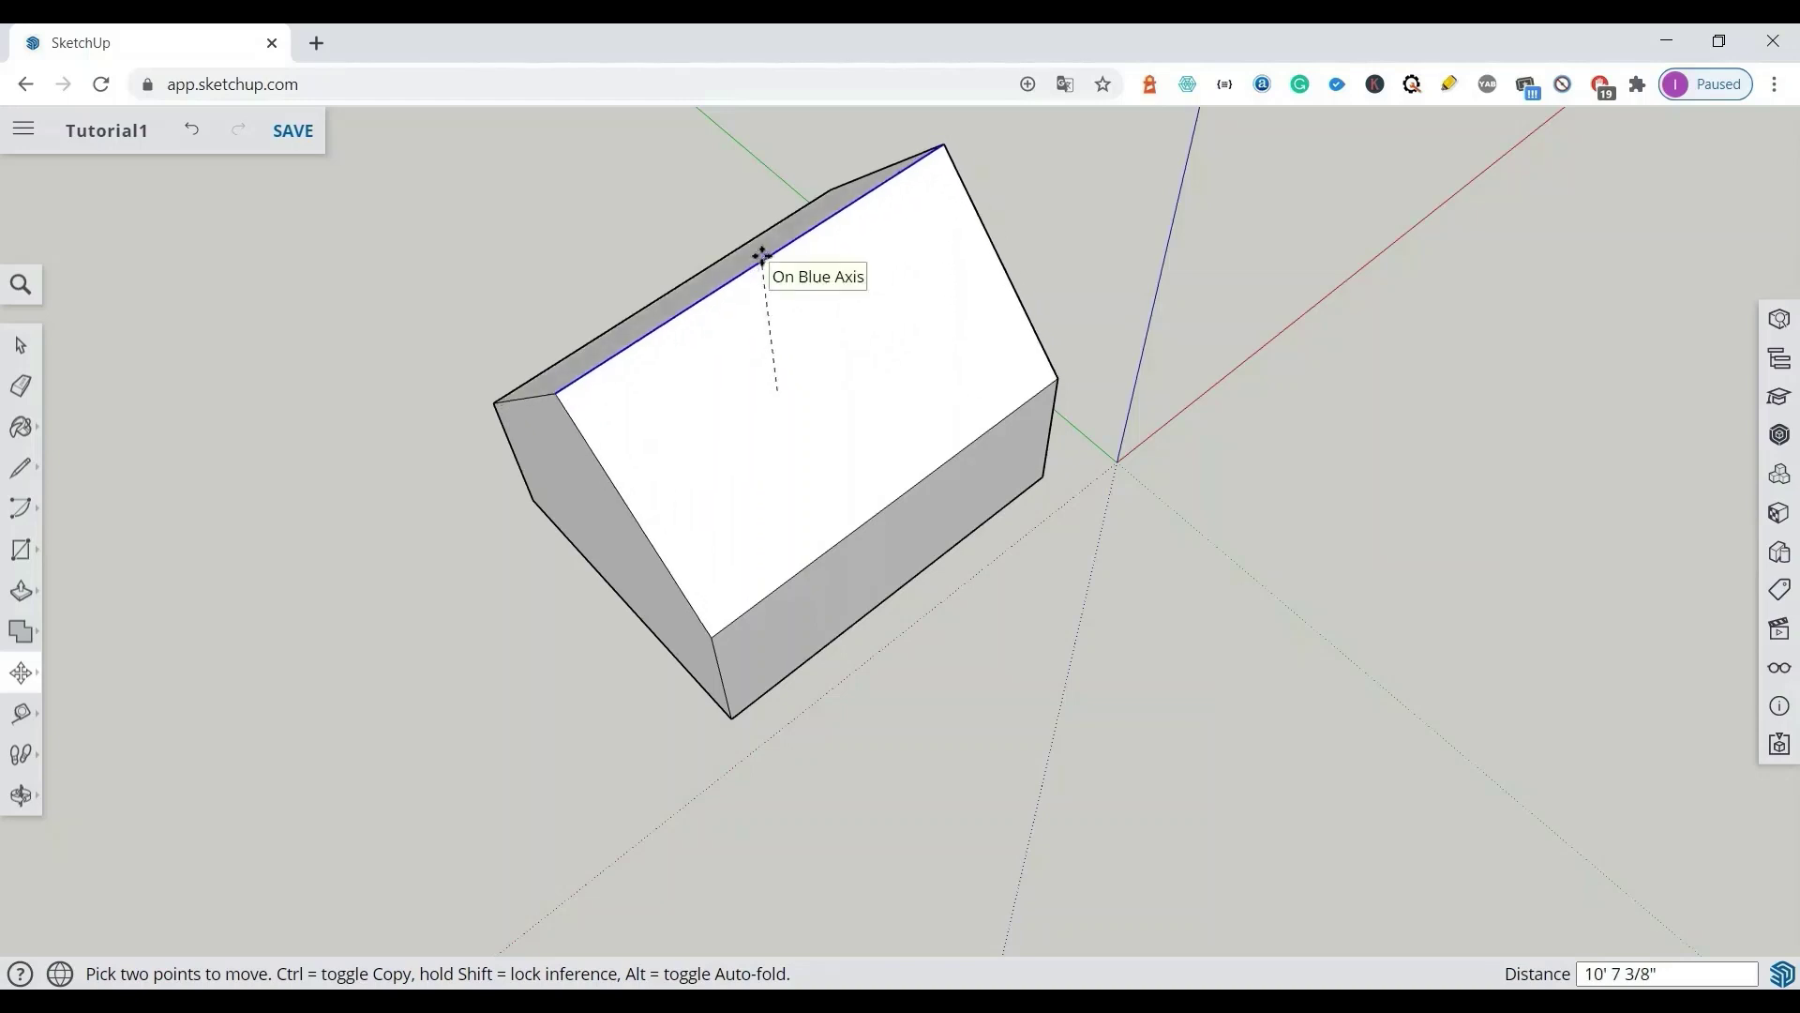
pyautogui.write('6')
pyautogui.press('Return')
pyautogui.press('o')
pyautogui.moveTo(647, 683); pyautogui.dragTo(836, 401, button='middle')
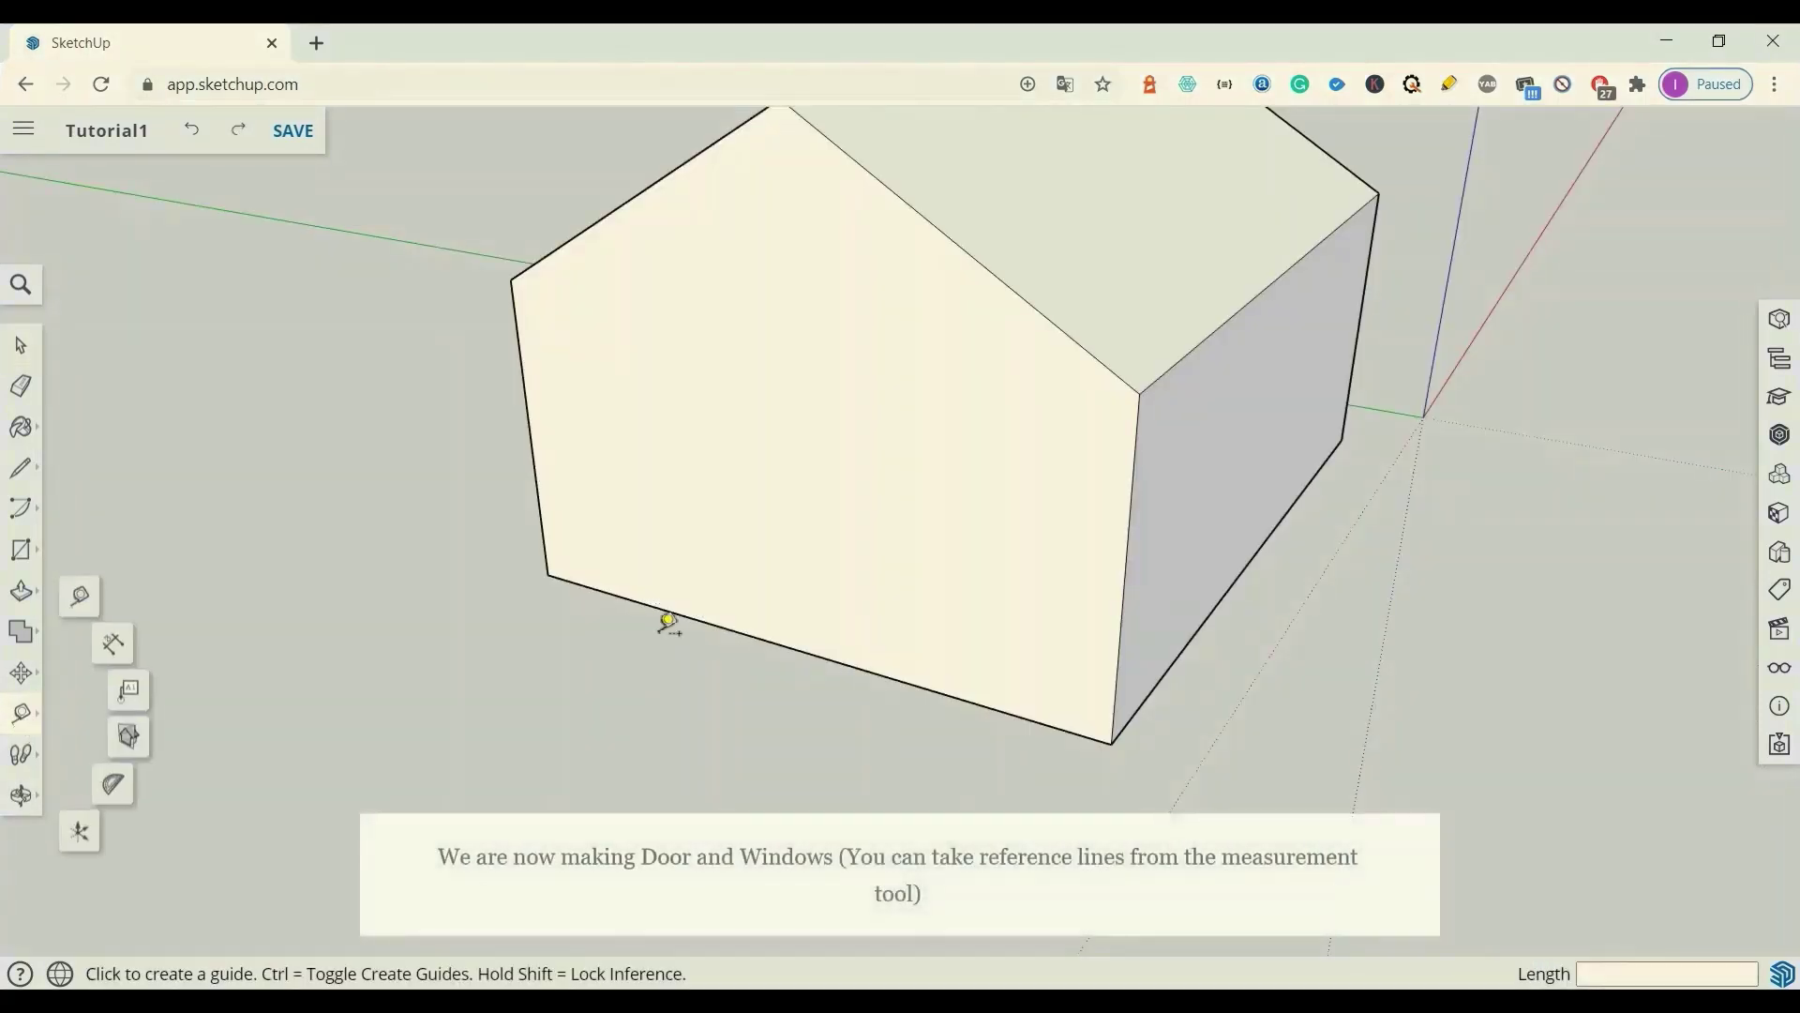
# Step: Place two vertical guides on the gable wall, the second 3 feet from the first
pyautogui.click(724, 621)
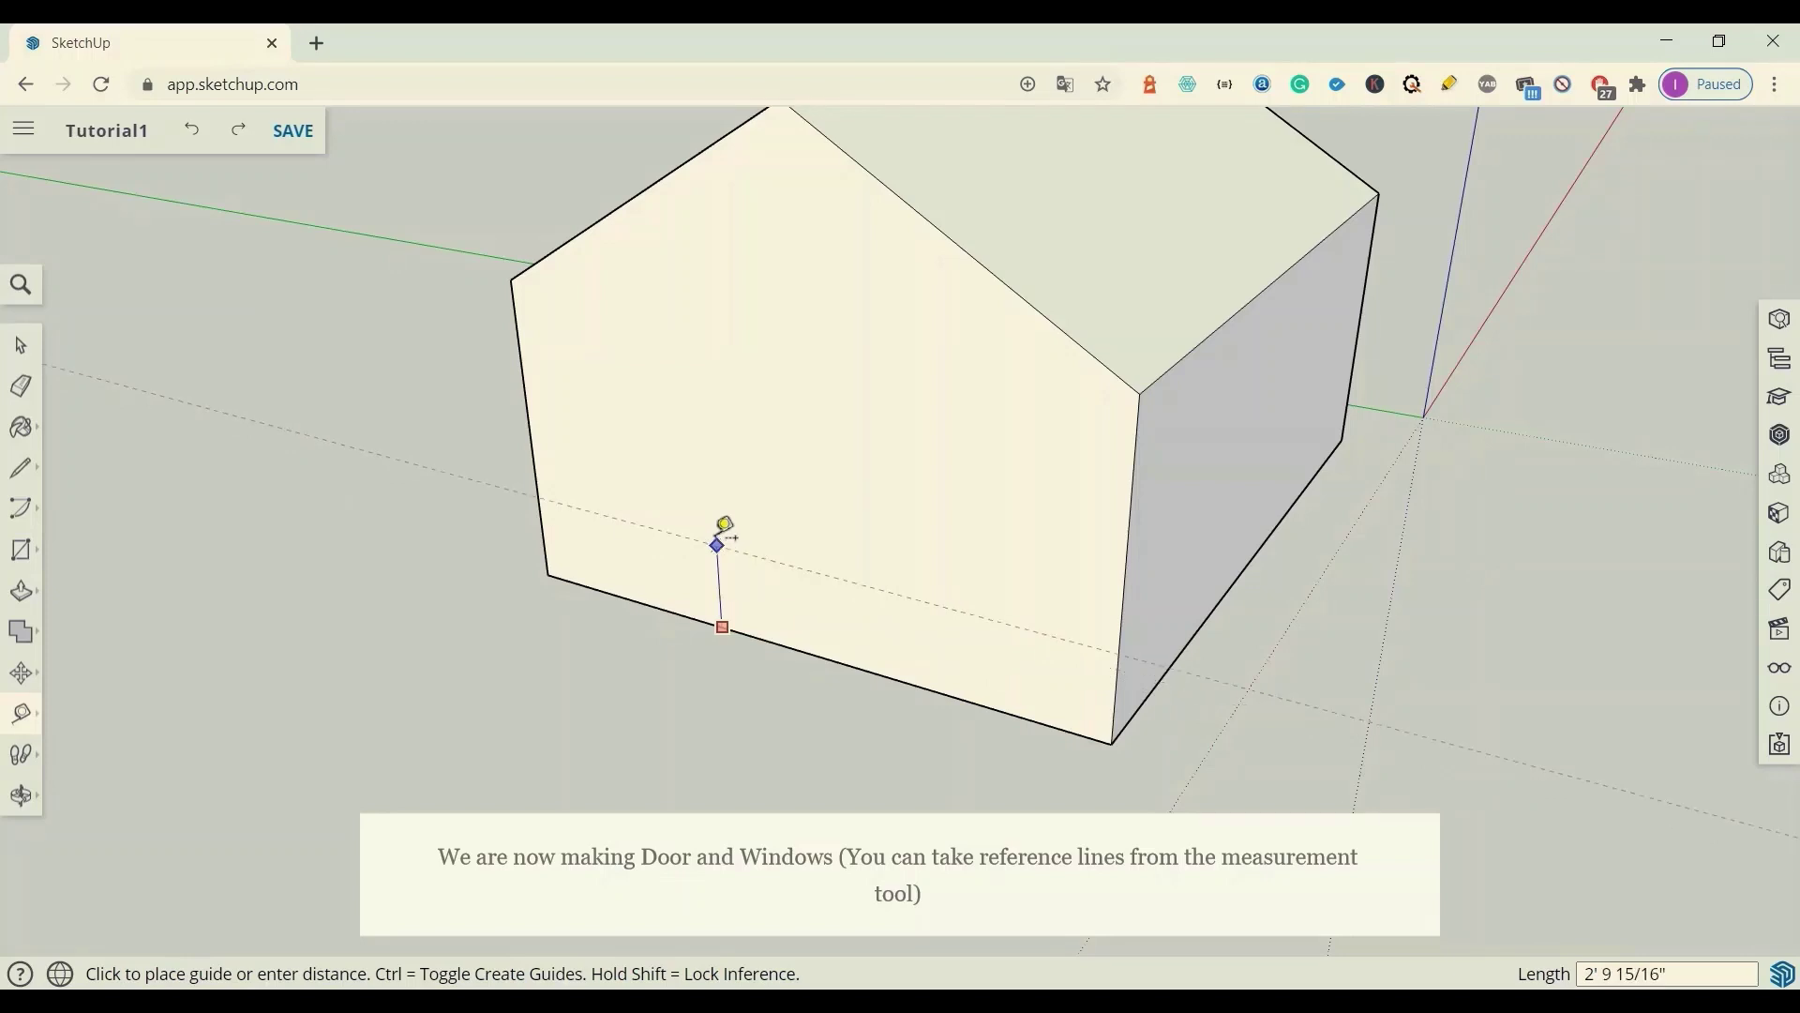
pyautogui.write('7')
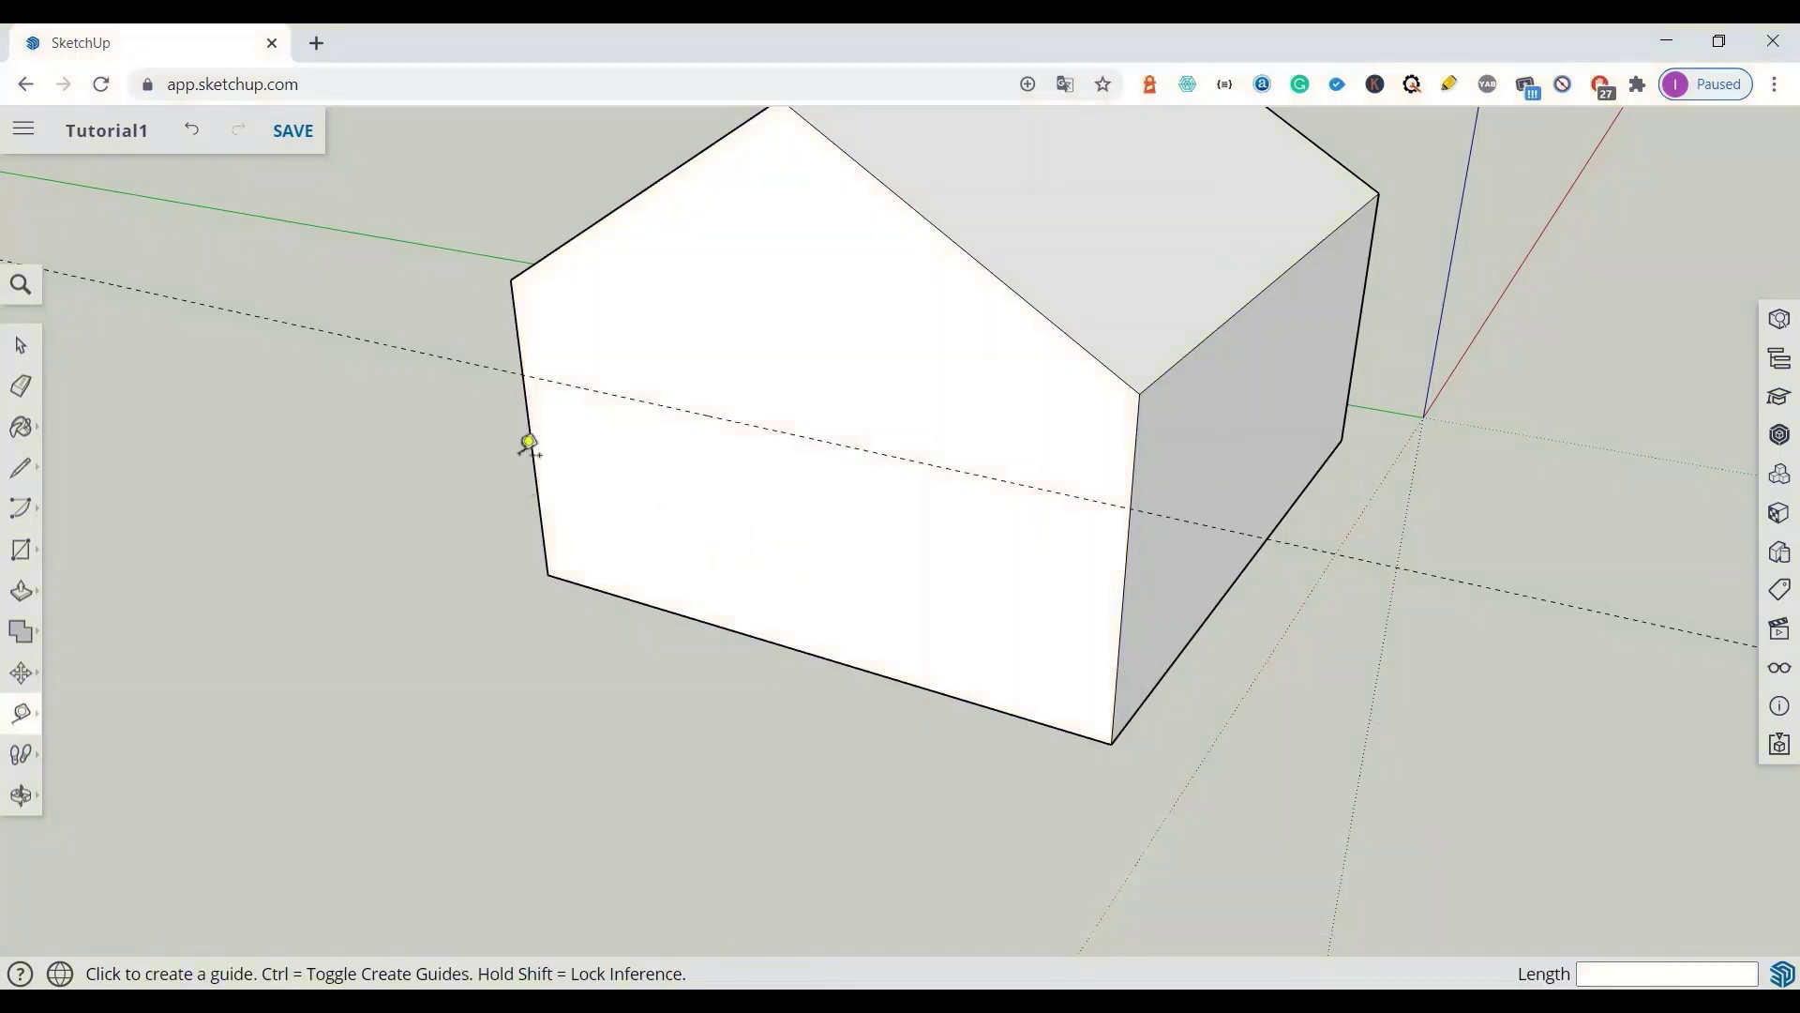
pyautogui.click(536, 446)
pyautogui.click(577, 465)
pyautogui.press('space')
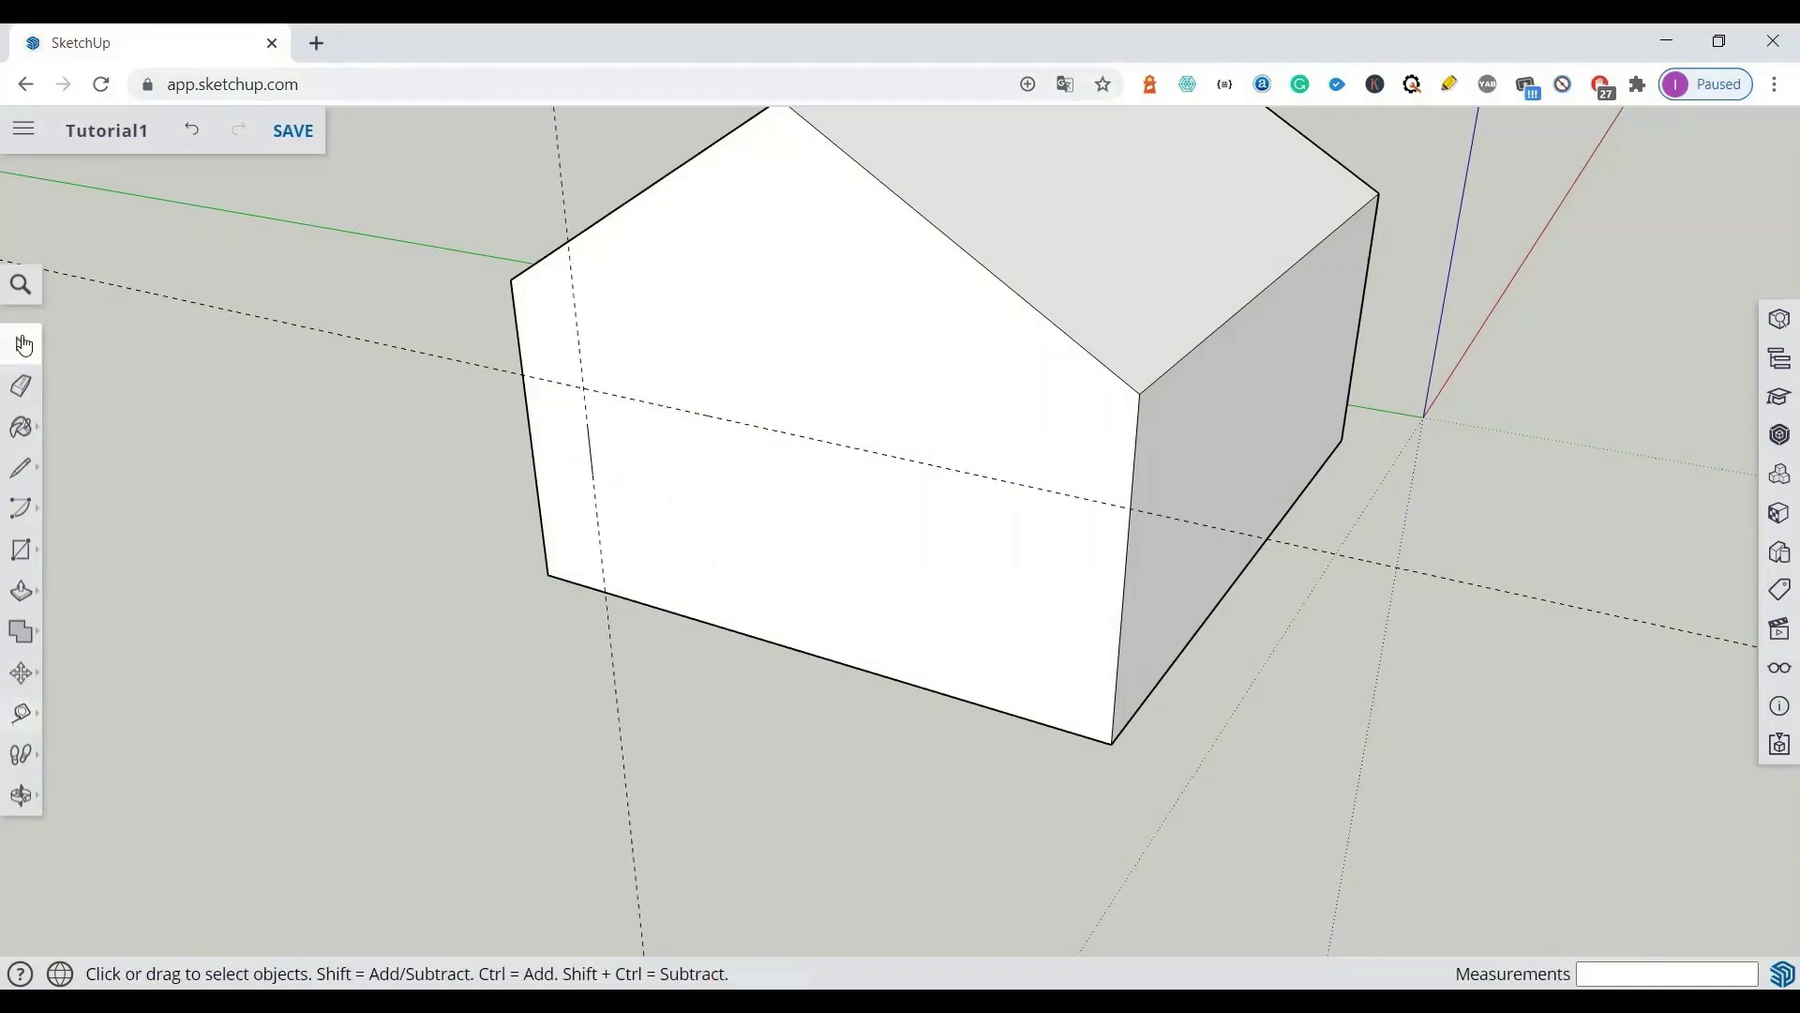
pyautogui.click(21, 714)
pyautogui.click(591, 450)
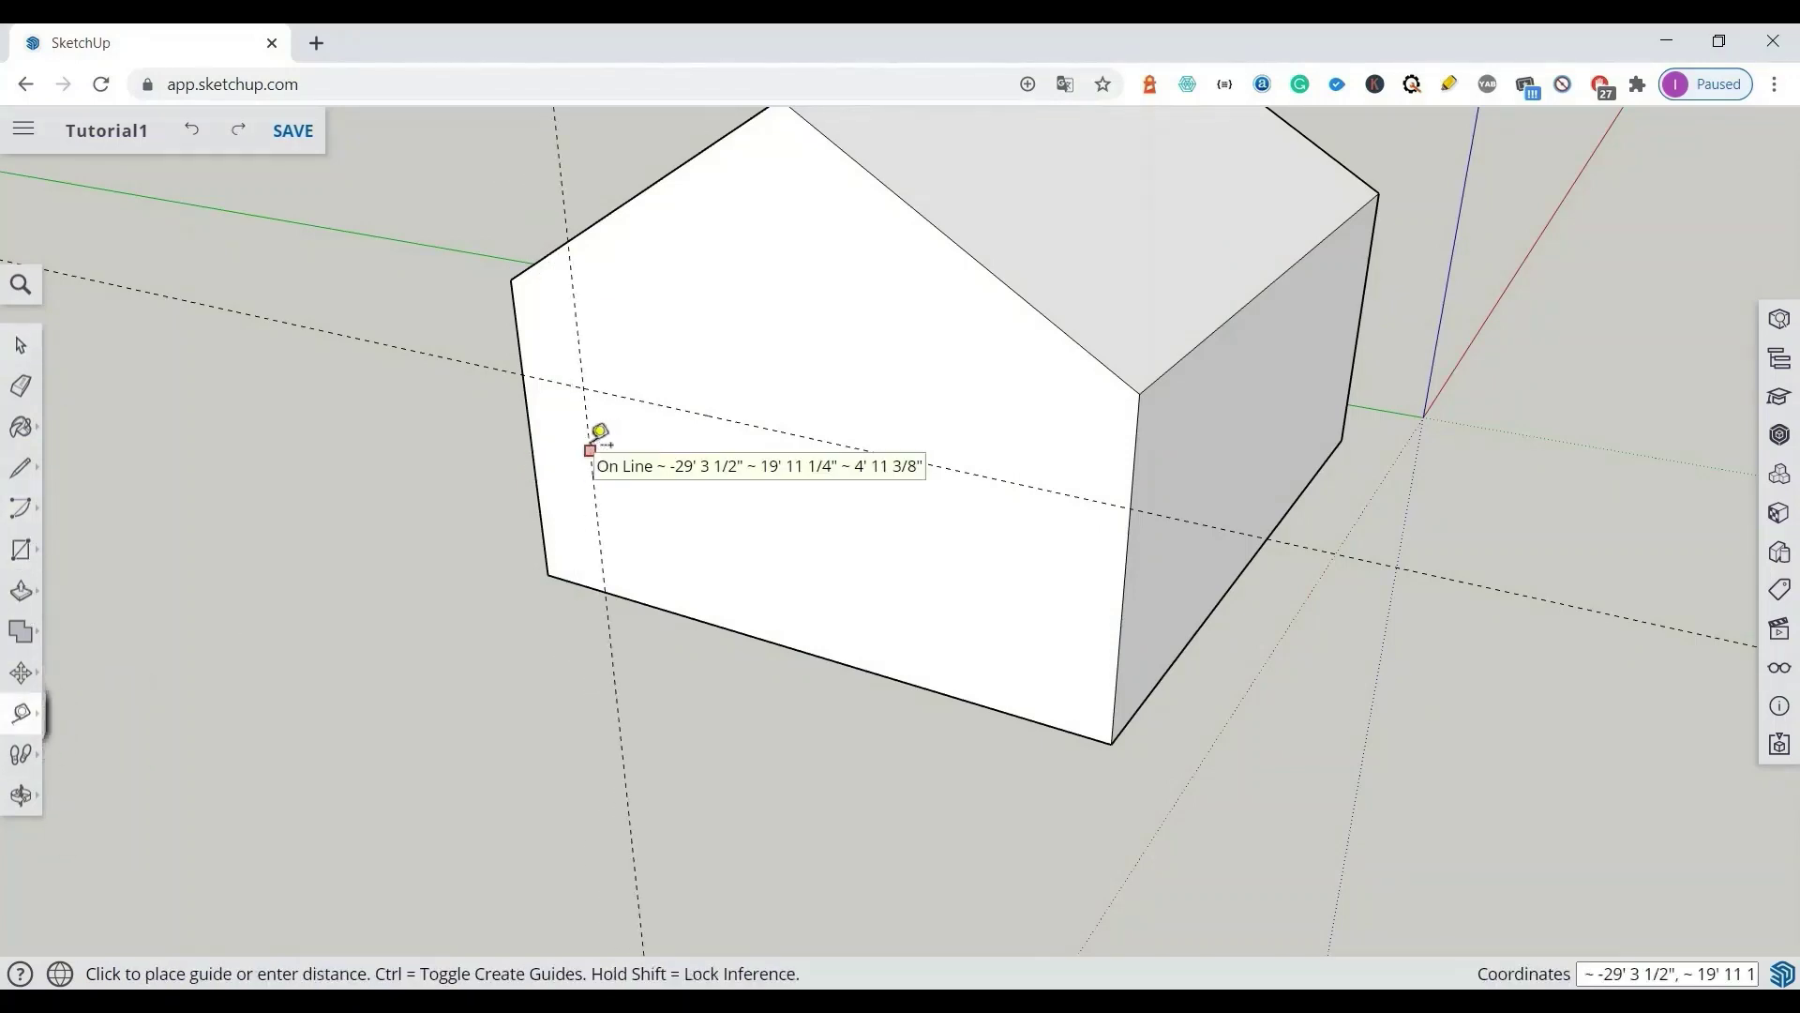
pyautogui.click(664, 457)
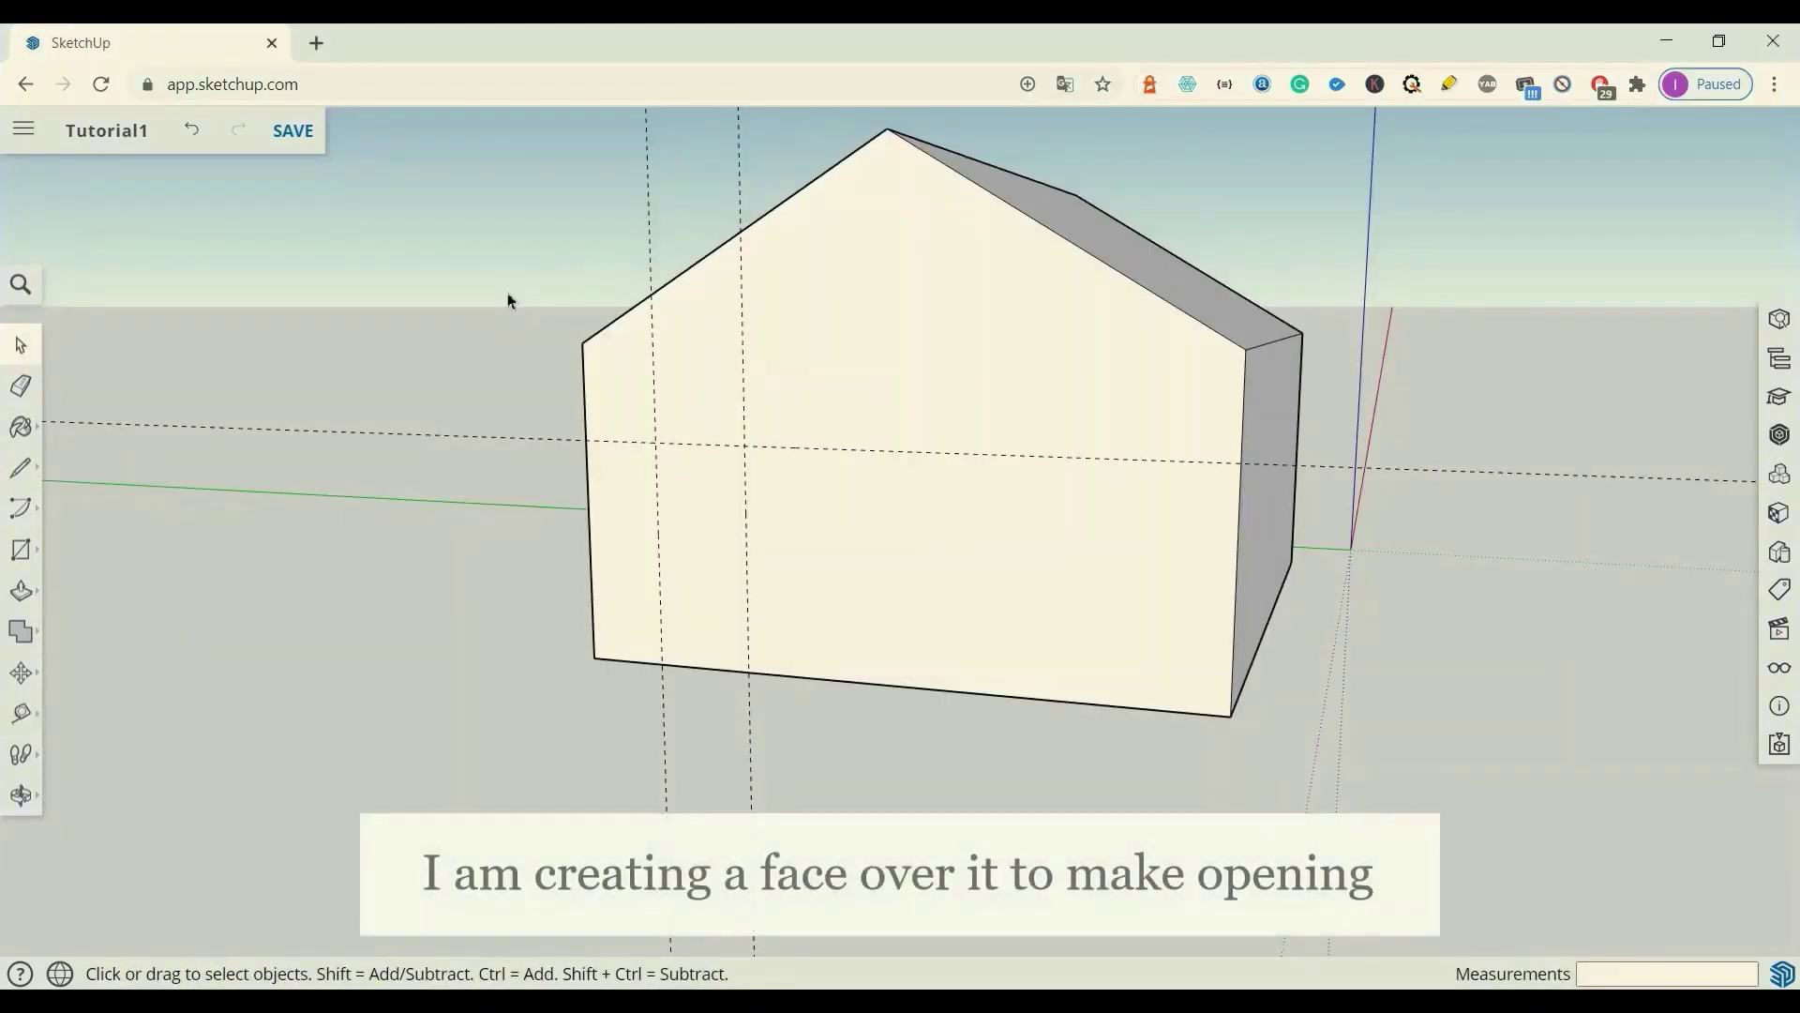
# Step: Draw the door rectangle from the guide intersection down to the wall's base and select it
pyautogui.click(23, 553)
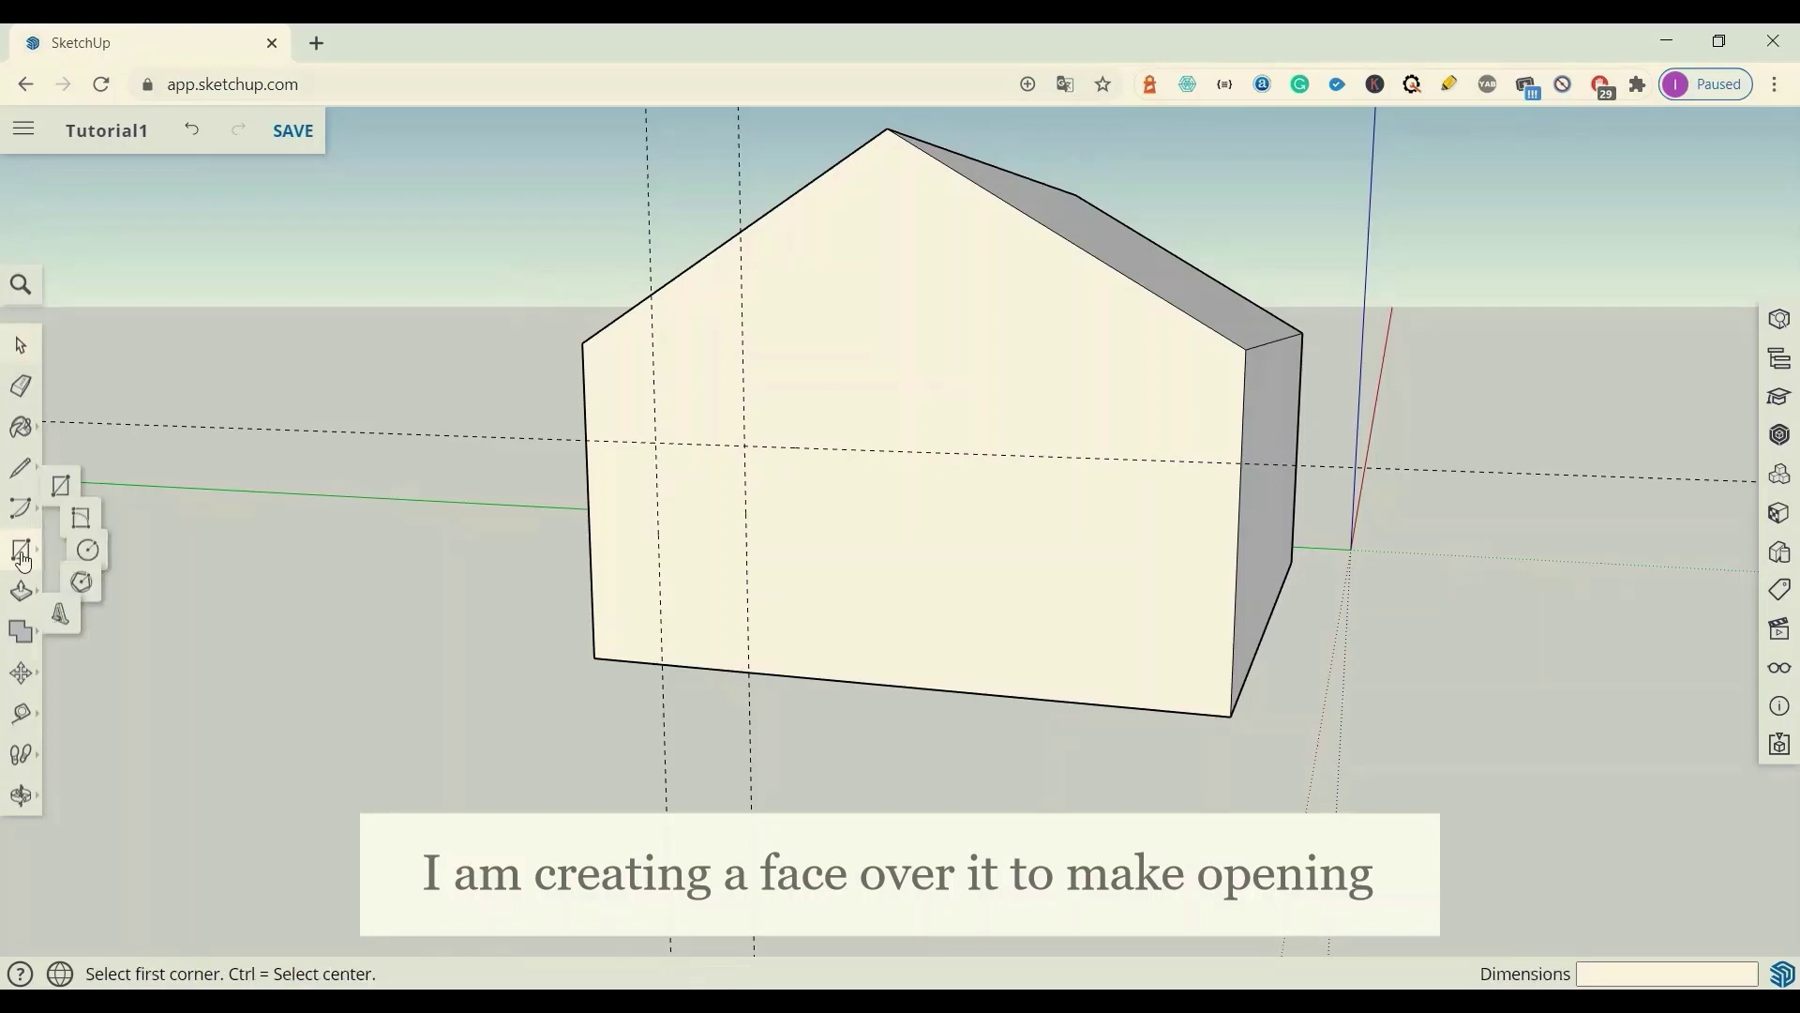
pyautogui.click(657, 442)
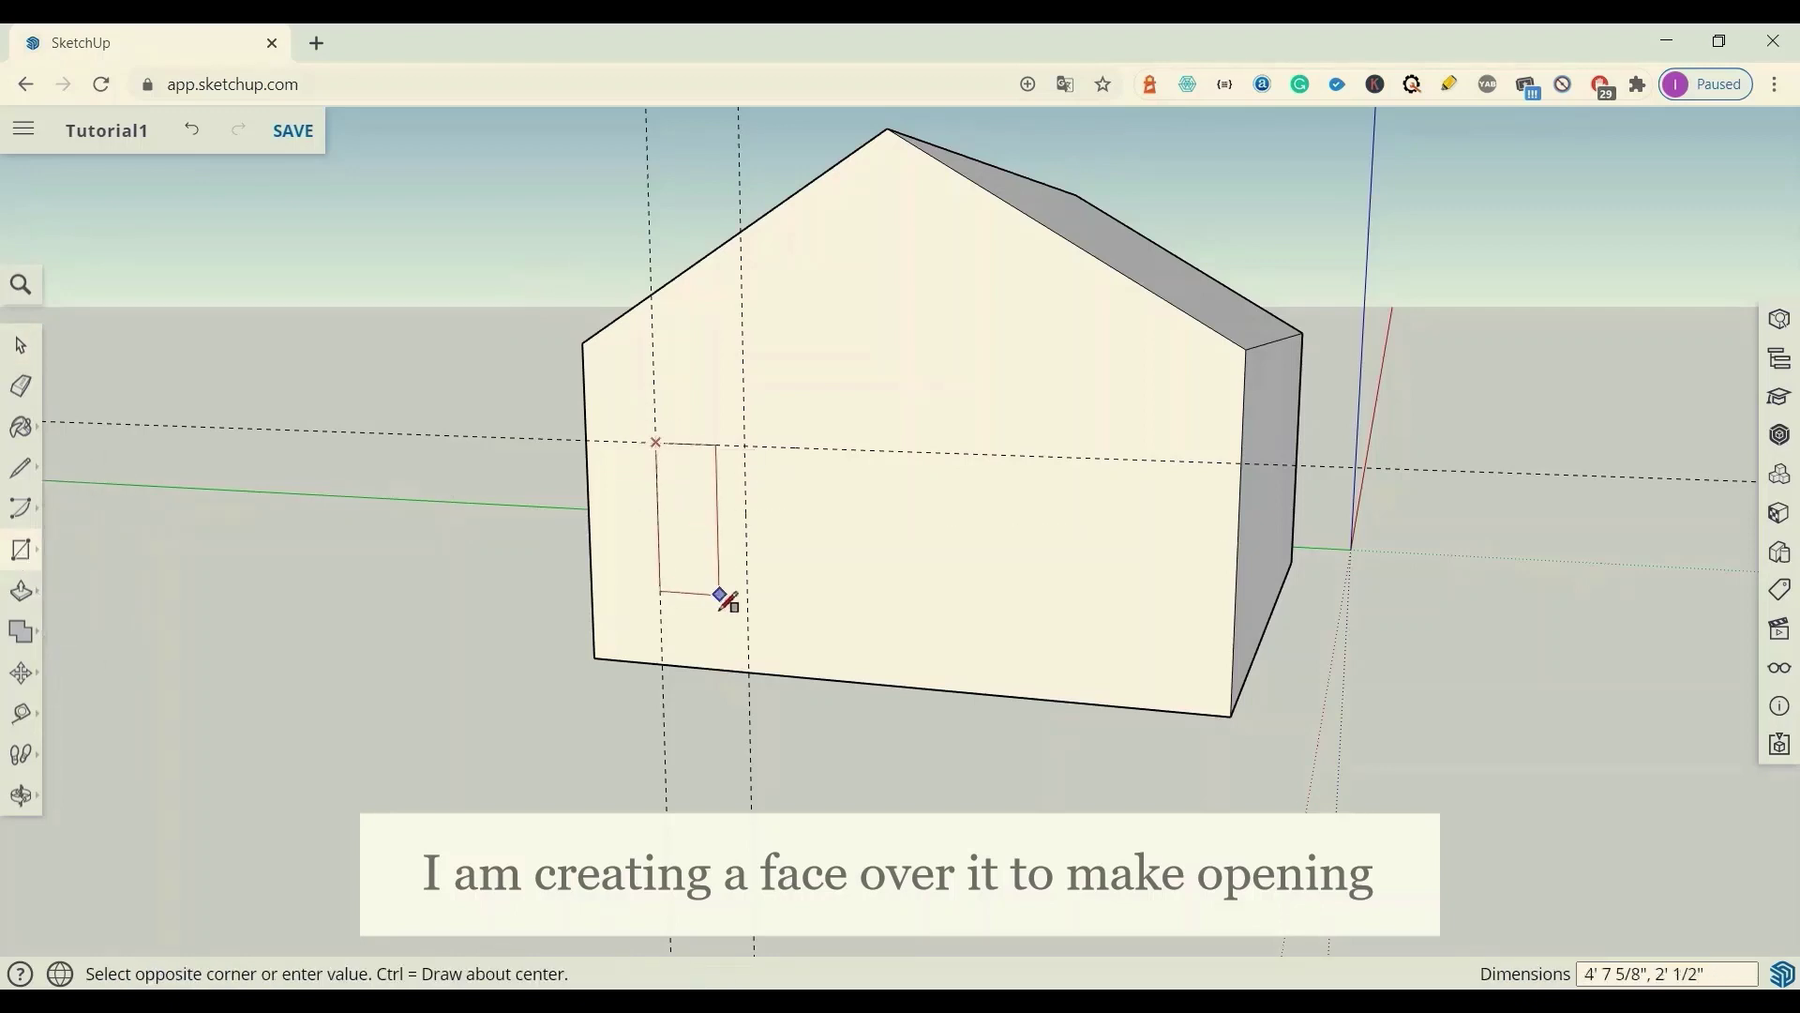
pyautogui.click(756, 652)
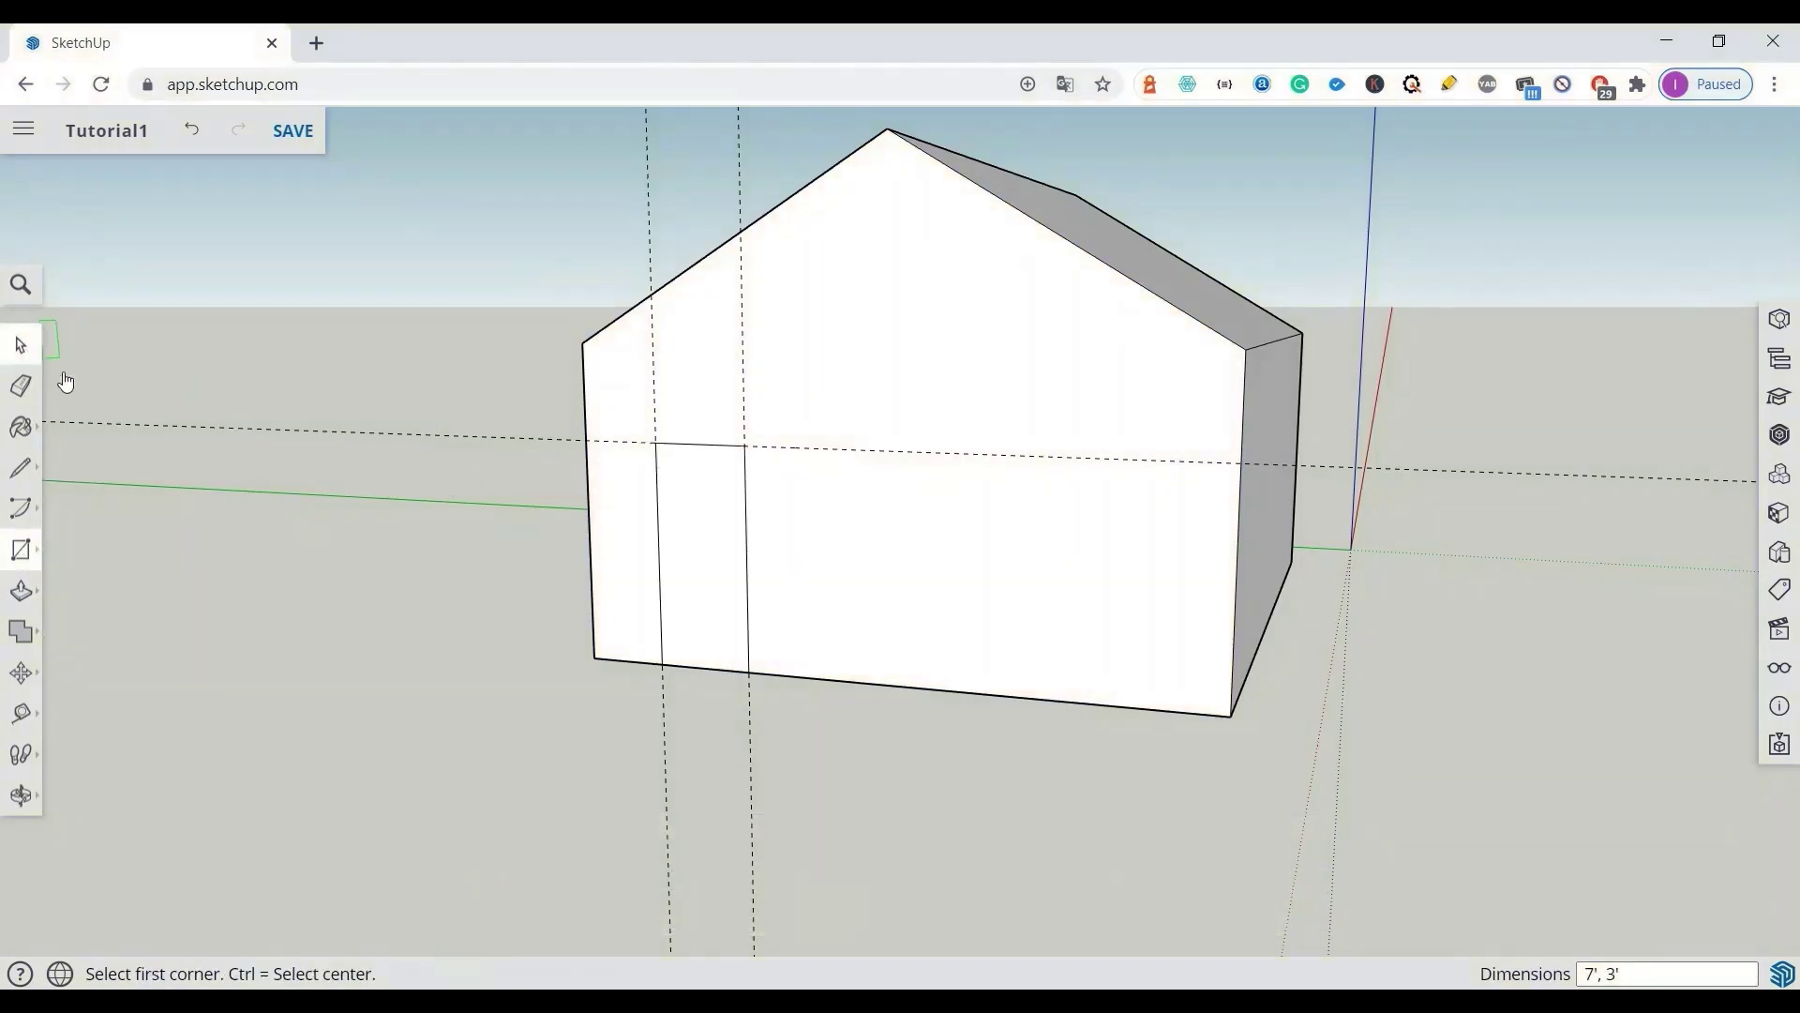
pyautogui.click(19, 345)
pyautogui.click(694, 570)
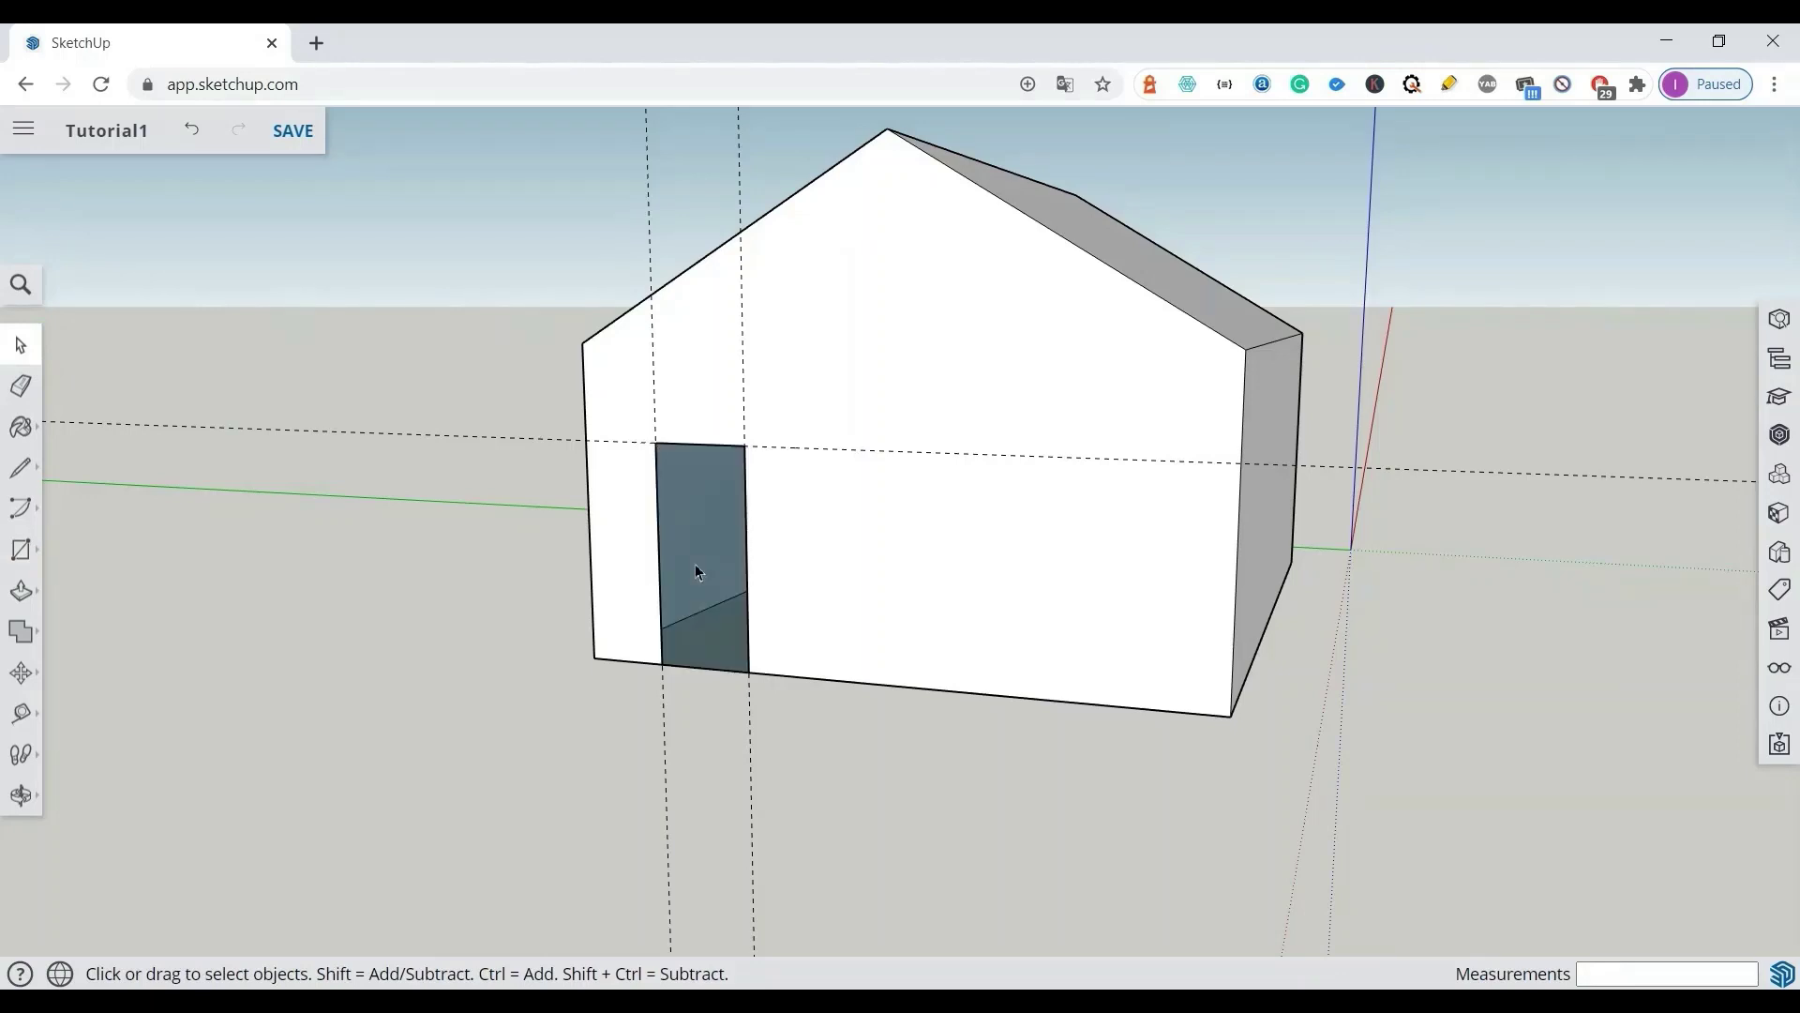
pyautogui.moveTo(878, 685); pyautogui.dragTo(874, 433, button='middle')
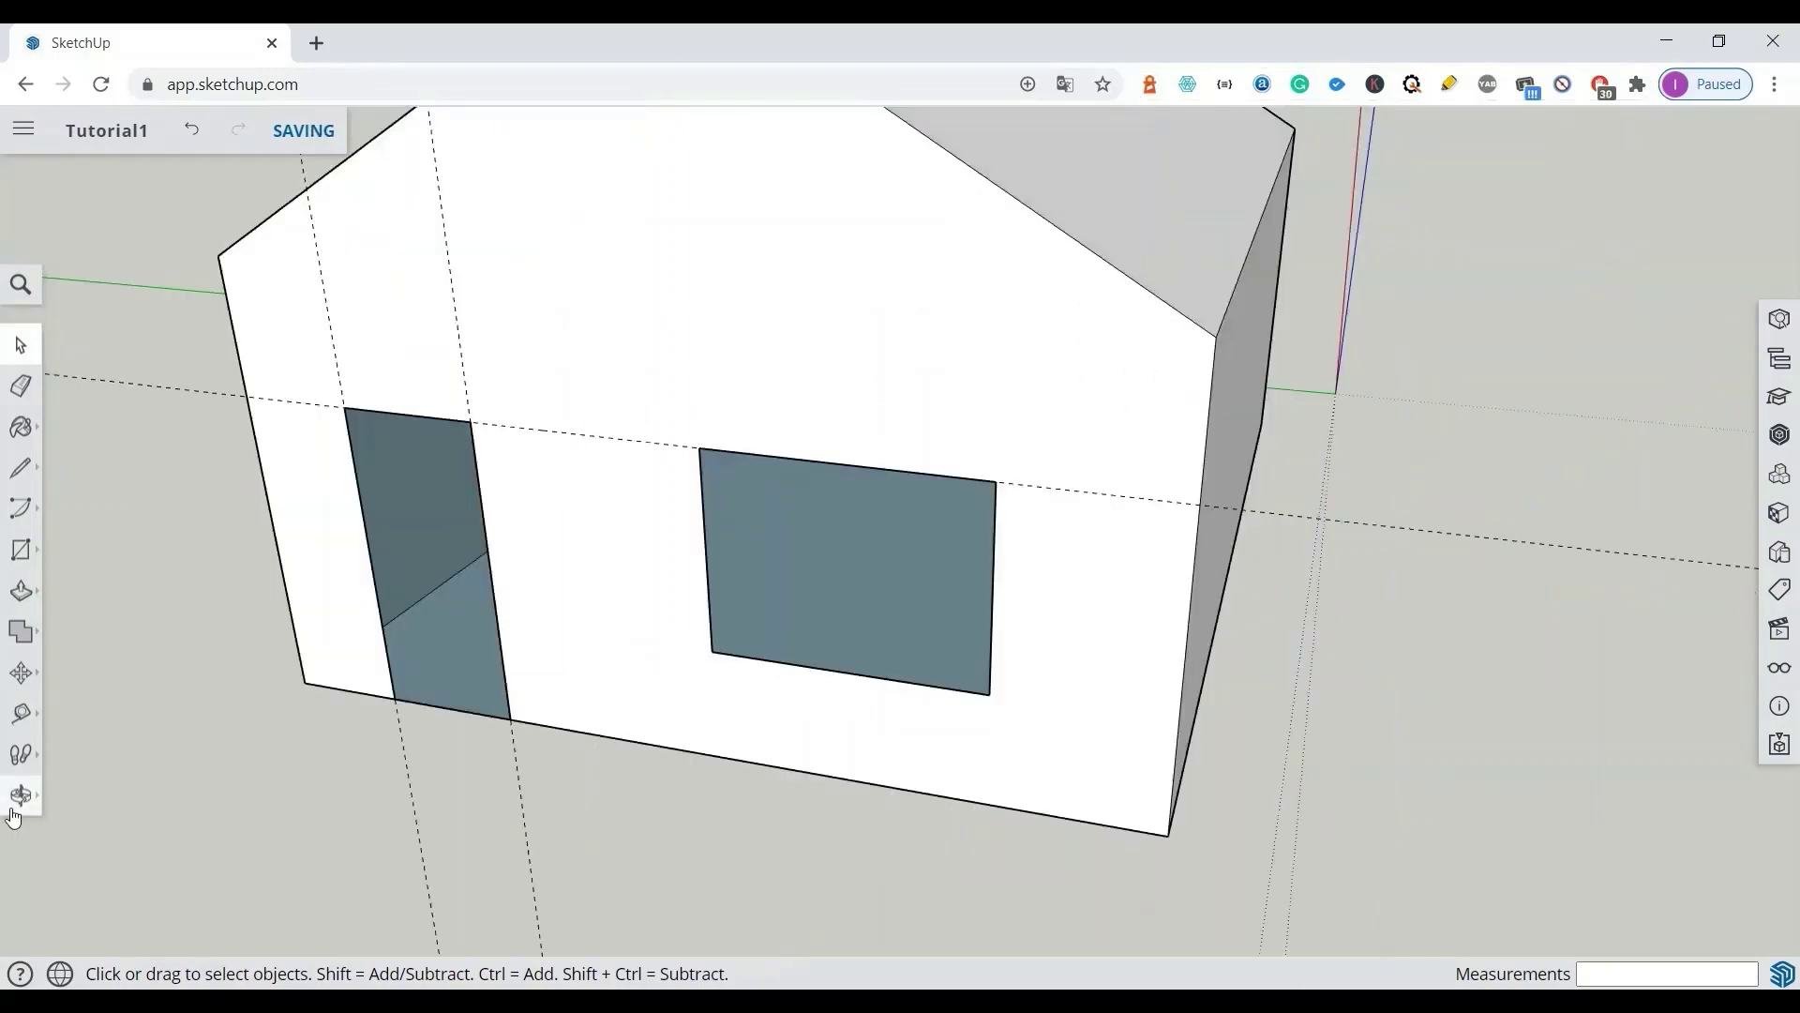
pyautogui.click(19, 794)
pyautogui.scroll(-3, 606, 630)
pyautogui.moveTo(787, 656)
pyautogui.mouseDown()
pyautogui.moveTo(438, 622)
pyautogui.moveTo(1022, 583)
pyautogui.moveTo(987, 487)
pyautogui.mouseUp()
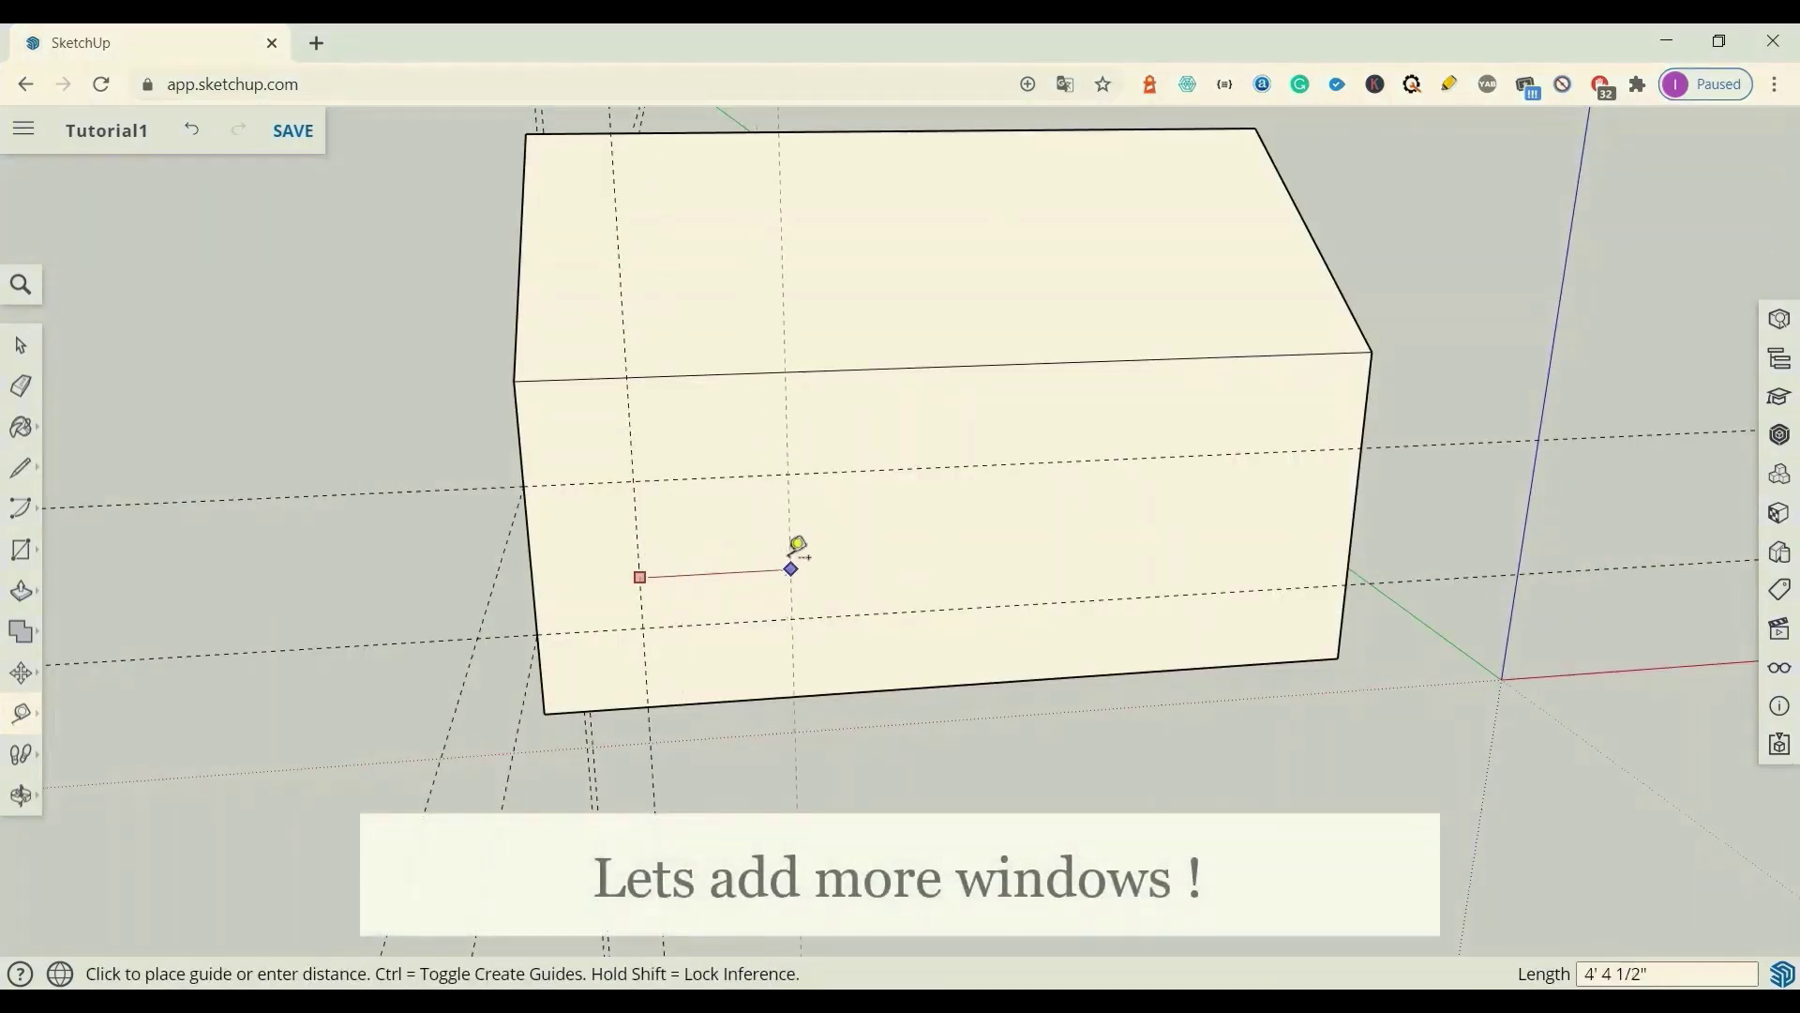
# Step: Place vertical guides on the long side wall to mark the window edges
pyautogui.click(798, 546)
pyautogui.click(909, 546)
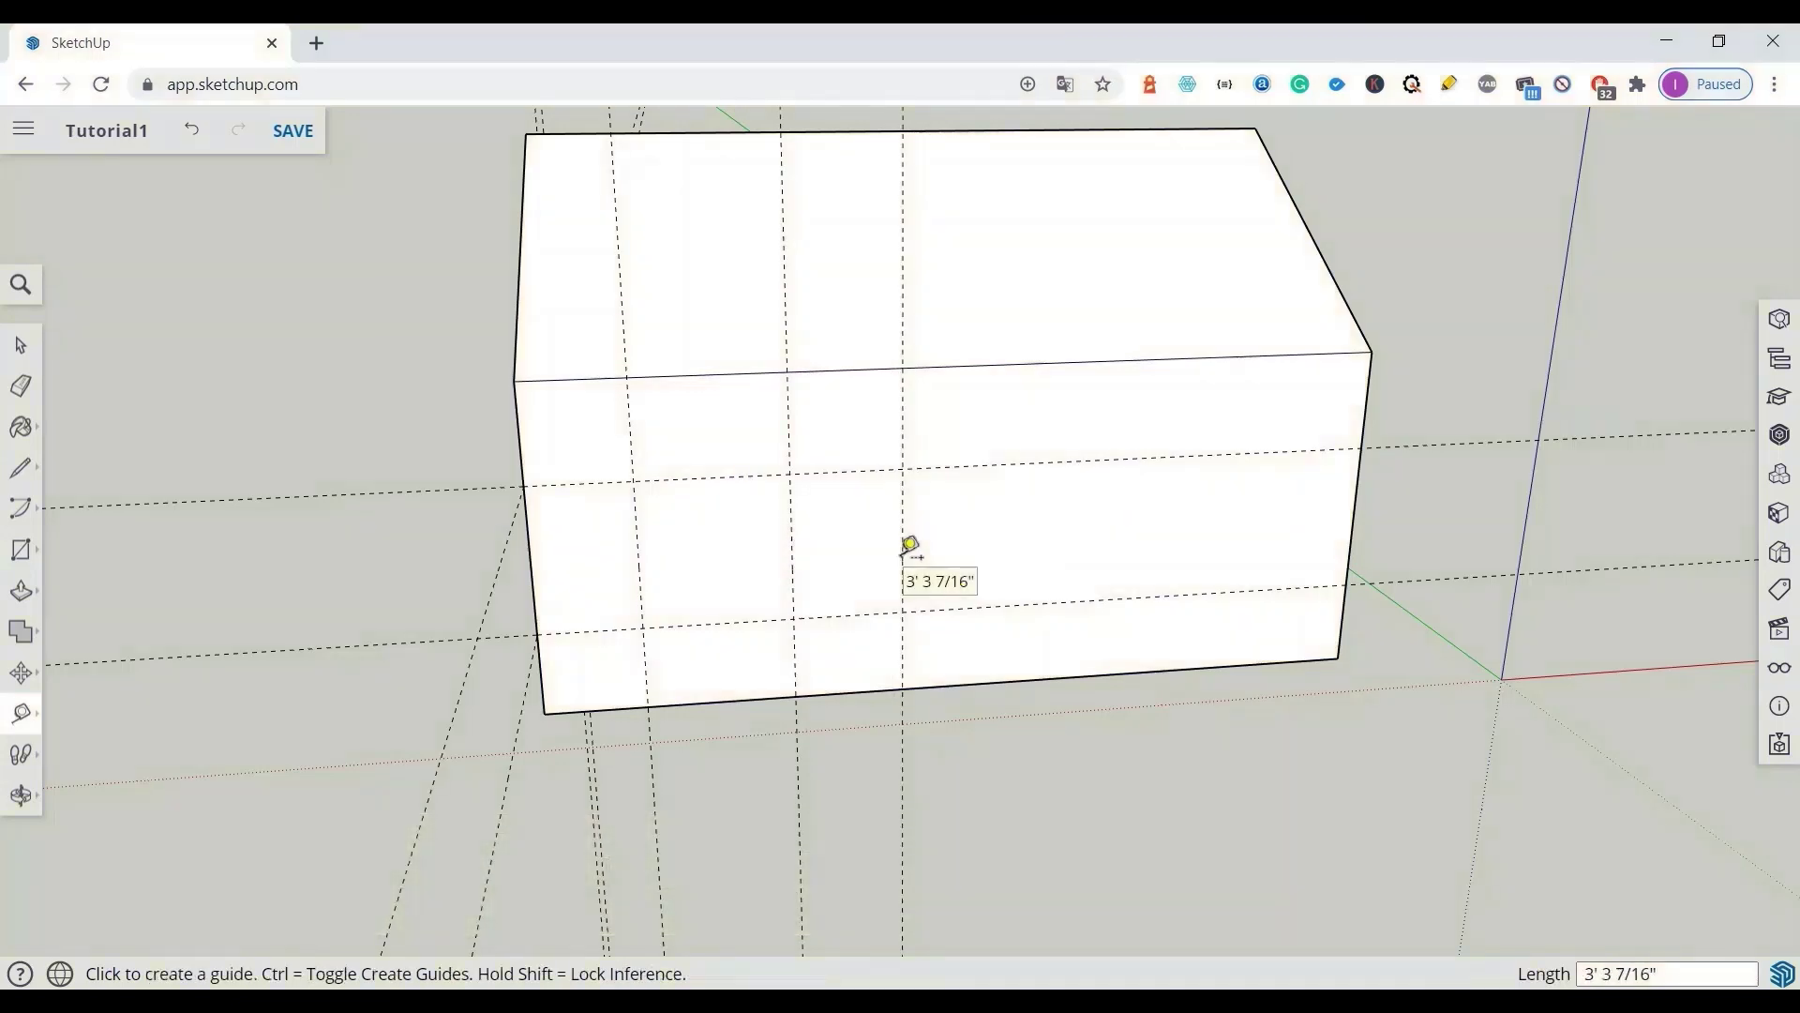
pyautogui.click(904, 552)
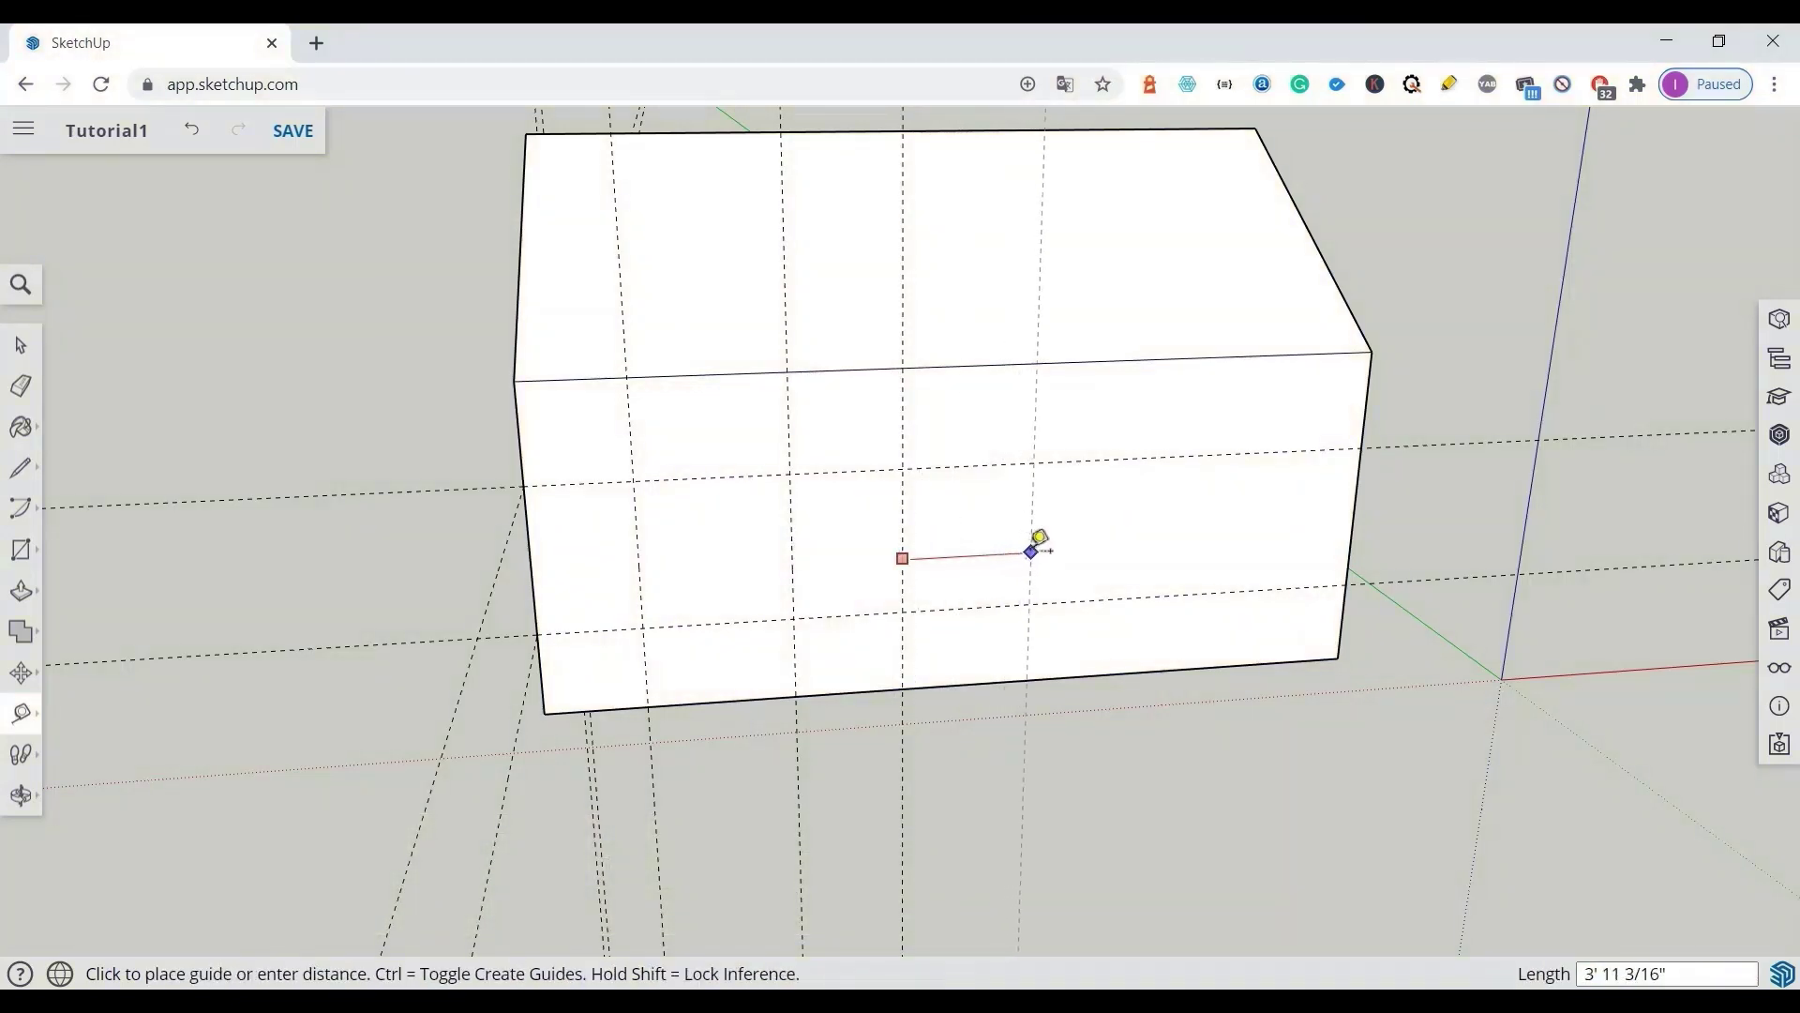
pyautogui.click(1036, 550)
# Step: Draw two window rectangles between the side-wall guides and select the left window face
pyautogui.press('r')
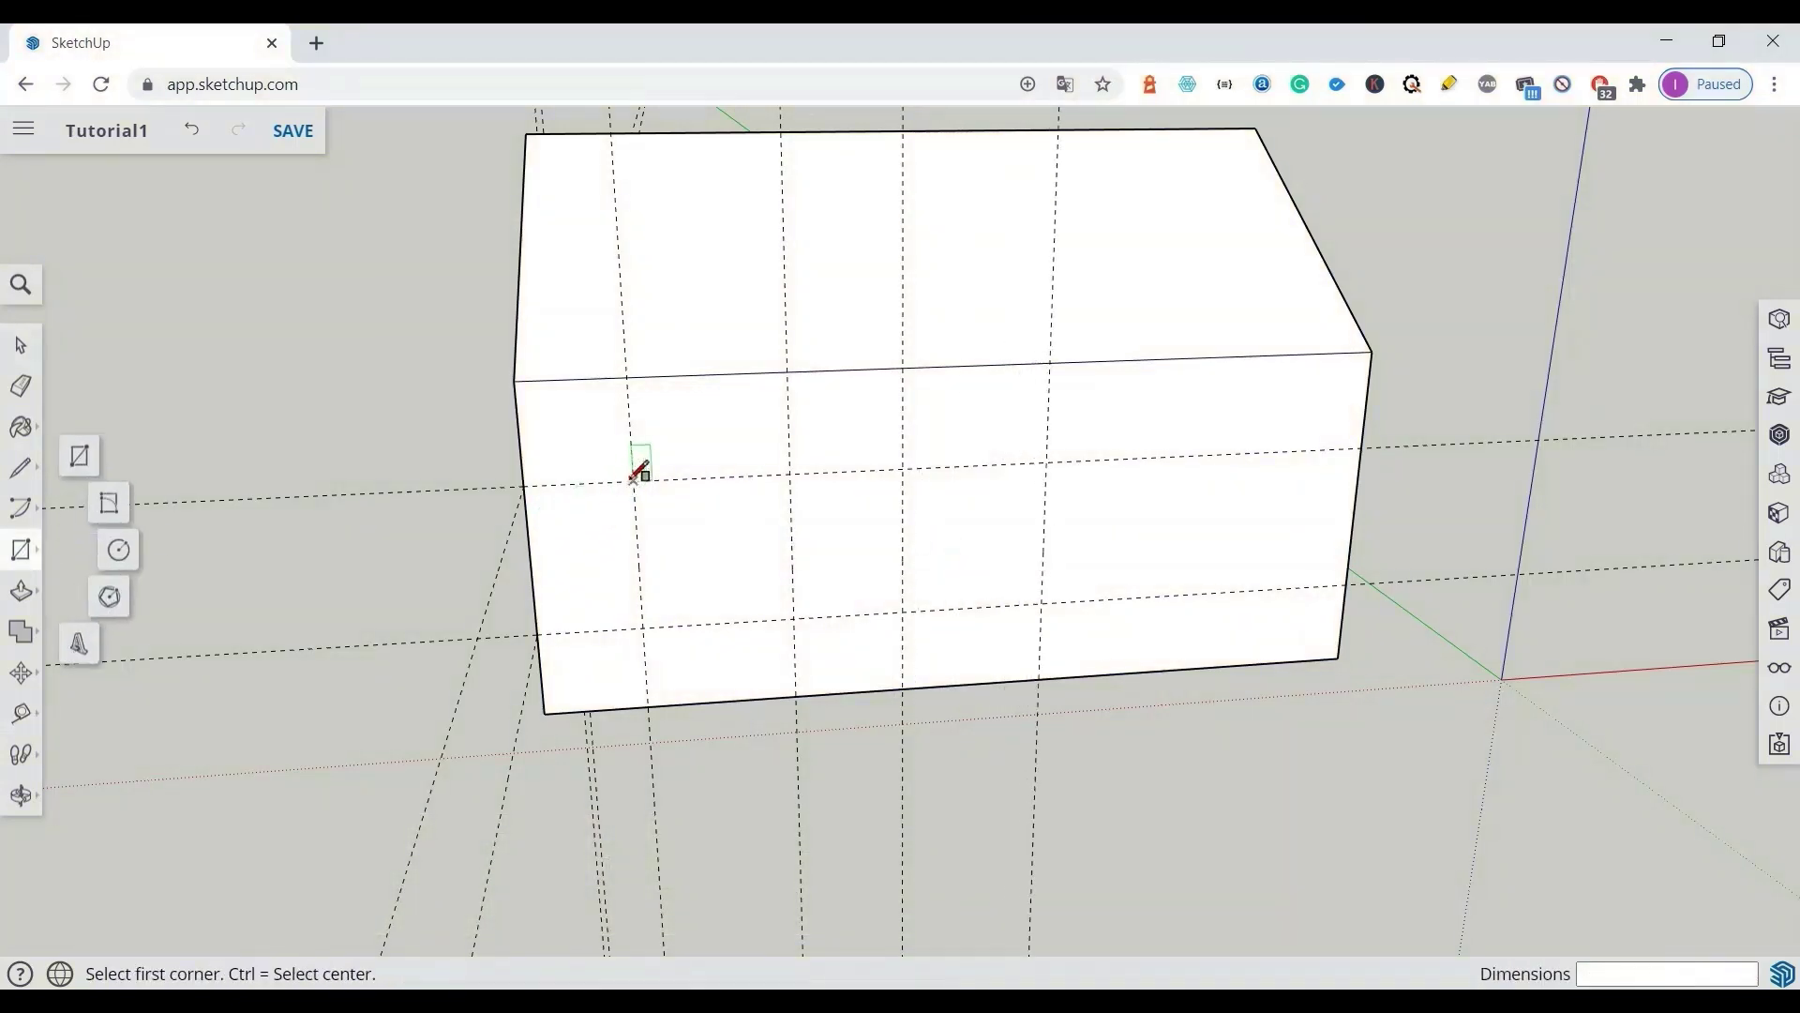
pyautogui.click(640, 474)
pyautogui.click(796, 612)
pyautogui.click(902, 467)
pyautogui.click(1041, 601)
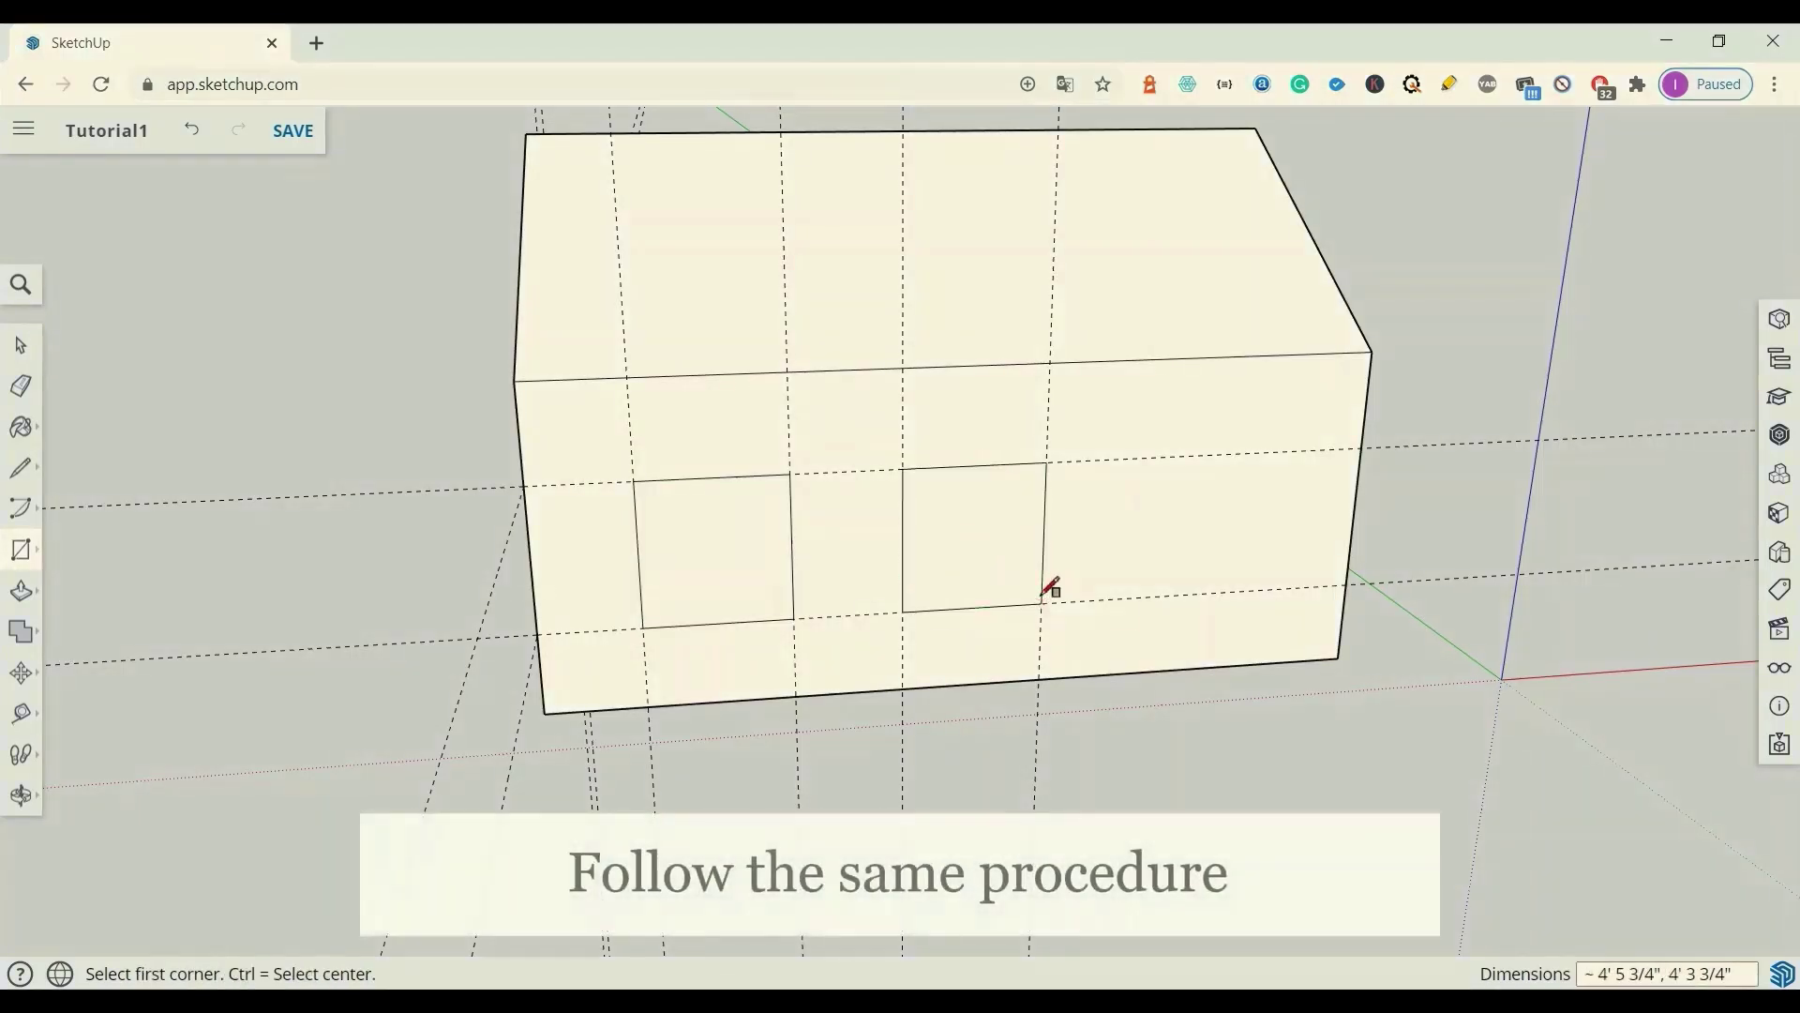
pyautogui.click(20, 344)
pyautogui.click(681, 526)
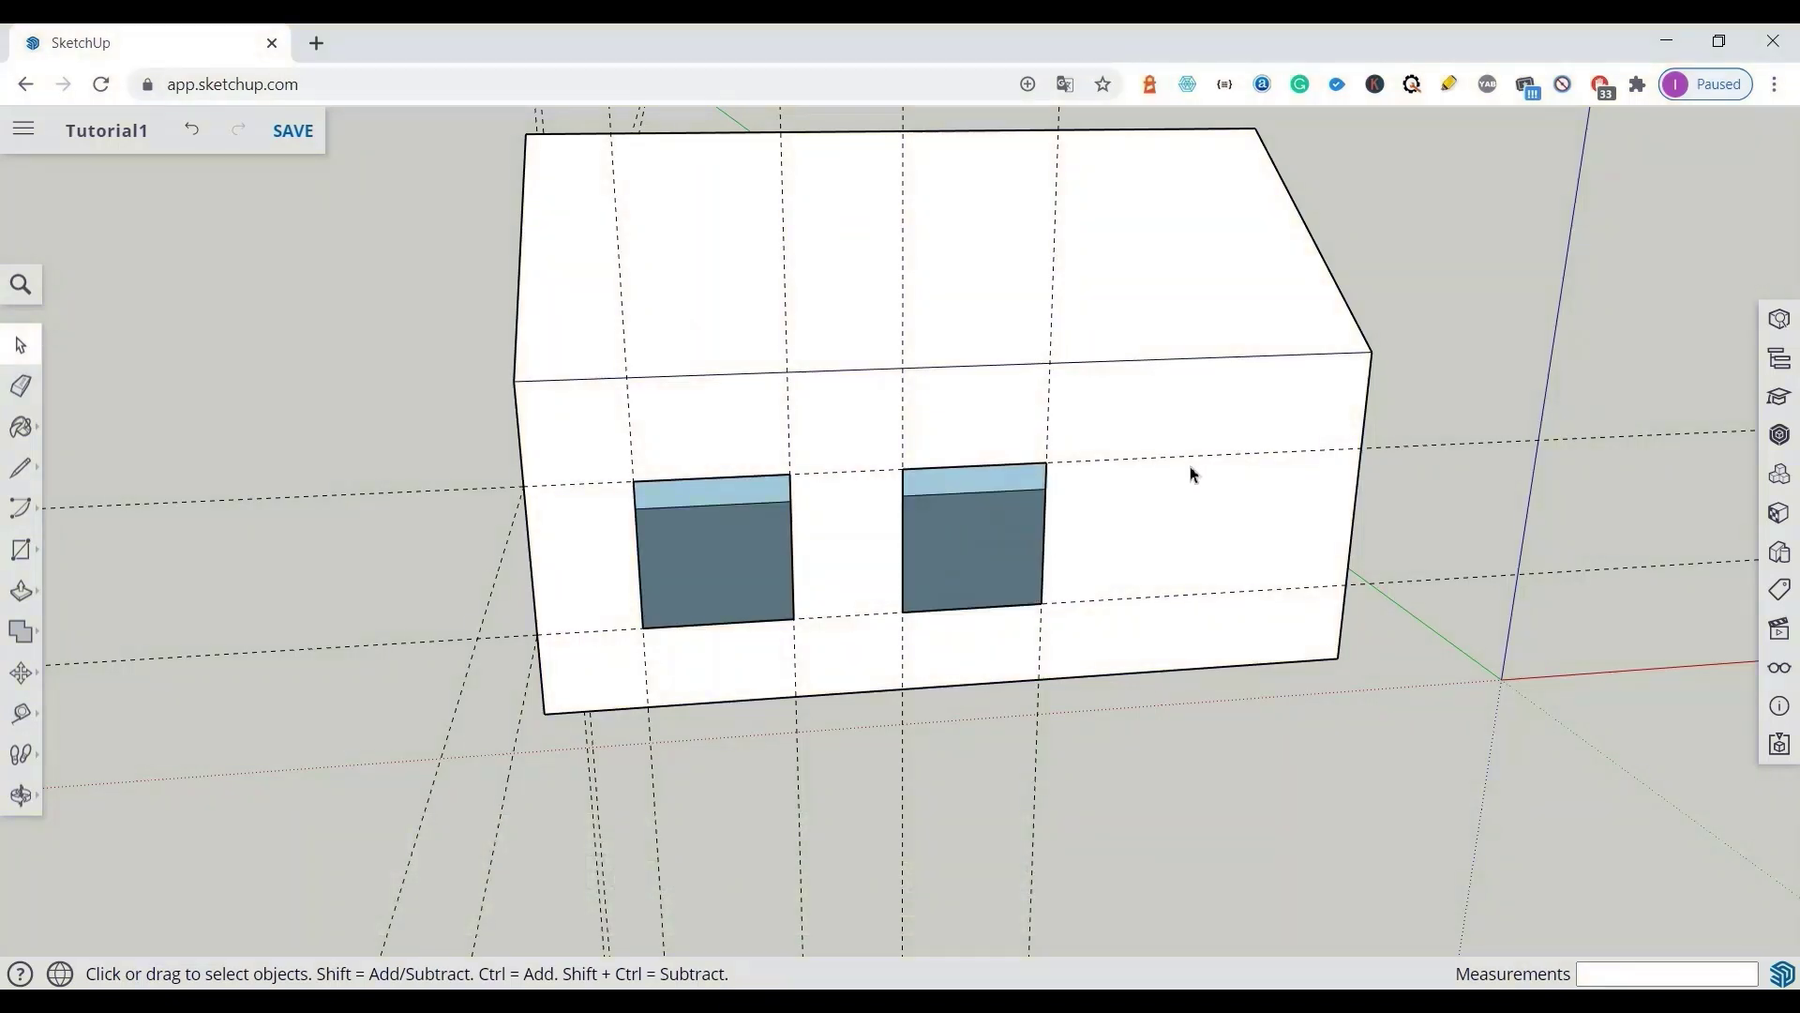
pyautogui.scroll(-3, 1190, 466)
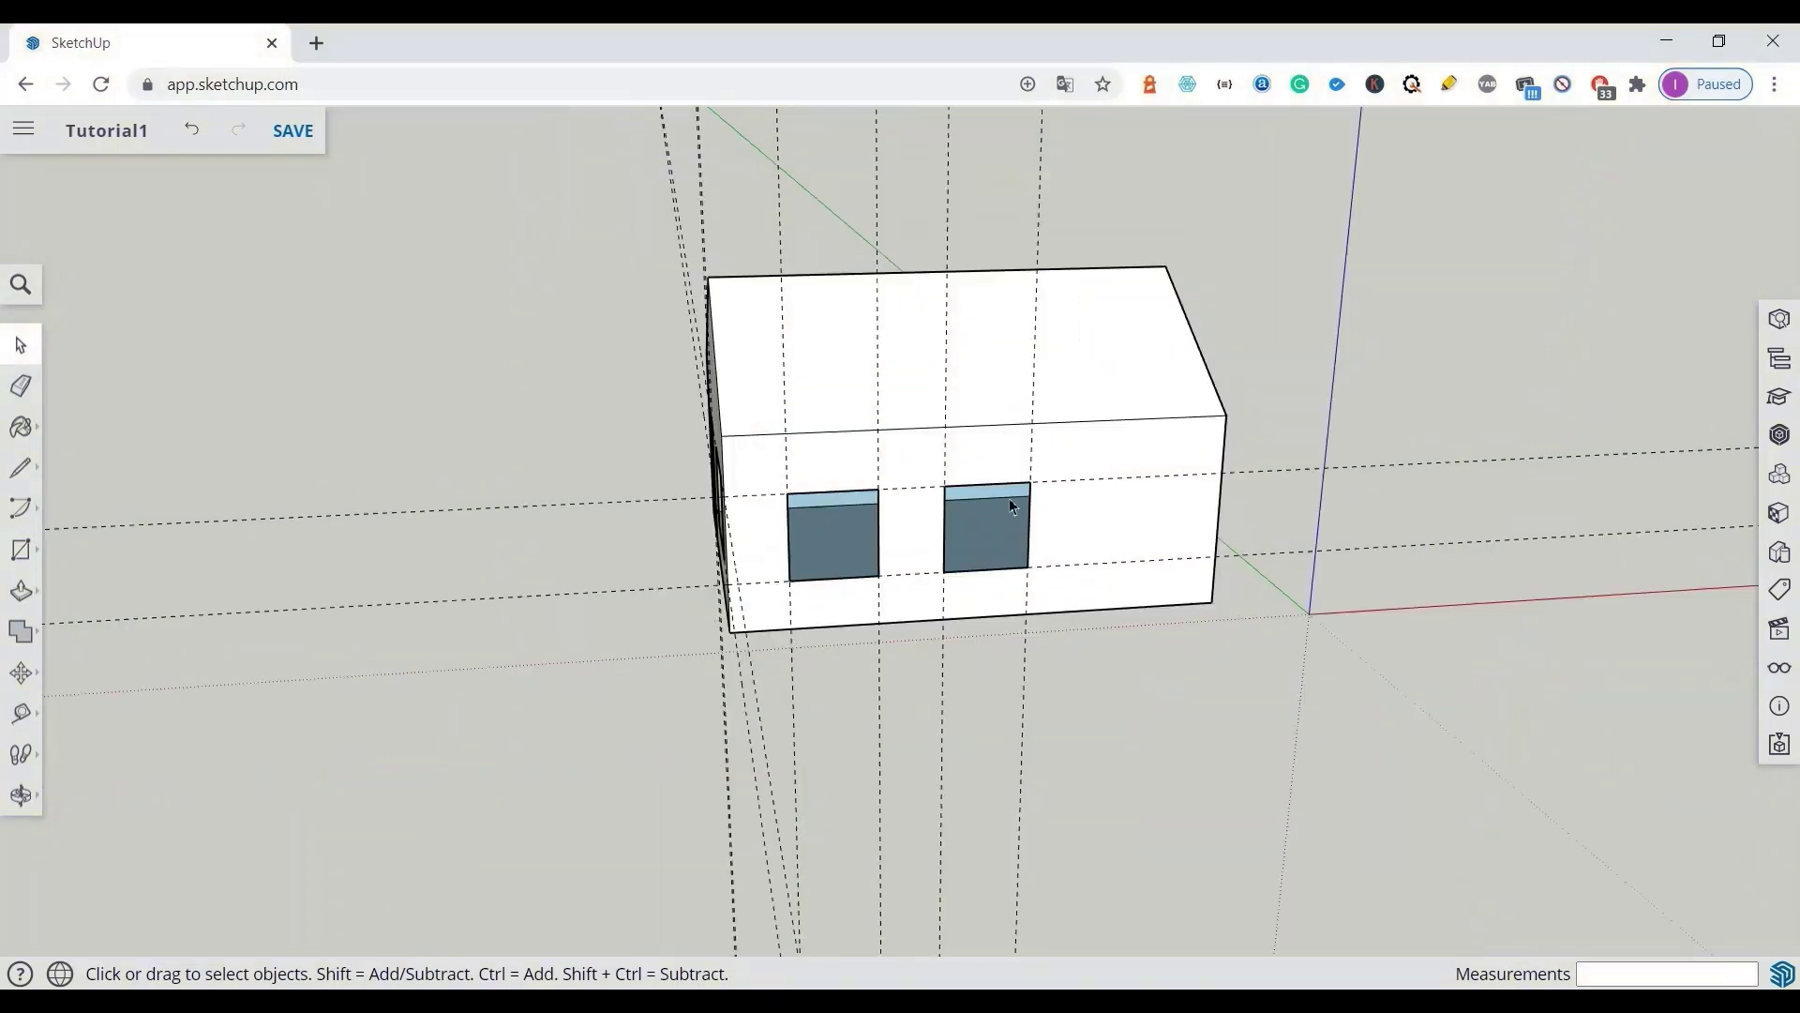
pyautogui.scroll(-2, 1008, 498)
pyautogui.moveTo(908, 593)
pyautogui.mouseDown(button='middle')
pyautogui.moveTo(1202, 554)
pyautogui.moveTo(1096, 506)
pyautogui.mouseUp(button='middle')
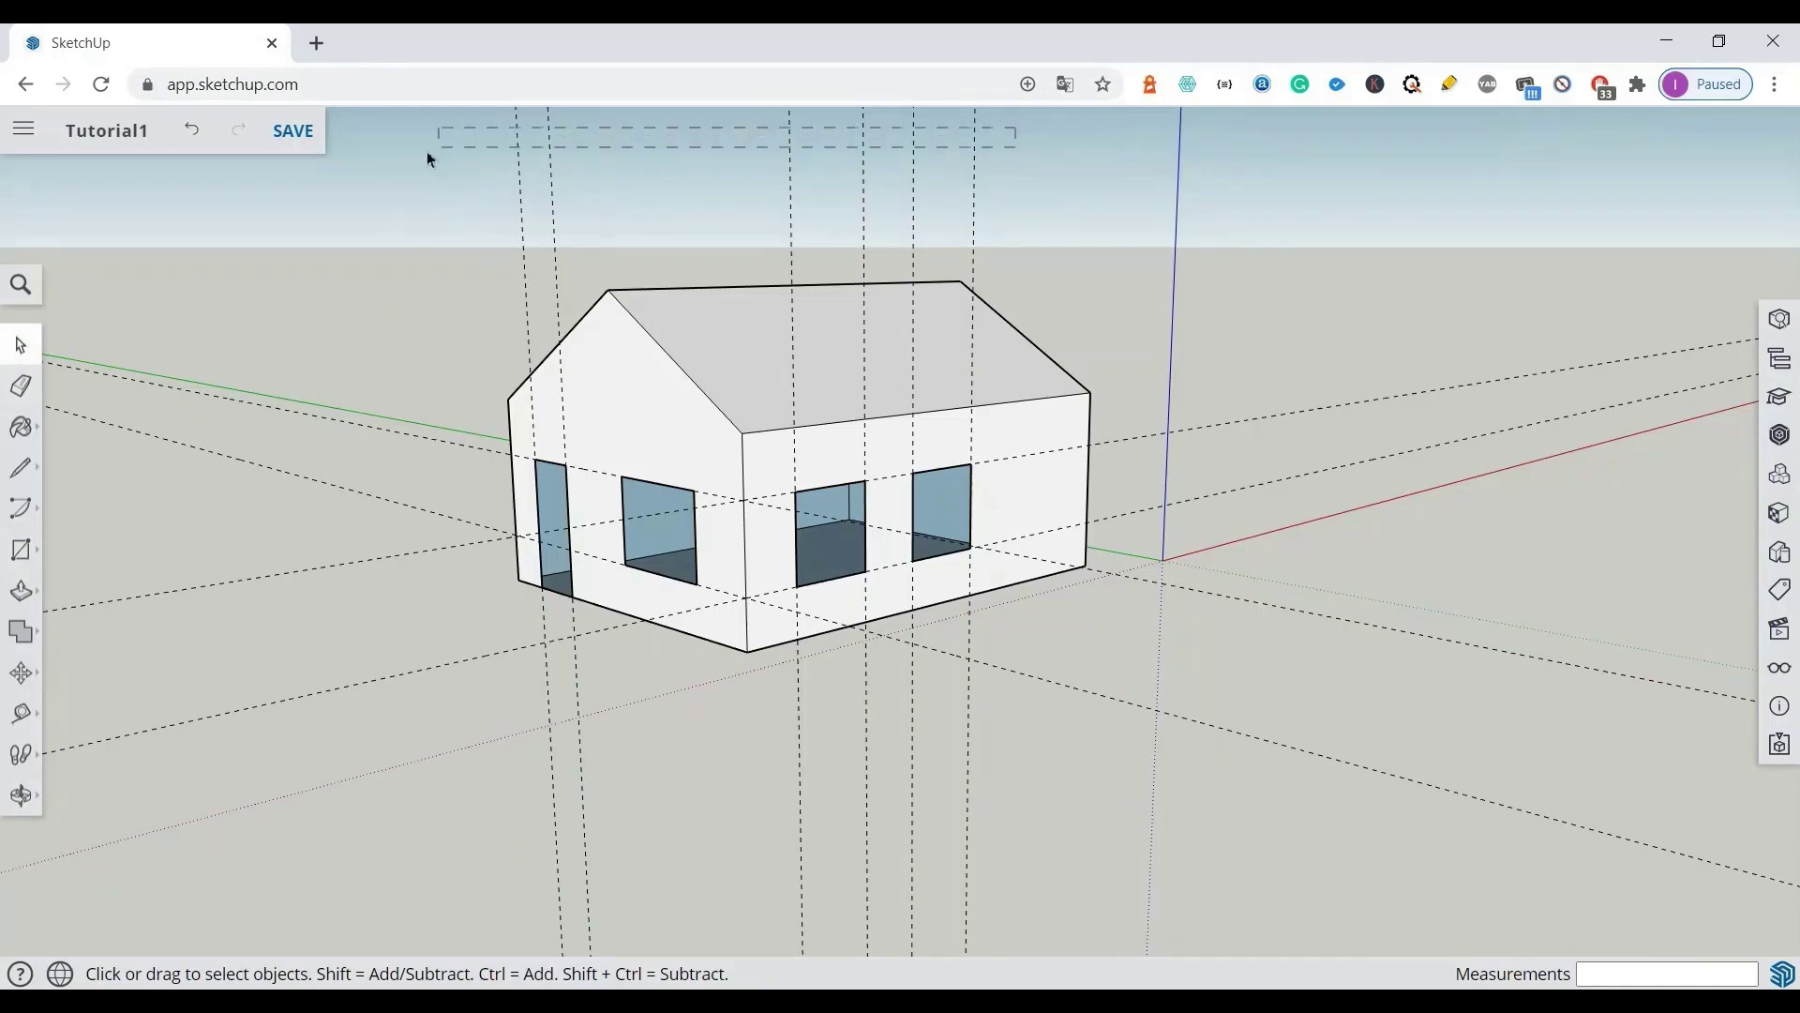
# Step: Delete all the dashed guide lines from the model
pyautogui.press('Delete')
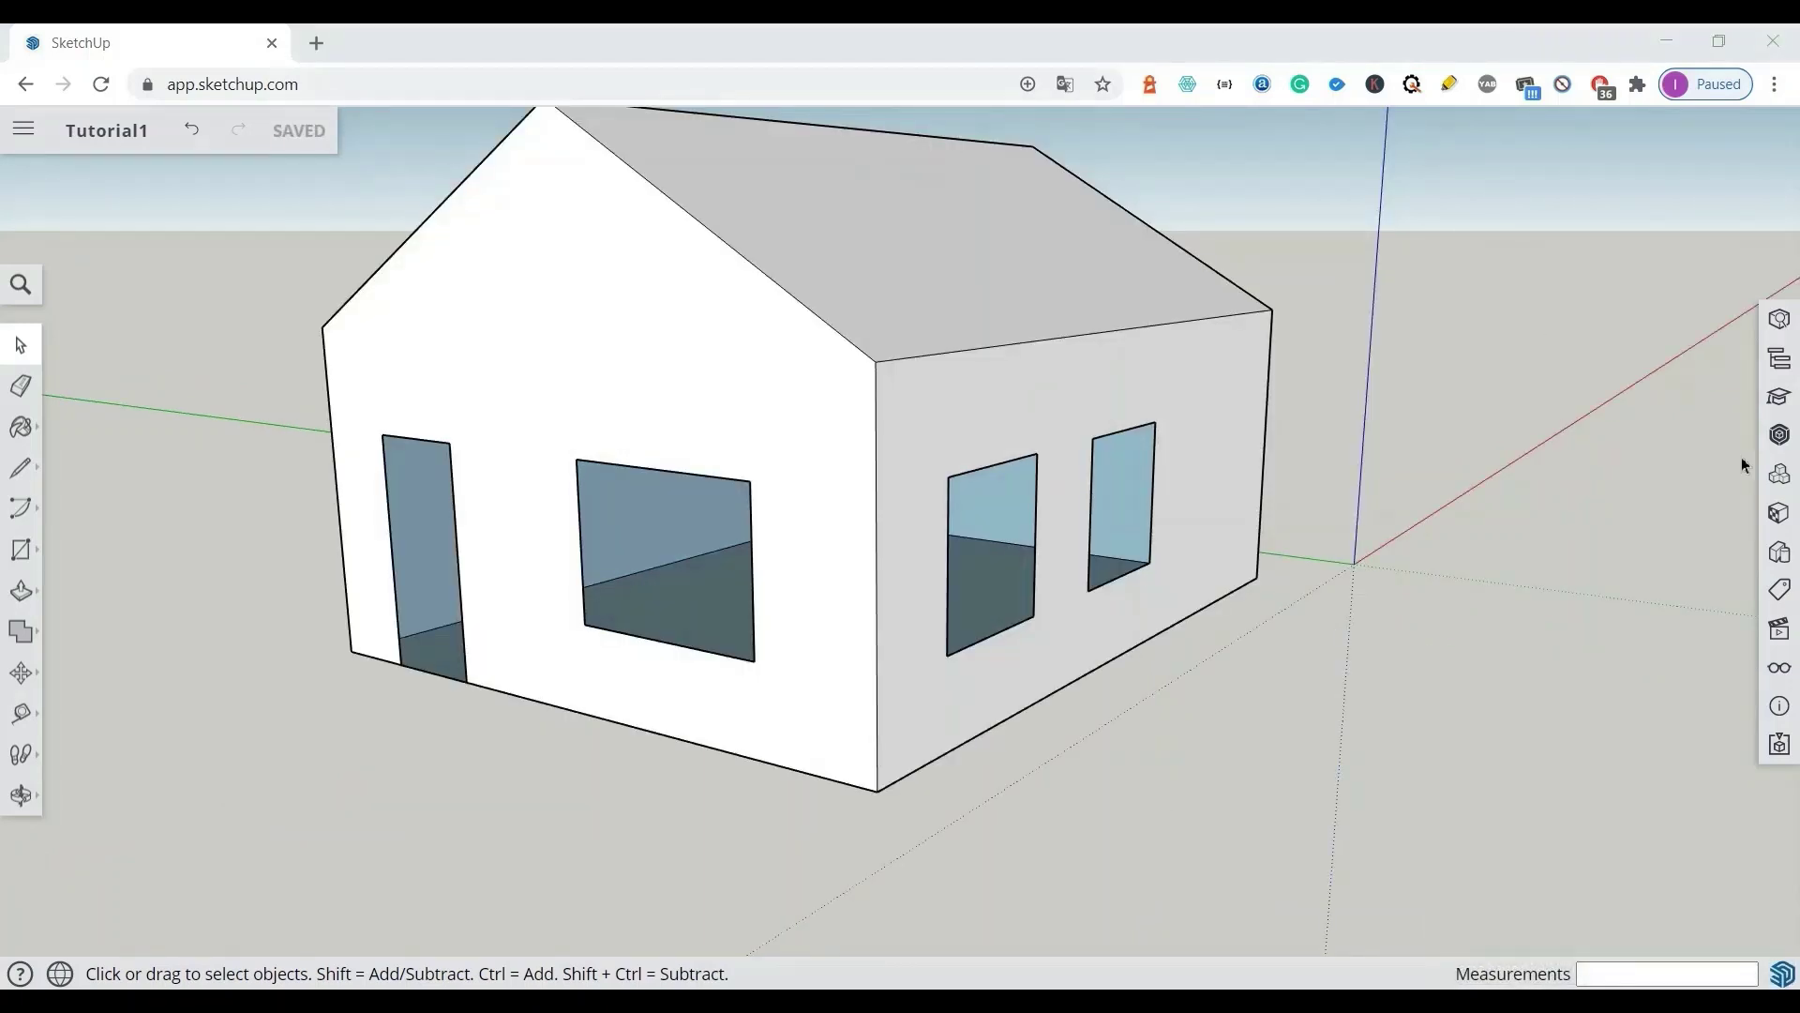
# Step: Open 3D Warehouse and search for "door"
pyautogui.click(1780, 436)
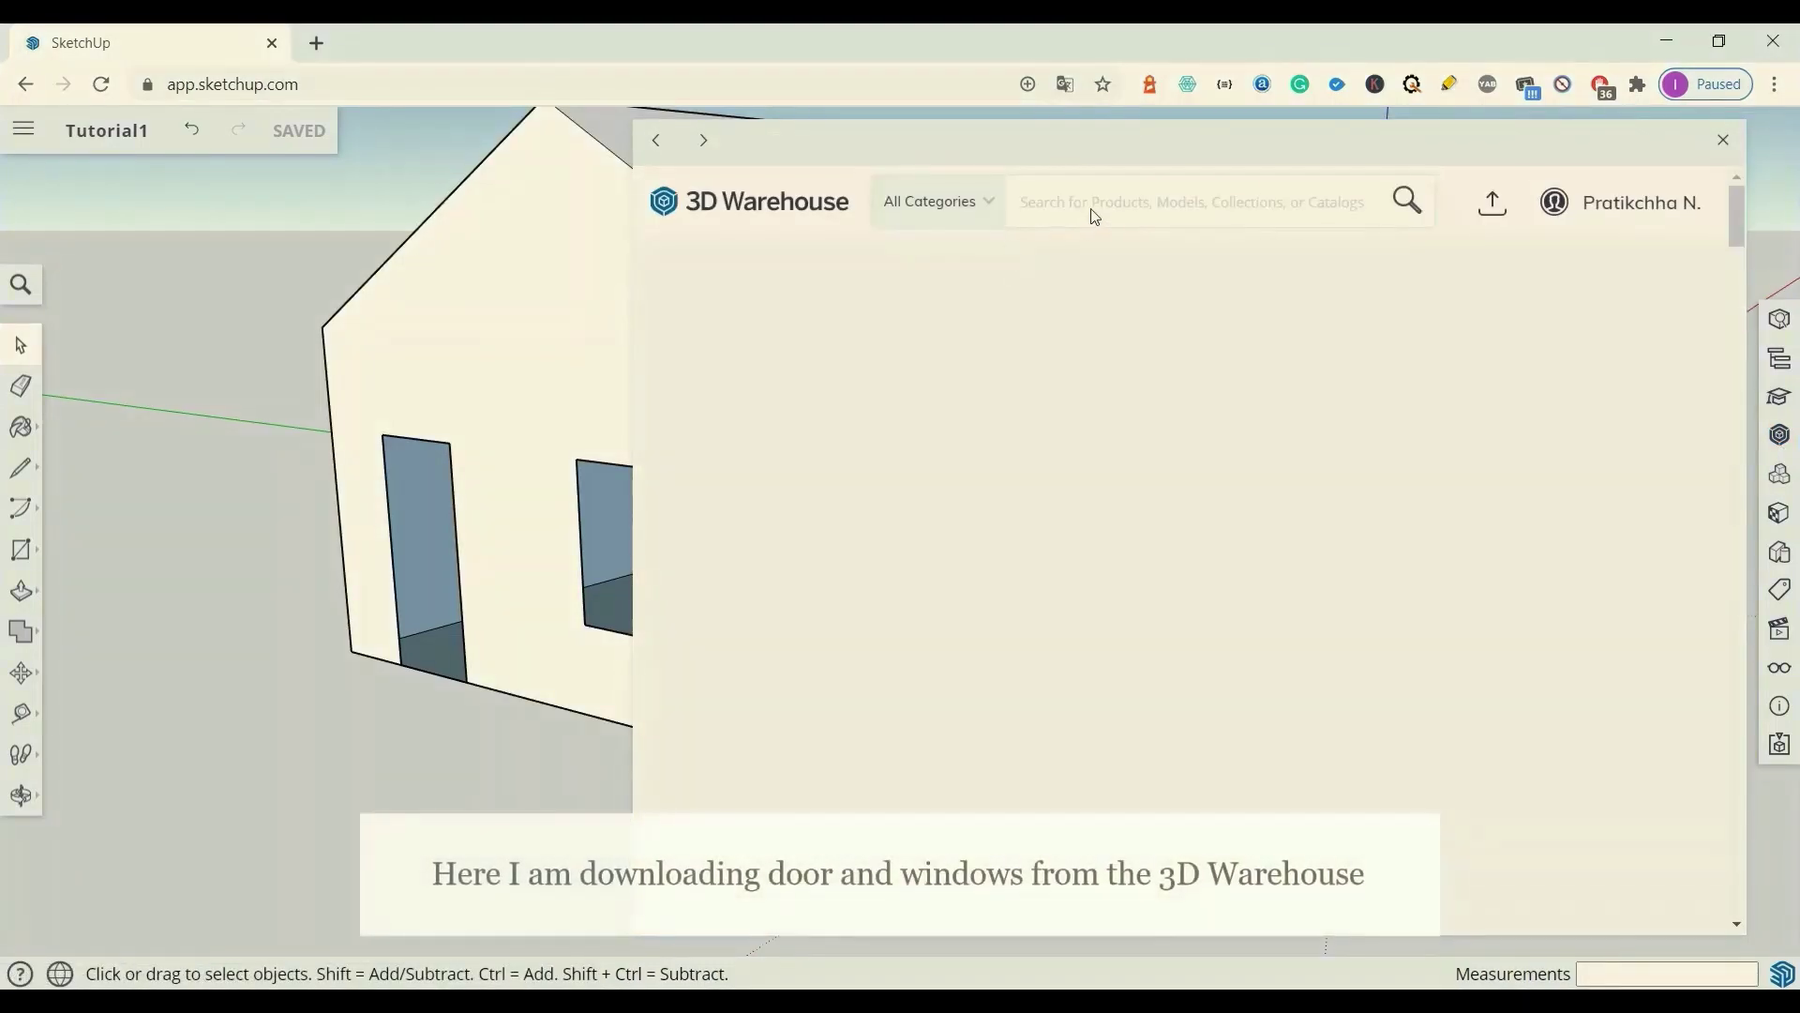
pyautogui.click(1119, 207)
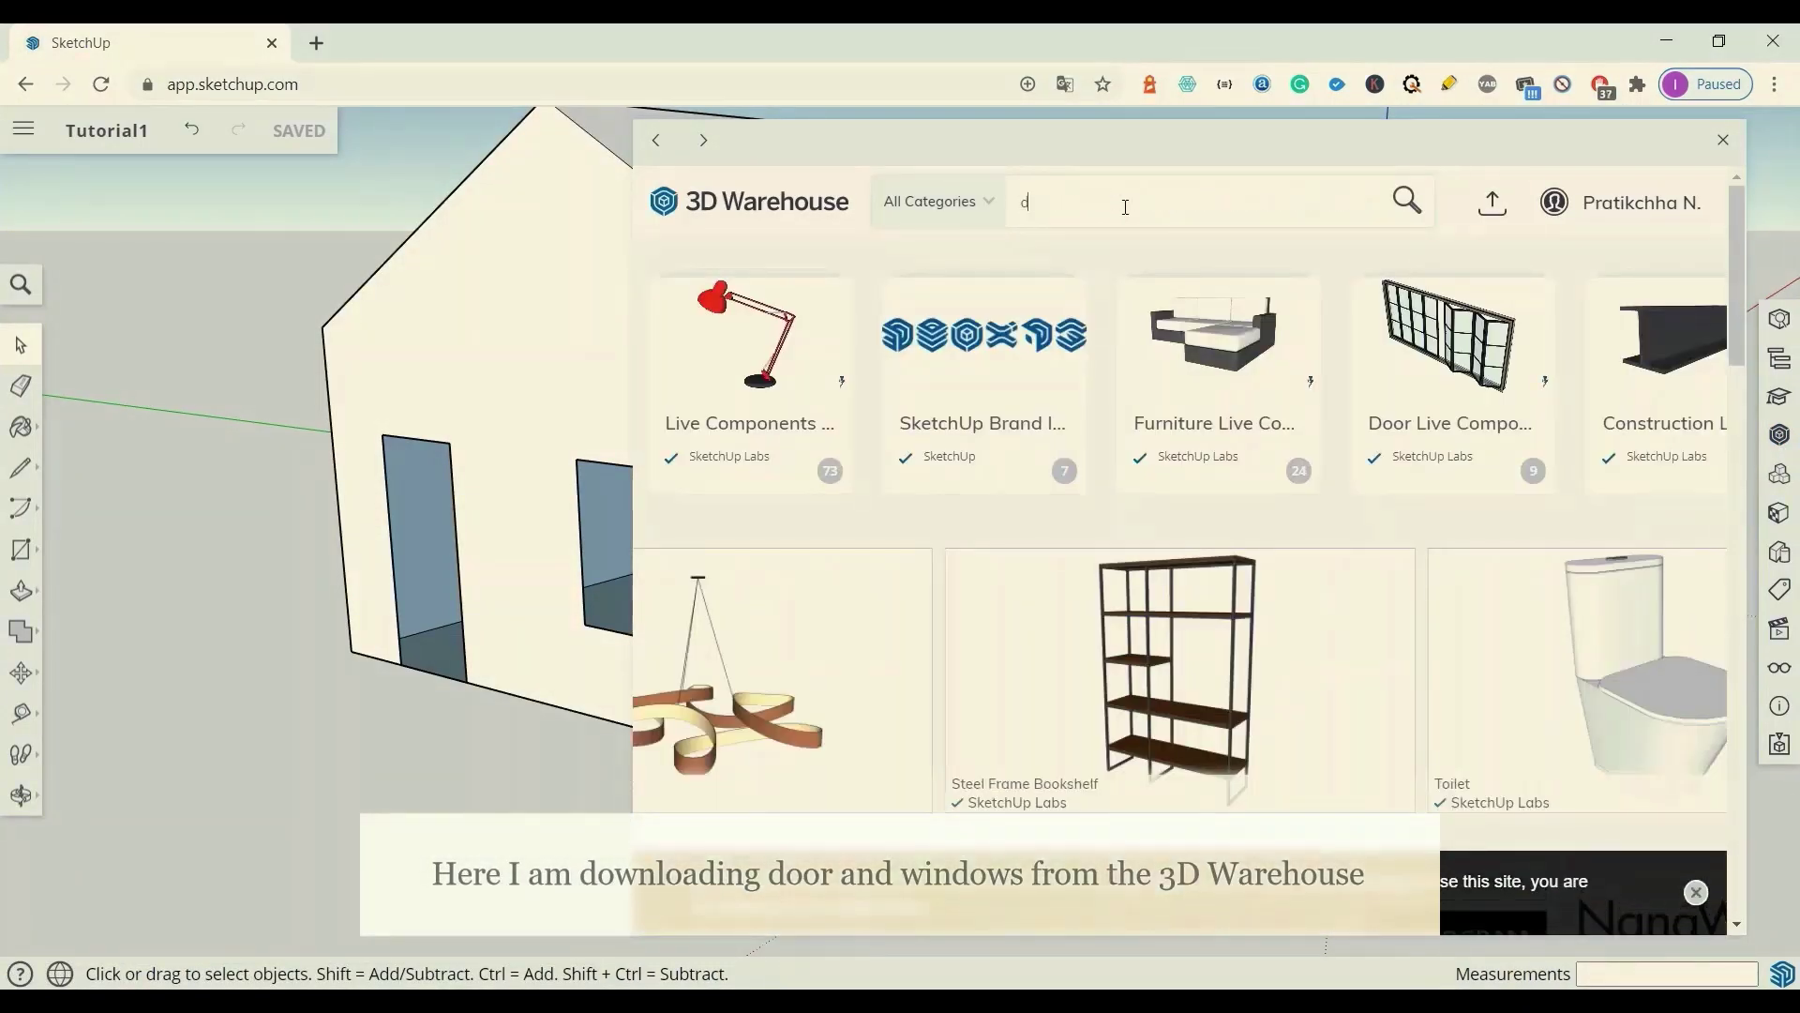
pyautogui.write('door')
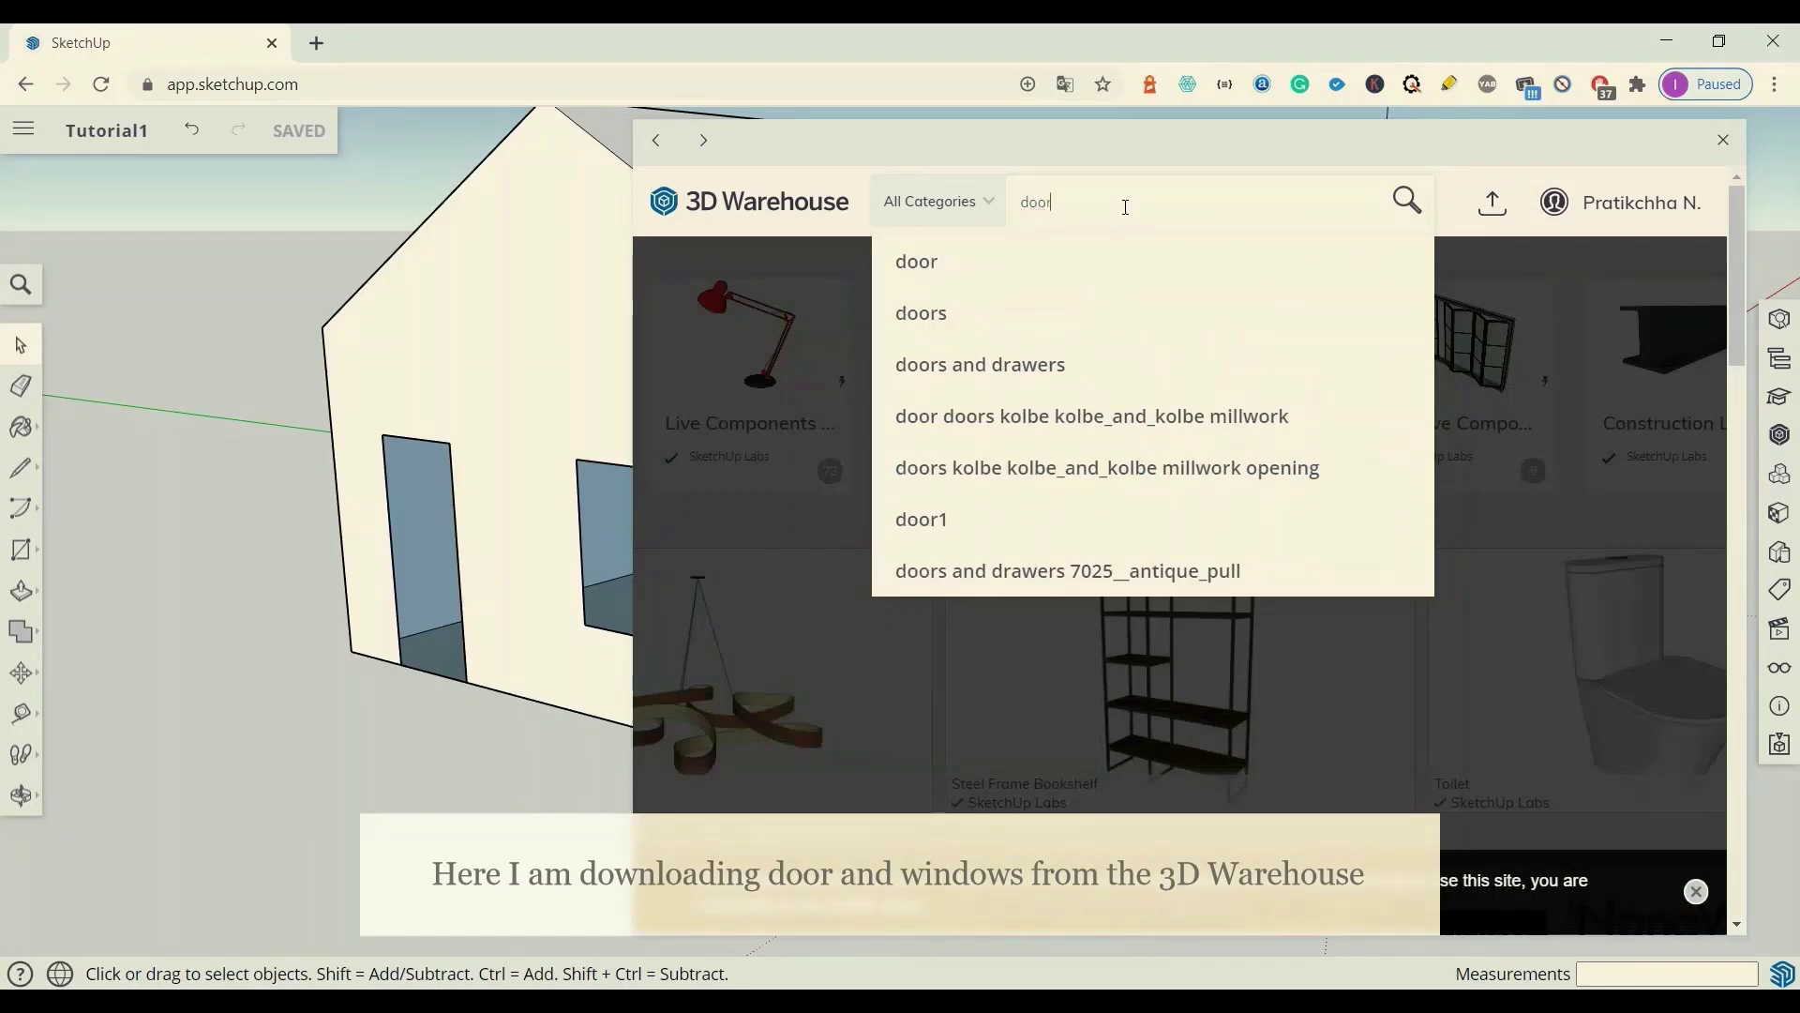
pyautogui.press('Return')
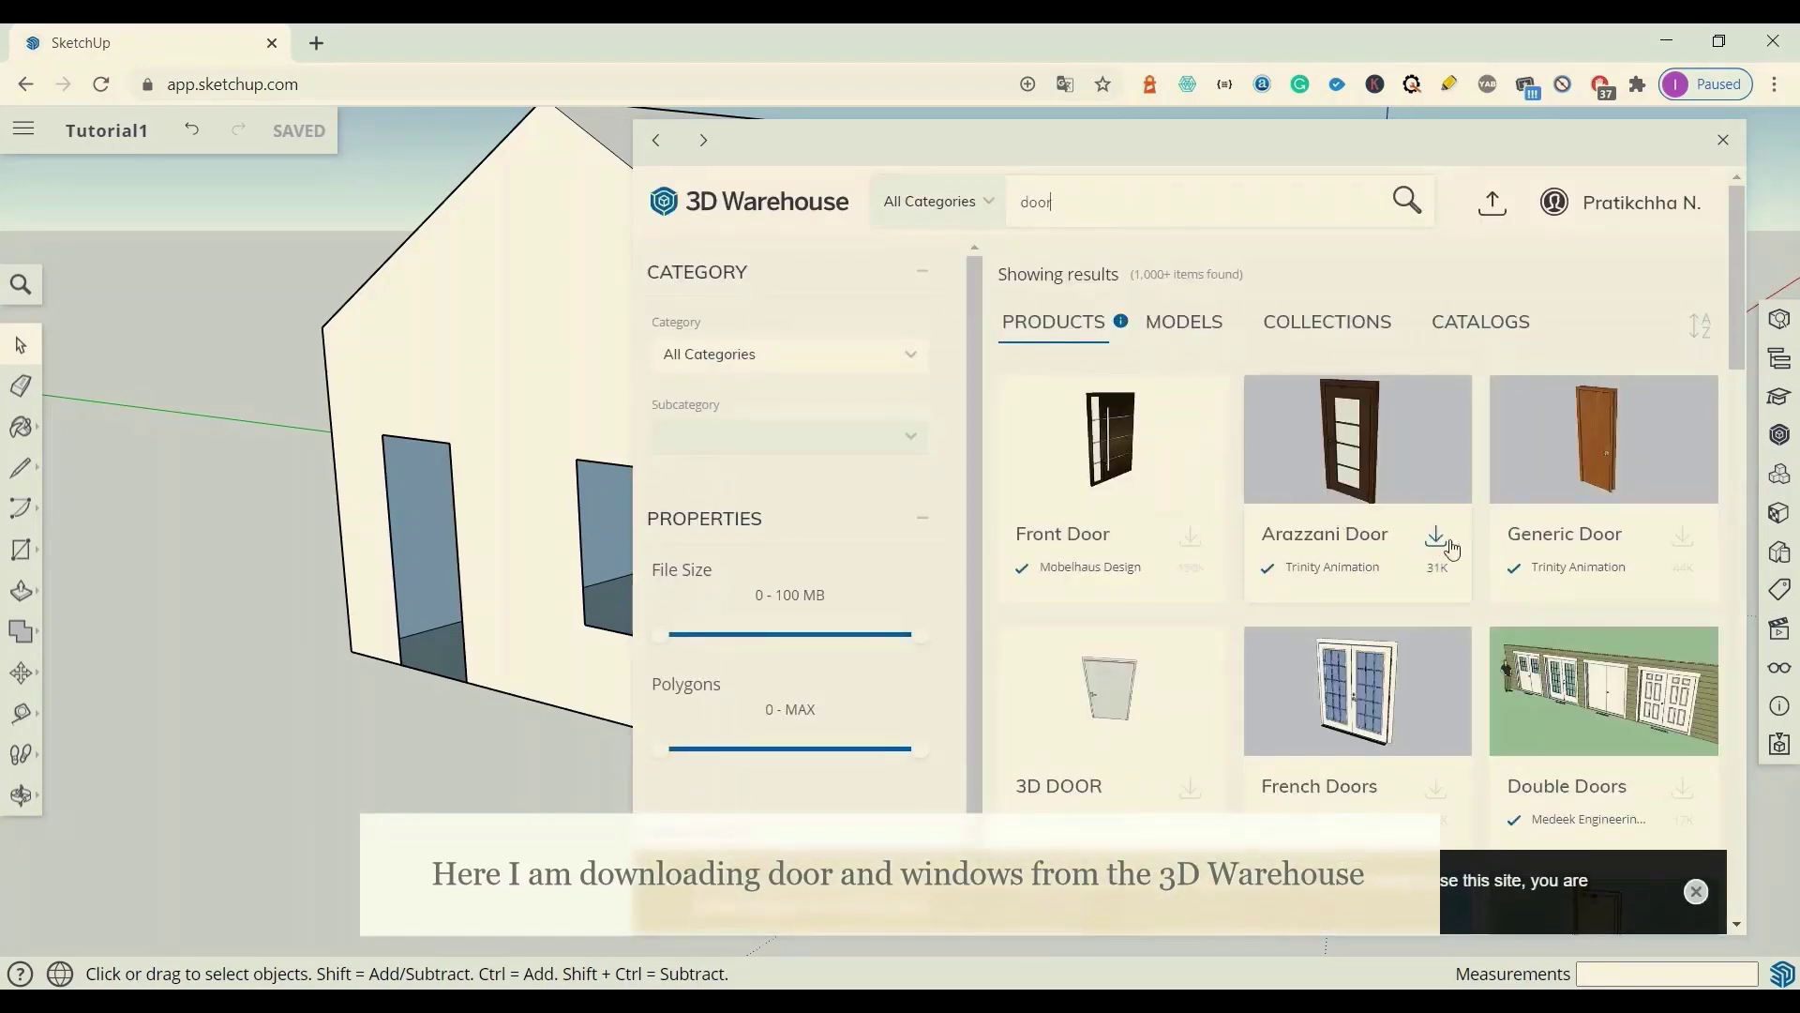
# Step: Insert the Generic Door, turn it to face the wall, and move it into the doorway
pyautogui.click(1682, 540)
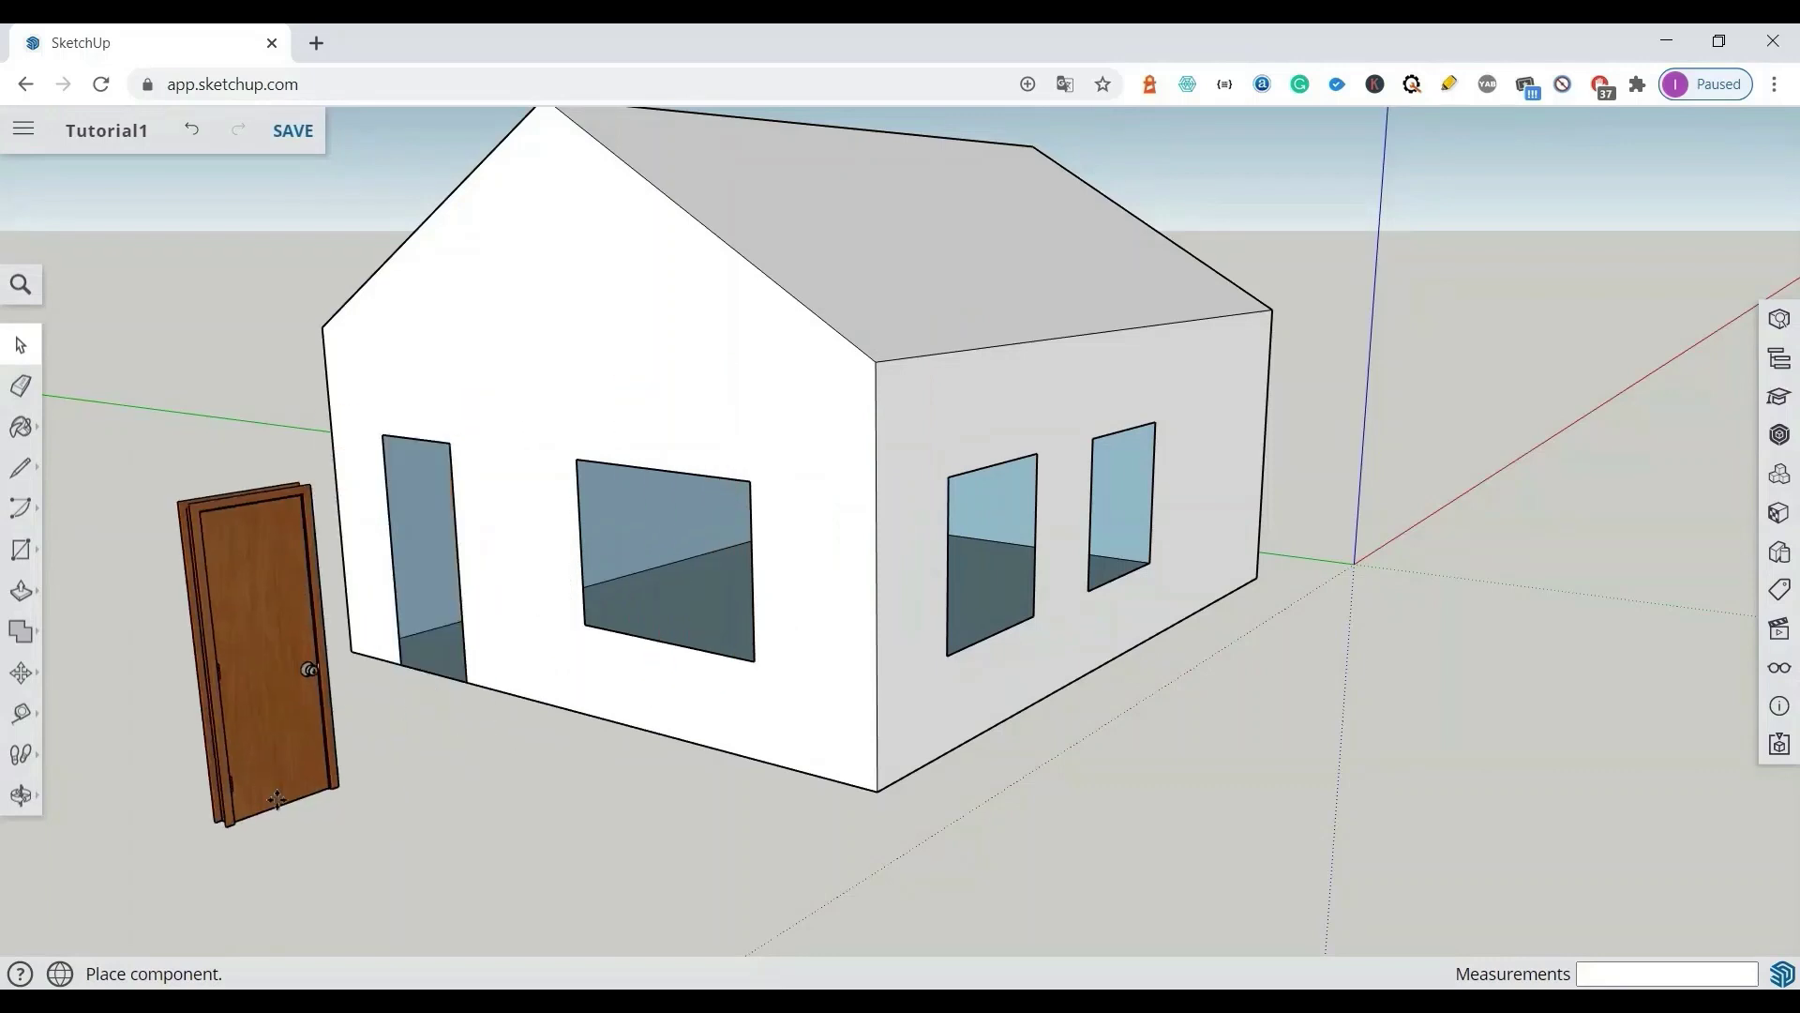
pyautogui.click(276, 799)
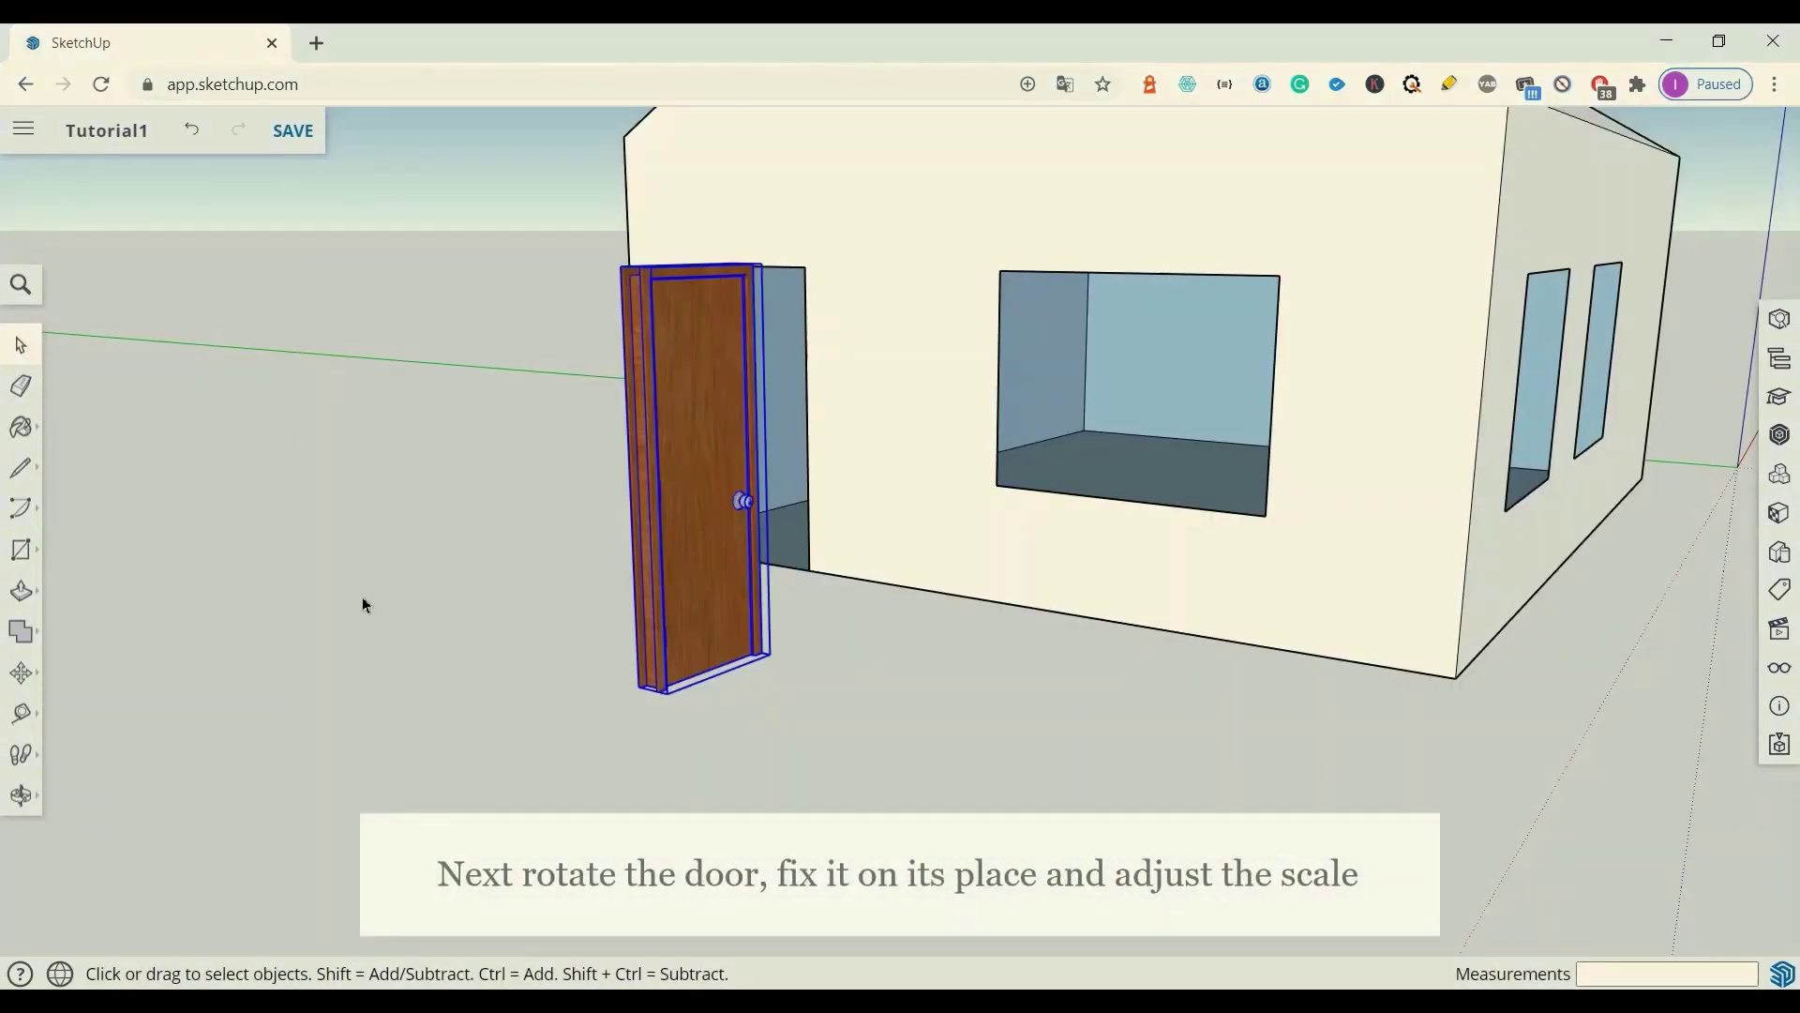
pyautogui.click(24, 677)
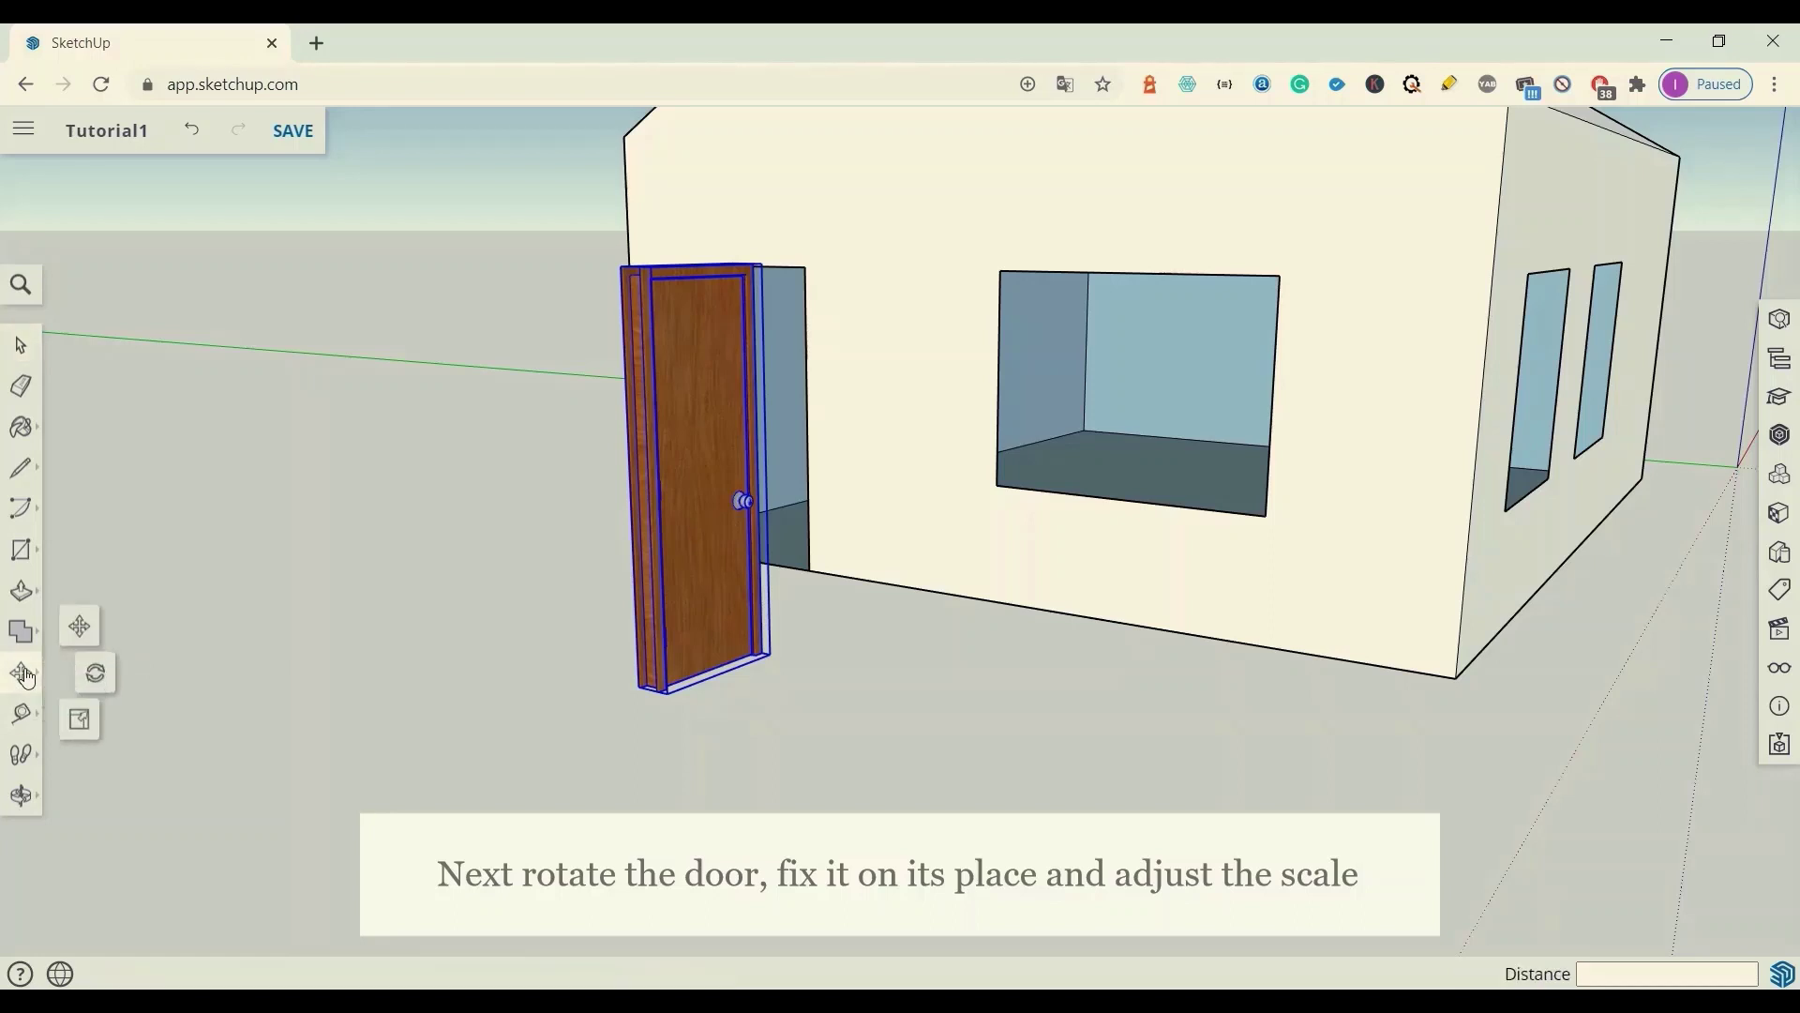
pyautogui.click(96, 677)
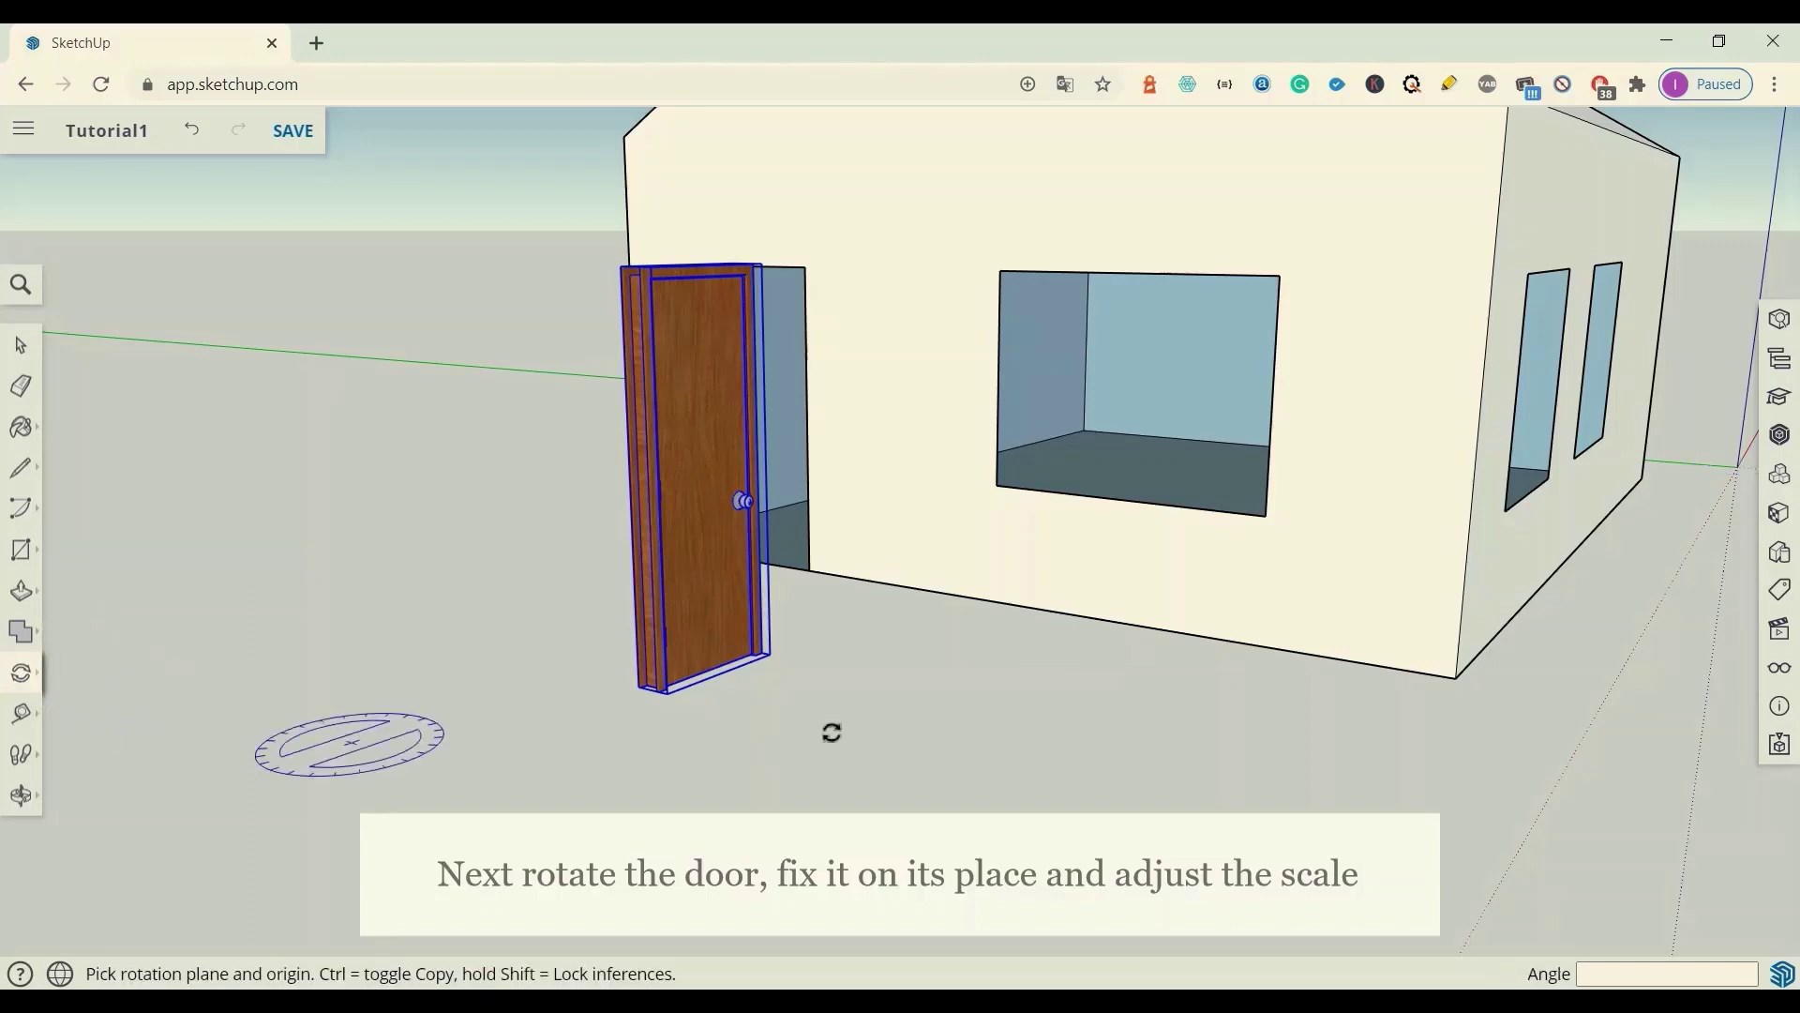
pyautogui.click(1265, 514)
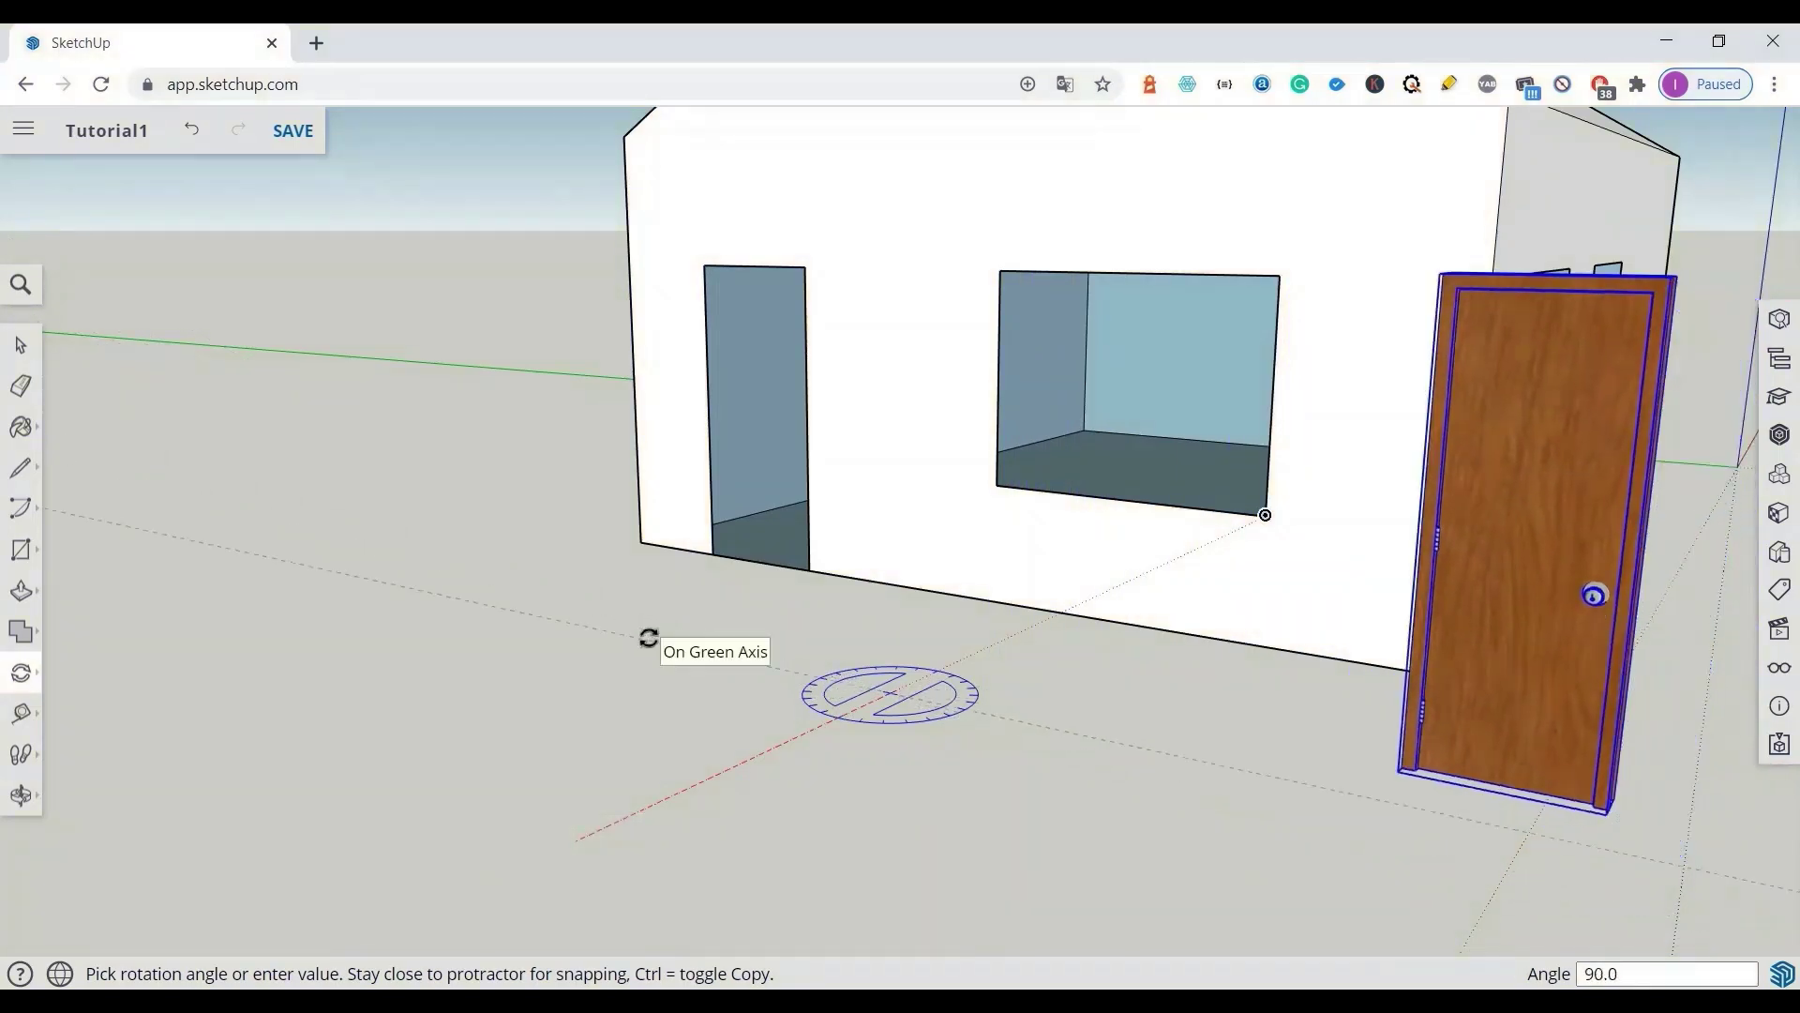
pyautogui.click(649, 636)
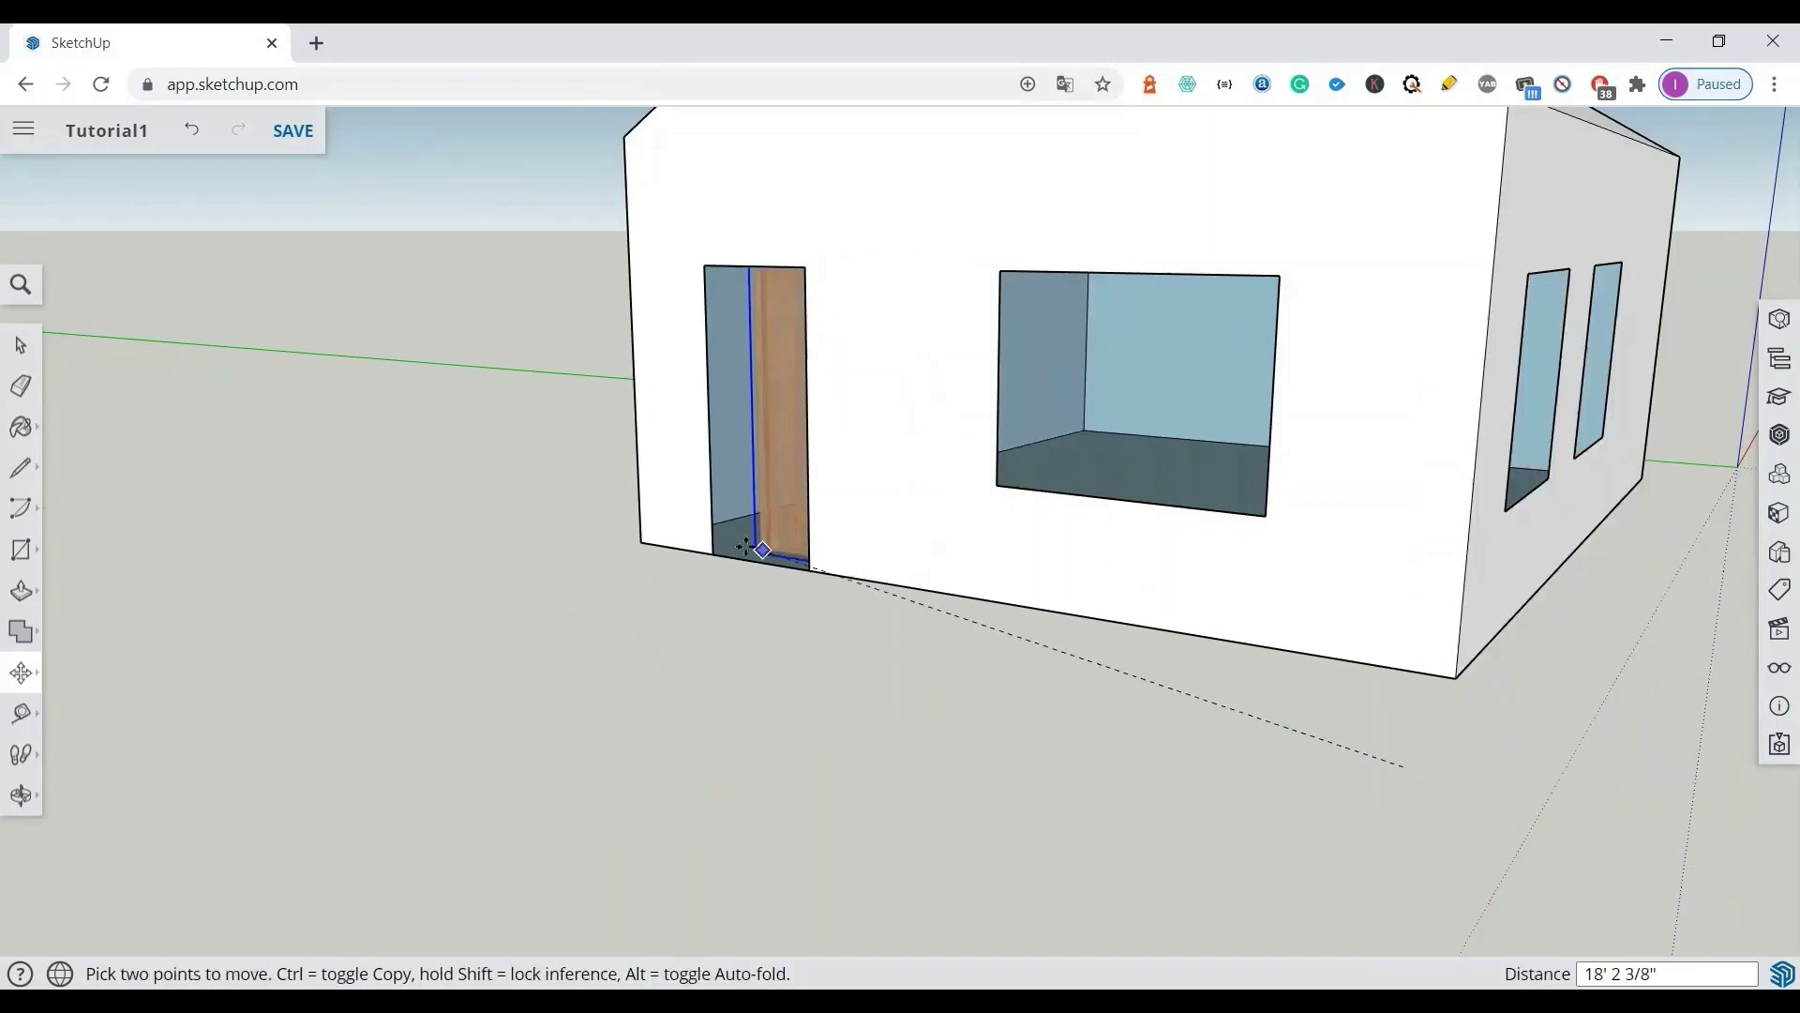
pyautogui.click(716, 553)
pyautogui.scroll(5, 784, 351)
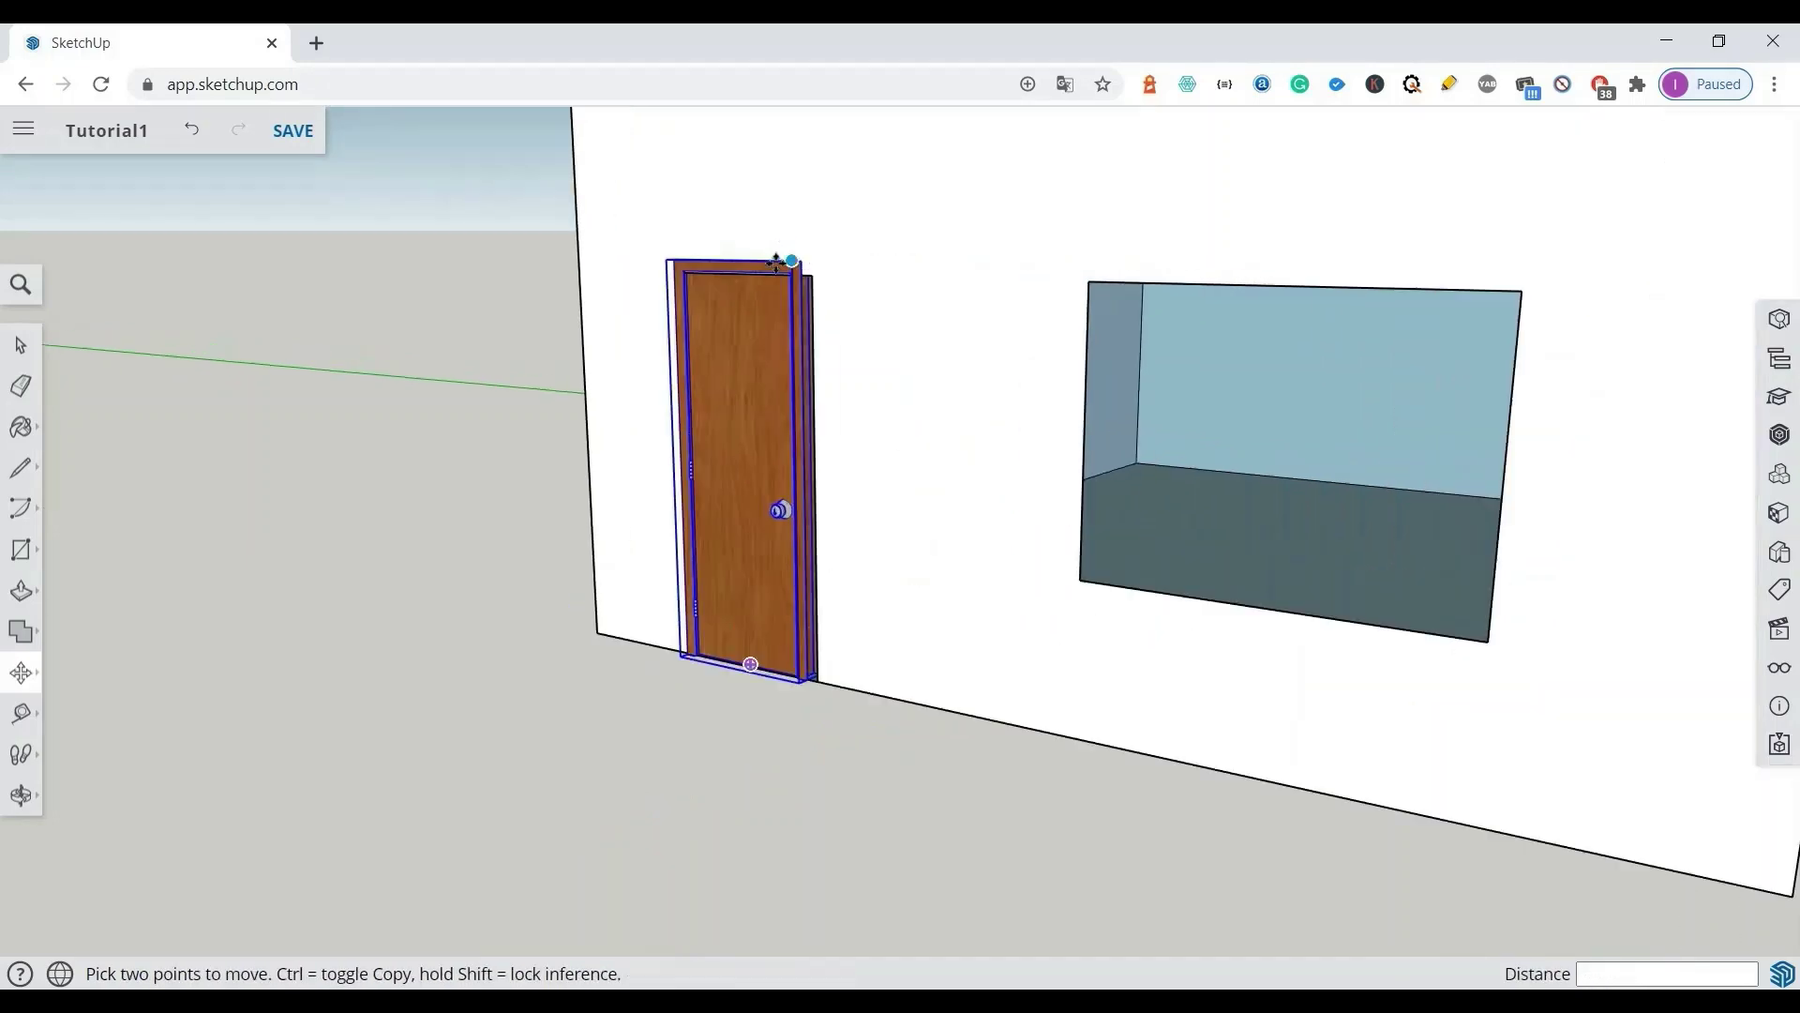
# Step: Scale the door so it fills the front door opening
pyautogui.moveTo(783, 423); pyautogui.dragTo(801, 533, button='middle')
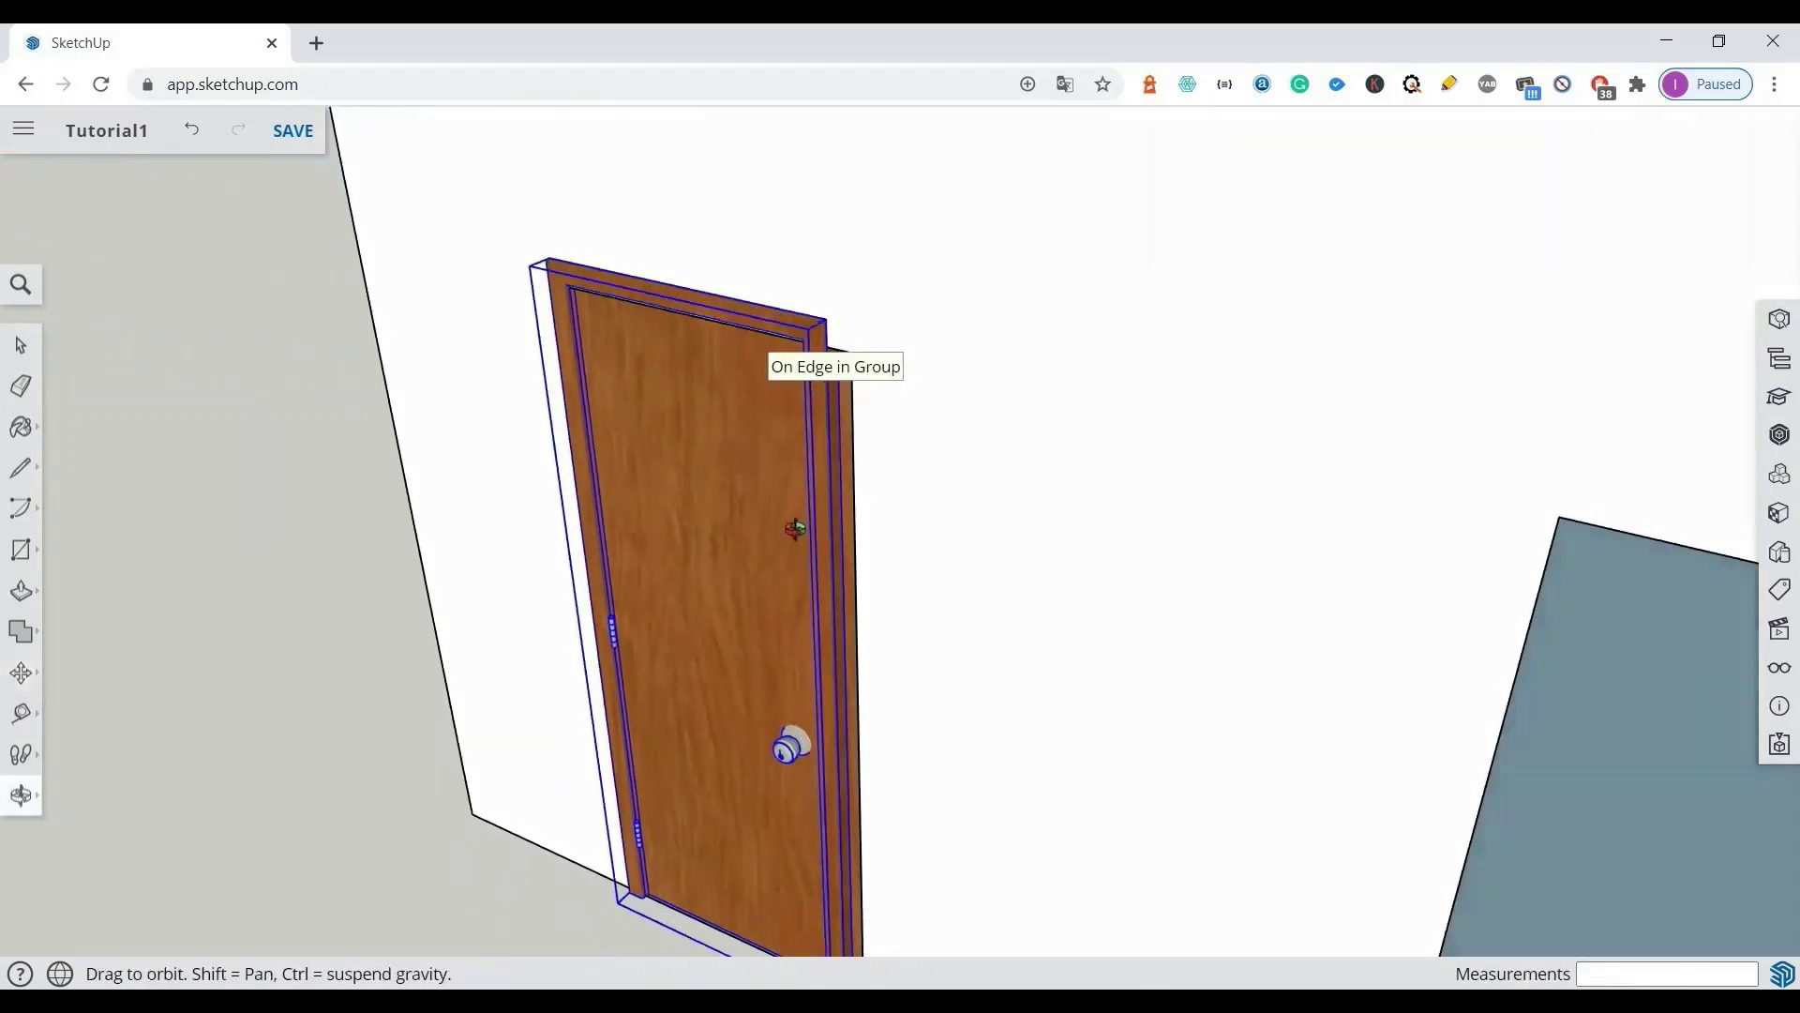
pyautogui.press('s')
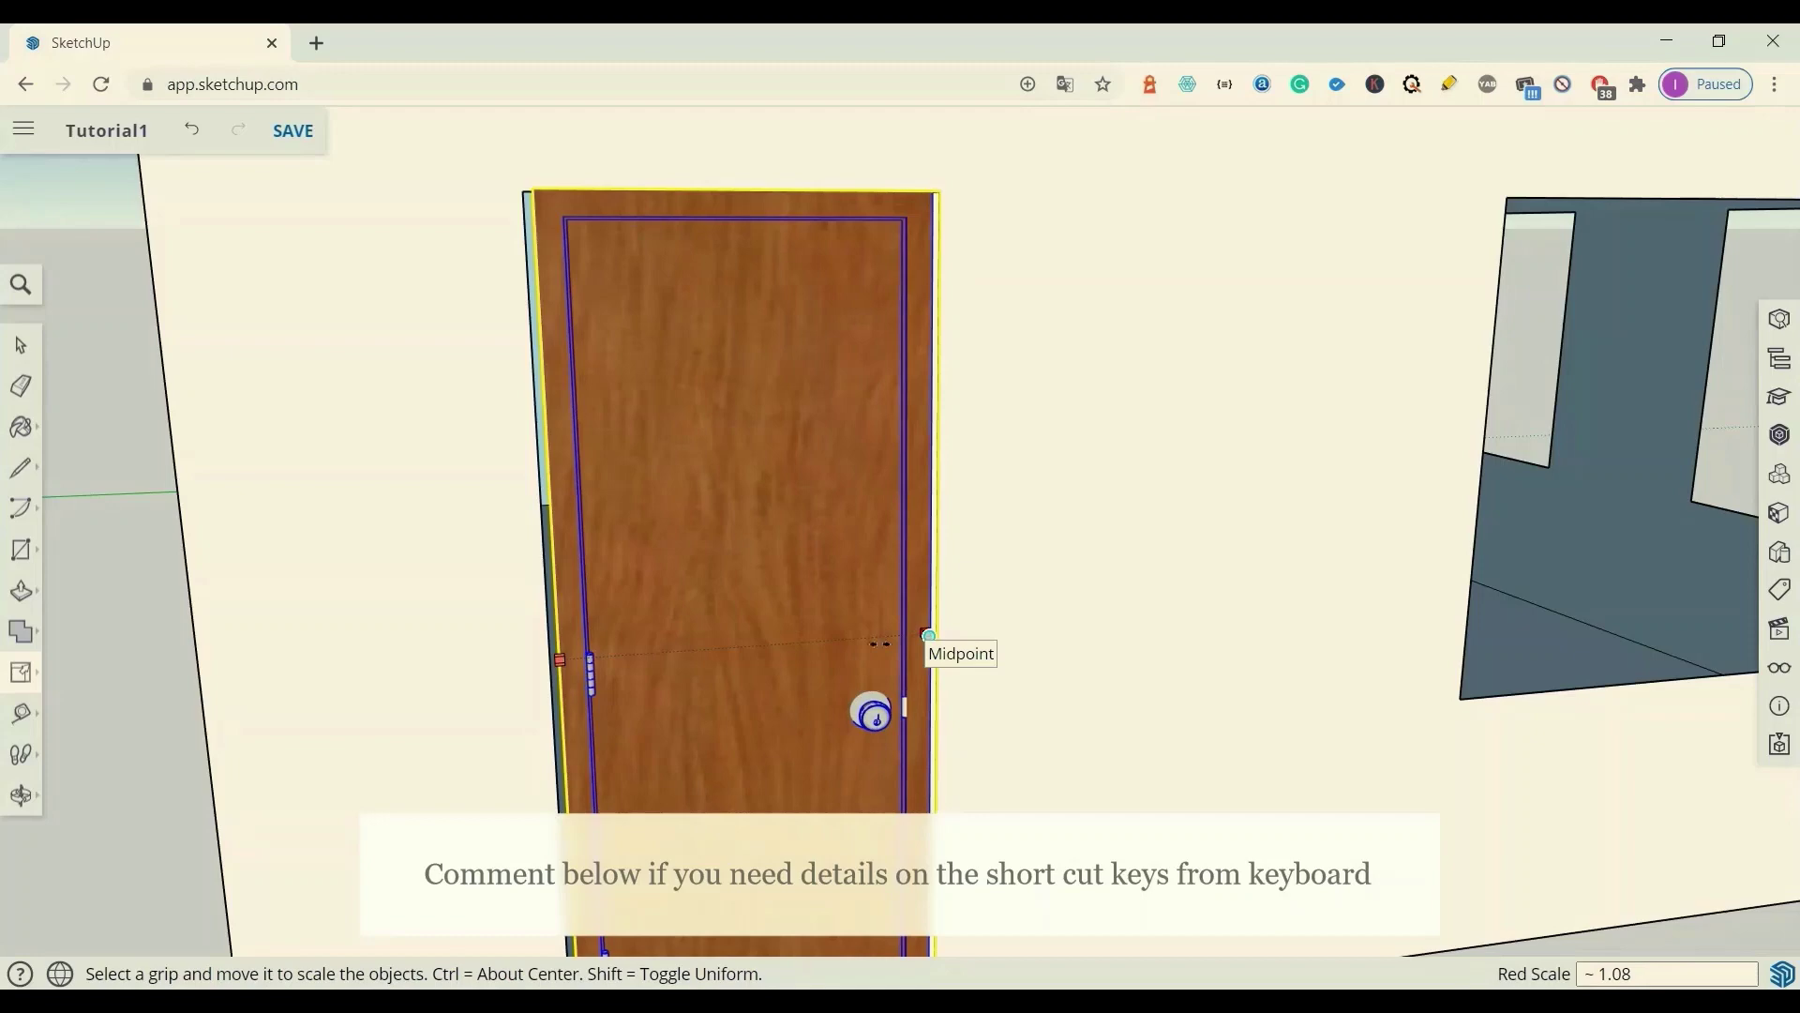
pyautogui.moveTo(922, 634); pyautogui.dragTo(936, 646)
pyautogui.moveTo(557, 659); pyautogui.dragTo(540, 659)
pyautogui.scroll(-5, 699, 547)
pyautogui.press('space')
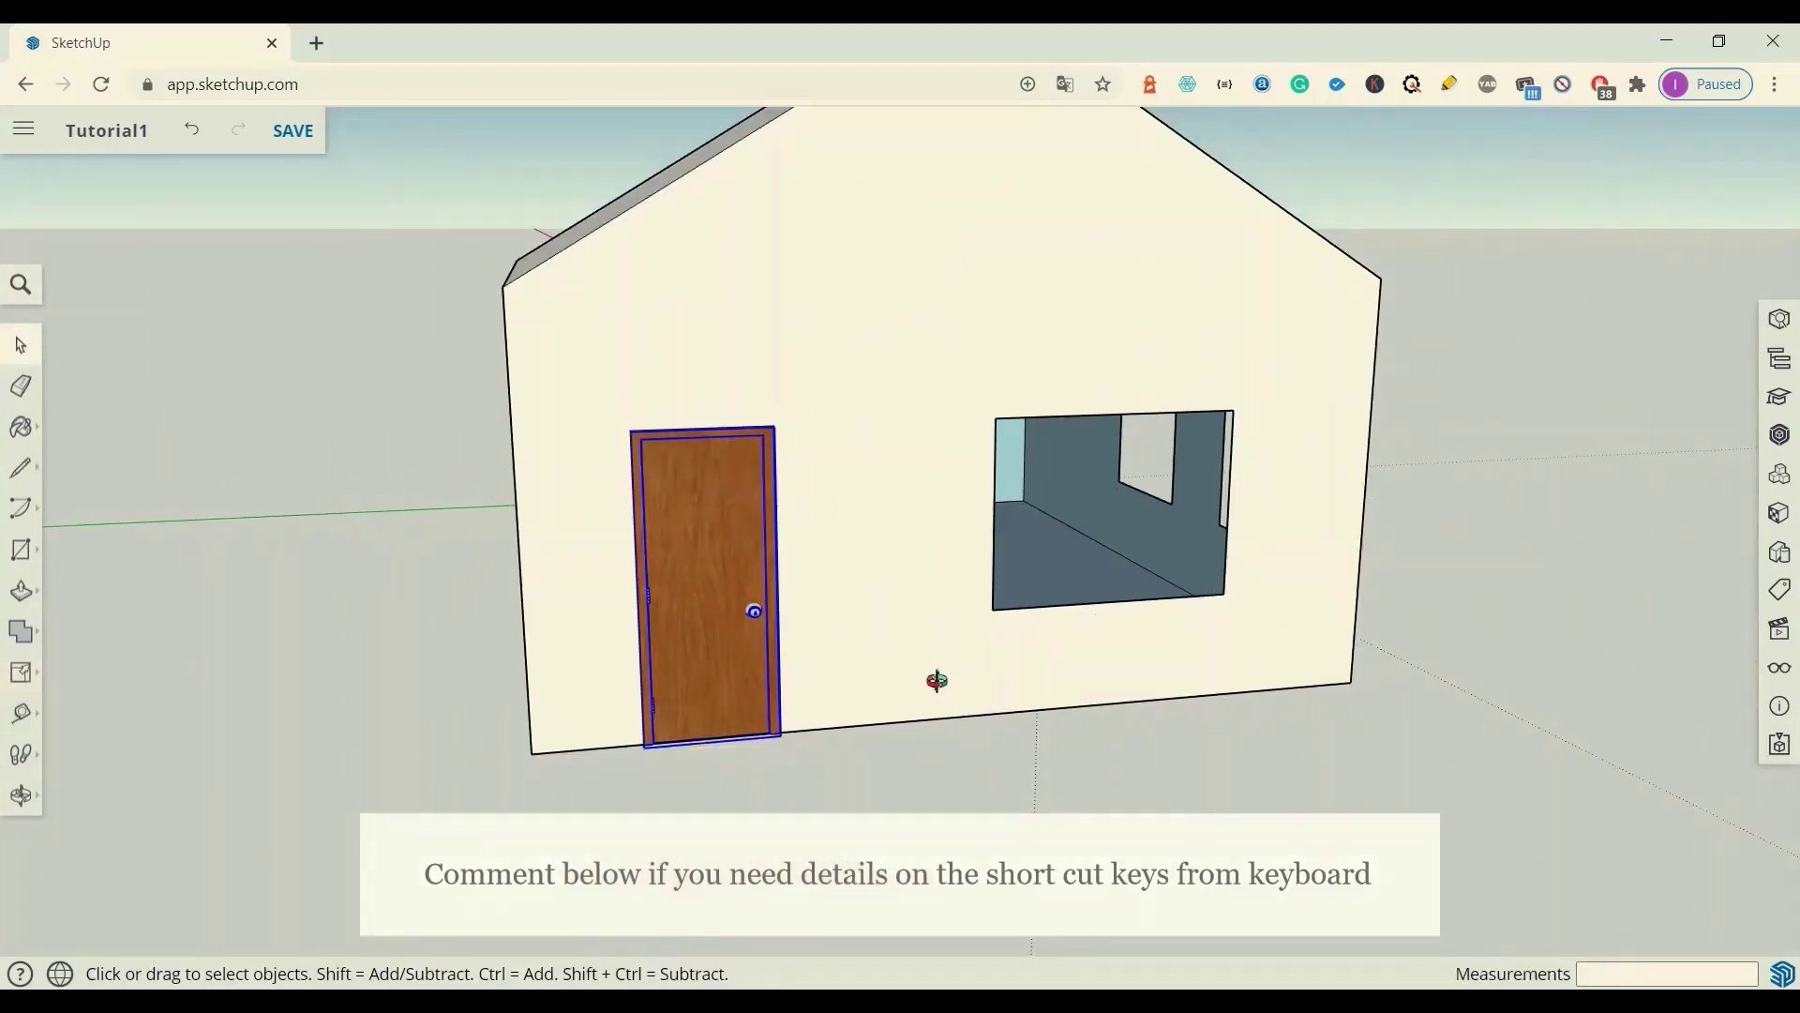
pyautogui.moveTo(936, 681); pyautogui.dragTo(479, 654, button='middle')
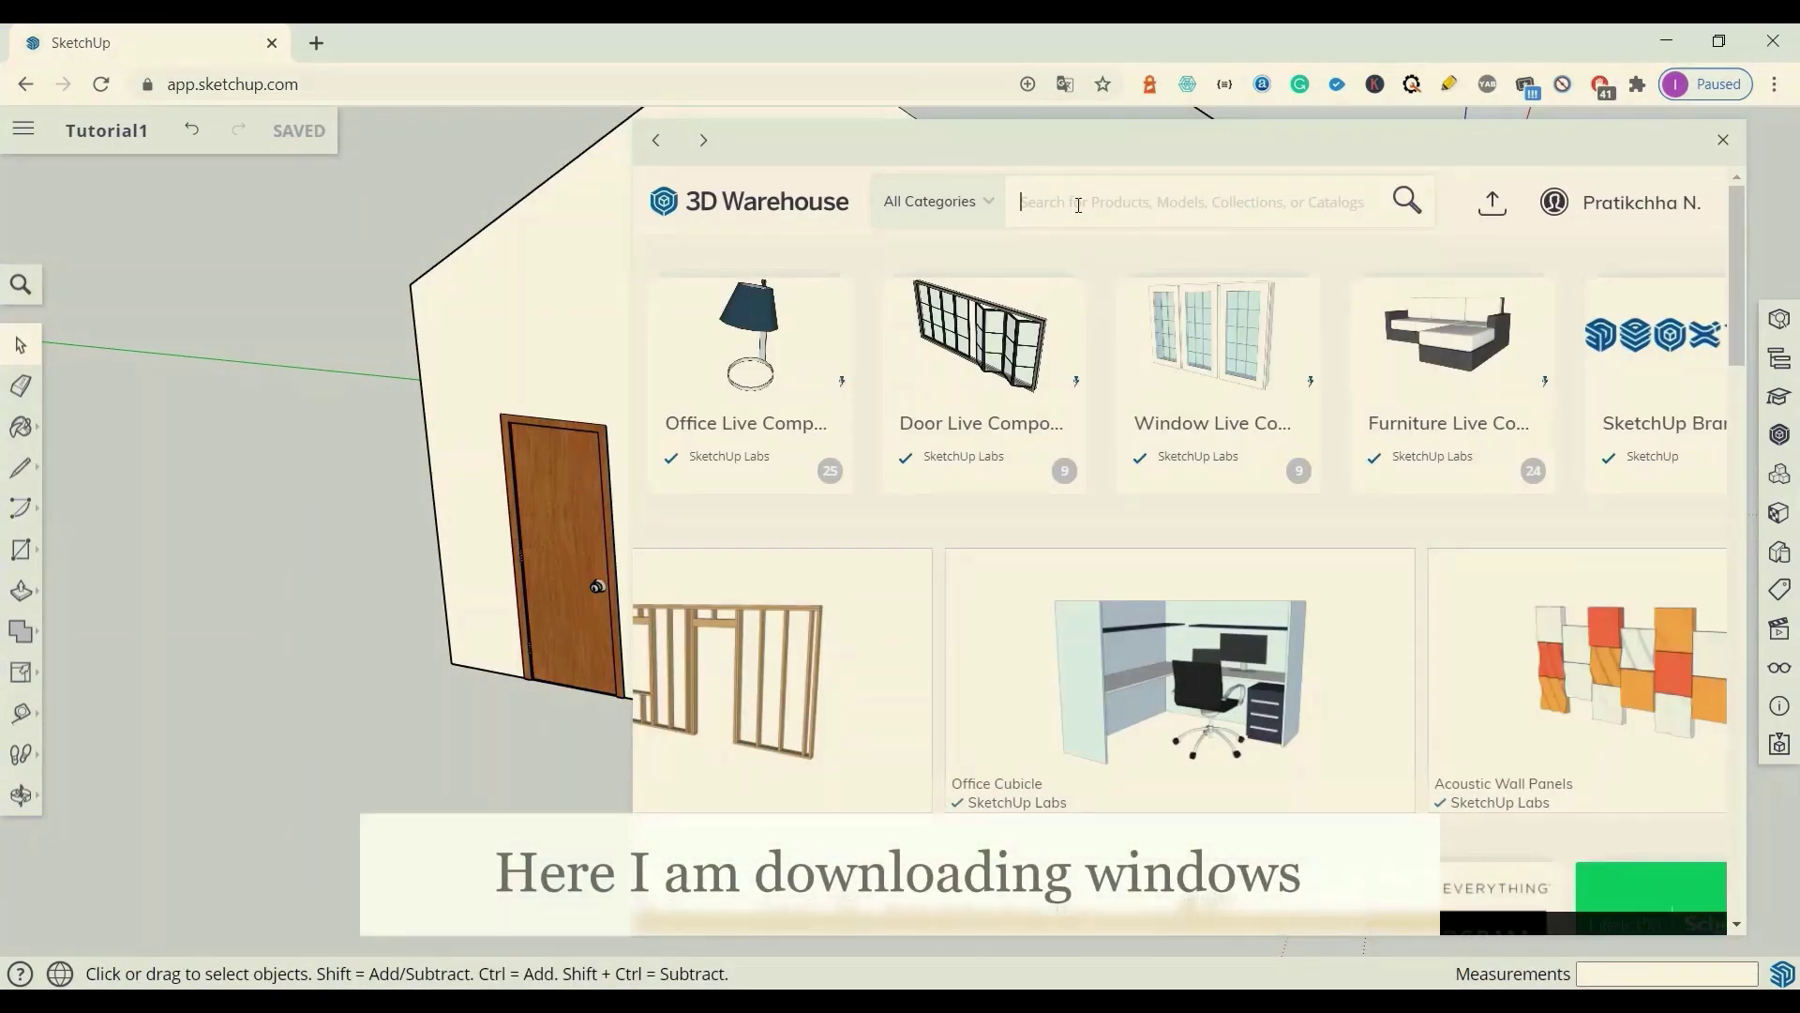
pyautogui.write('windo')
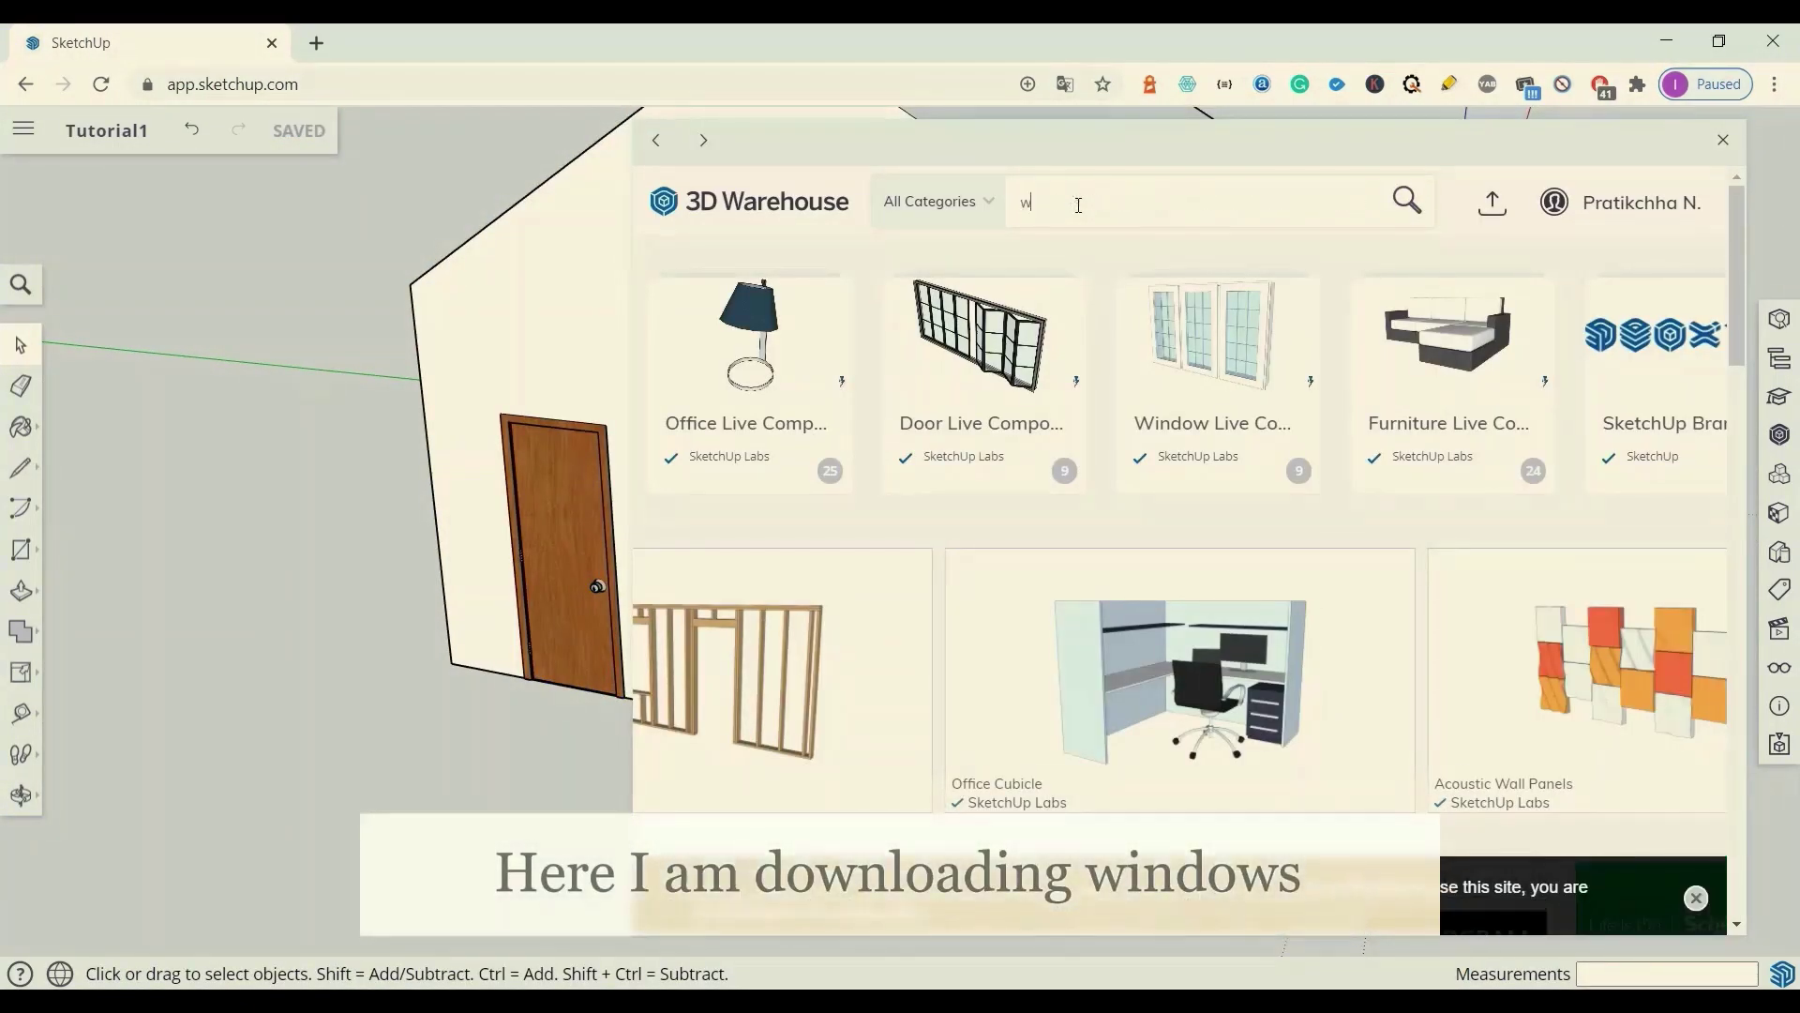
pyautogui.write('w')
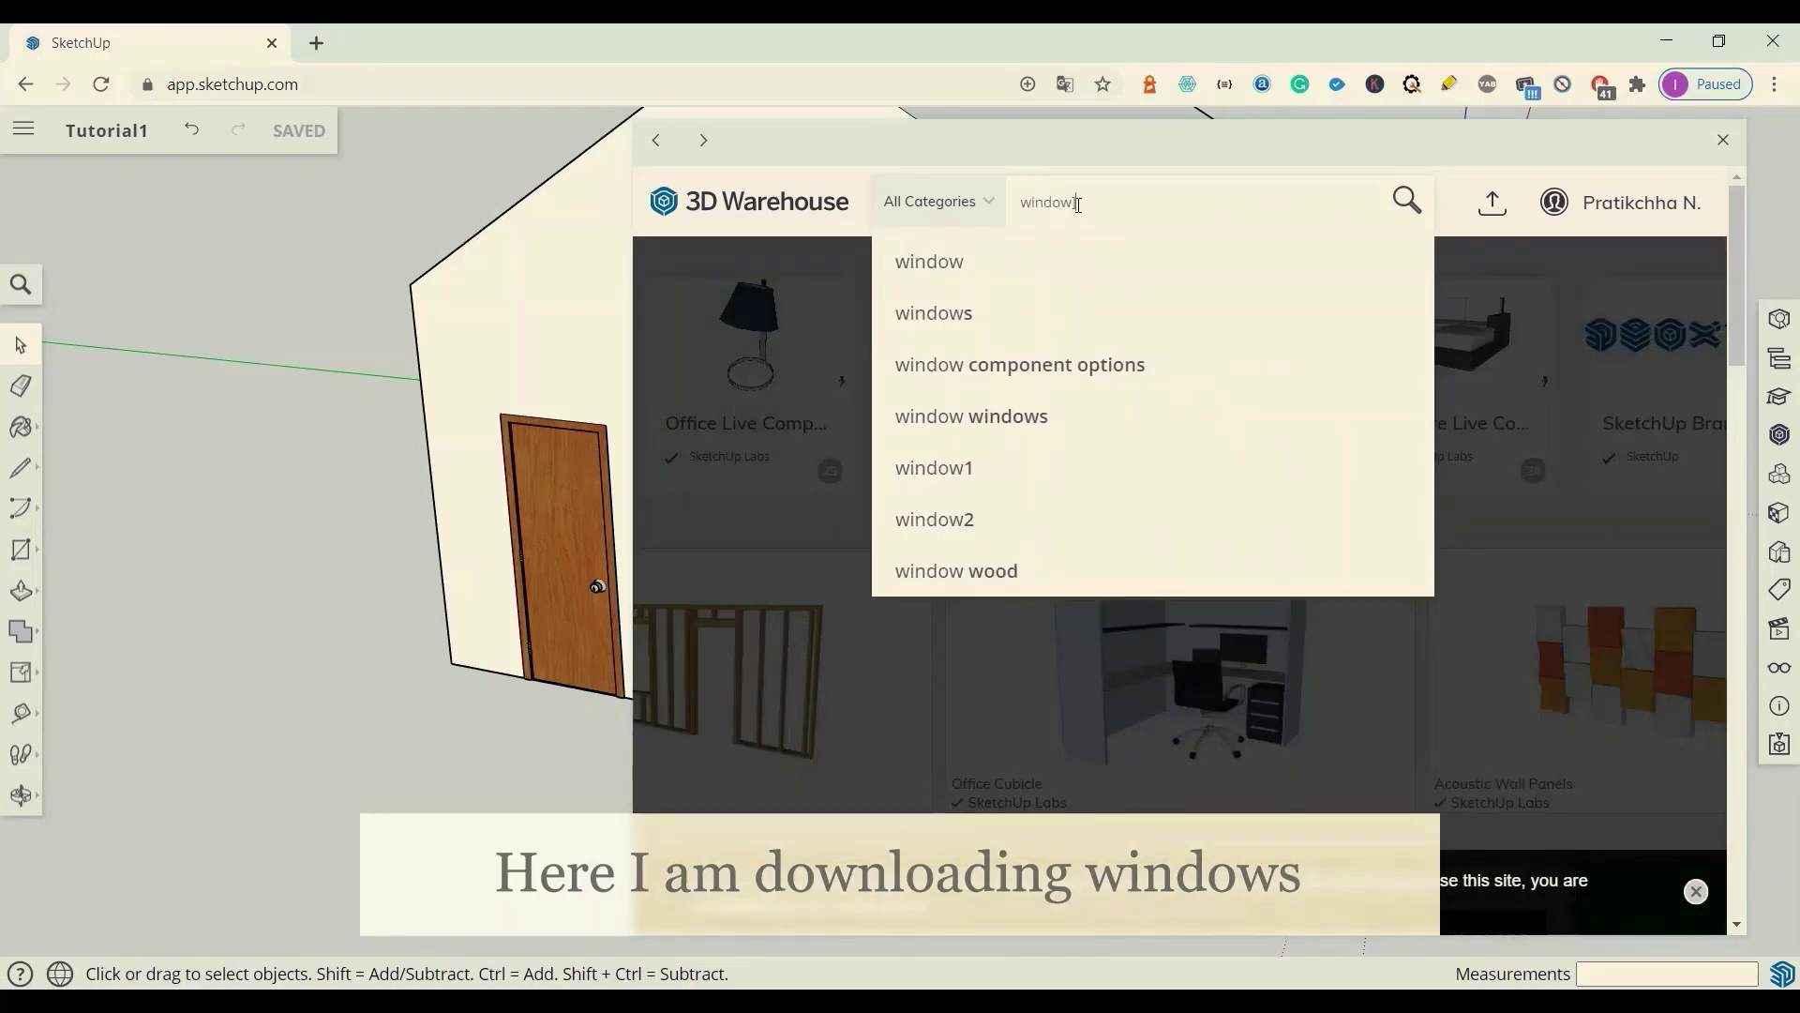
# Step: Search 3D Warehouse for "window" and download the white four-pane Ultra Series window
pyautogui.press('Return')
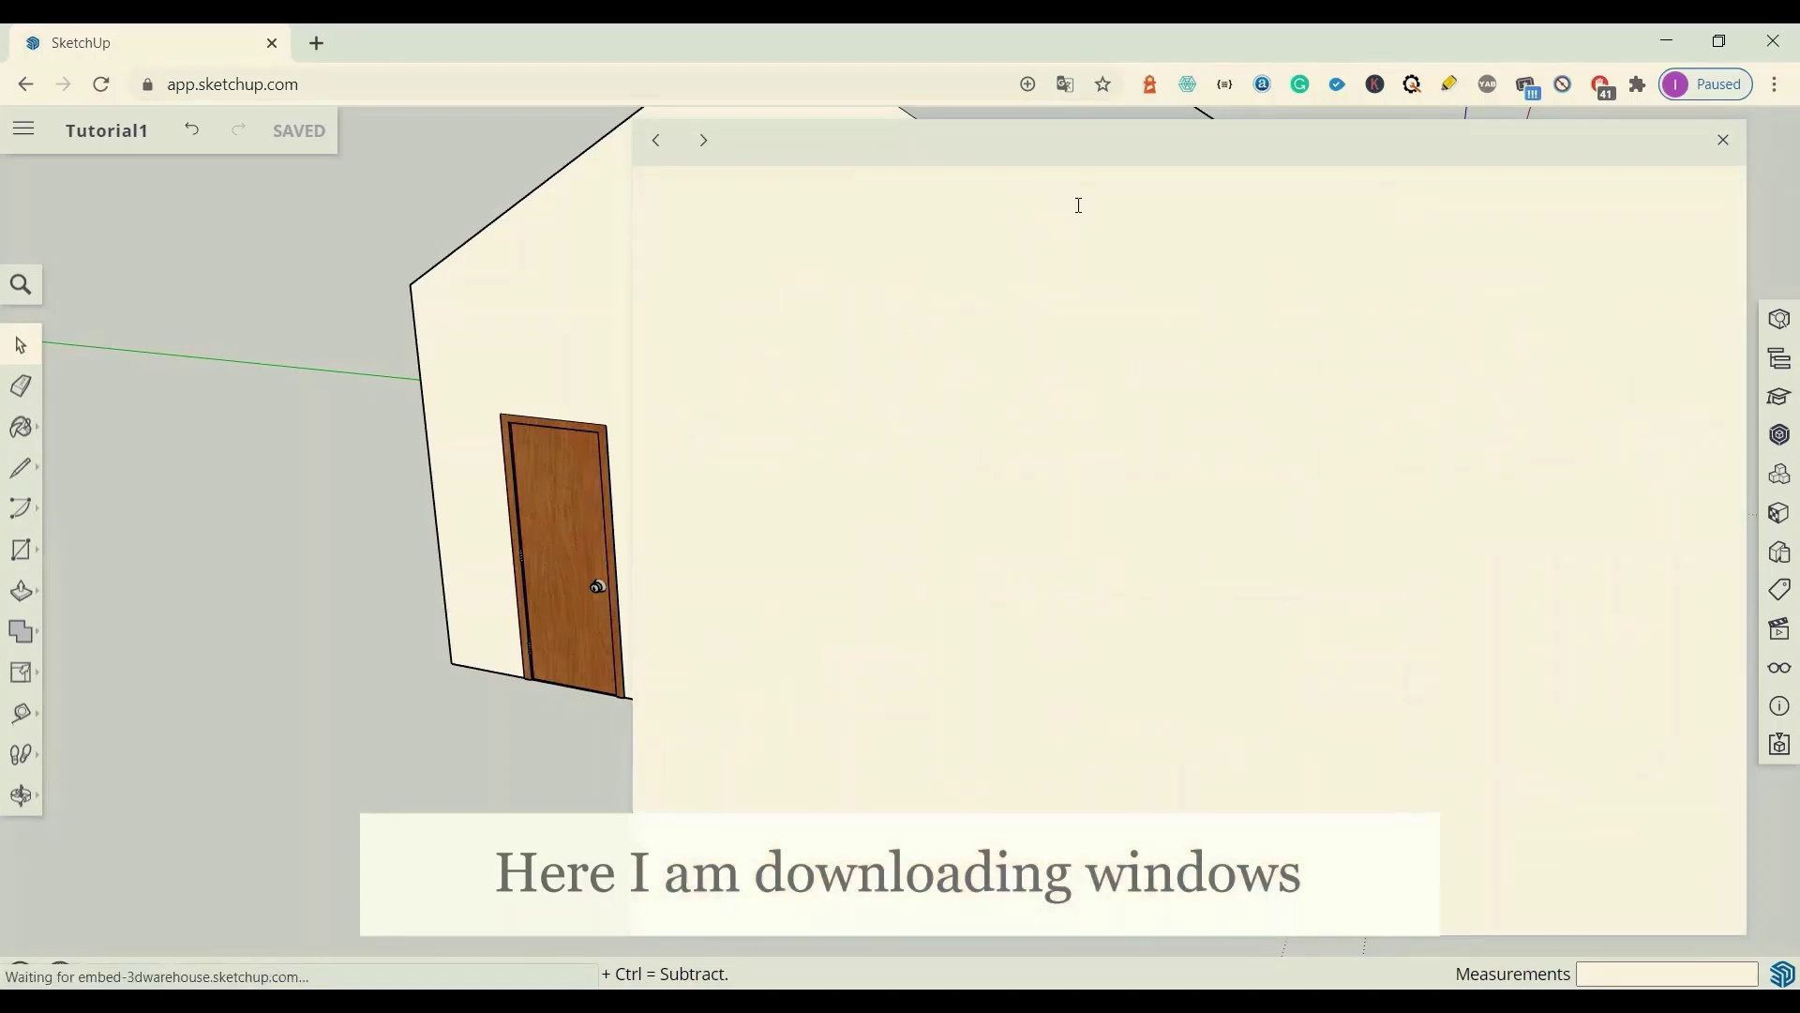
pyautogui.scroll(-2, 1192, 474)
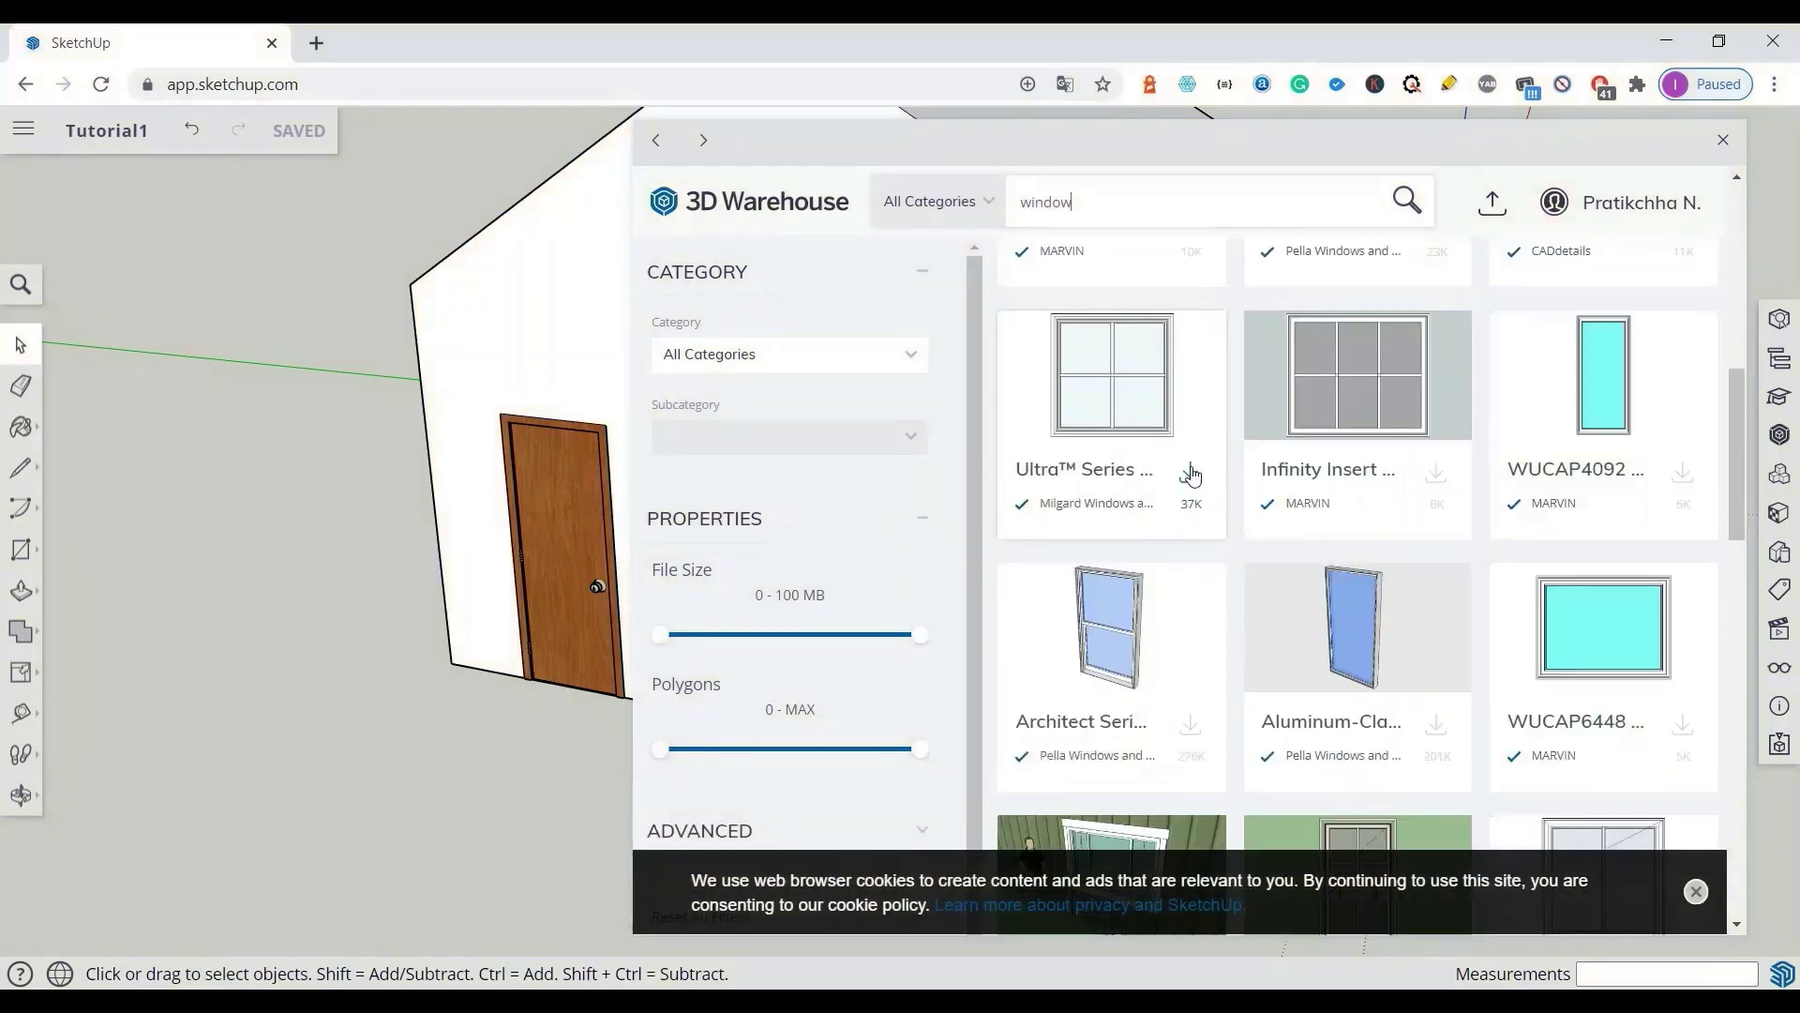
pyautogui.click(1192, 471)
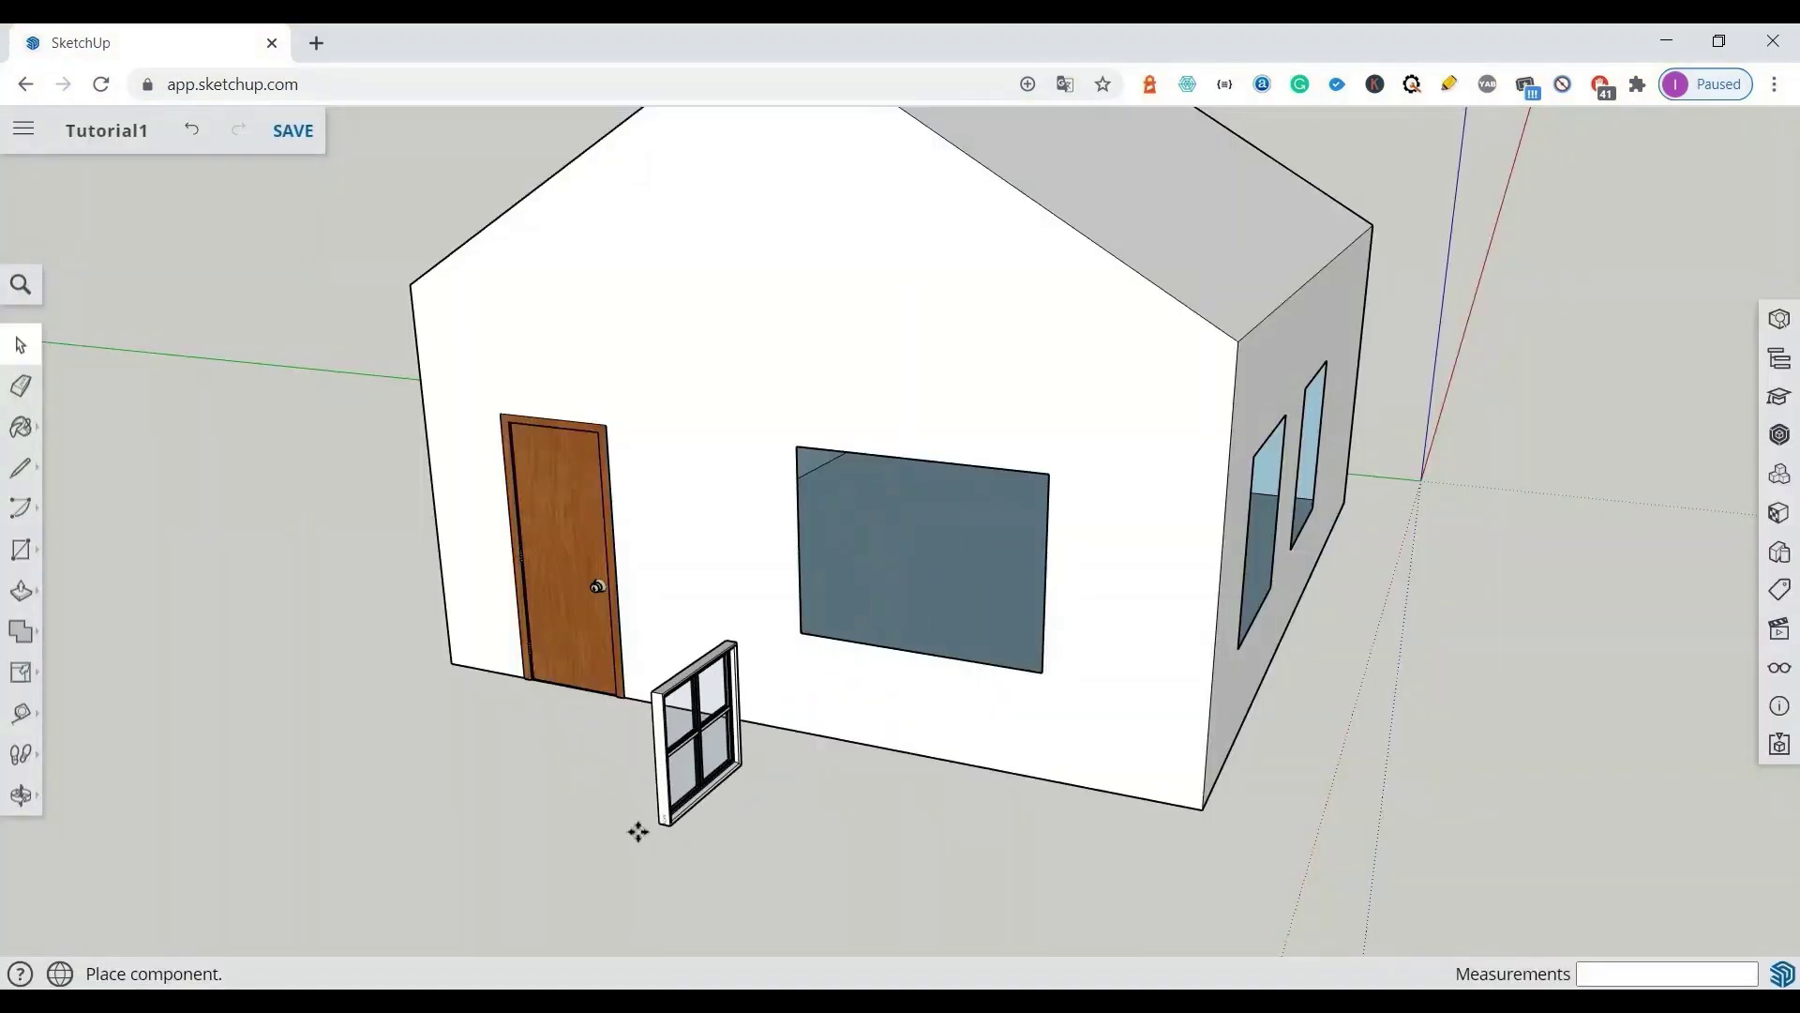
# Step: Place the window near the door and rotate it 90 degrees to face the wall
pyautogui.click(629, 836)
pyautogui.press('m')
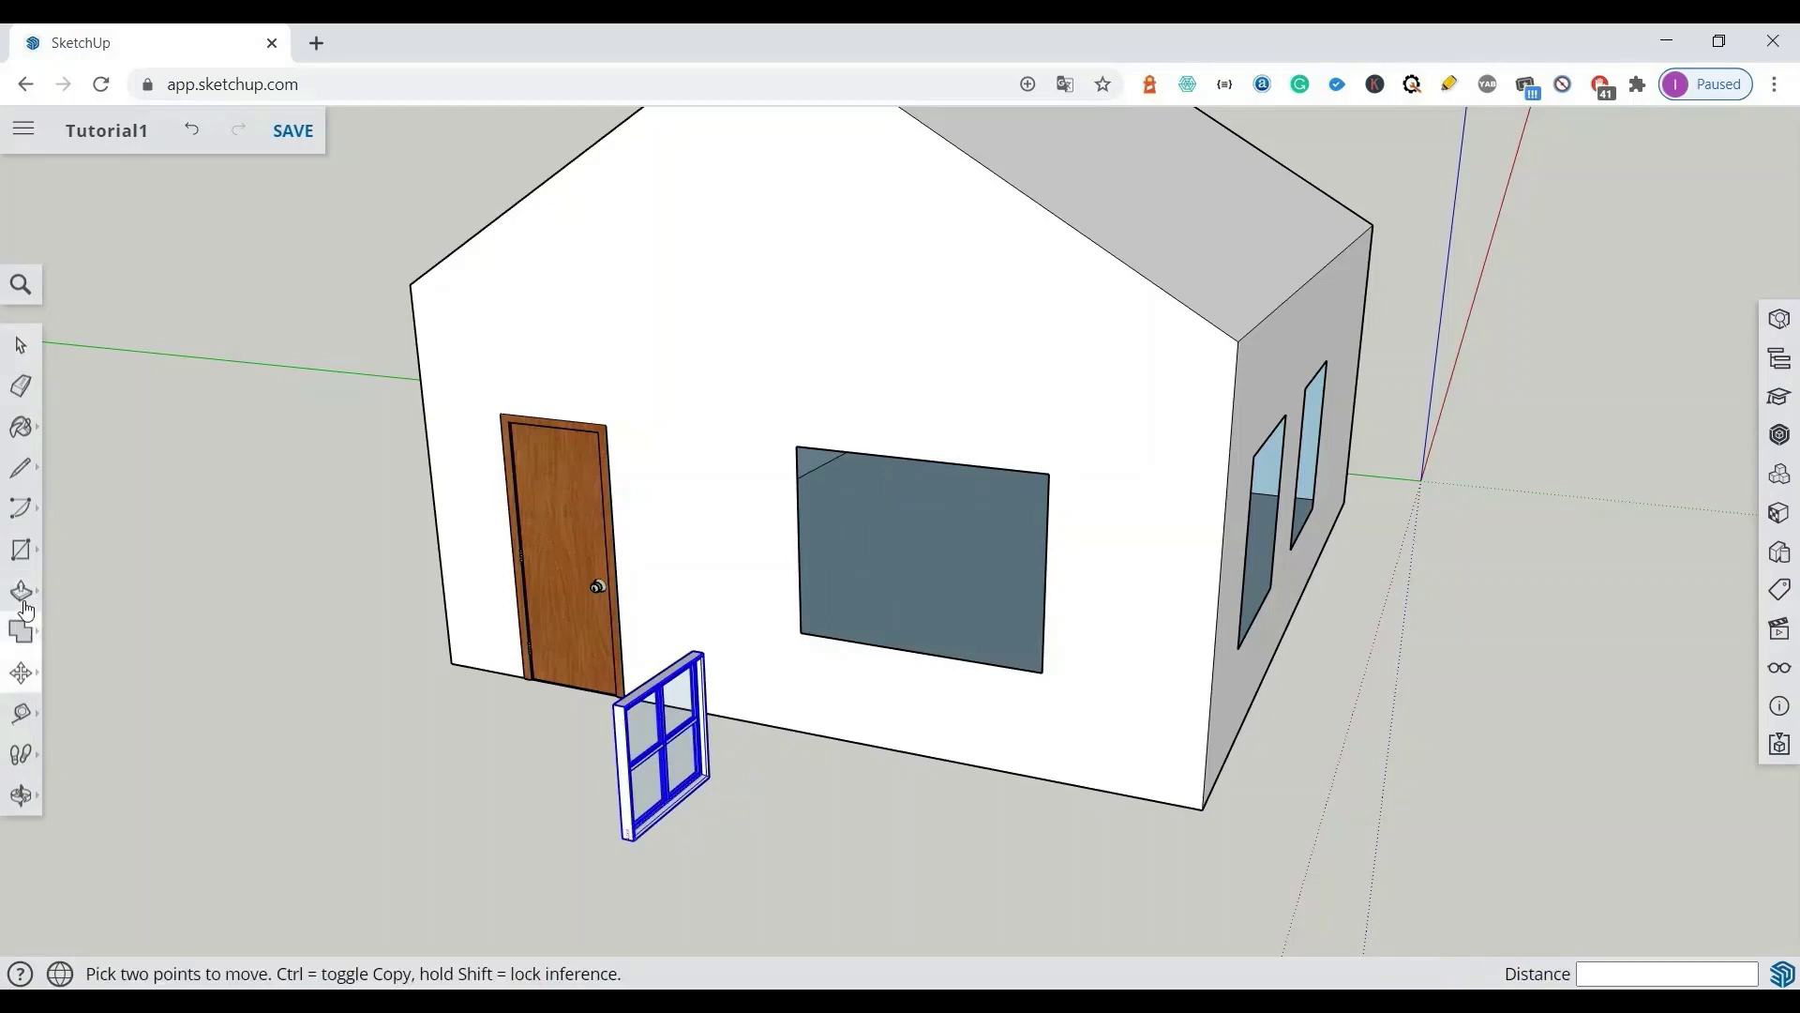
pyautogui.click(23, 677)
pyautogui.click(97, 676)
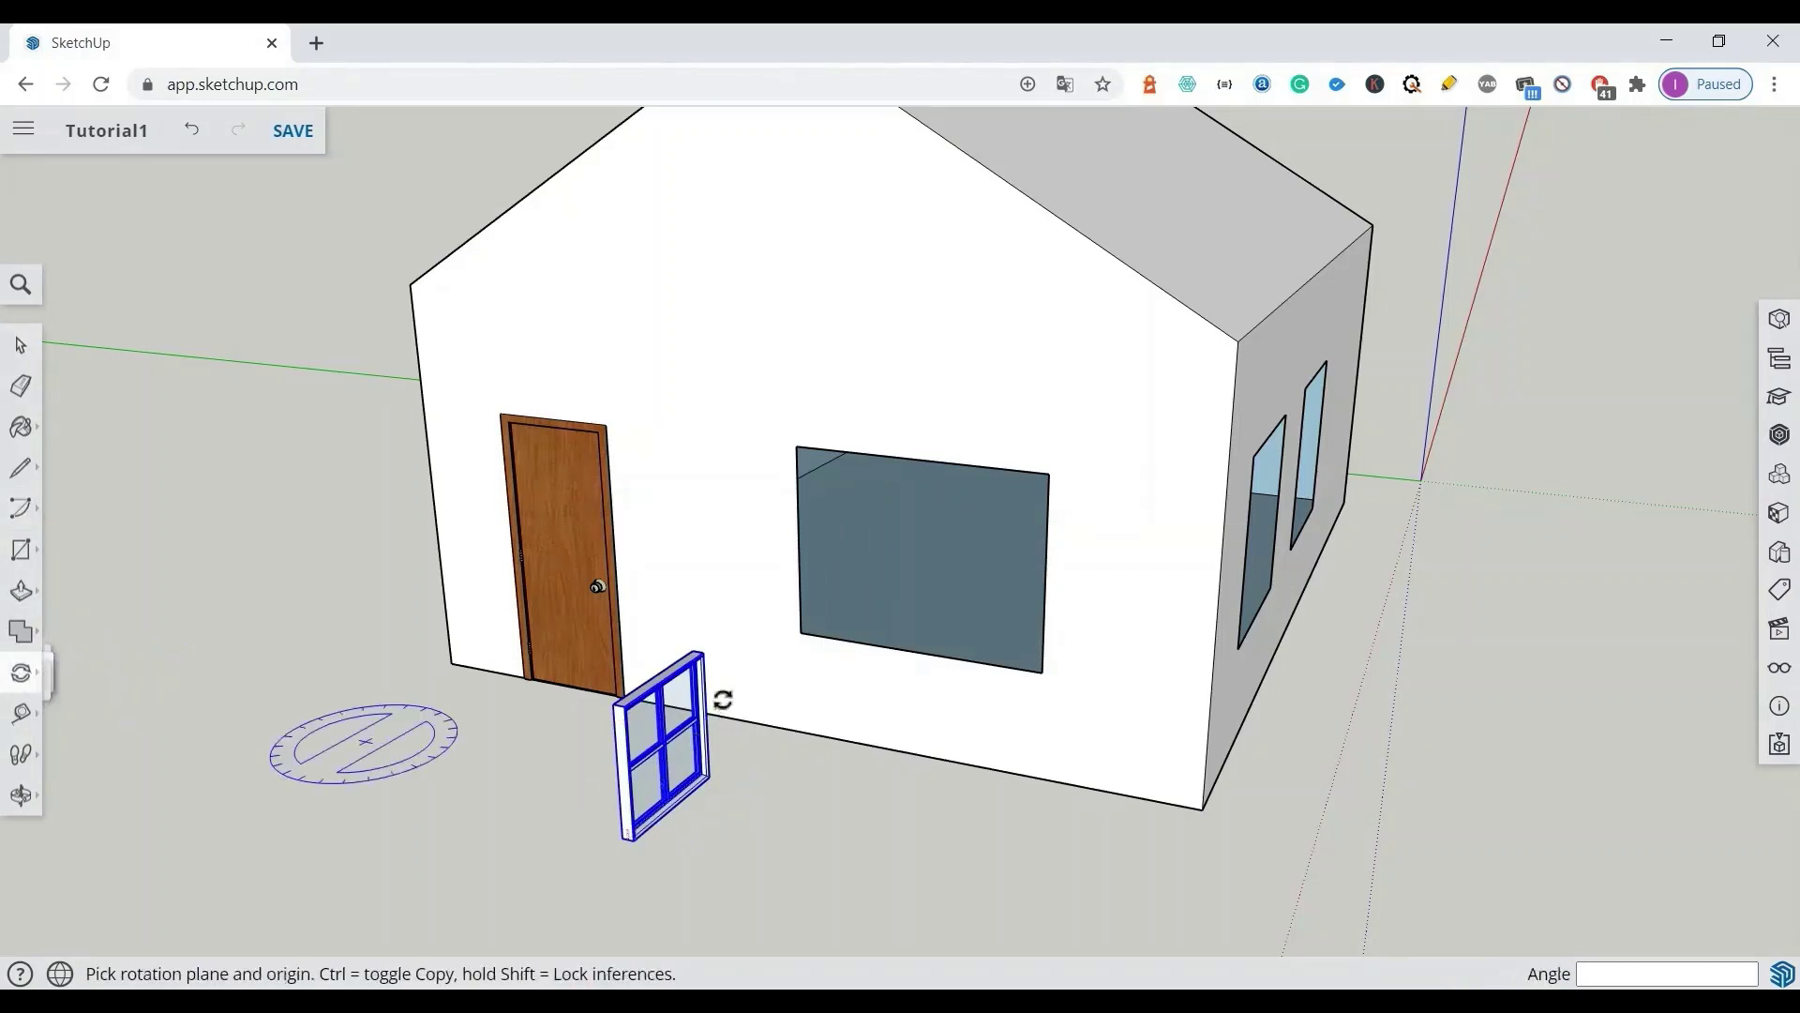
pyautogui.scroll(-2, 716, 820)
pyautogui.click(716, 821)
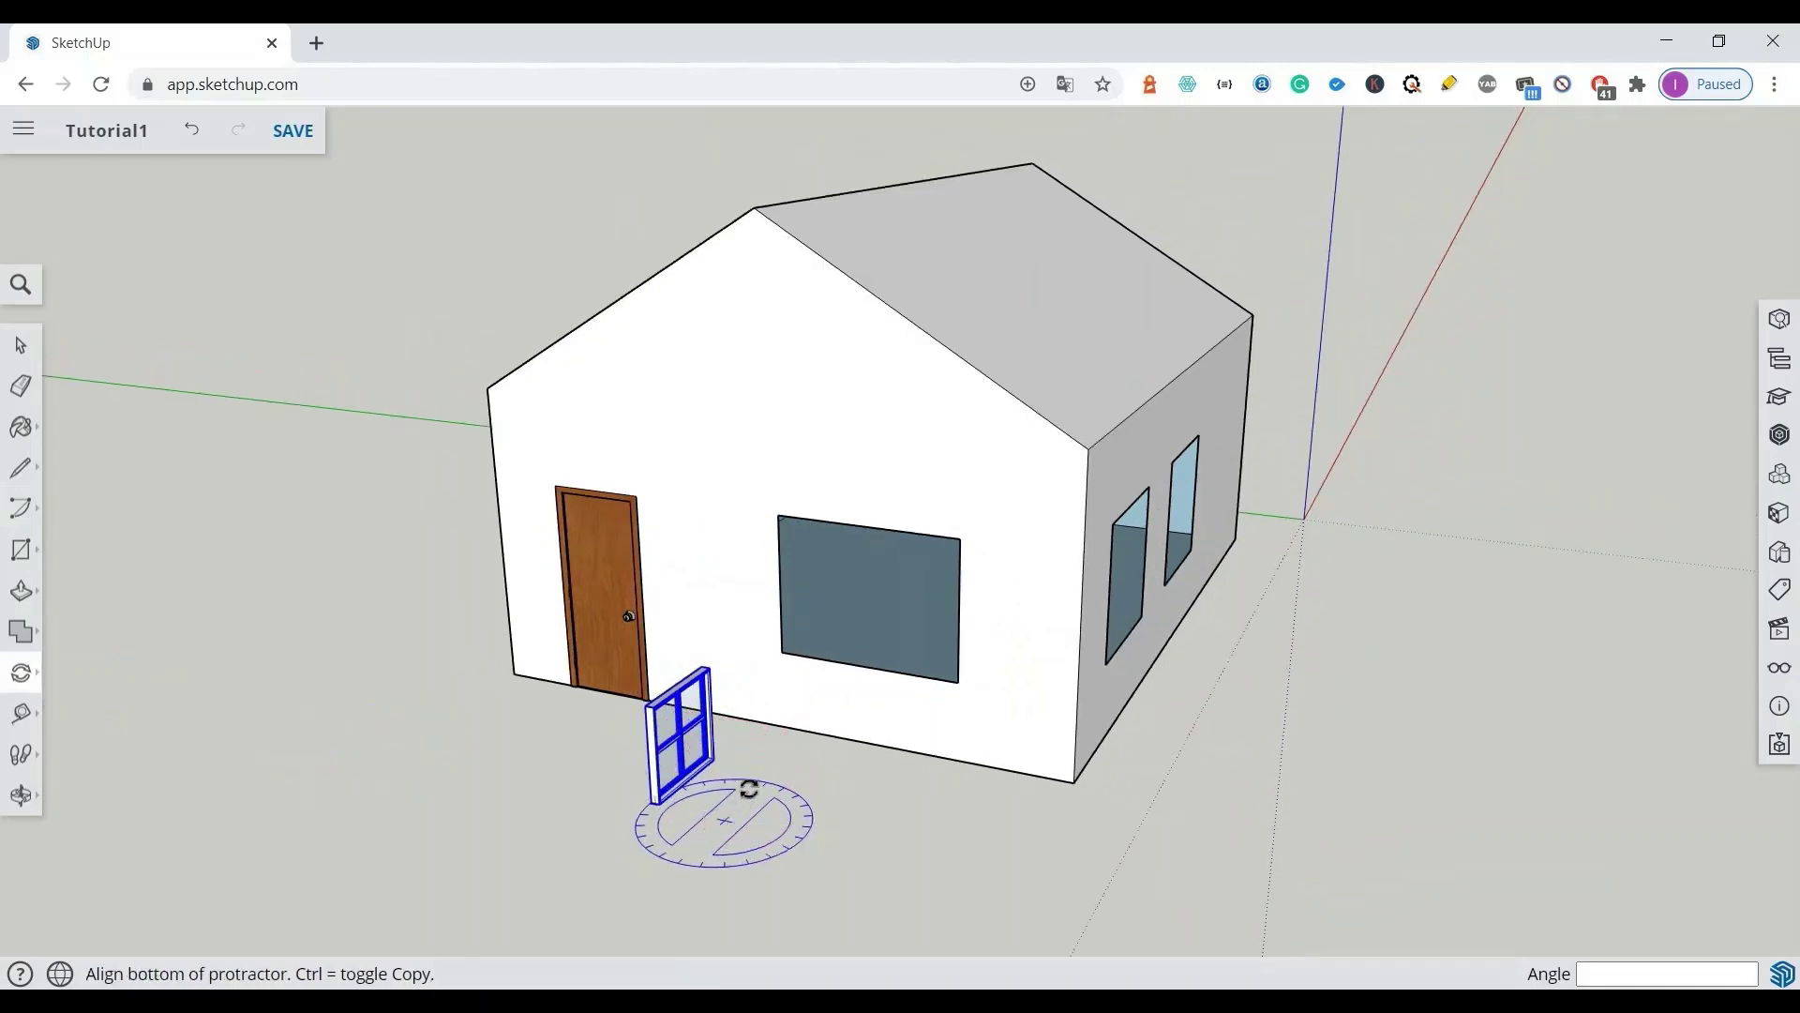
pyautogui.click(765, 764)
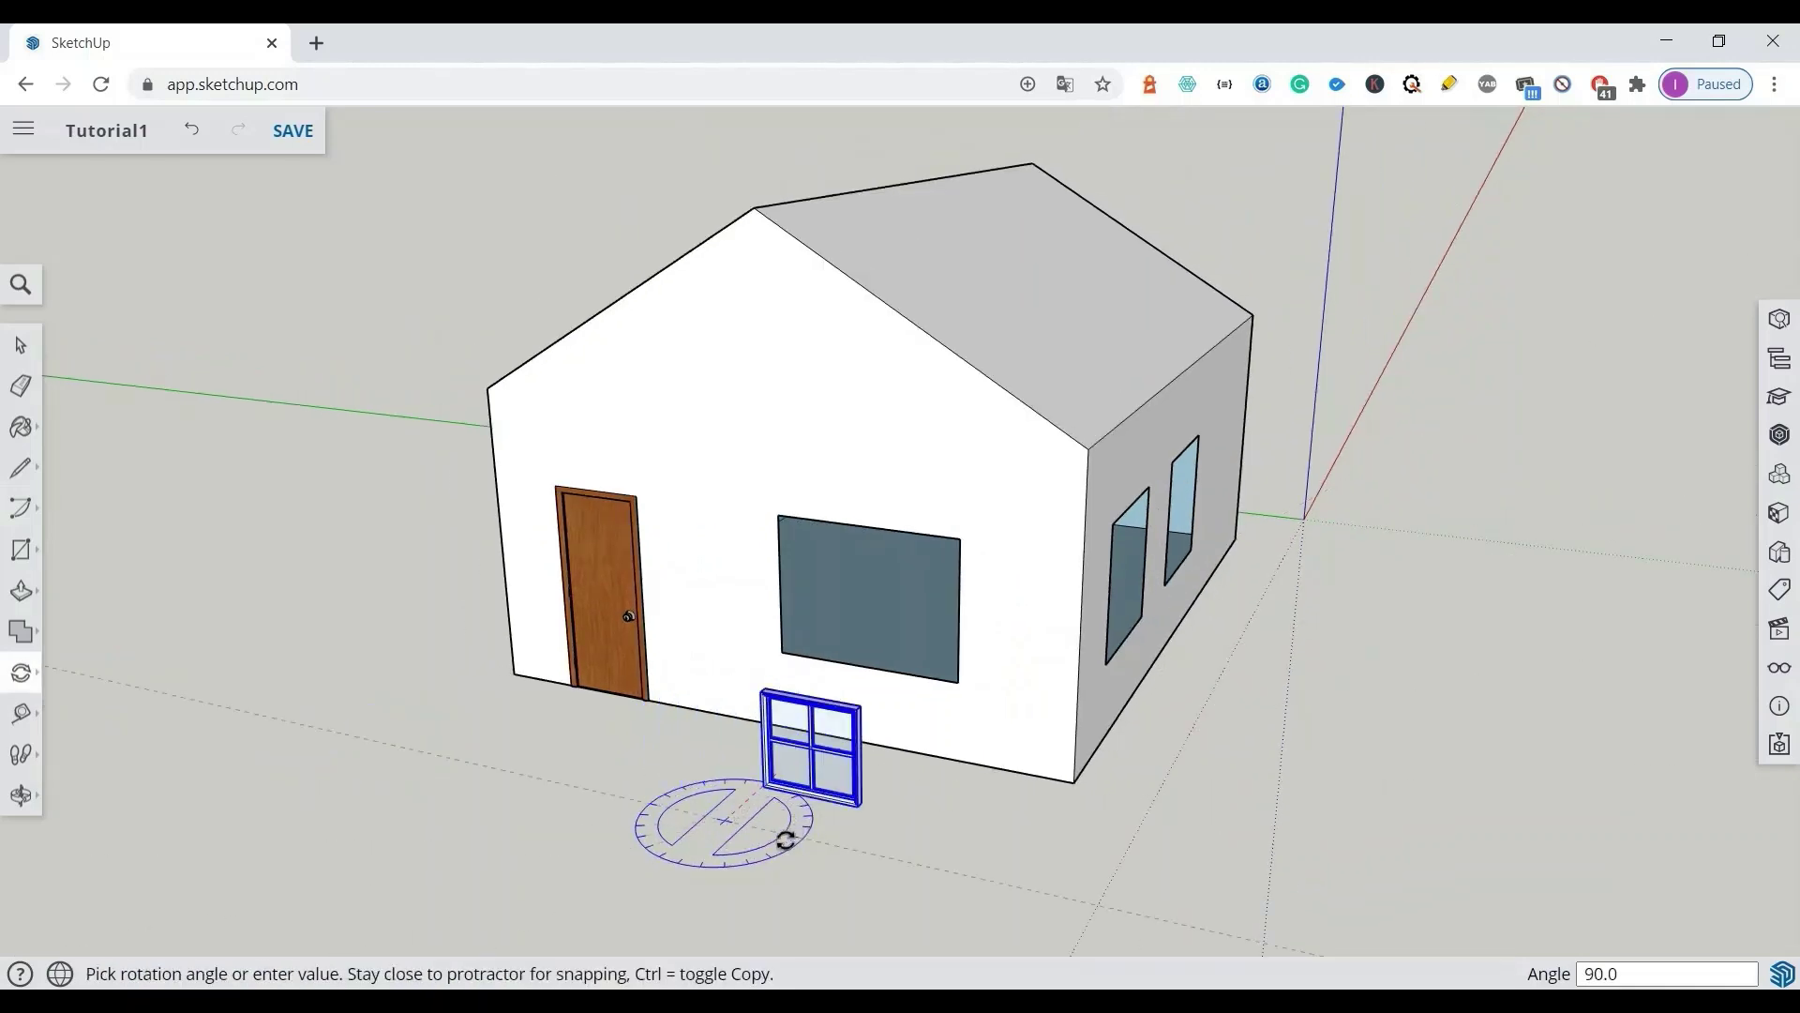
pyautogui.click(786, 842)
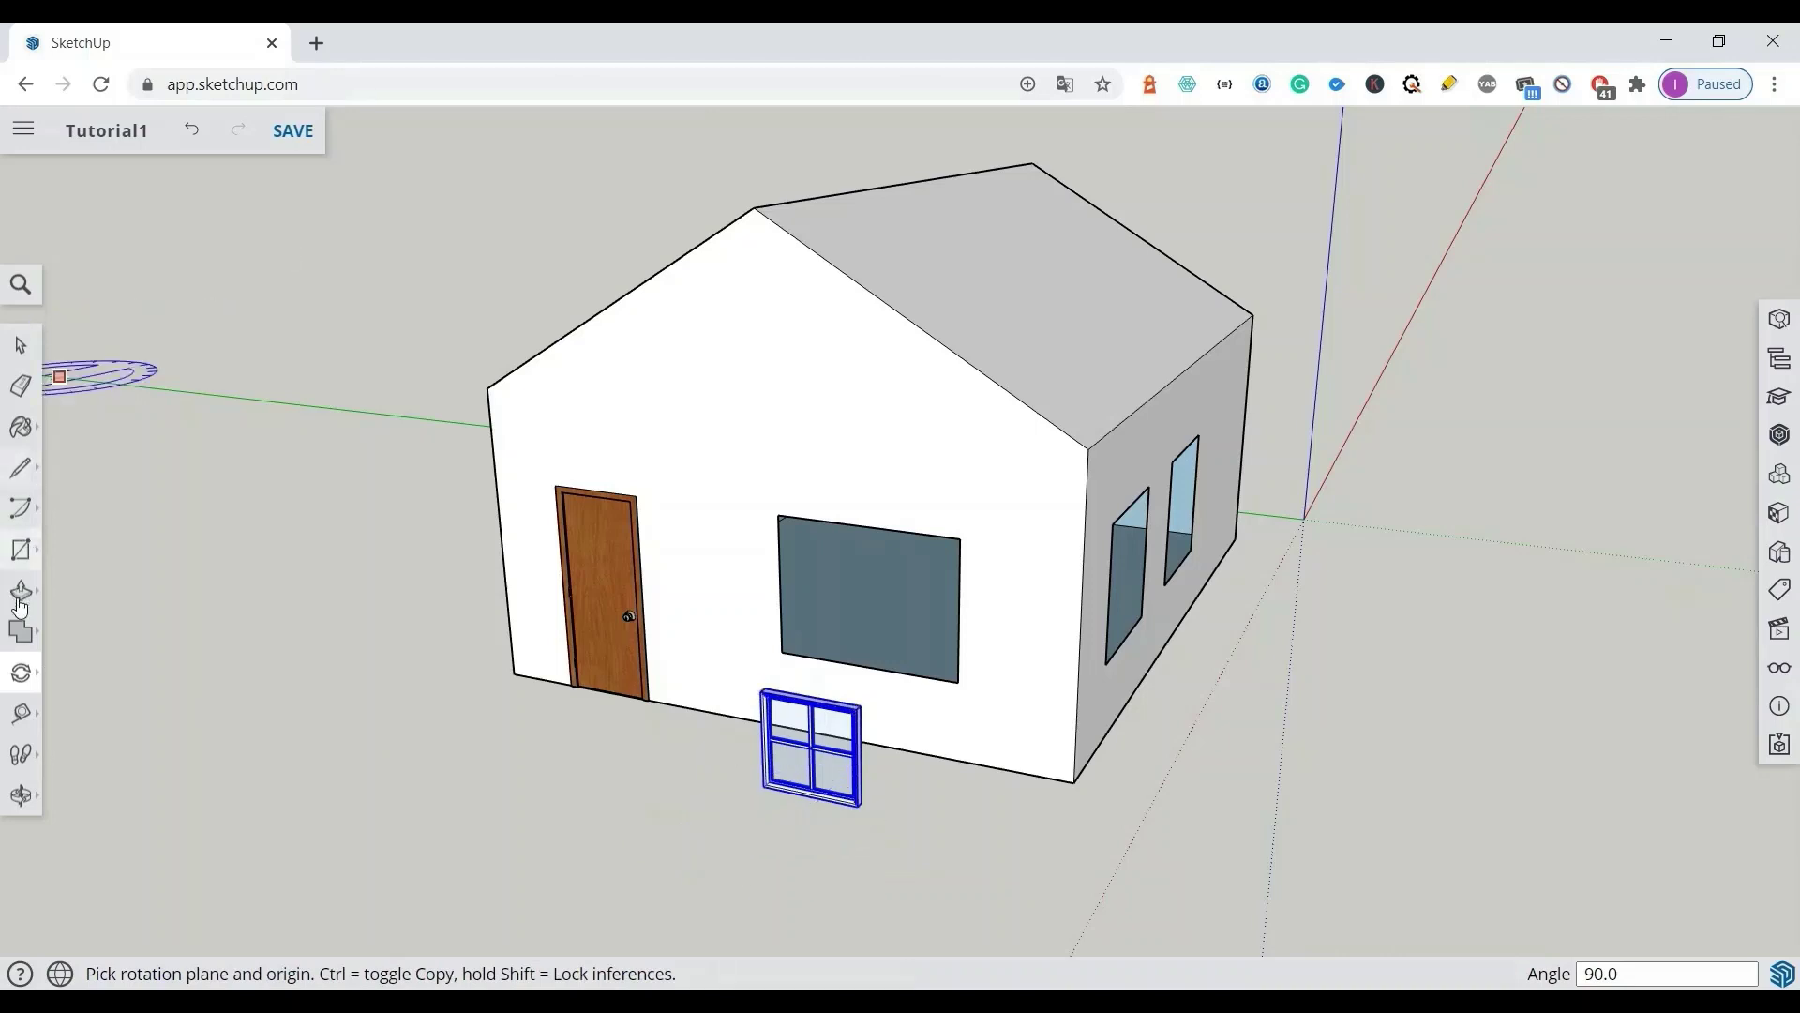
# Step: Scale the window narrower and paste a copy into the side-wall opening
pyautogui.click(23, 673)
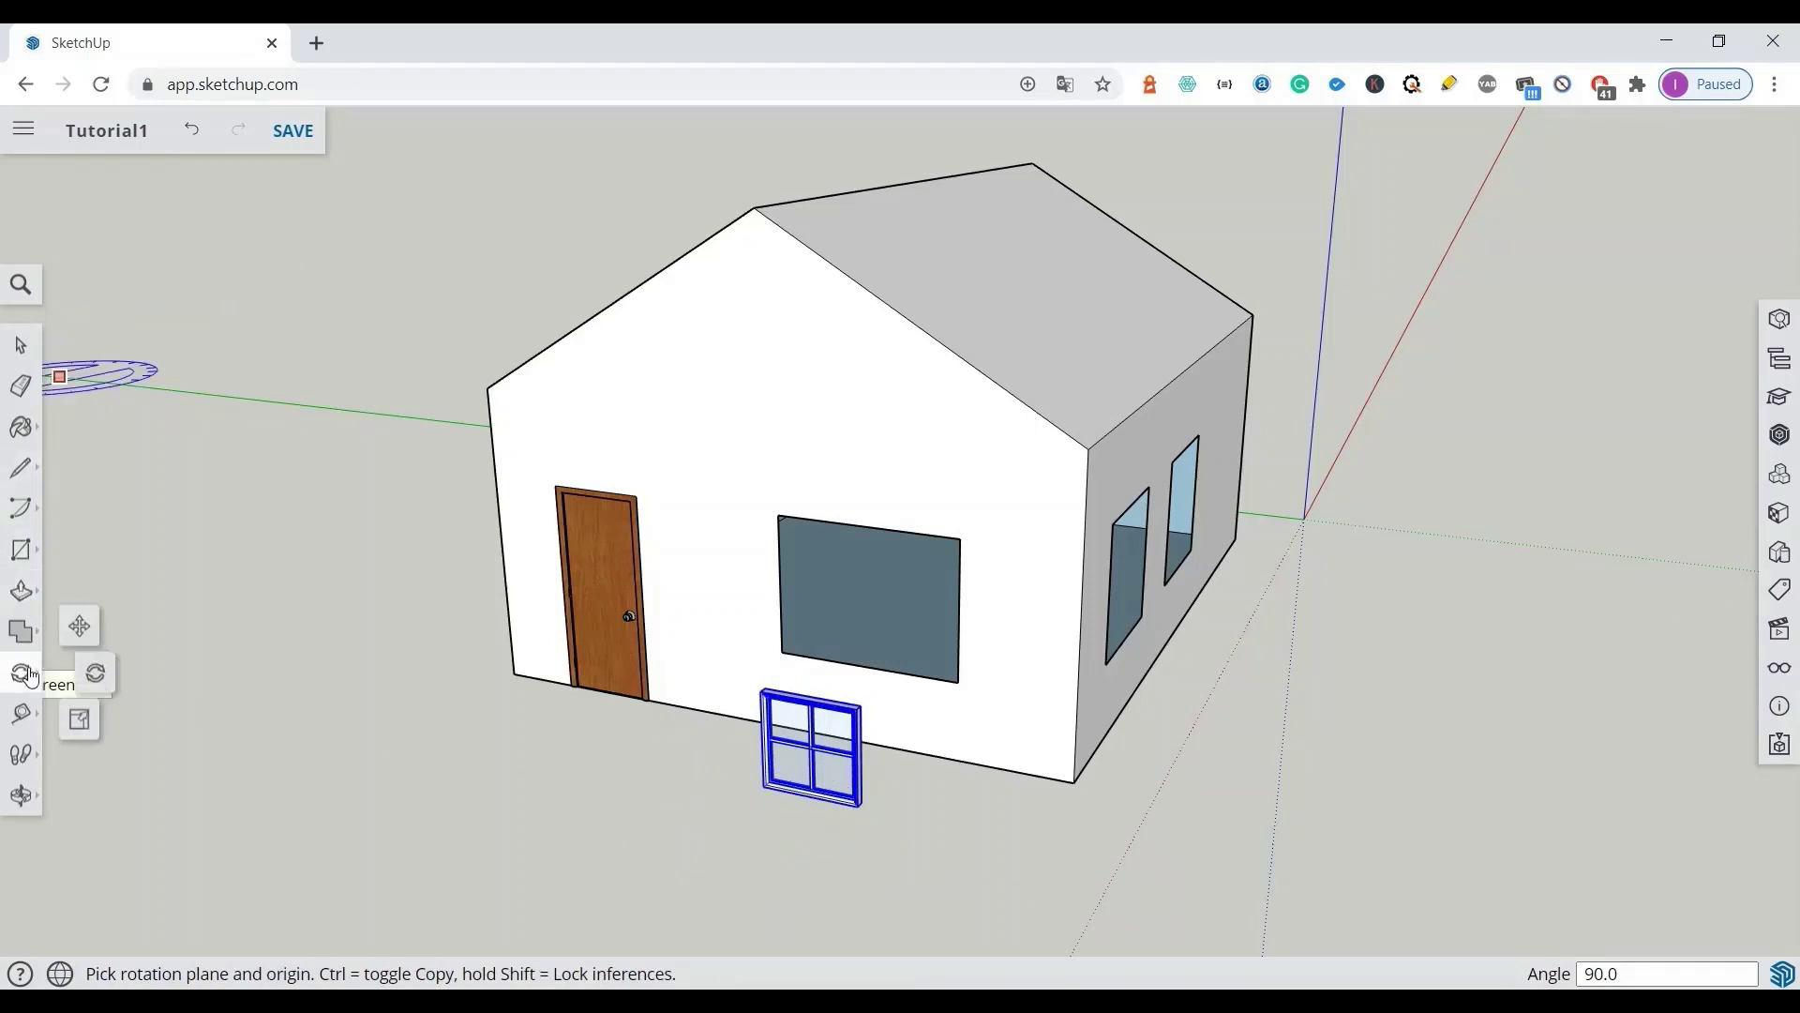
pyautogui.click(76, 629)
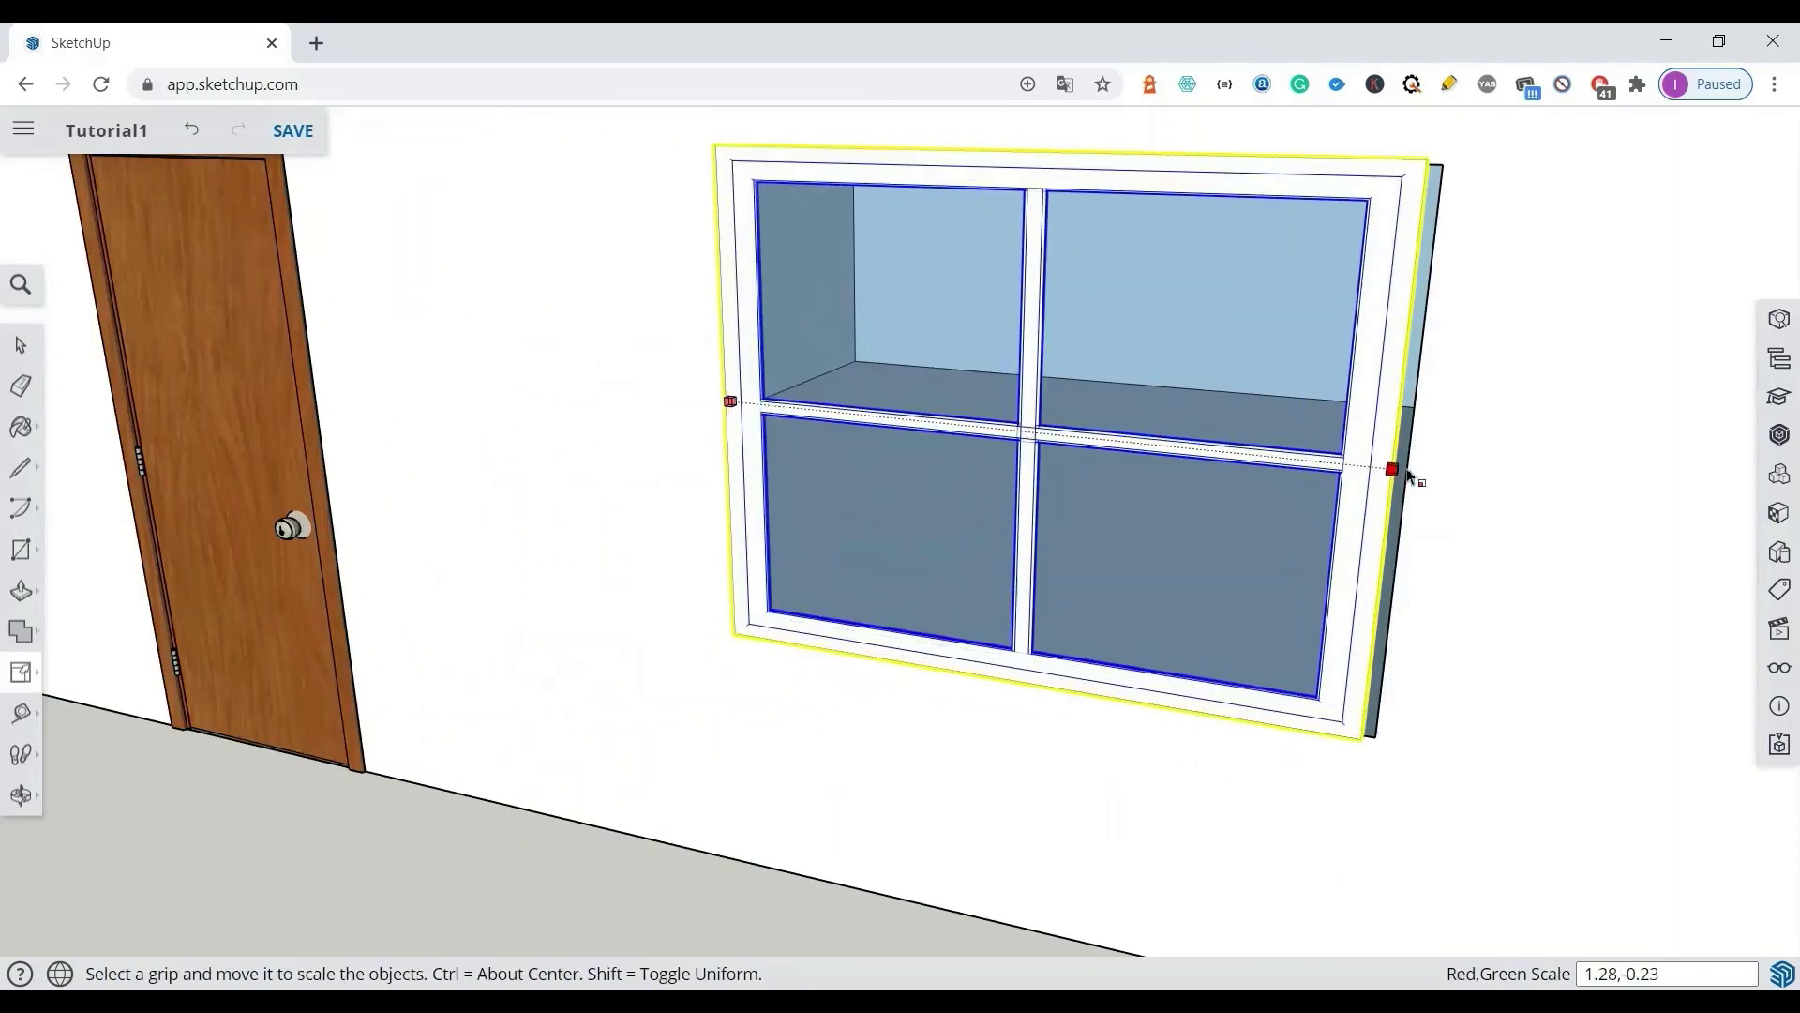
pyautogui.moveTo(1393, 471); pyautogui.dragTo(1409, 470)
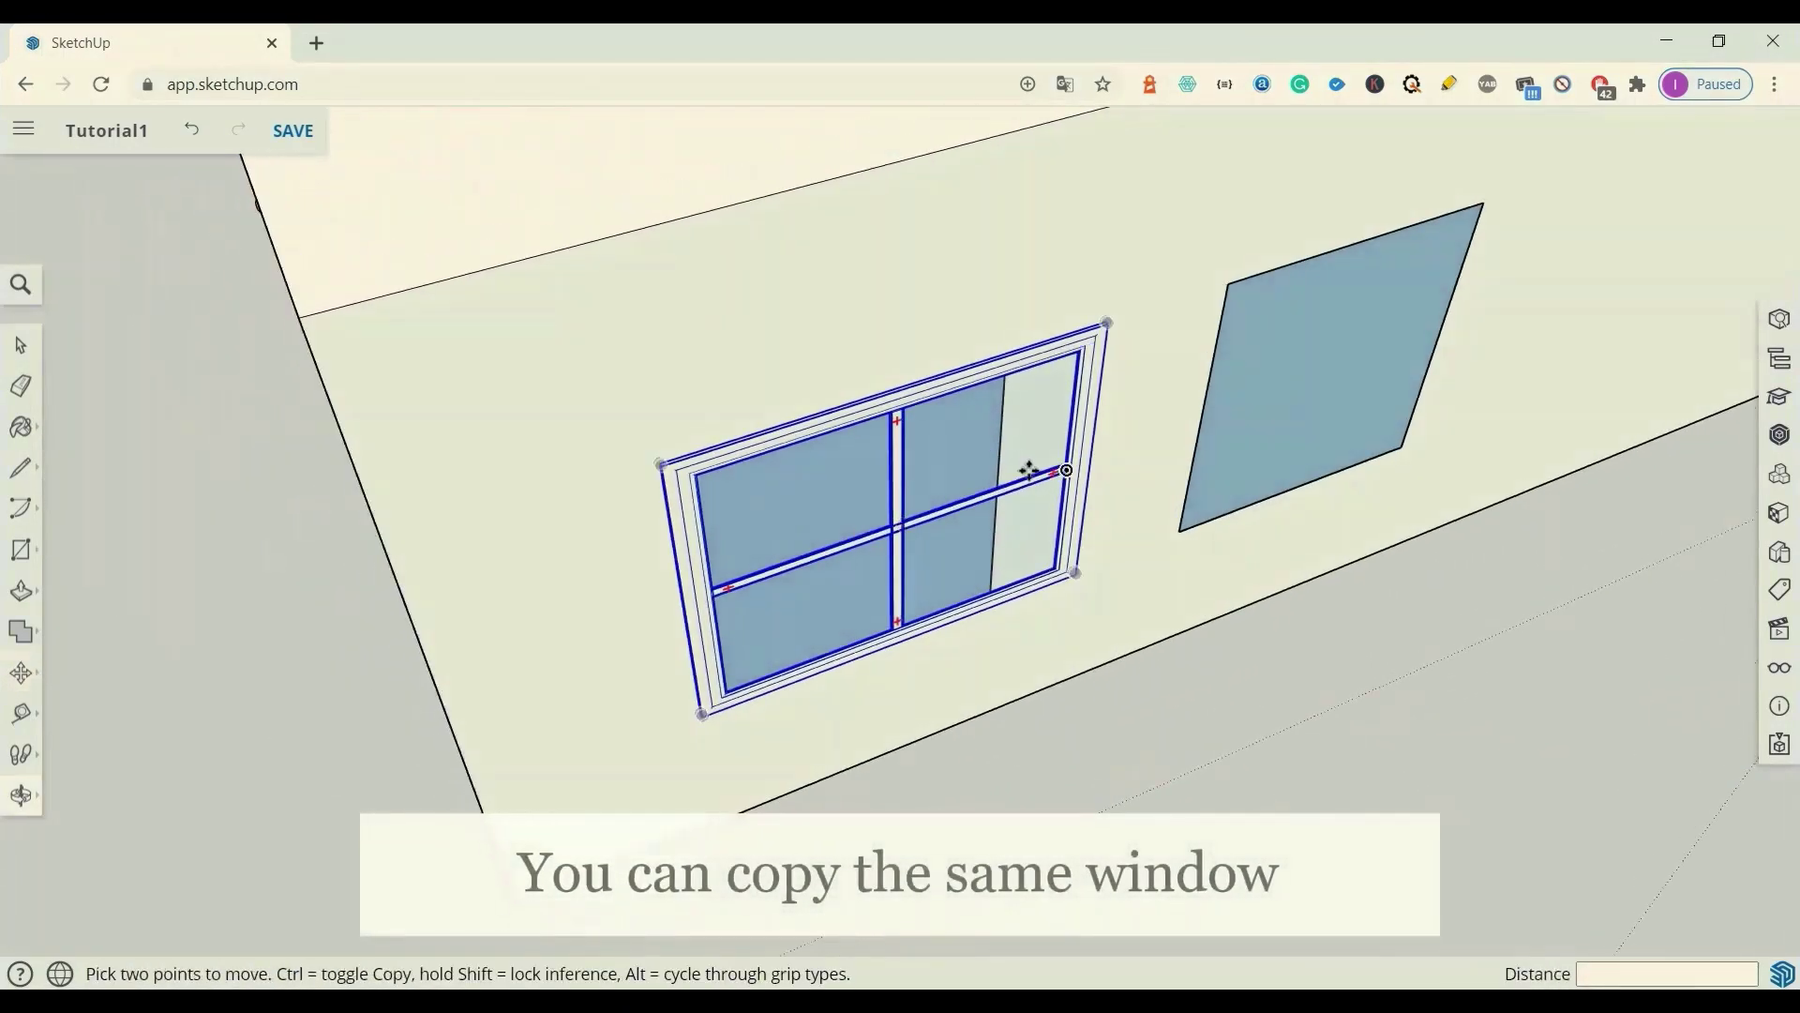
pyautogui.scroll(3, 1030, 470)
pyautogui.scroll(2, 1069, 464)
pyautogui.press('s')
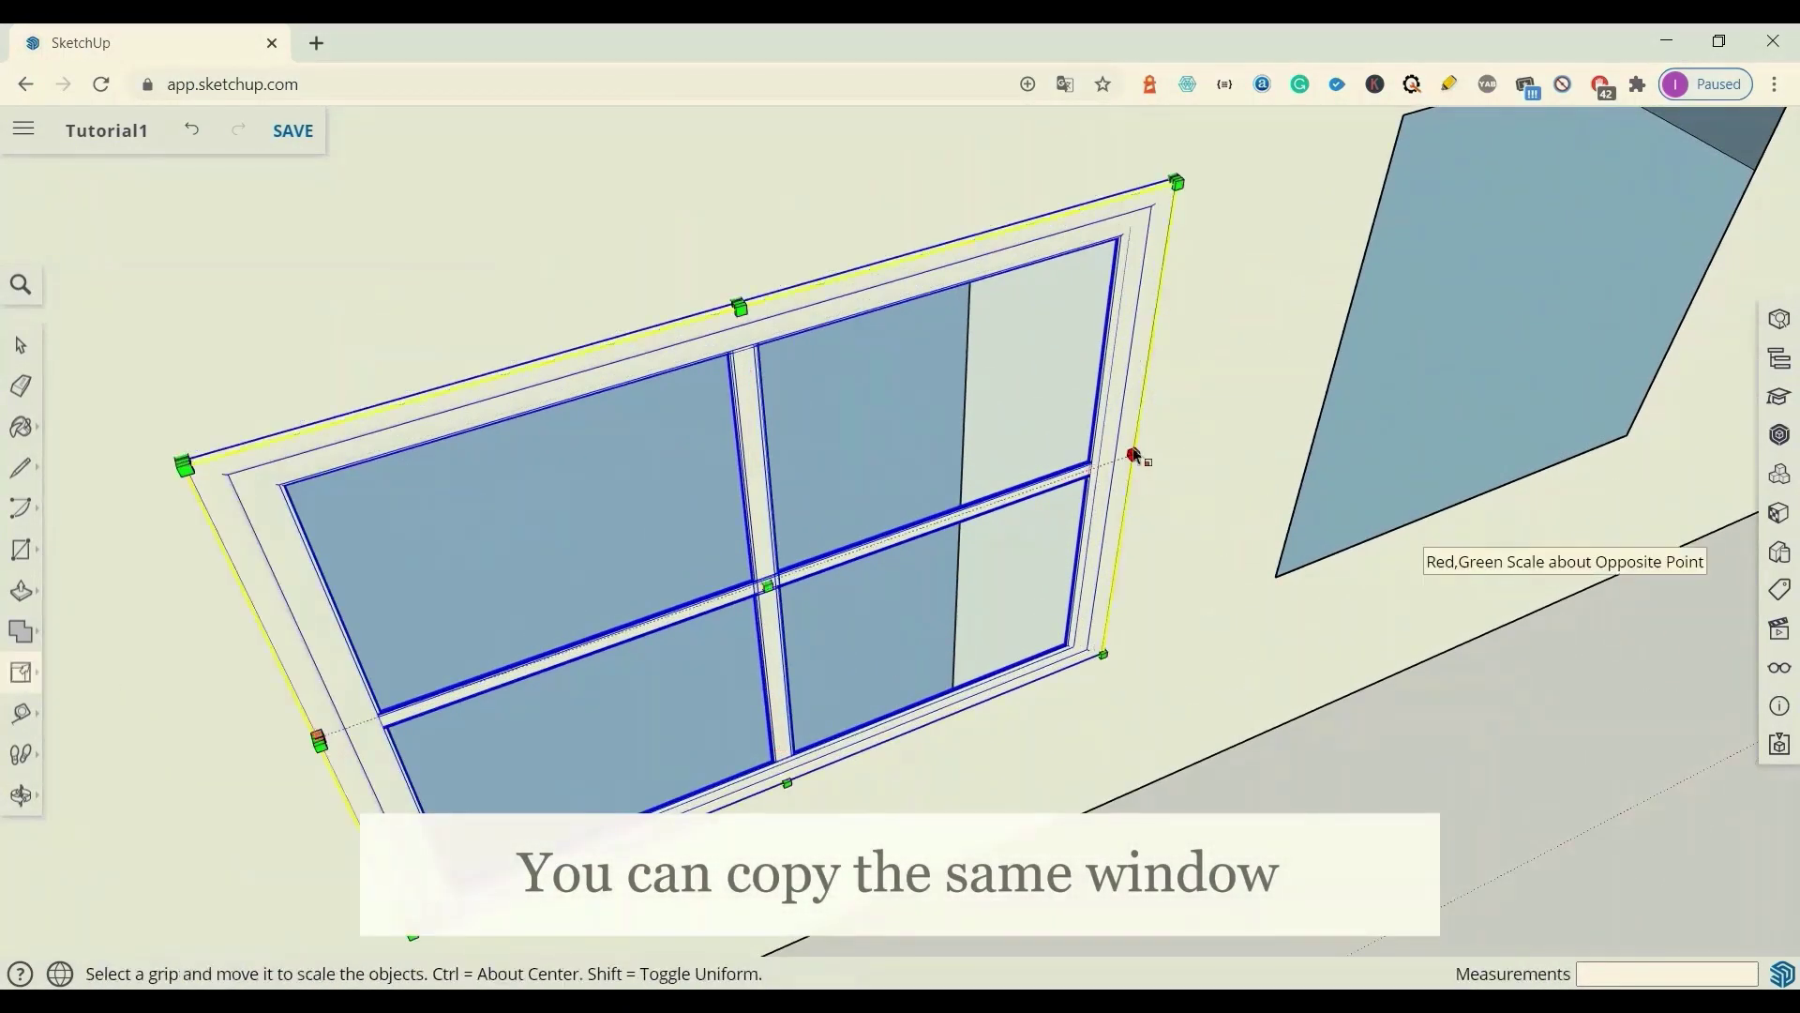
pyautogui.moveTo(1137, 457); pyautogui.dragTo(947, 494)
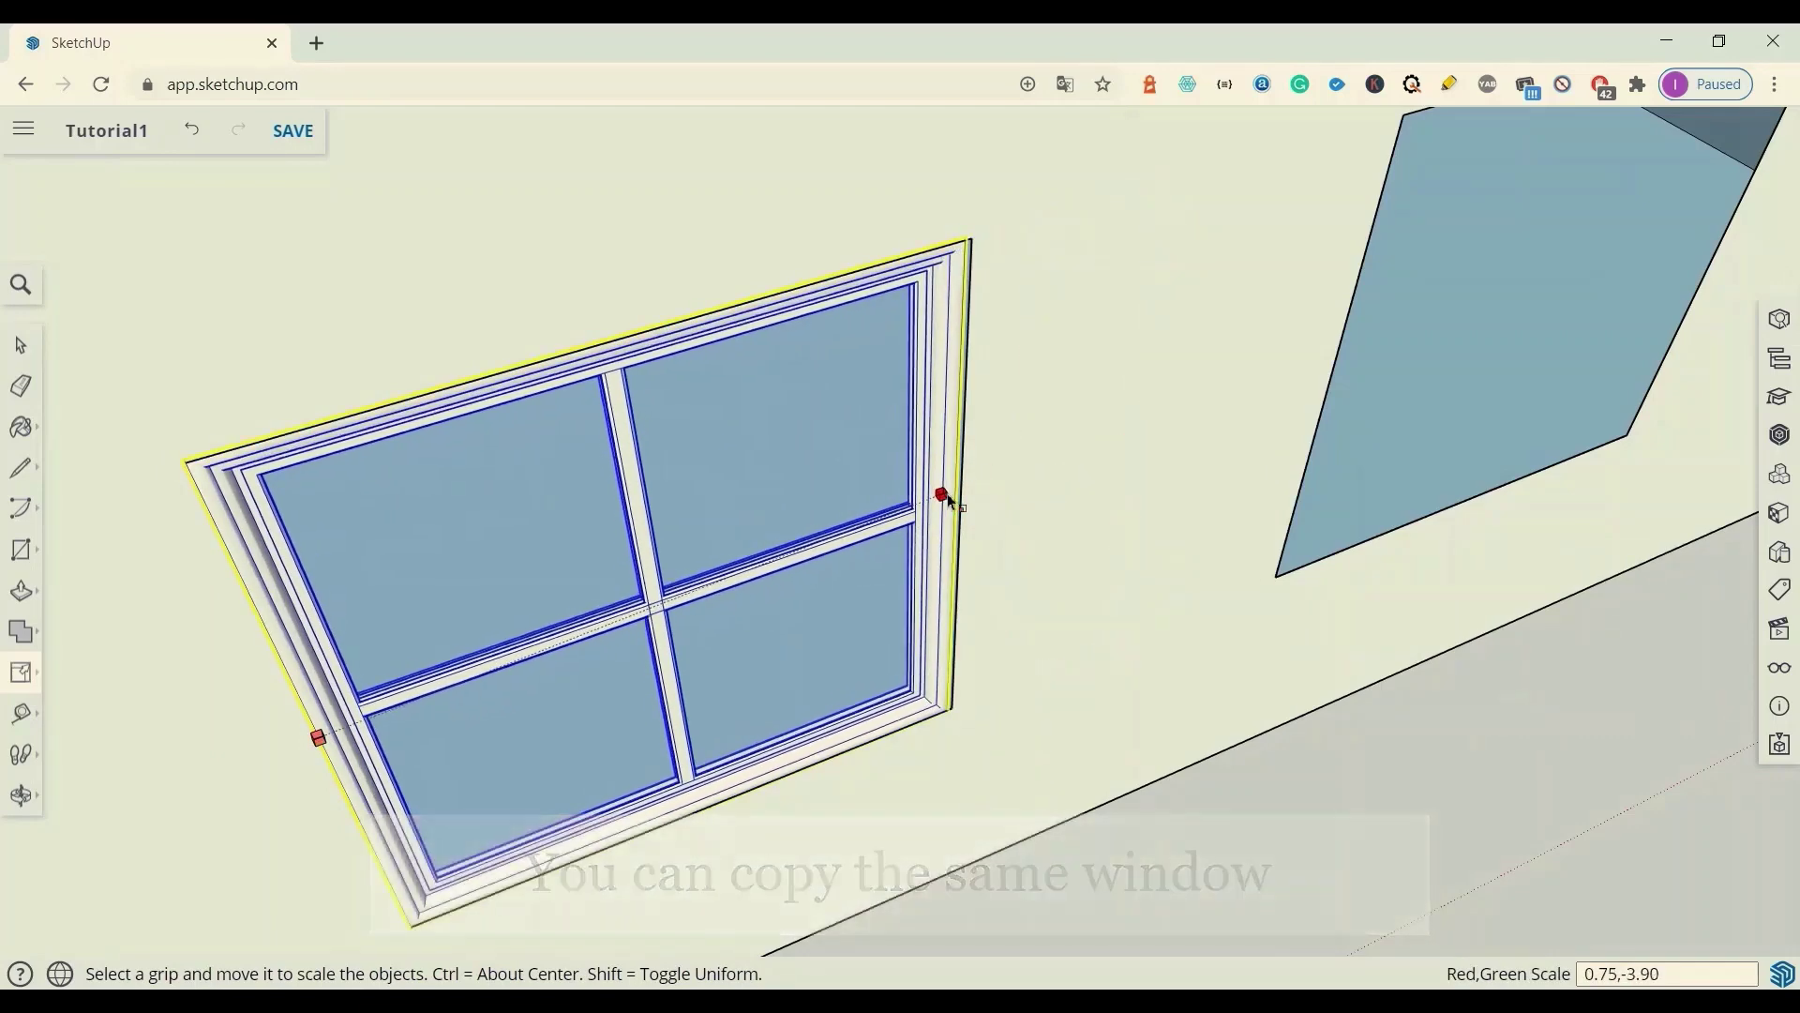
pyautogui.scroll(-5, 946, 493)
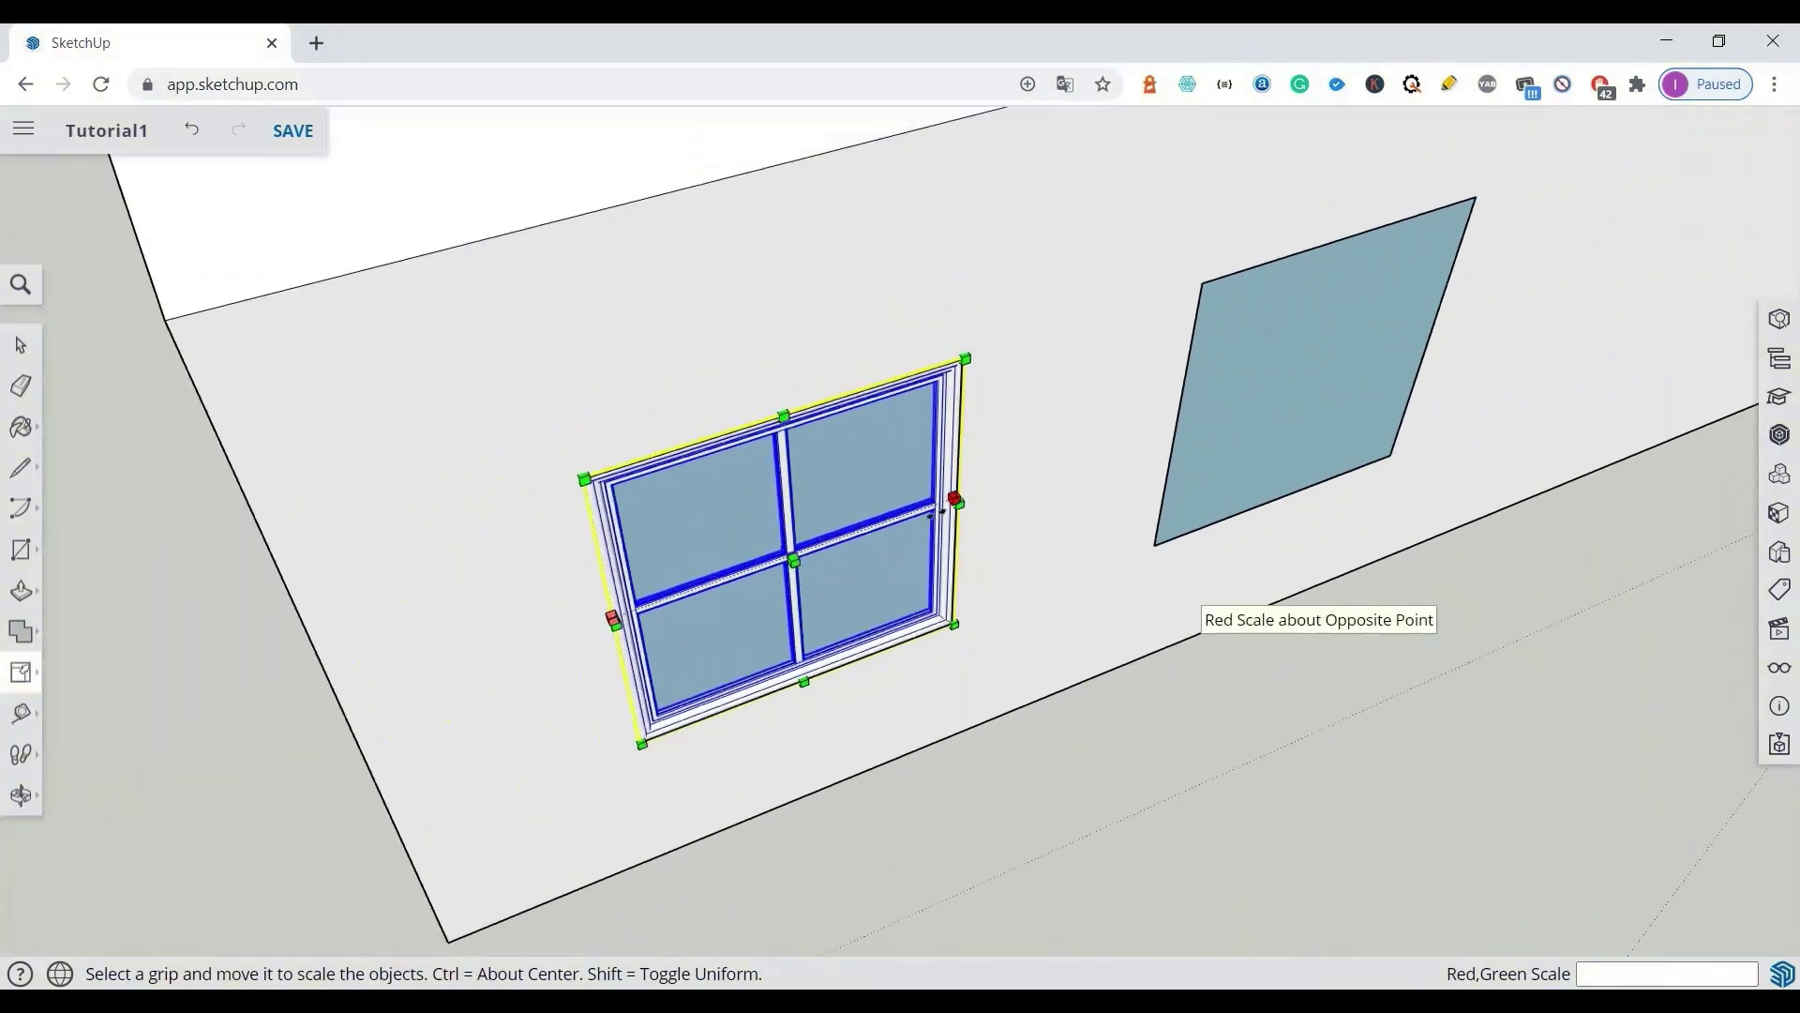
pyautogui.scroll(-1, 955, 499)
pyautogui.press('space')
pyautogui.hotkey('ctrl', 'v')
pyautogui.click(1131, 532)
pyautogui.scroll(-3, 1132, 532)
pyautogui.scroll(-2, 1131, 531)
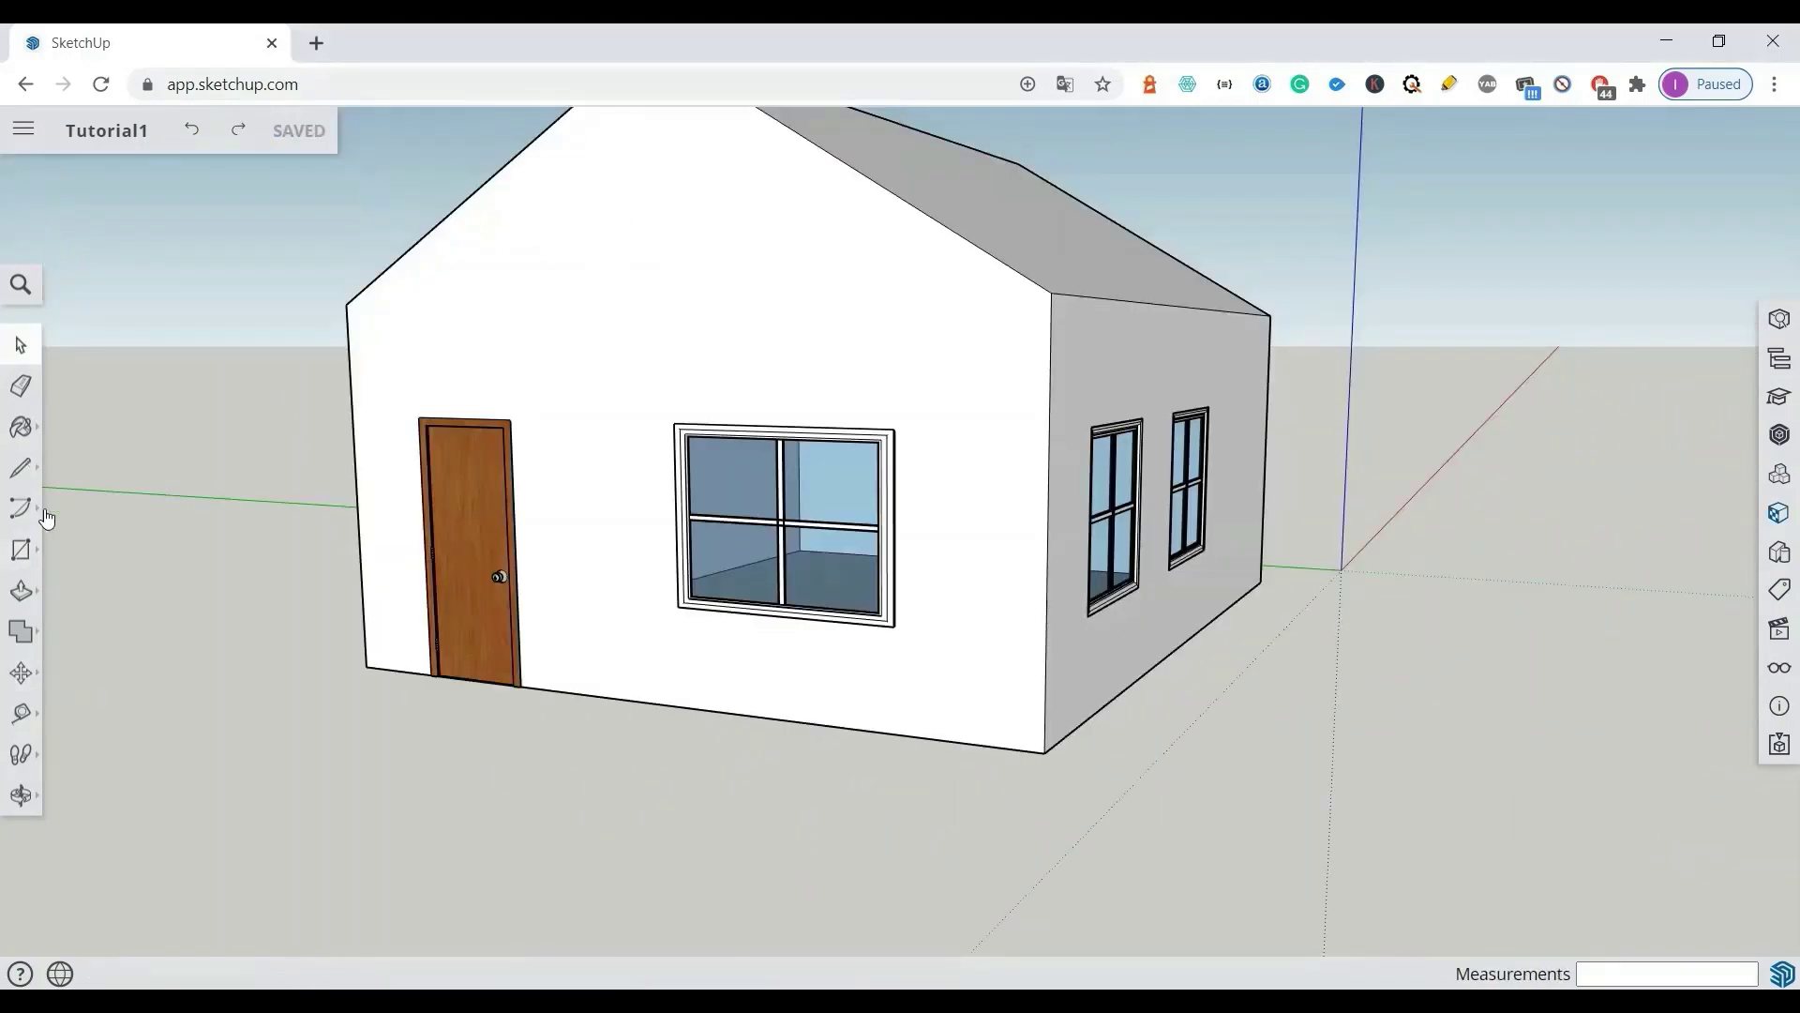
# Step: Add a guide line about 3'10" up from the front wall's bottom edge
pyautogui.click(22, 713)
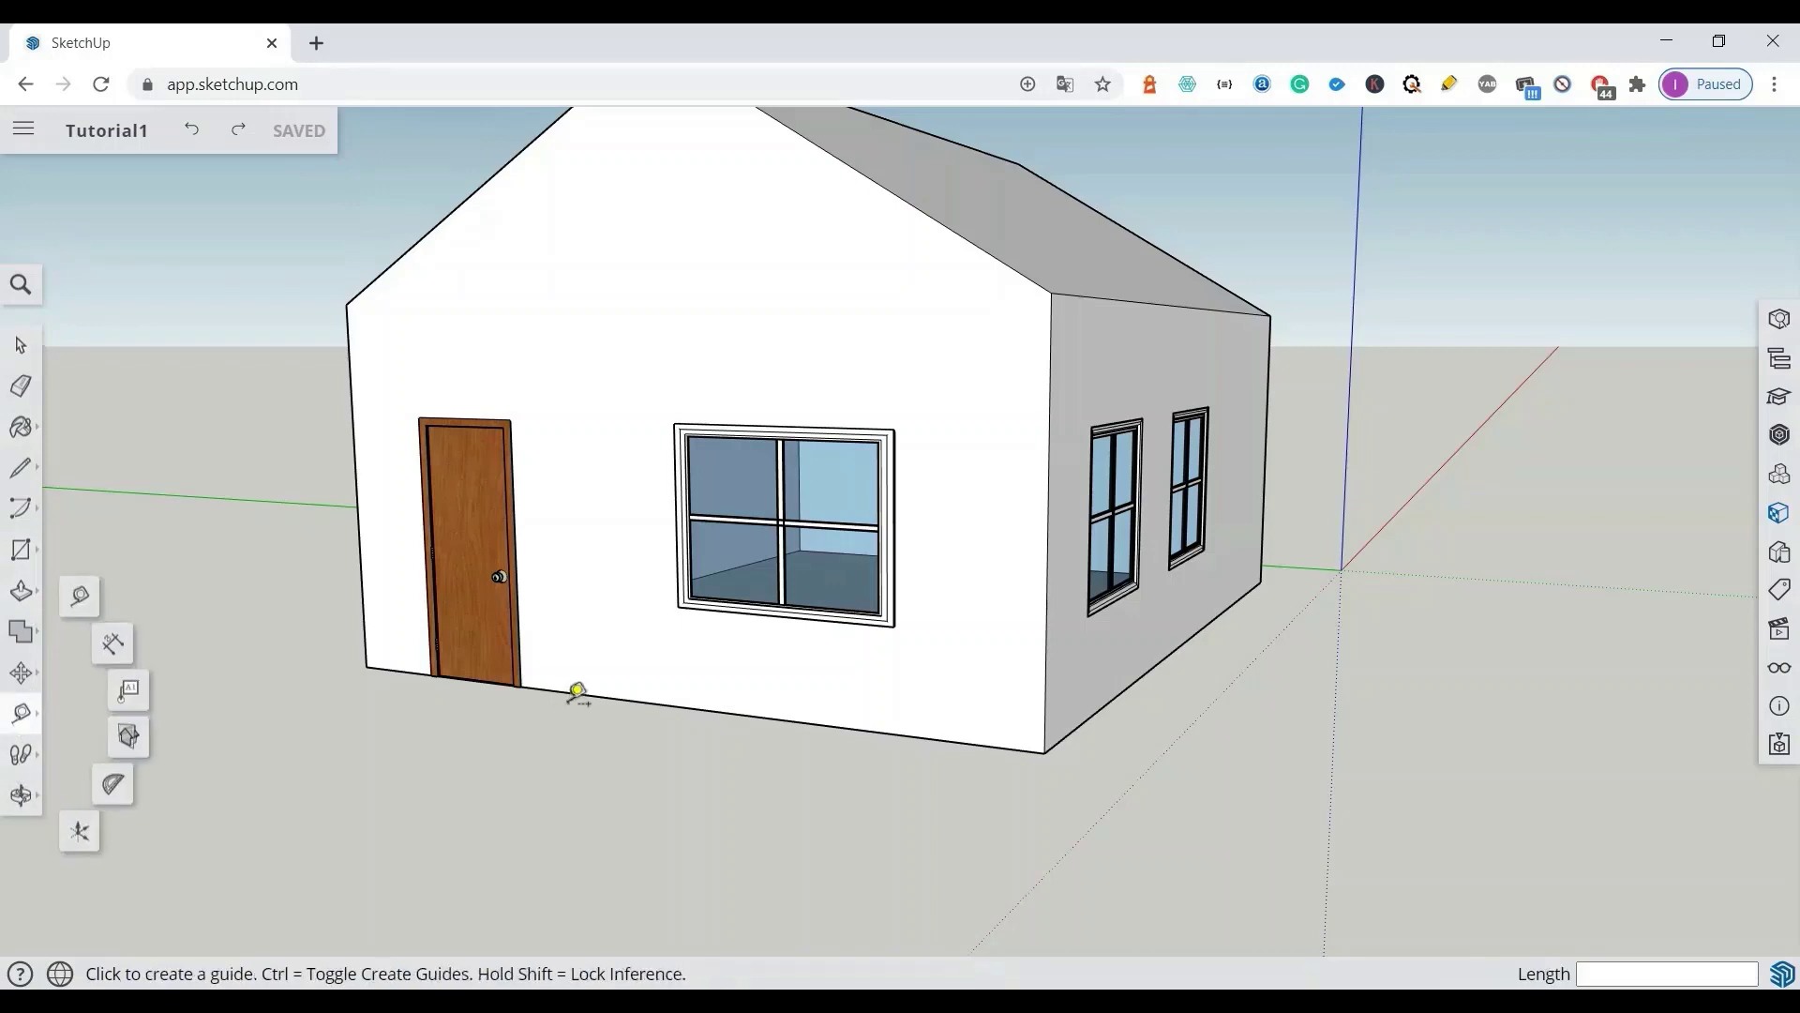
pyautogui.click(577, 692)
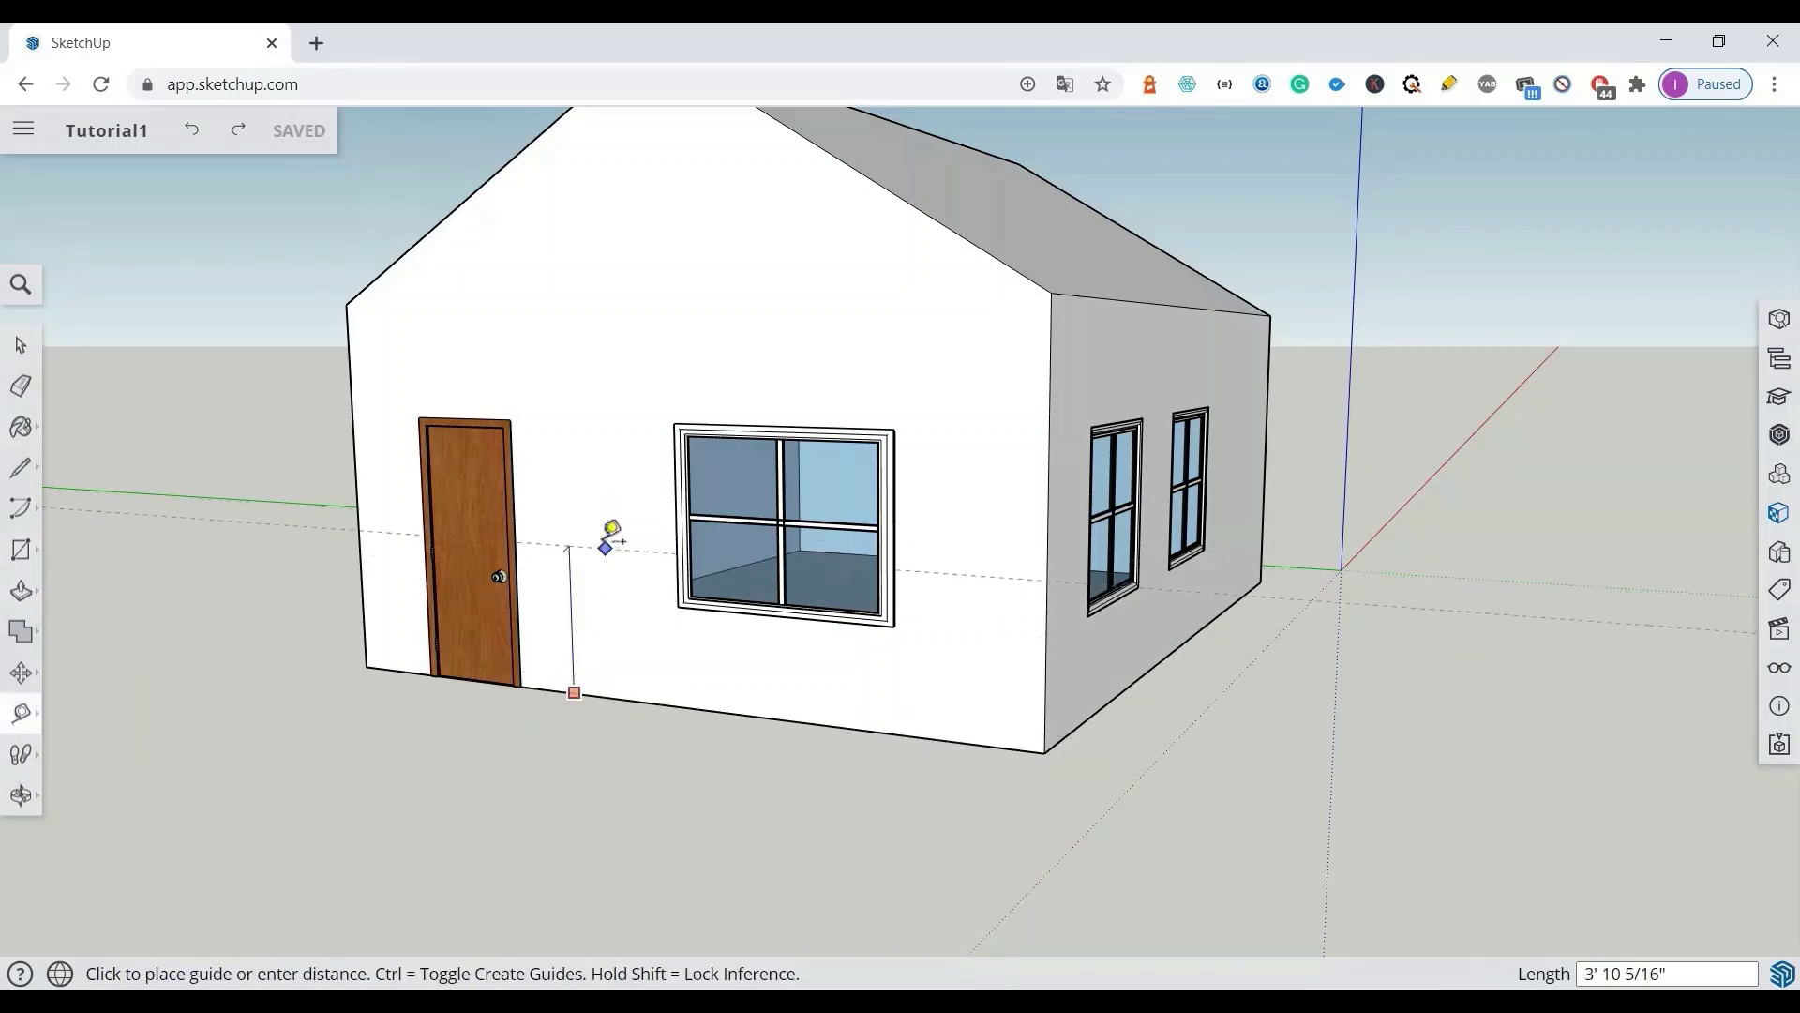
pyautogui.click(611, 531)
# Step: Draw rectangles below the window, right of it, and beside the door
pyautogui.press('r')
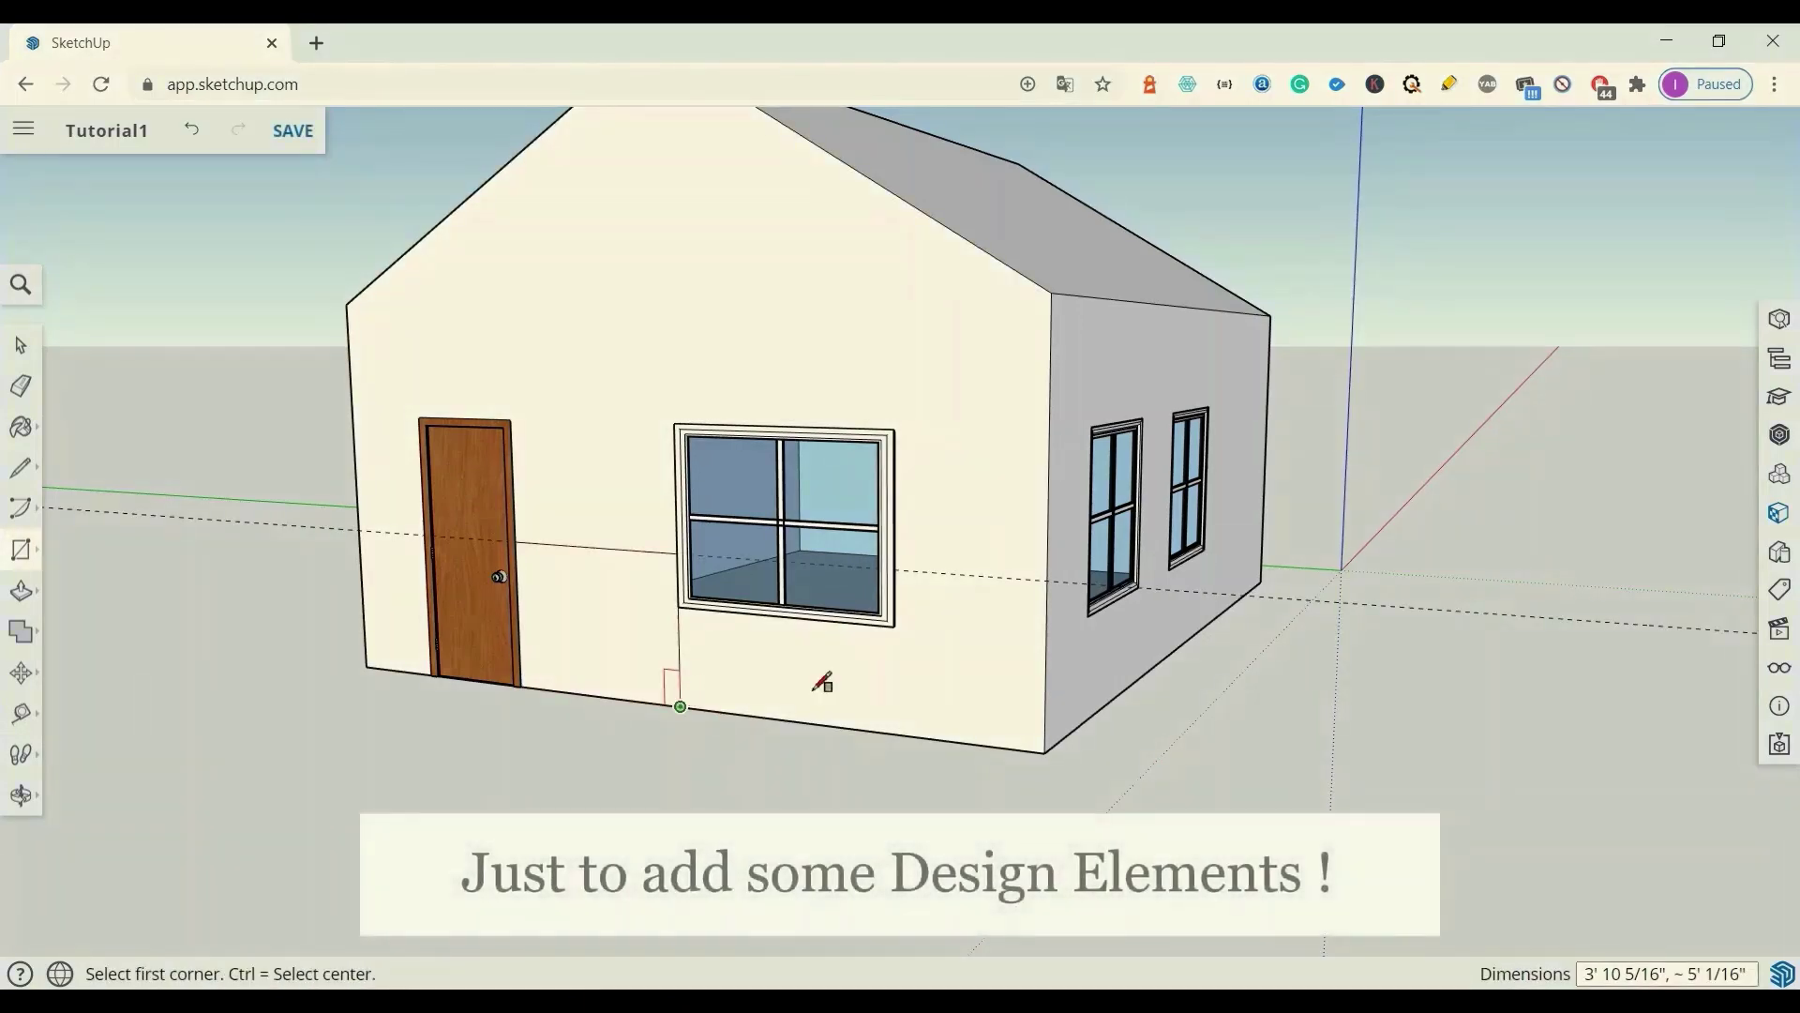
pyautogui.click(679, 706)
pyautogui.click(892, 619)
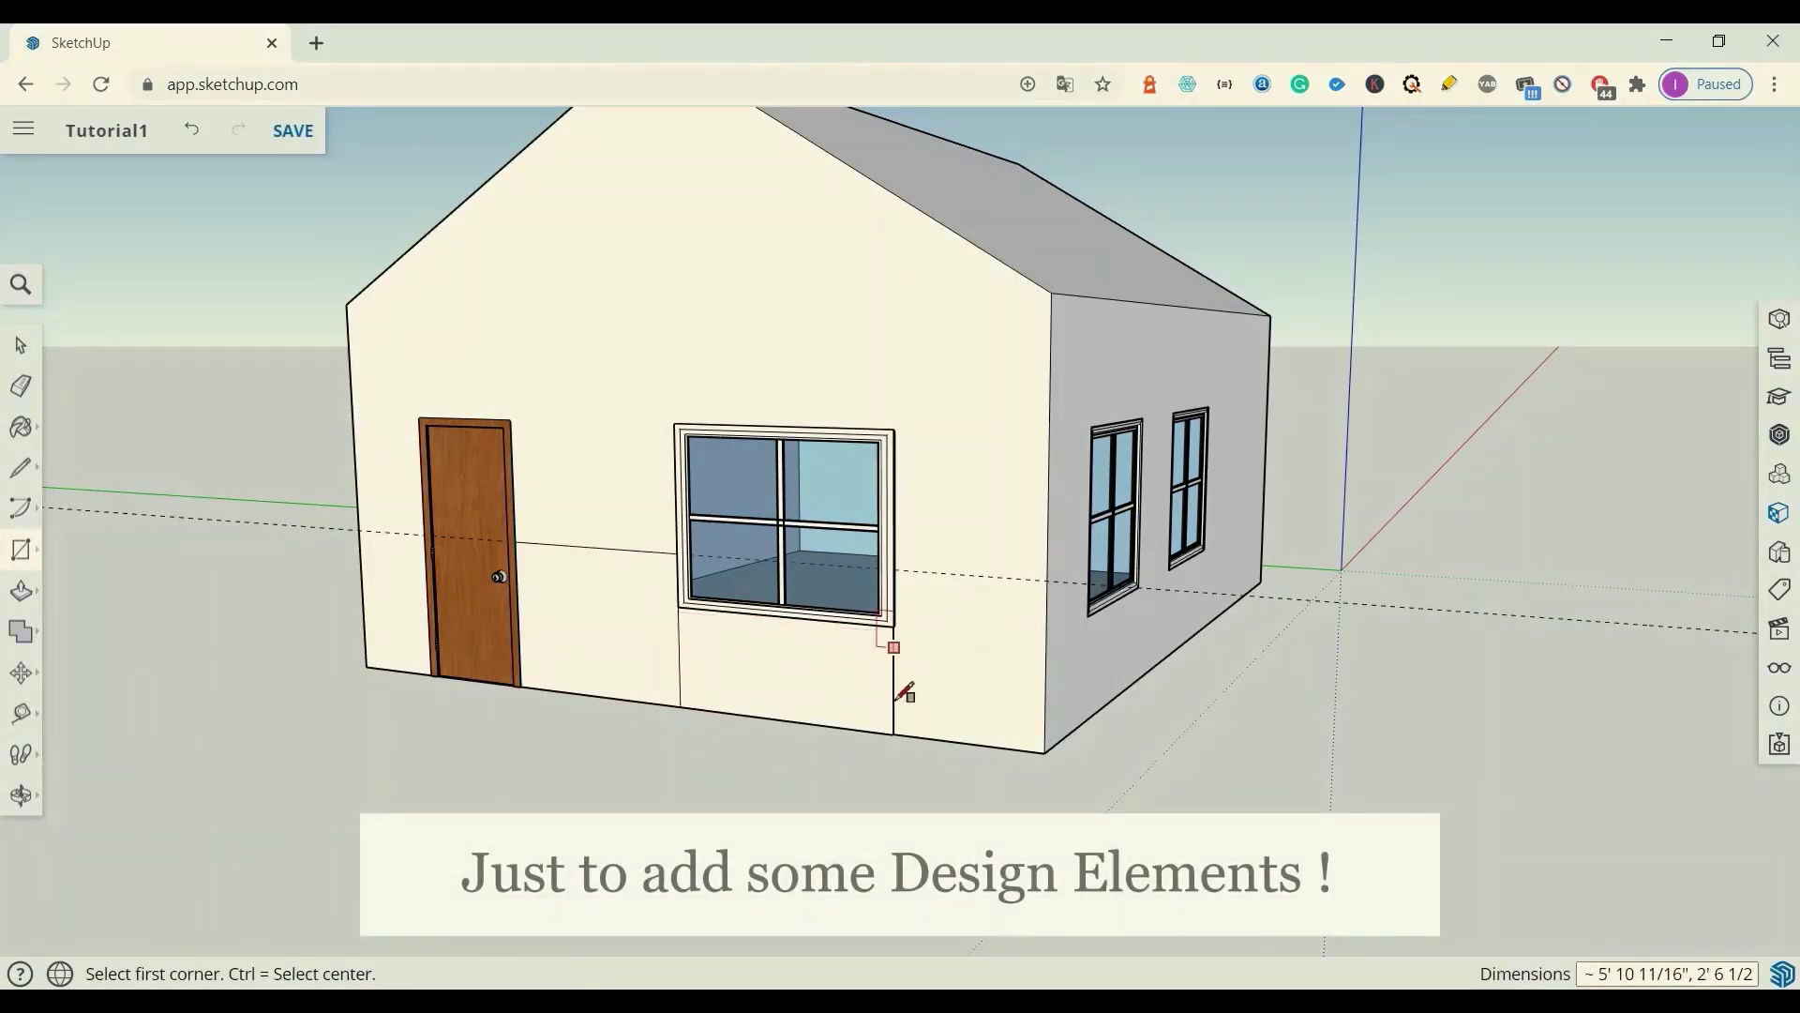
pyautogui.click(895, 715)
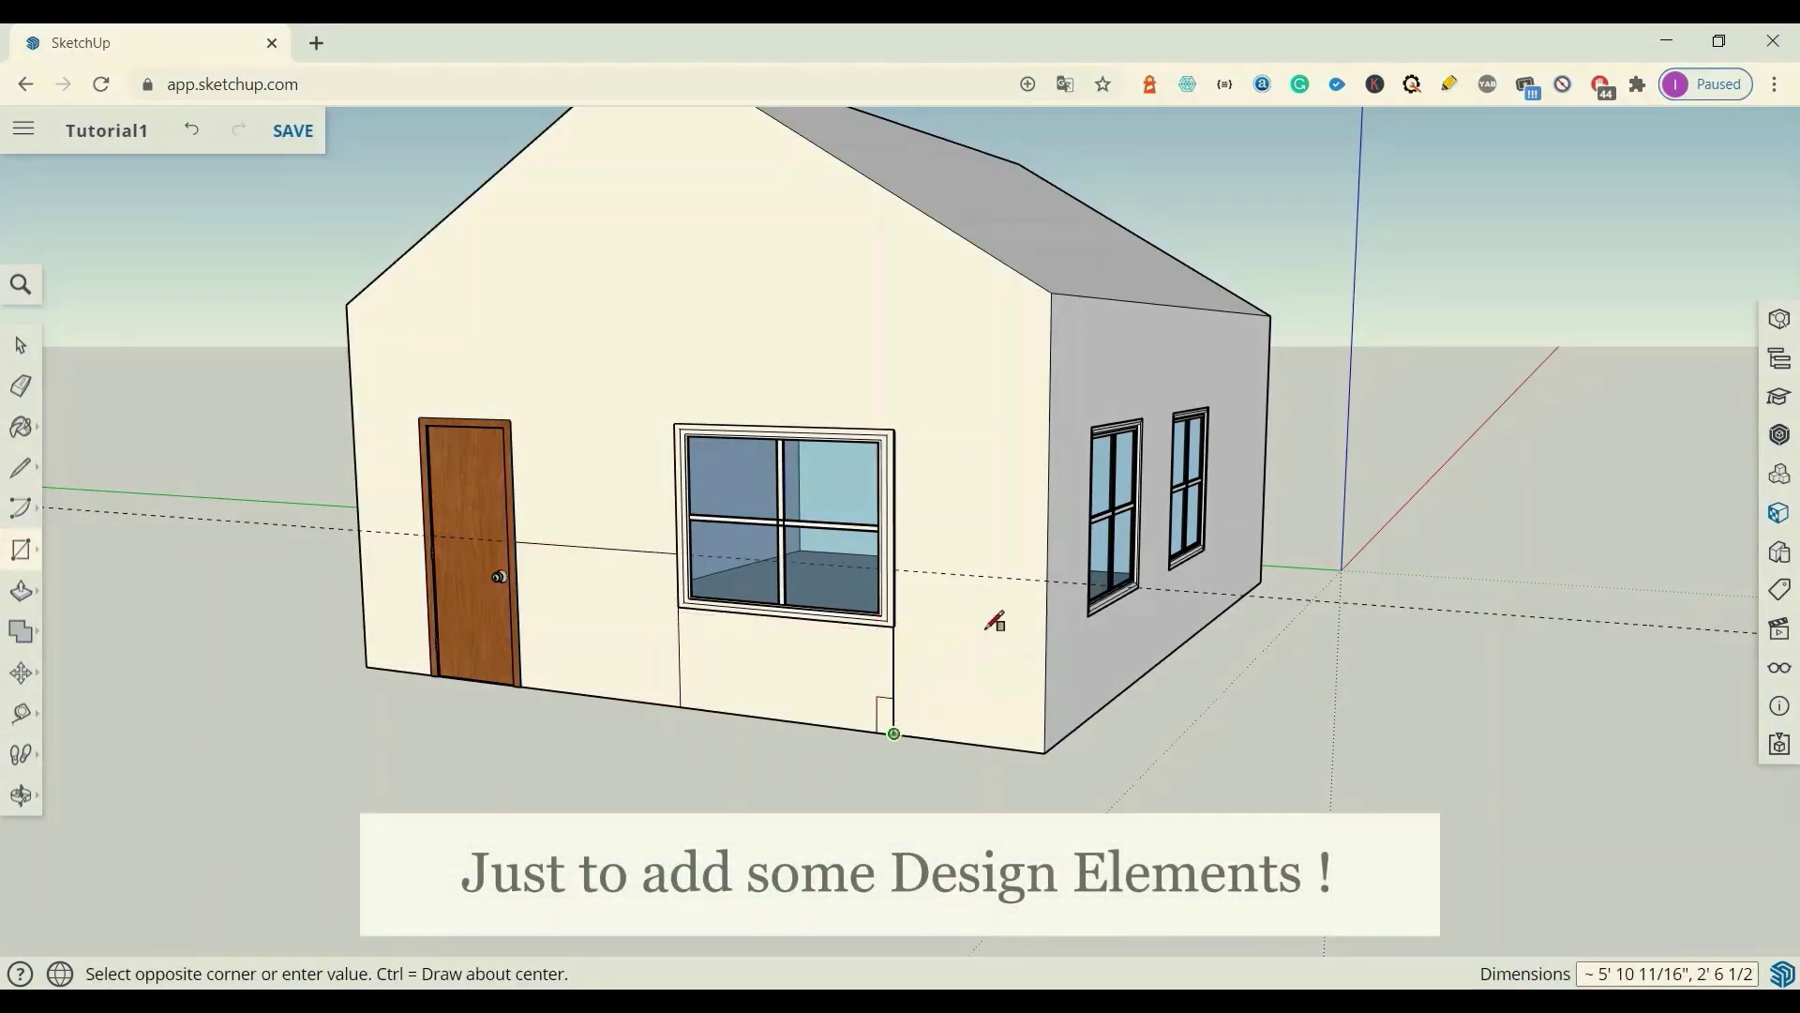
pyautogui.click(1065, 573)
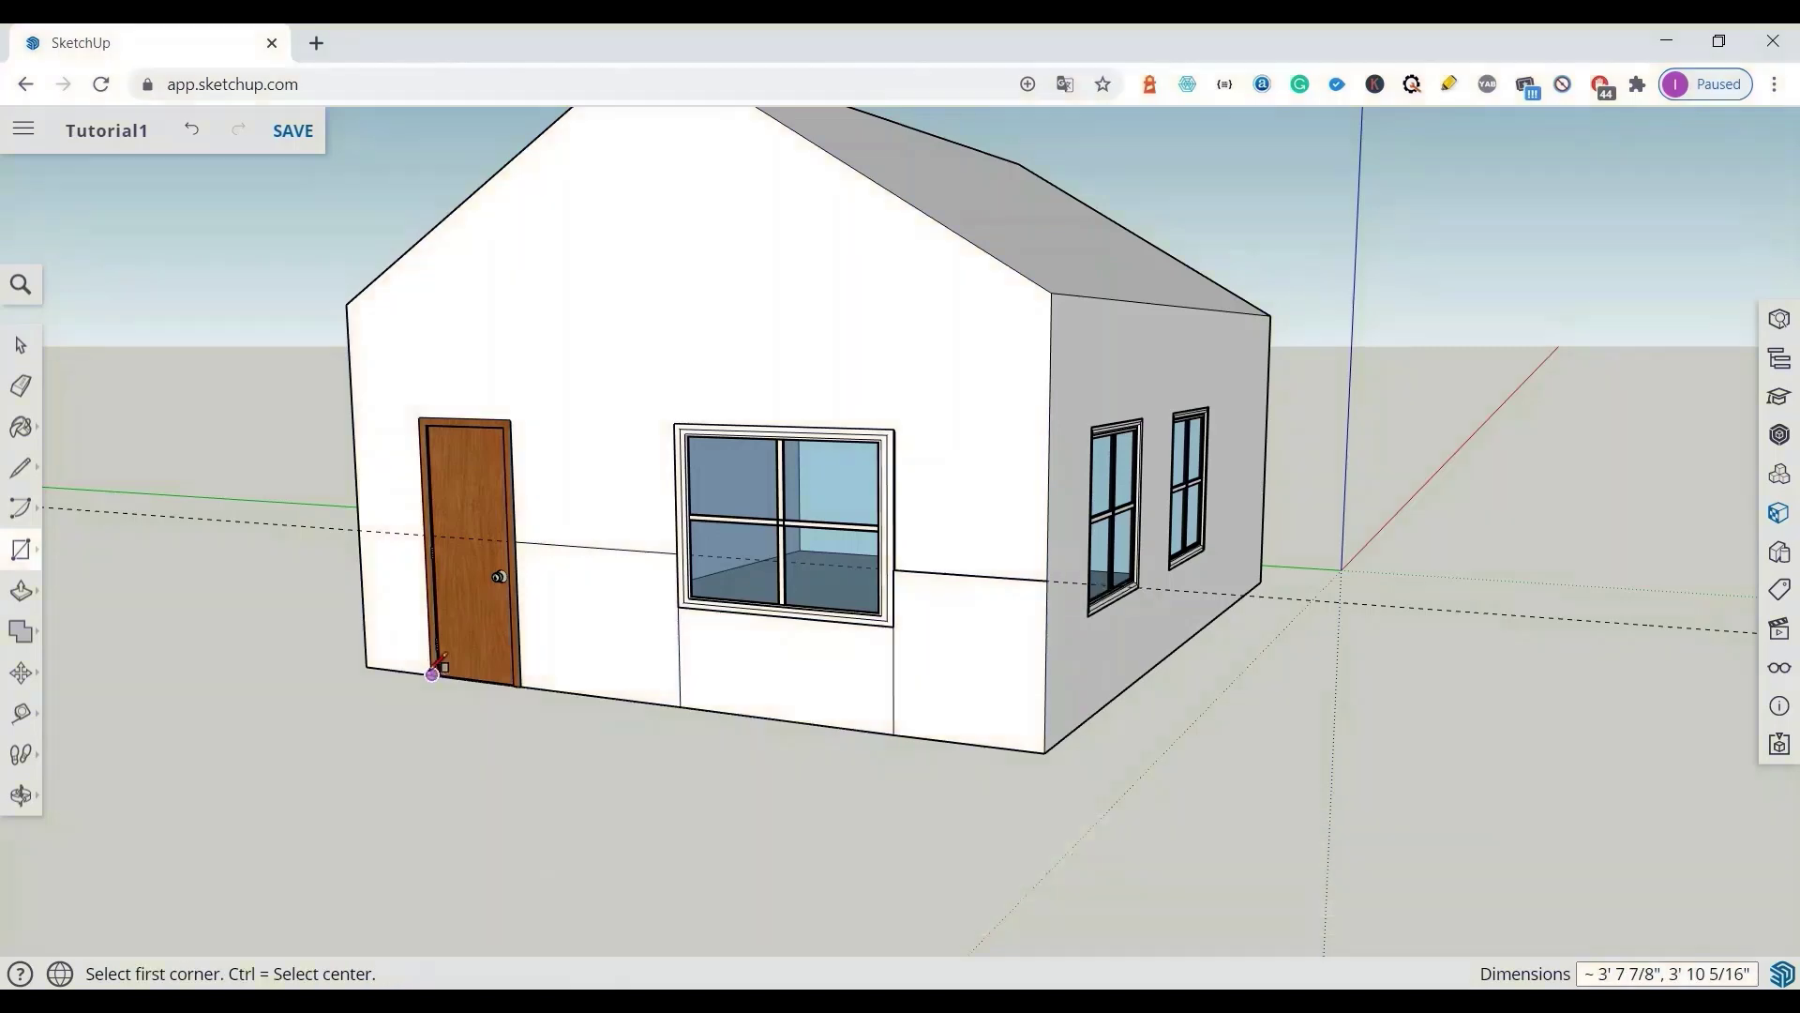
pyautogui.click(431, 672)
pyautogui.click(369, 526)
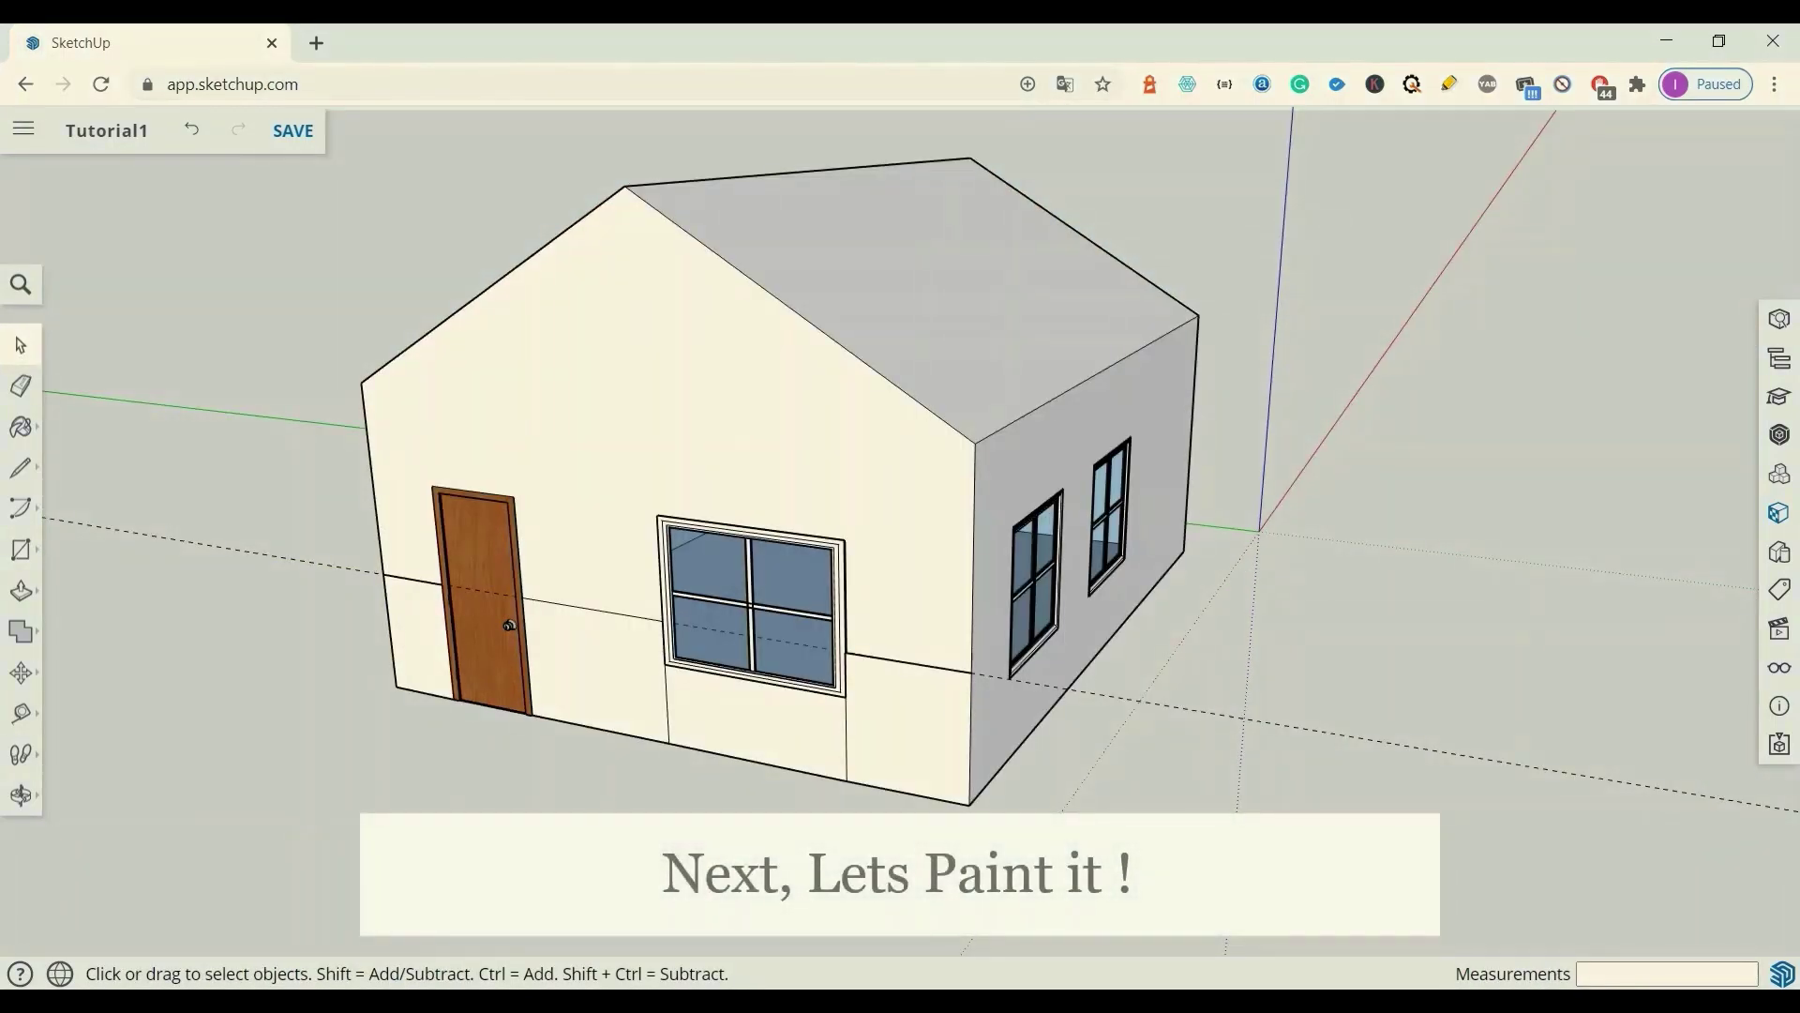
# Step: Paint both roof slopes with the dark shingle material from Materials > Roofing
pyautogui.click(21, 426)
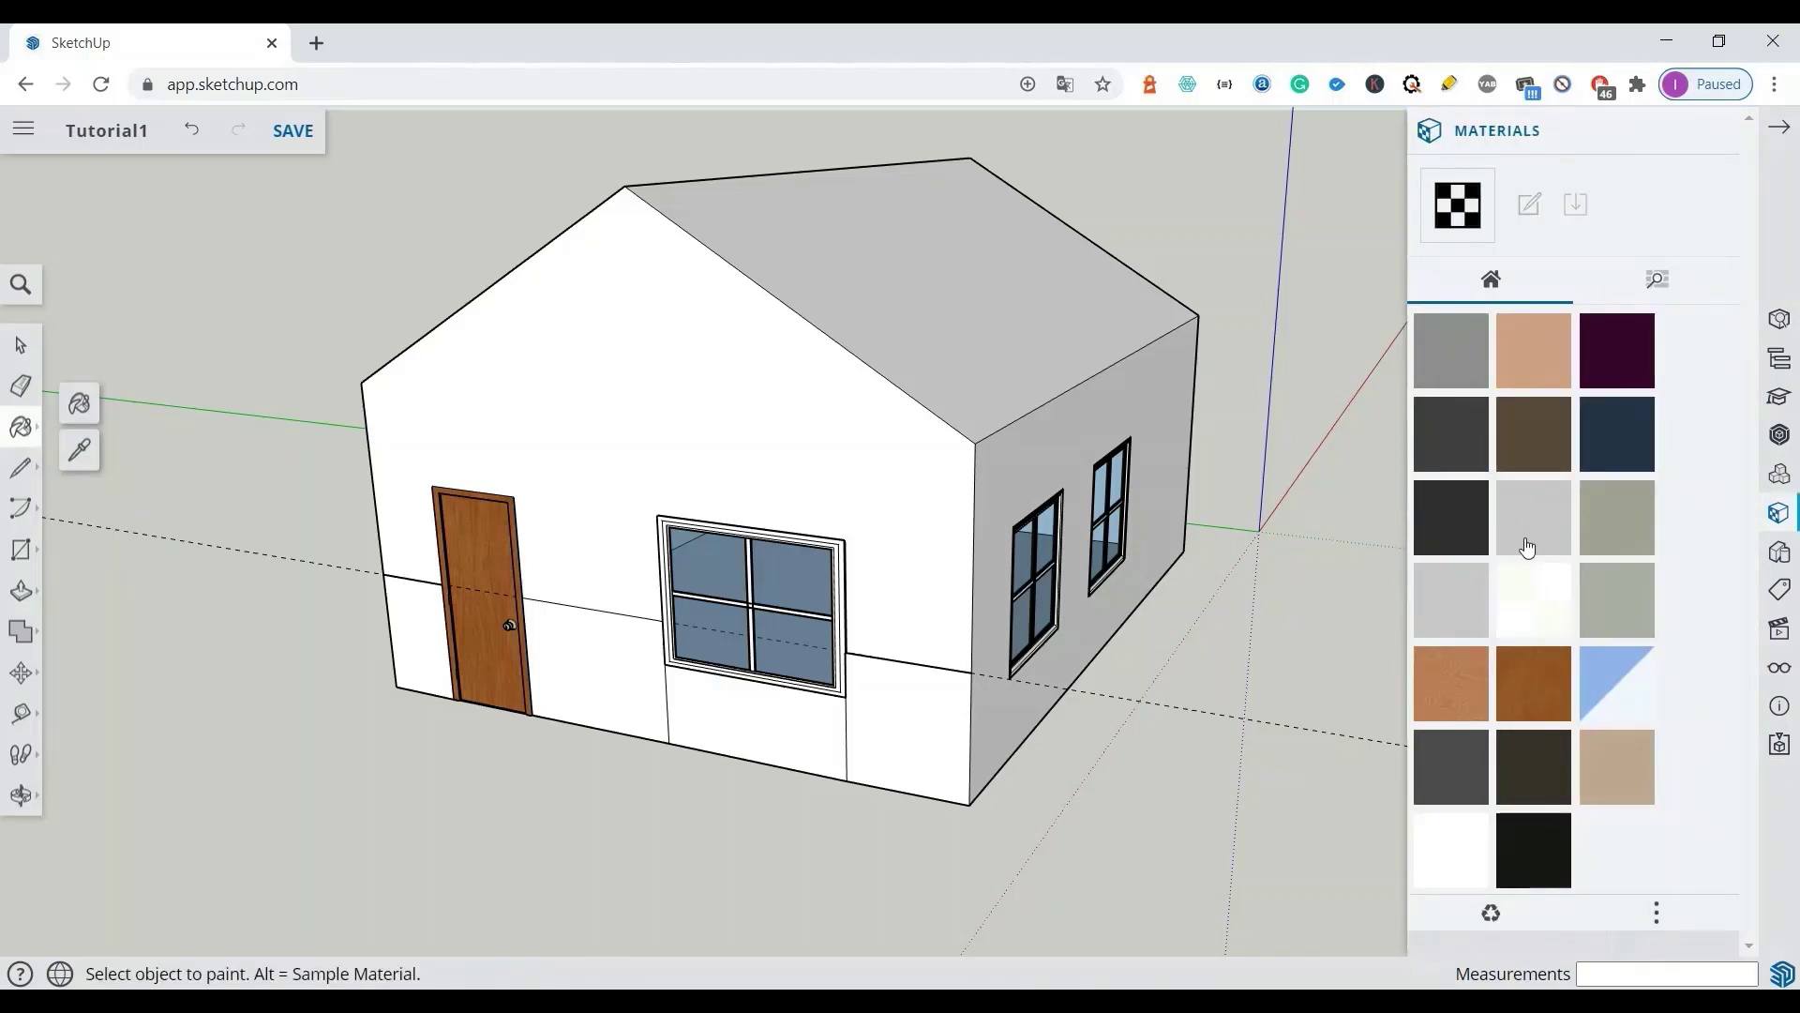
pyautogui.click(1662, 278)
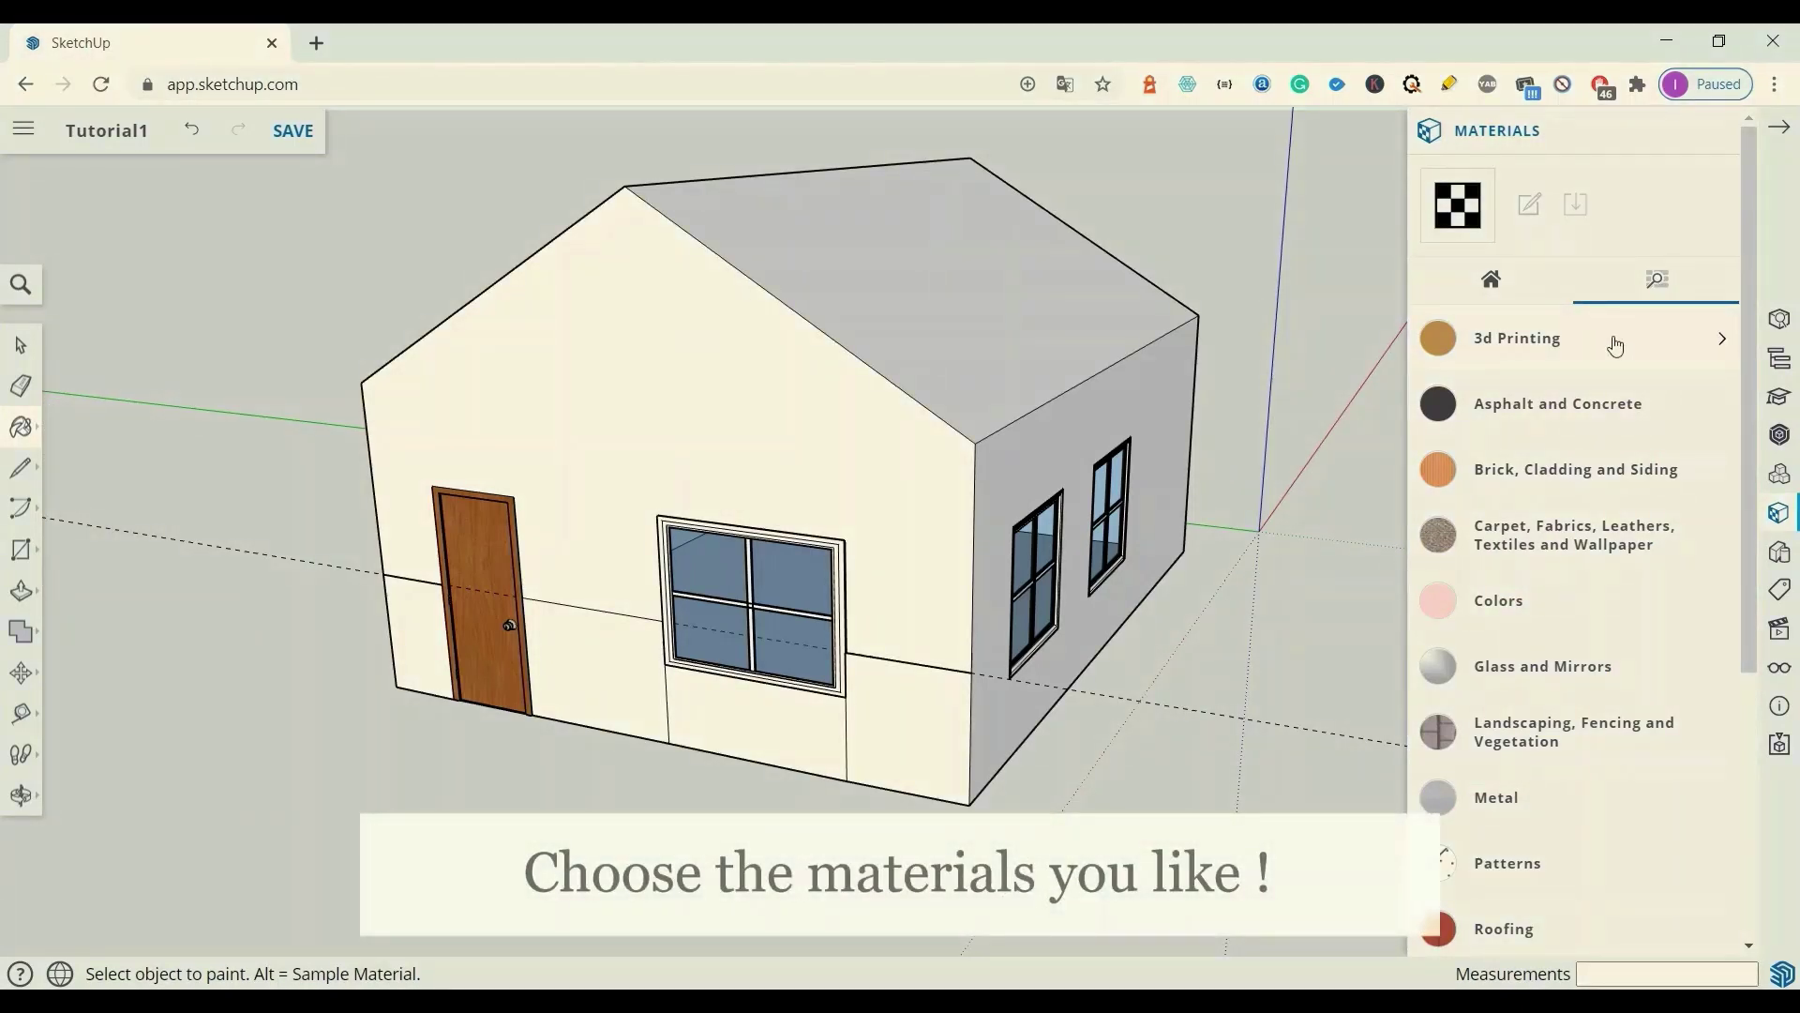
pyautogui.scroll(-3, 1608, 469)
pyautogui.scroll(-3, 1604, 478)
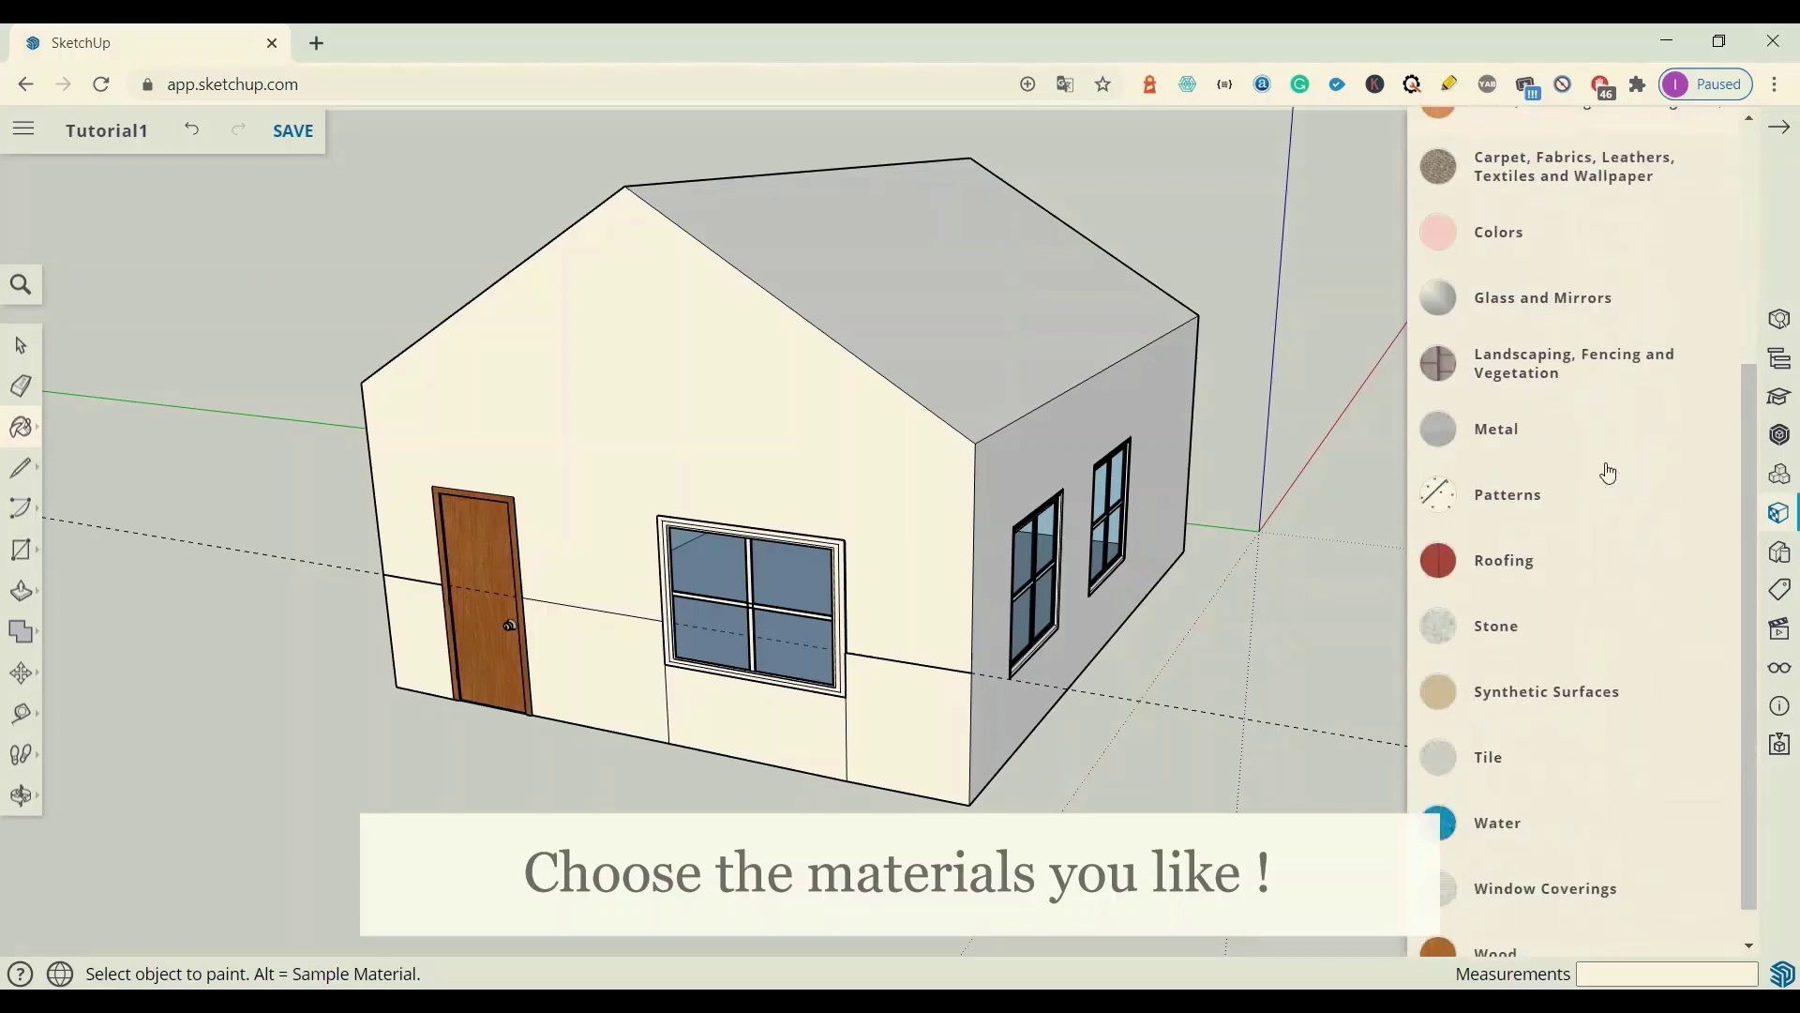
pyautogui.scroll(-1, 1600, 486)
pyautogui.click(1503, 523)
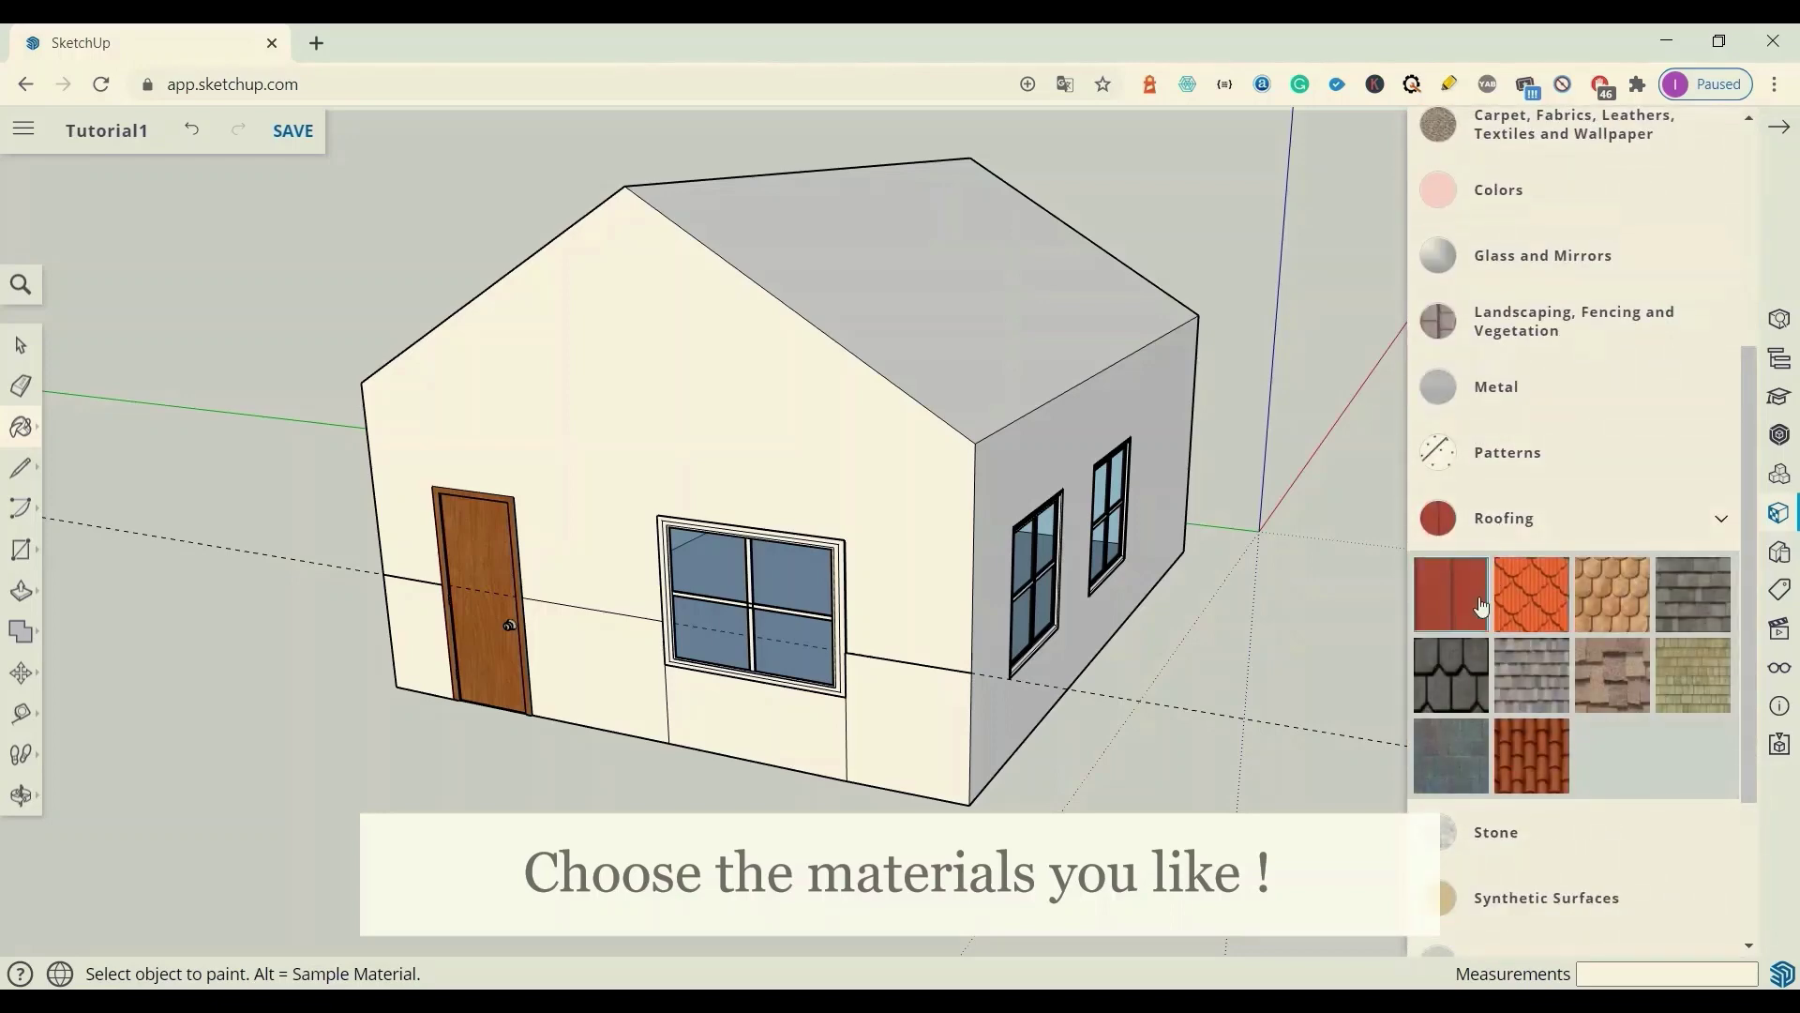
pyautogui.click(1460, 676)
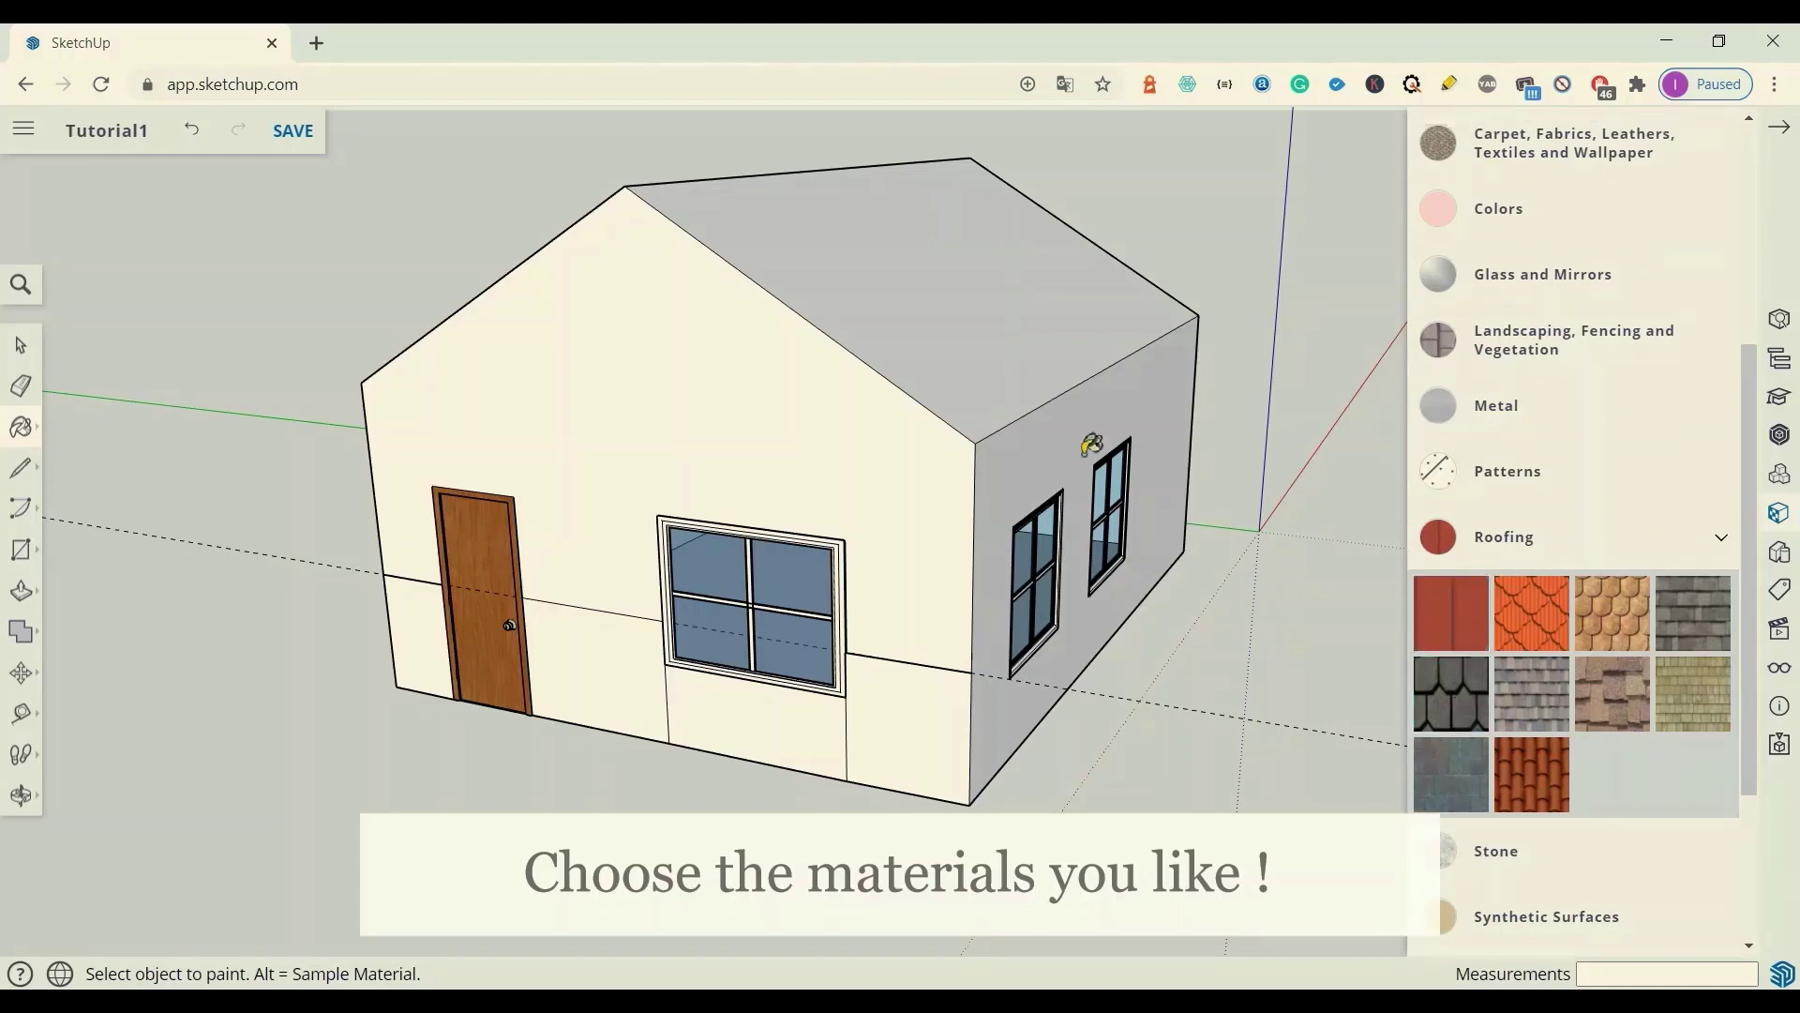
pyautogui.click(877, 259)
pyautogui.moveTo(878, 260)
pyautogui.mouseDown(button='middle')
pyautogui.moveTo(619, 232)
pyautogui.moveTo(689, 243)
pyautogui.mouseUp(button='middle')
pyautogui.click(617, 231)
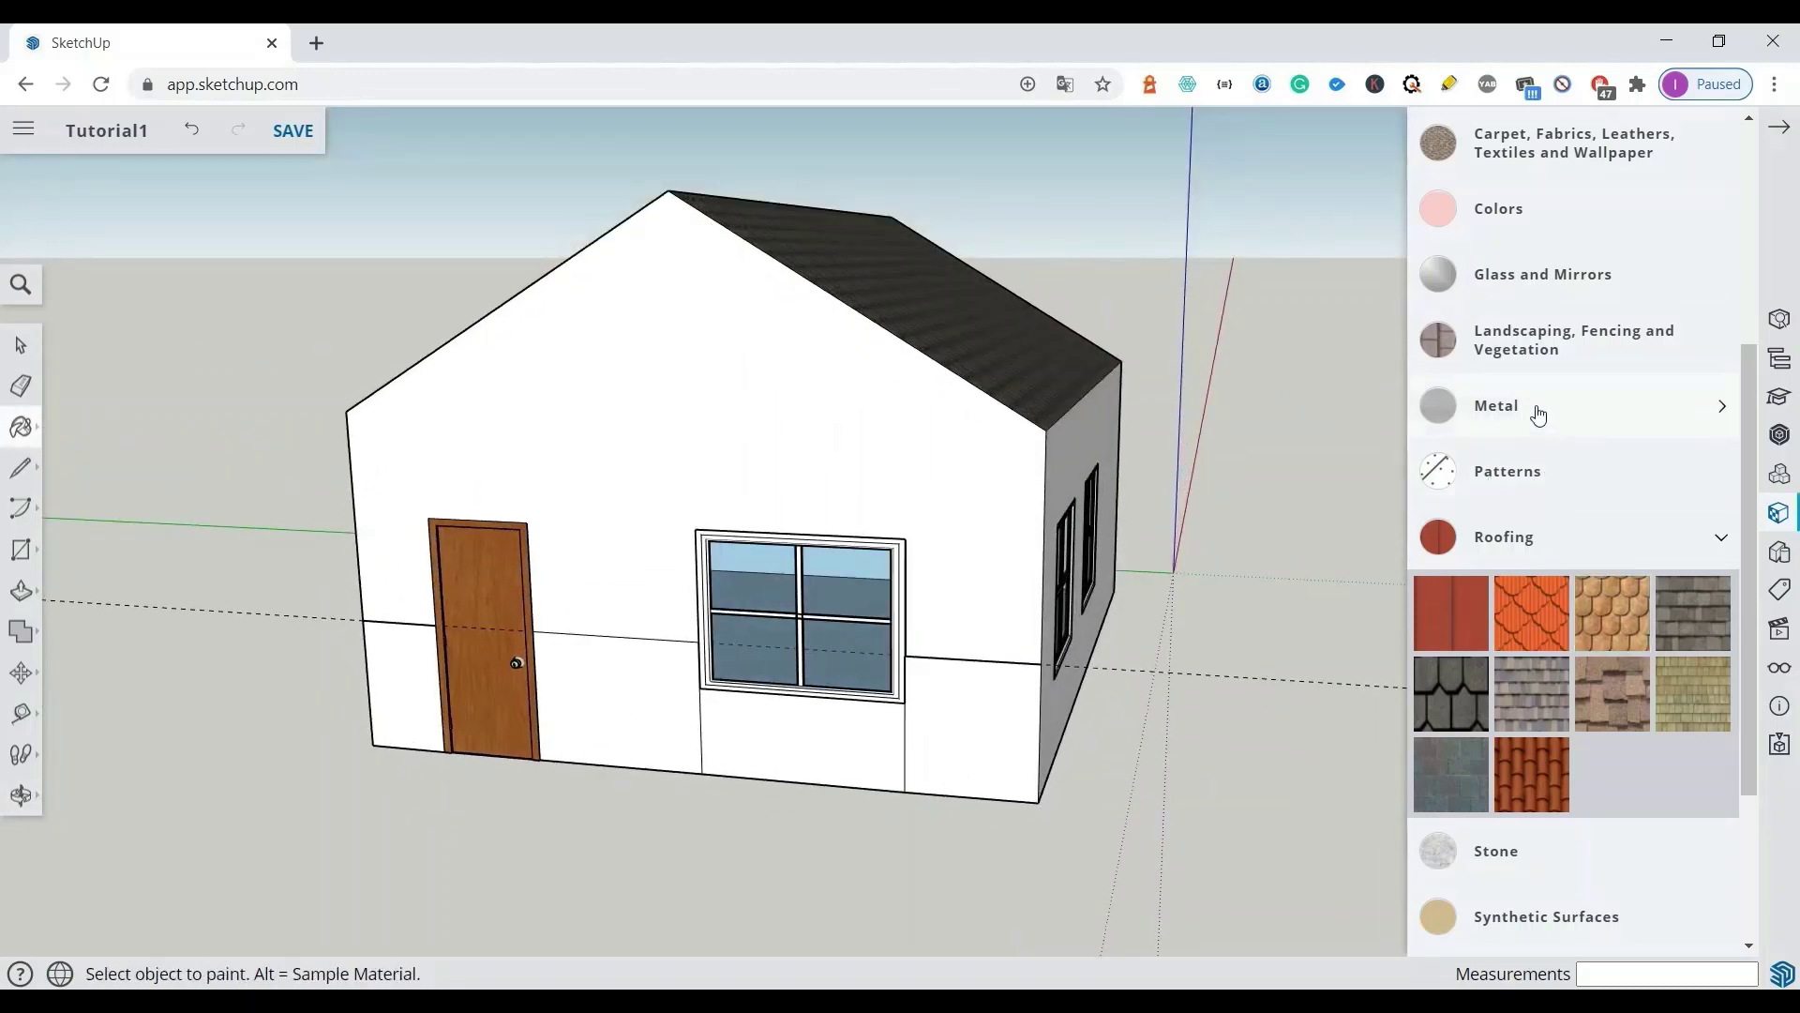
pyautogui.scroll(-3, 1527, 422)
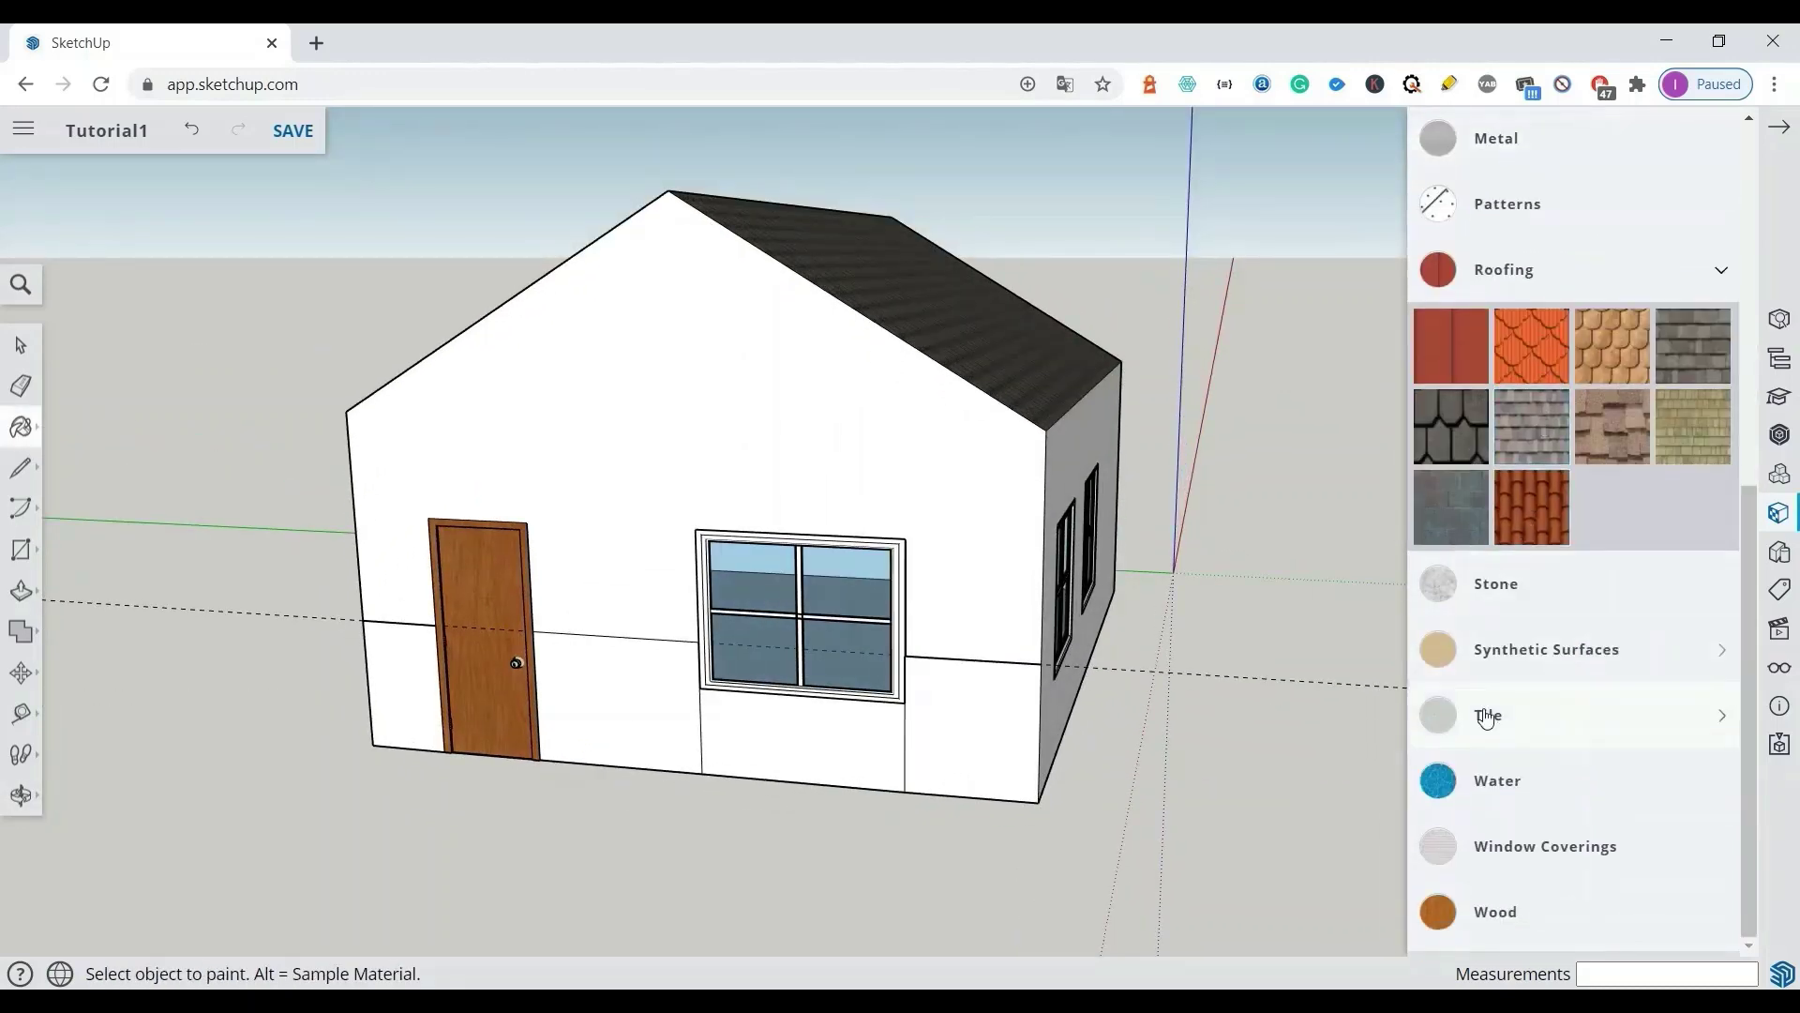
# Step: Pick Brick Antique 01 from the Brick, Cladding and Siding materials
pyautogui.click(1490, 720)
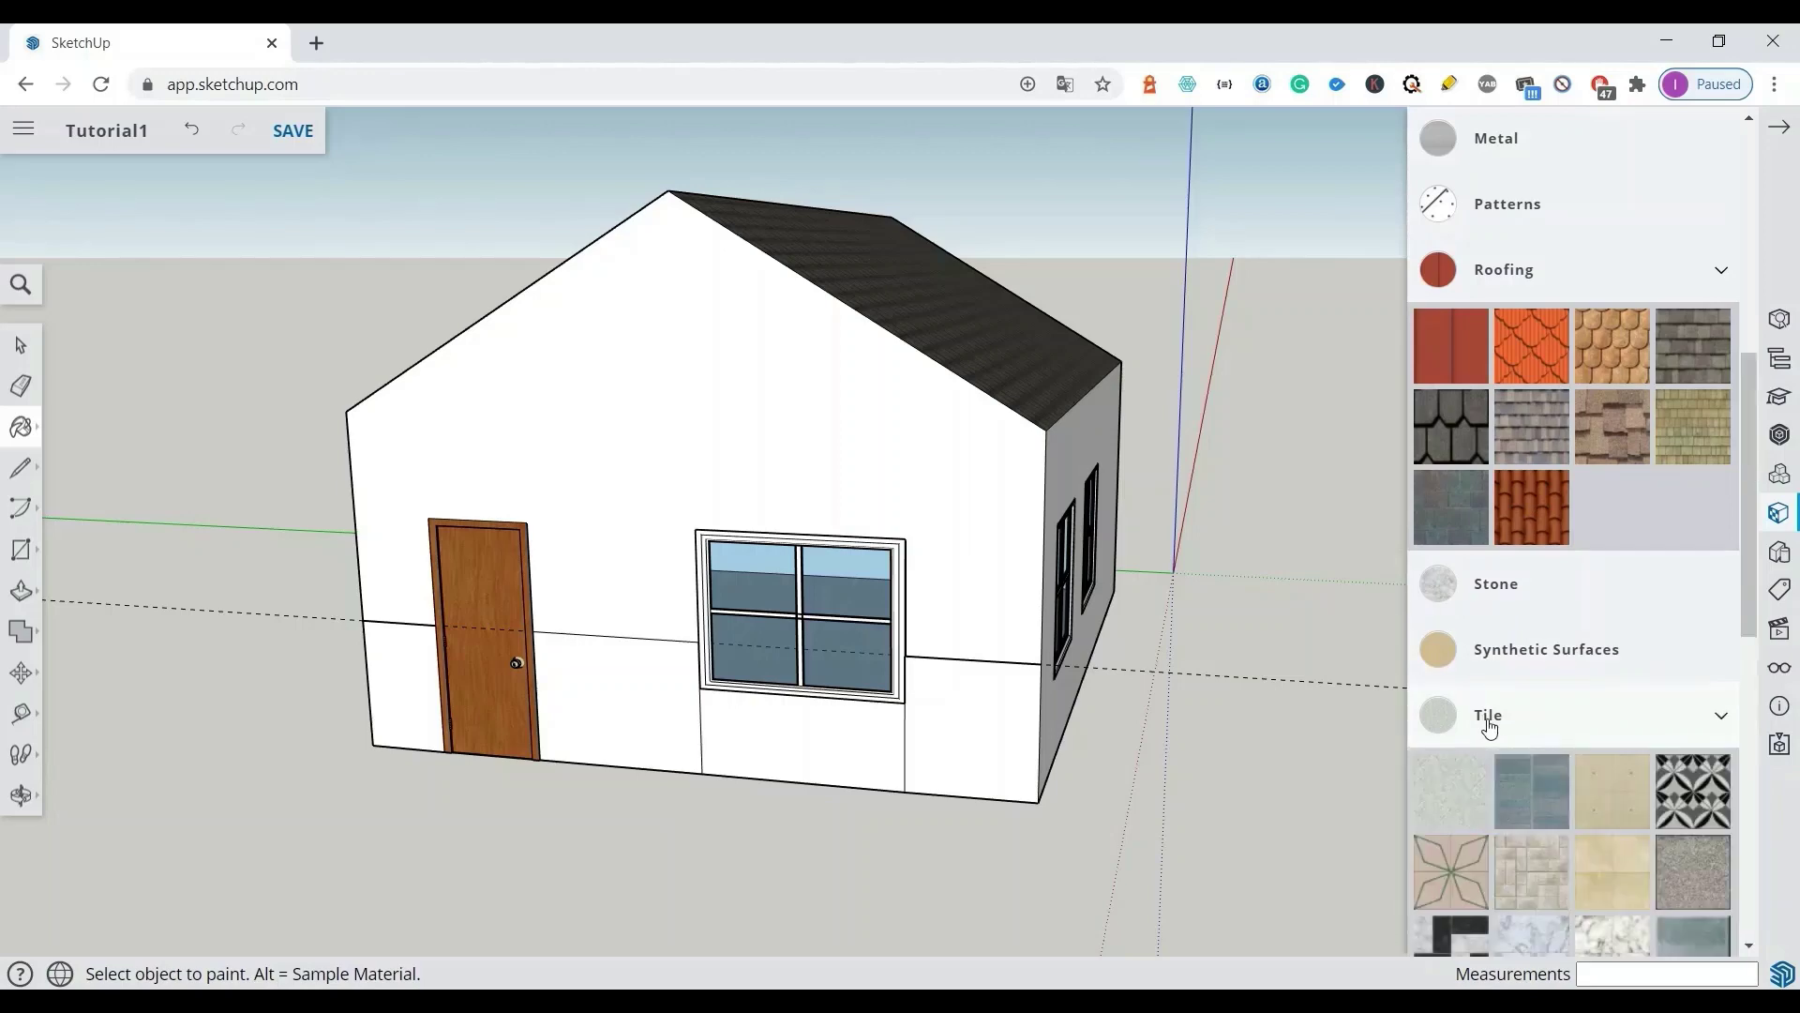
pyautogui.scroll(-3, 1526, 634)
pyautogui.scroll(8, 1526, 606)
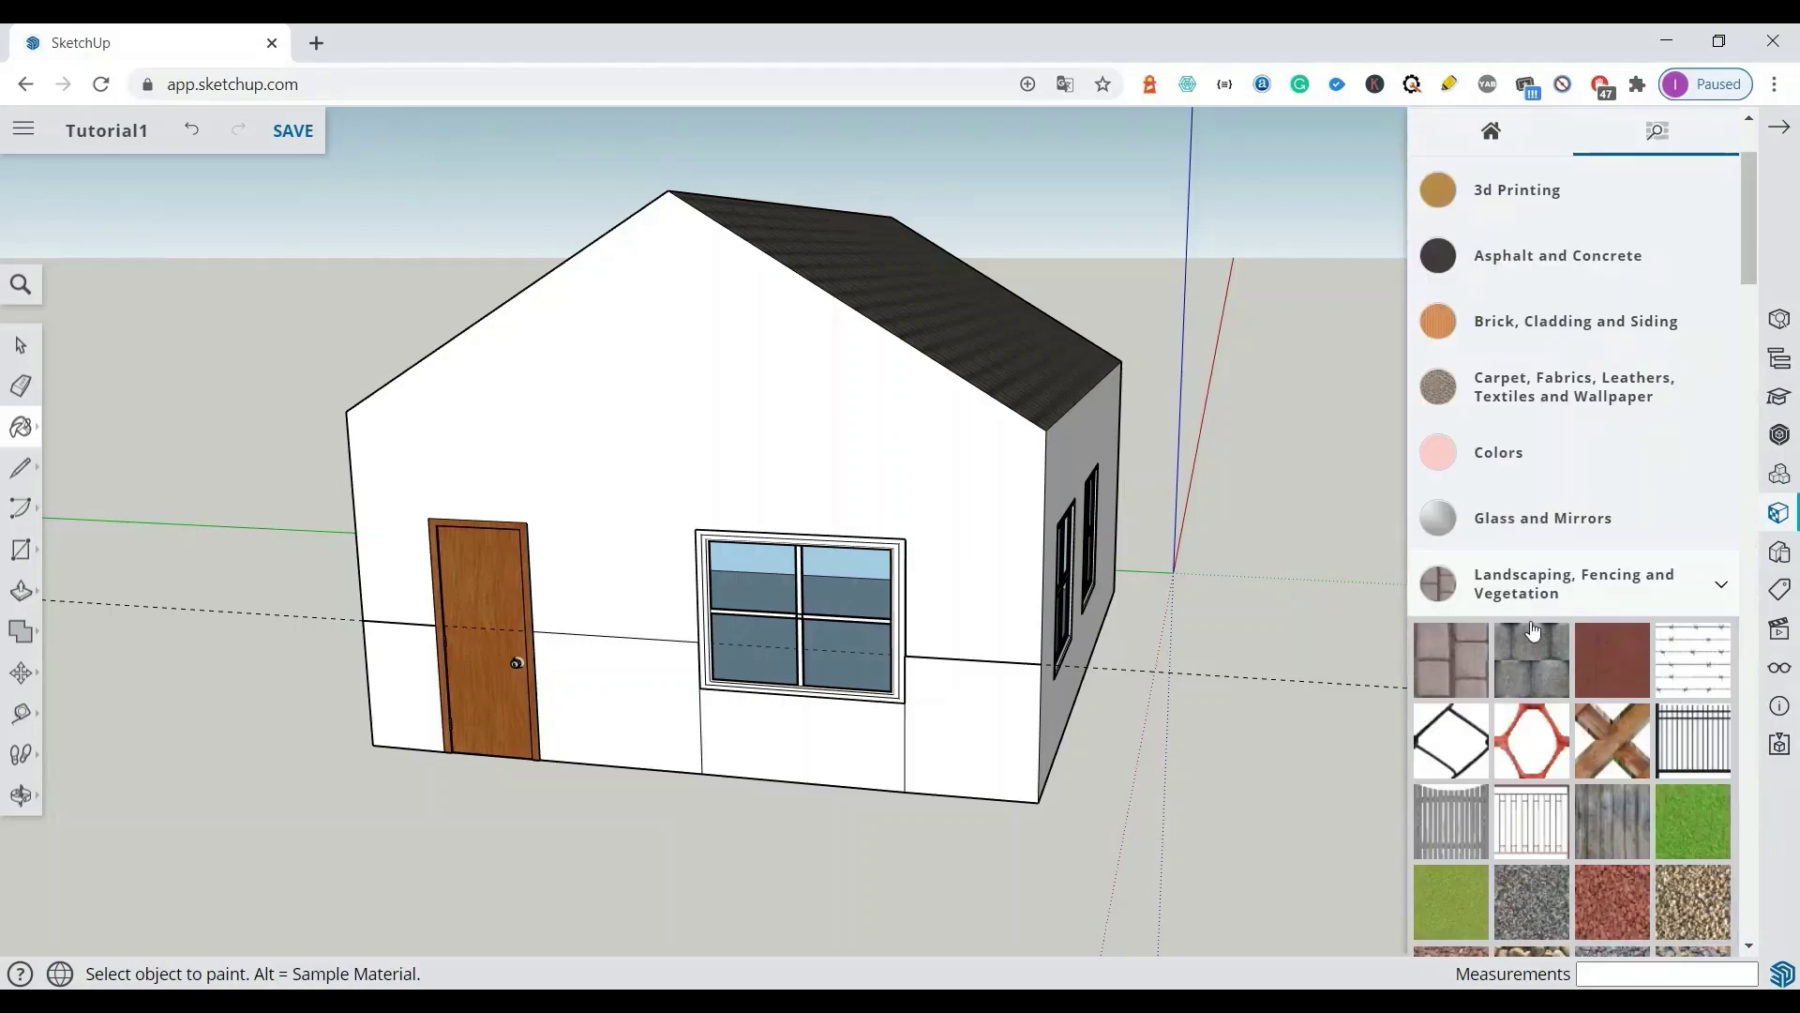
pyautogui.scroll(3, 1533, 631)
pyautogui.click(1556, 515)
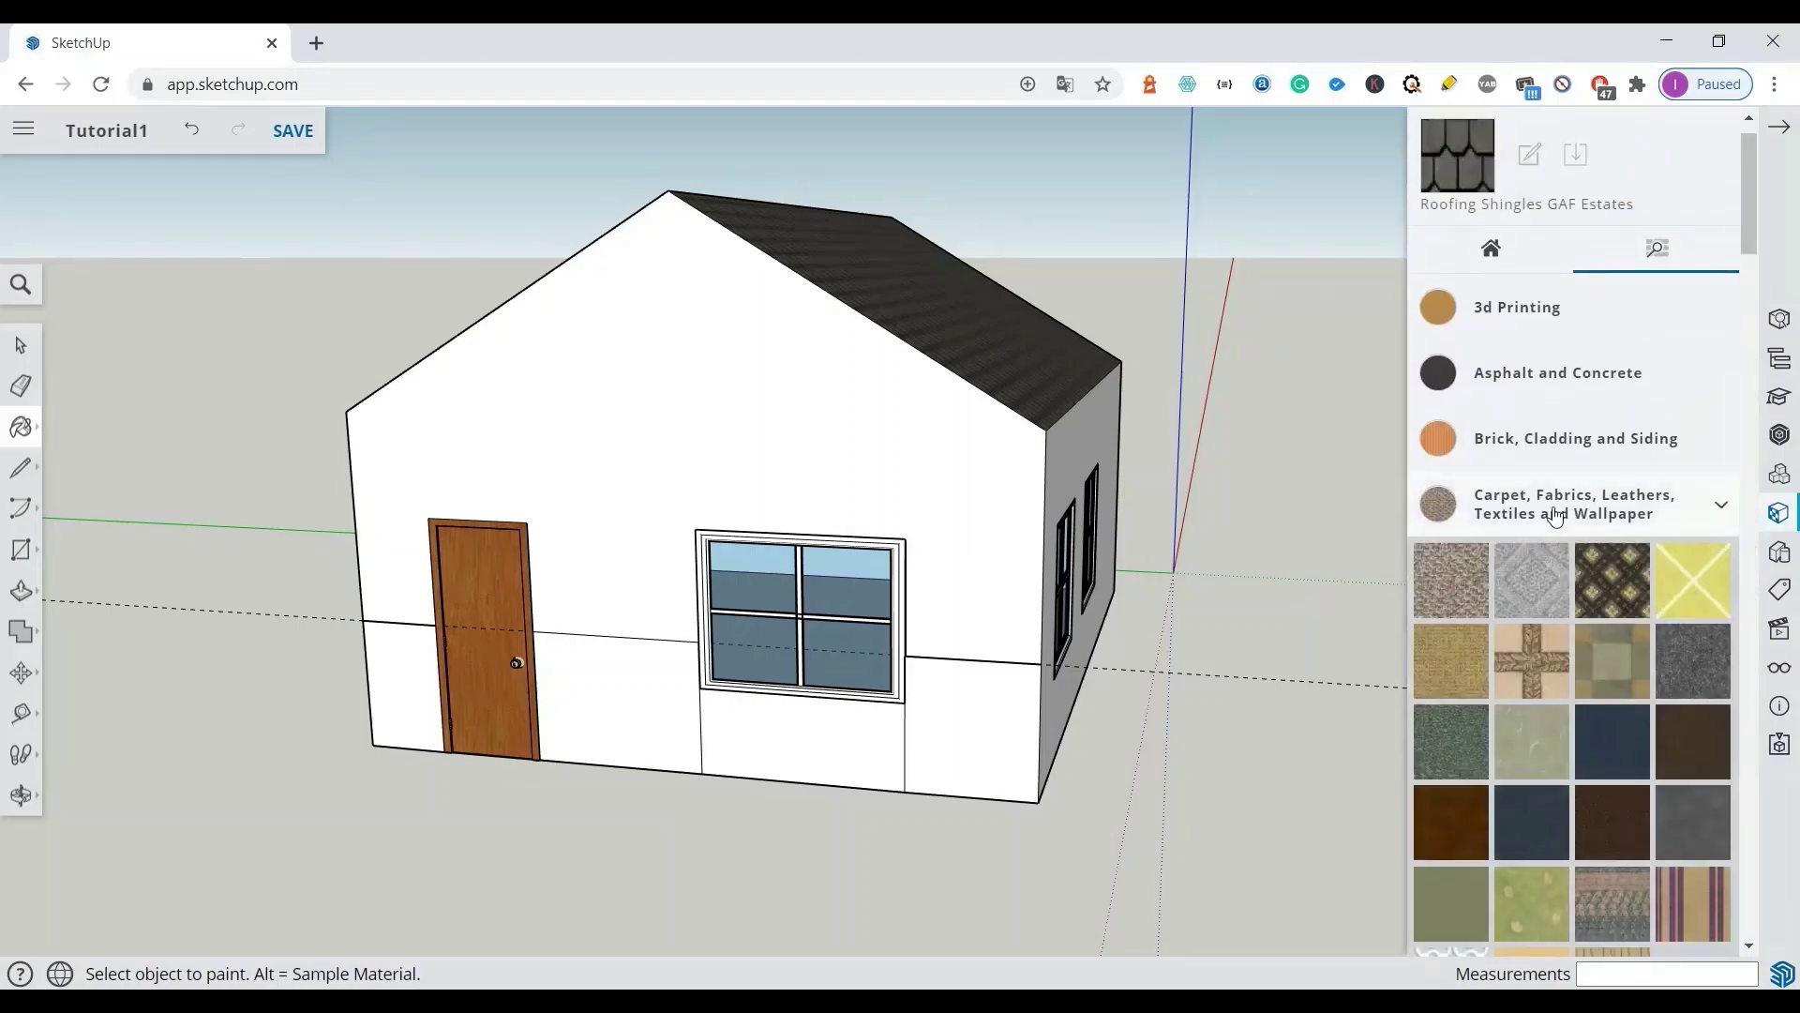
pyautogui.scroll(1, 1593, 703)
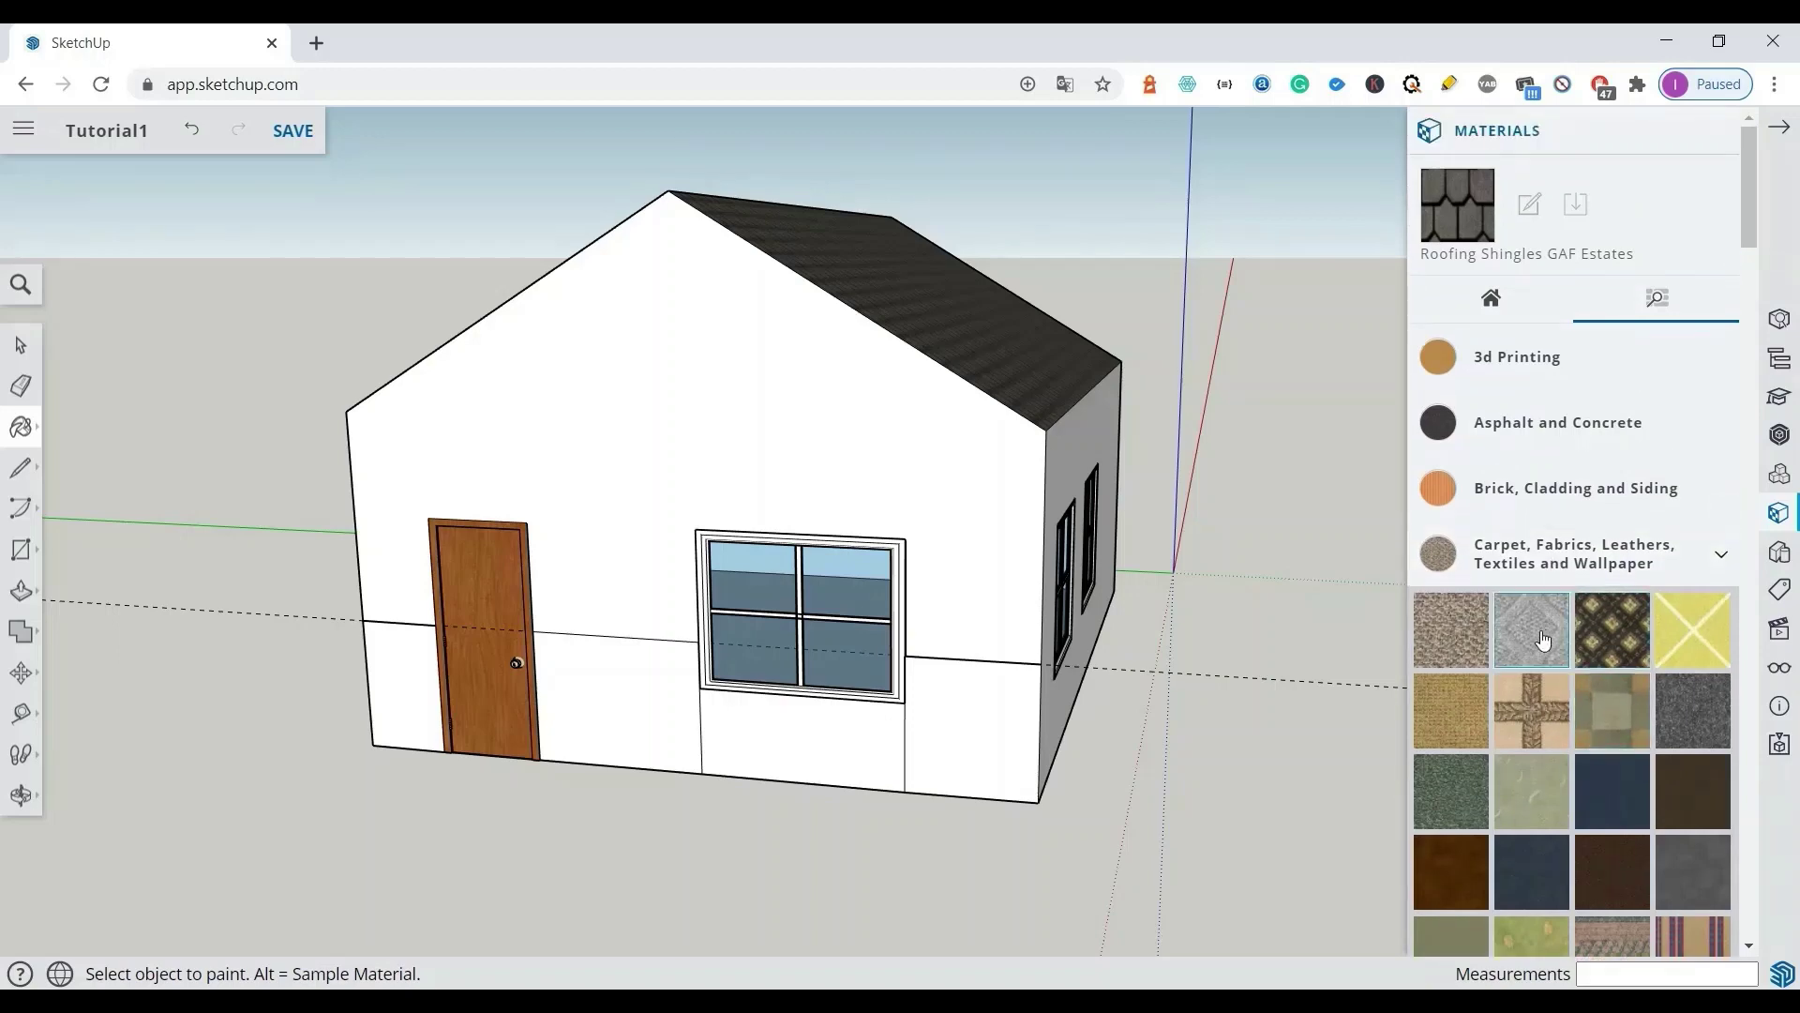
pyautogui.click(1542, 495)
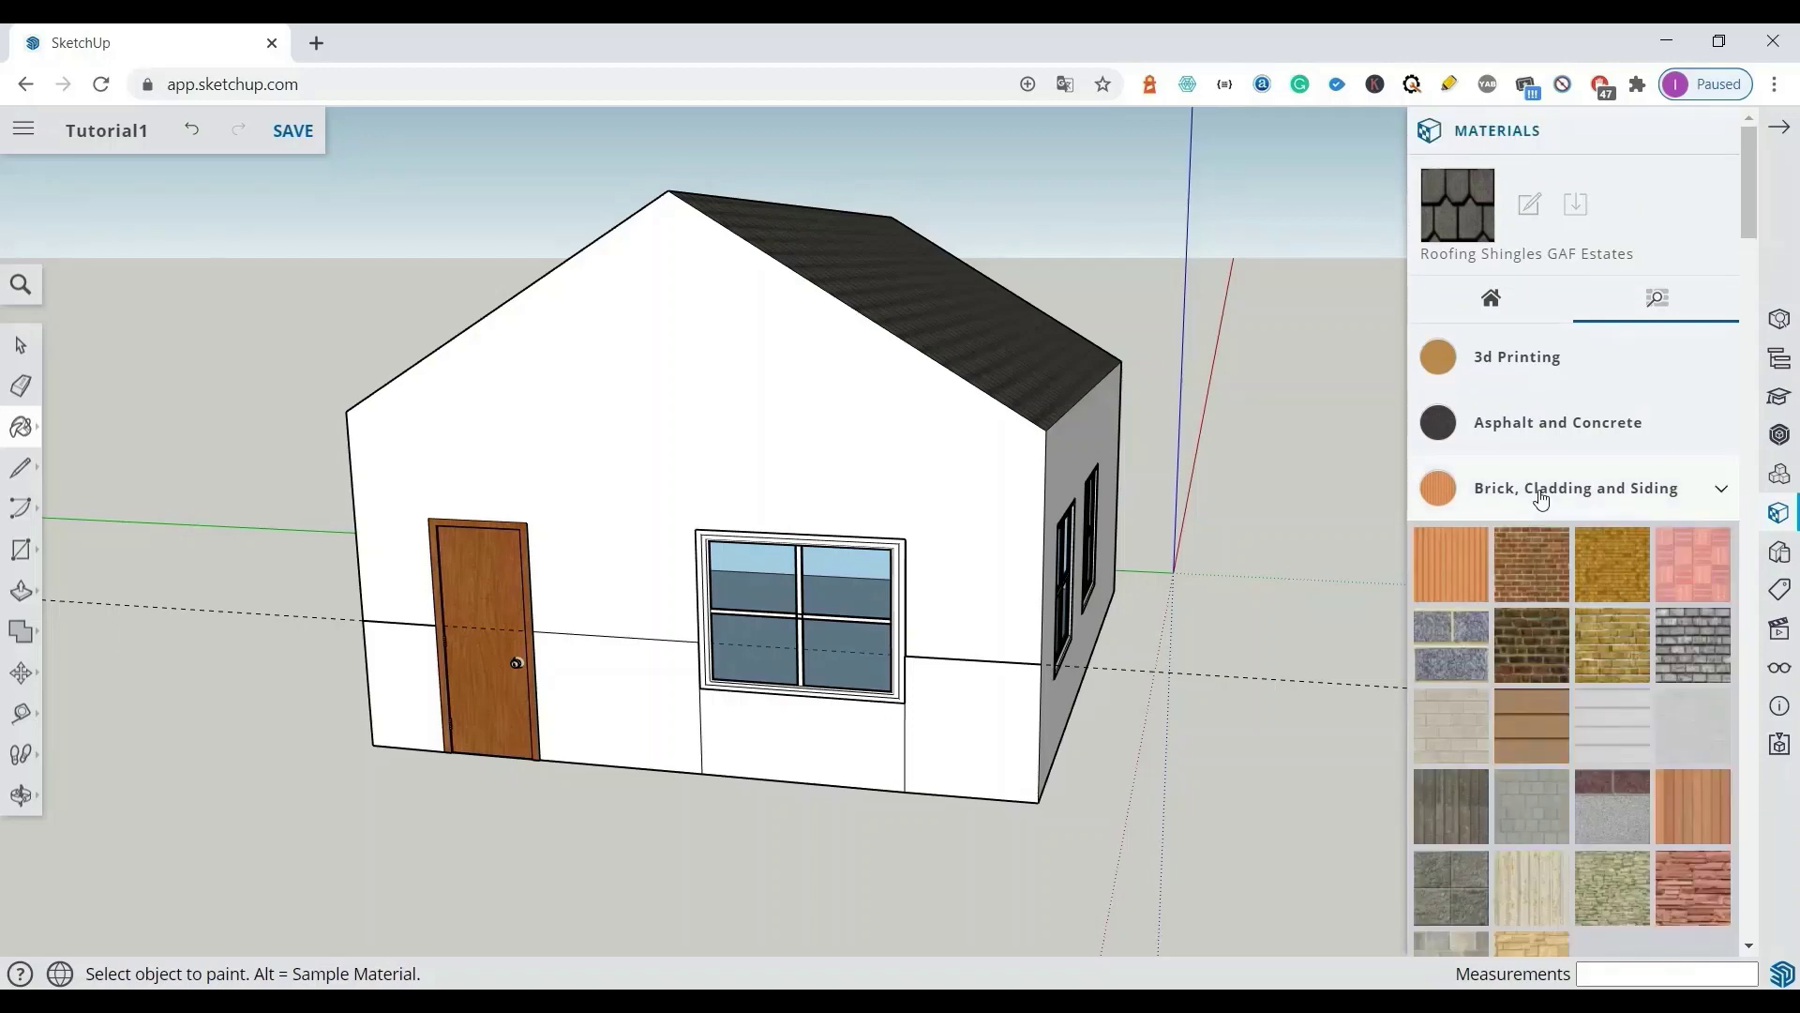
pyautogui.scroll(-2, 1551, 647)
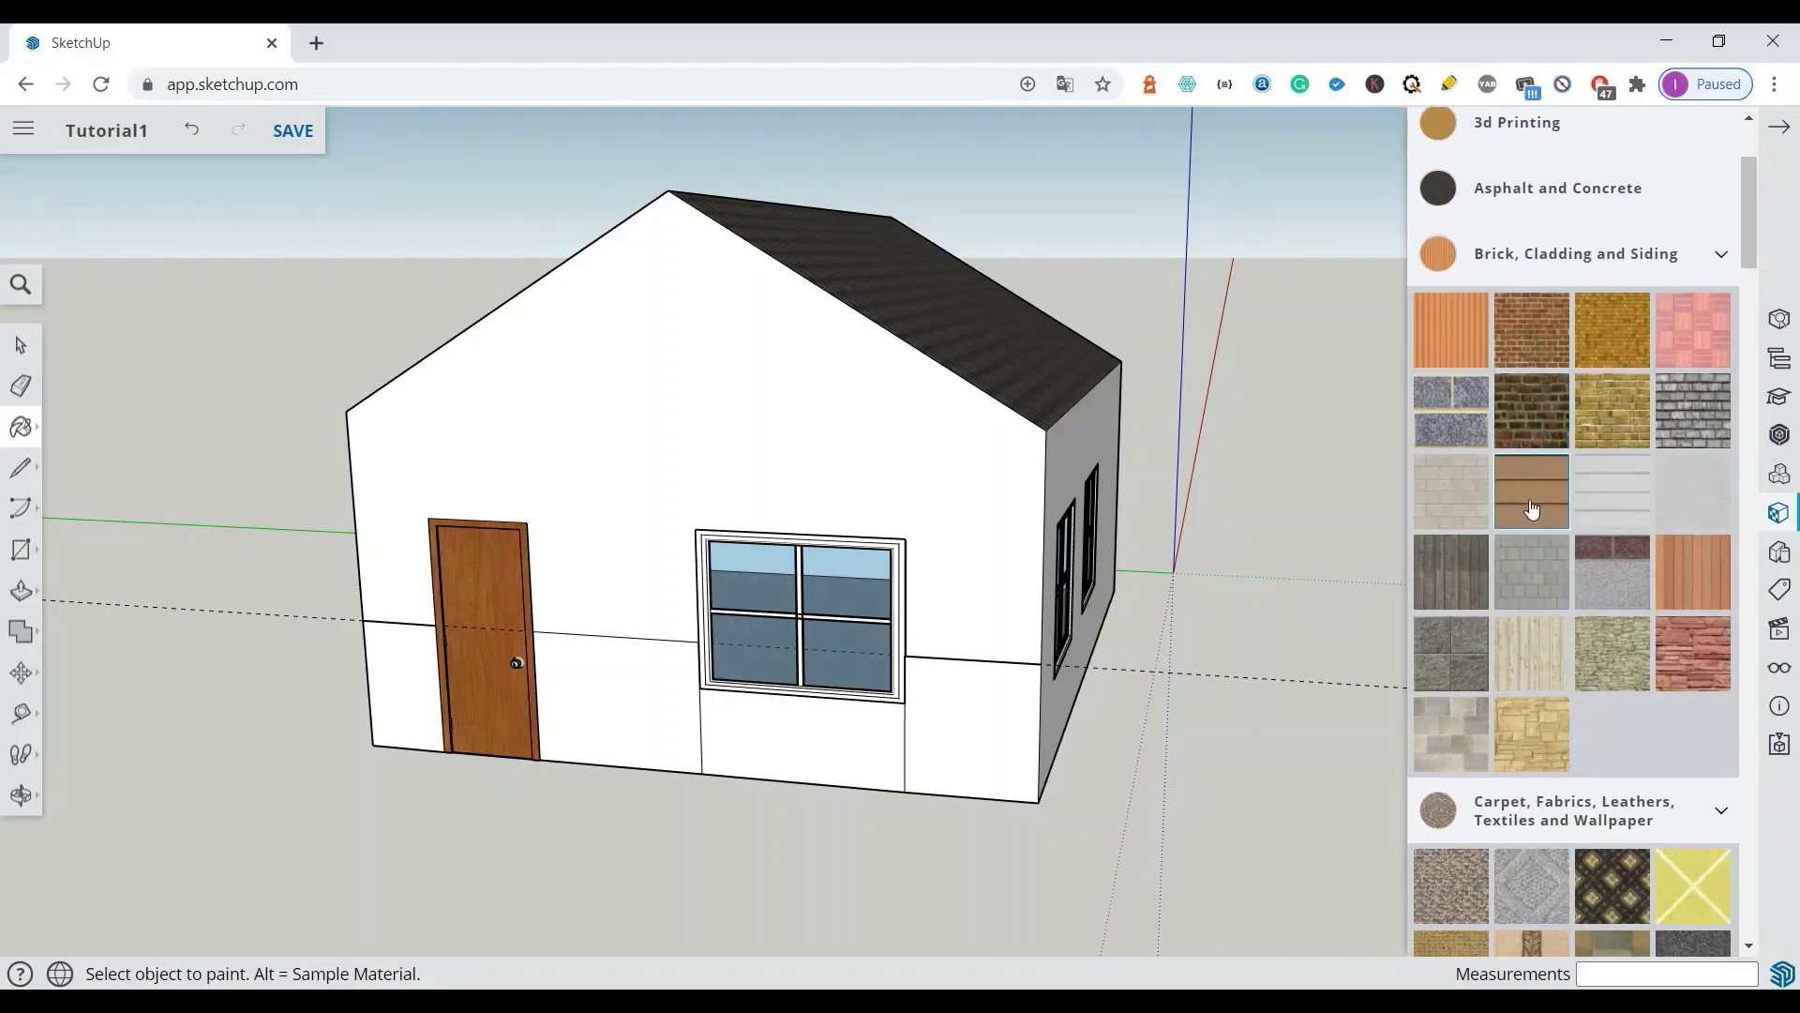
pyautogui.click(1531, 331)
# Step: Brick the four lower wall faces around the door and window
pyautogui.click(964, 717)
pyautogui.click(865, 724)
pyautogui.click(643, 703)
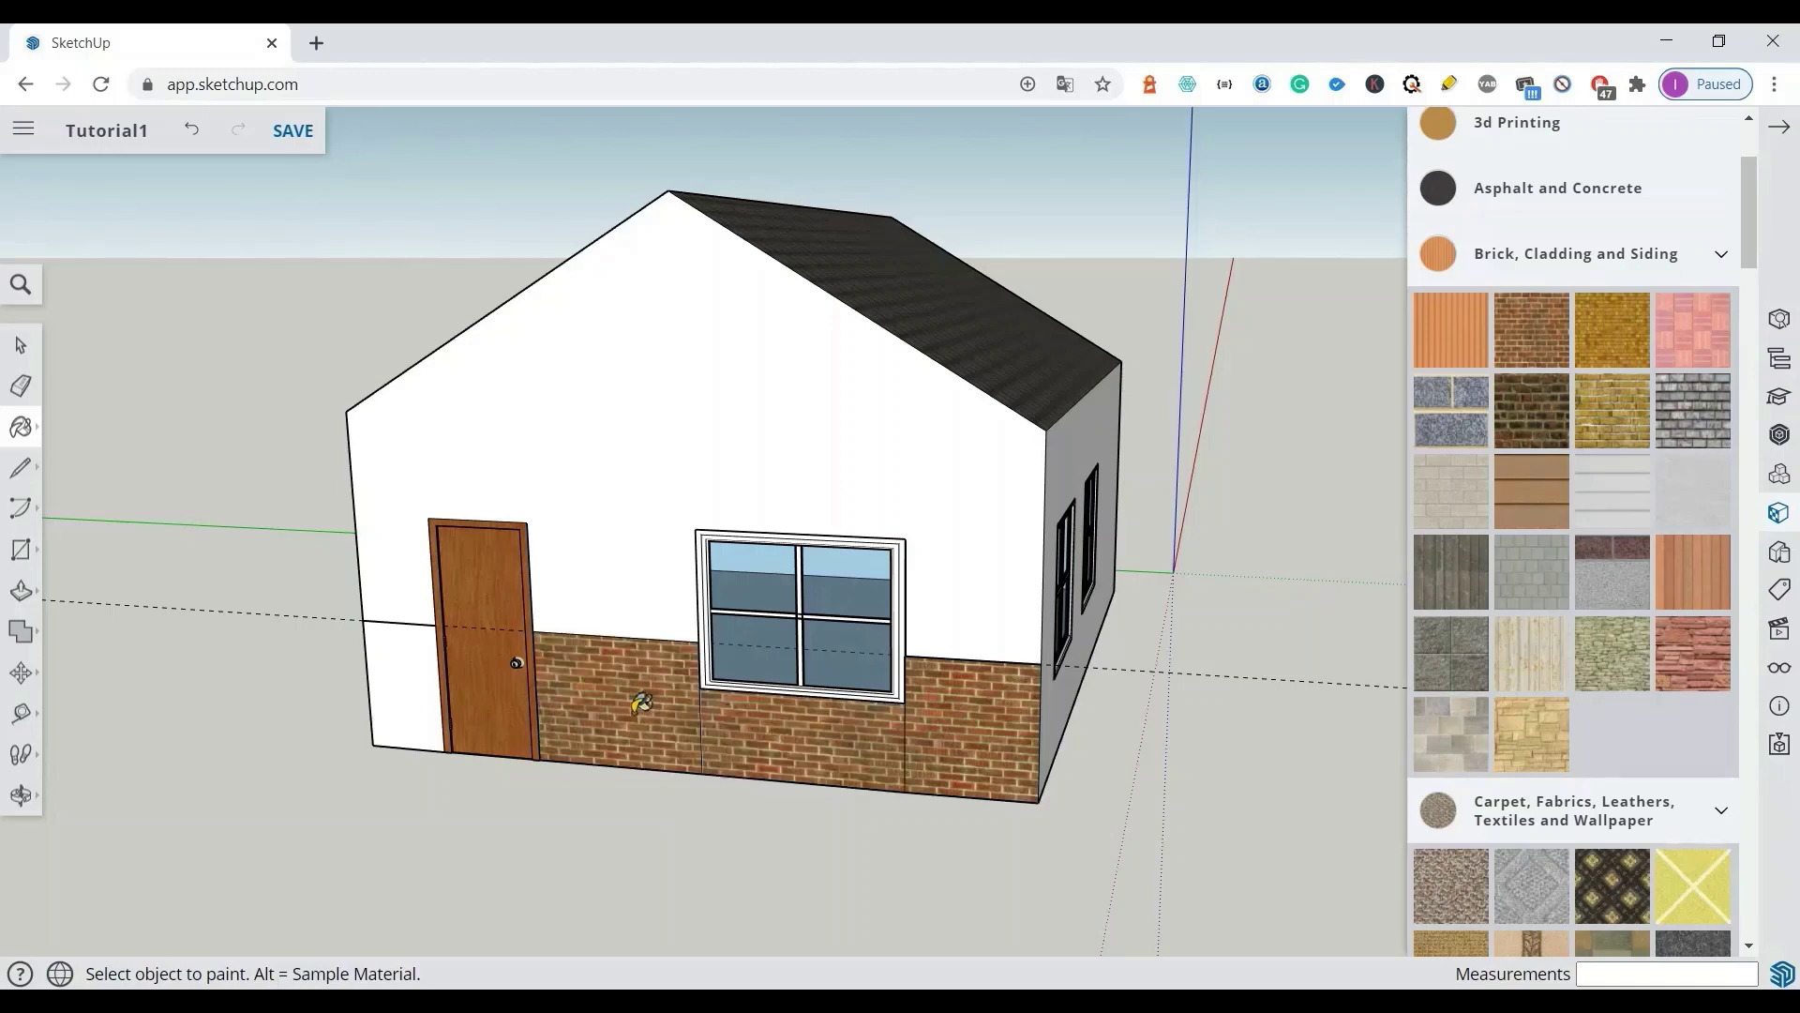
pyautogui.click(416, 657)
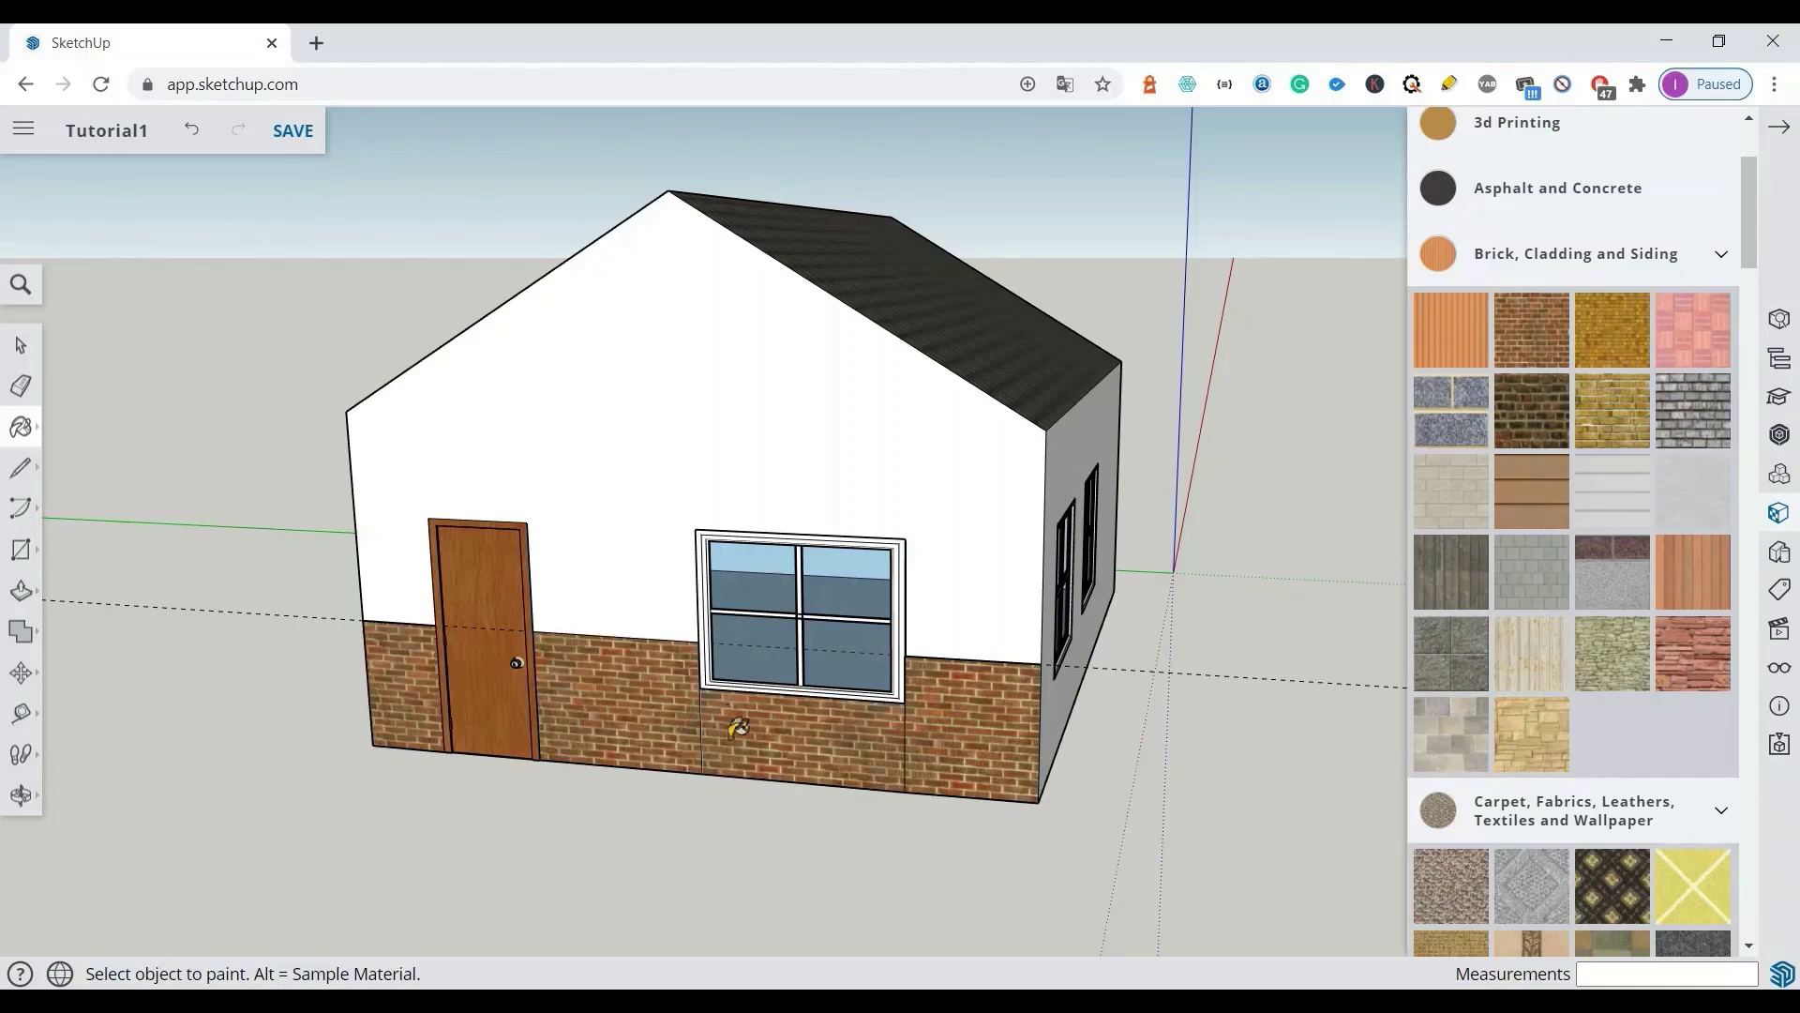
pyautogui.moveTo(737, 728); pyautogui.dragTo(800, 816, button='middle')
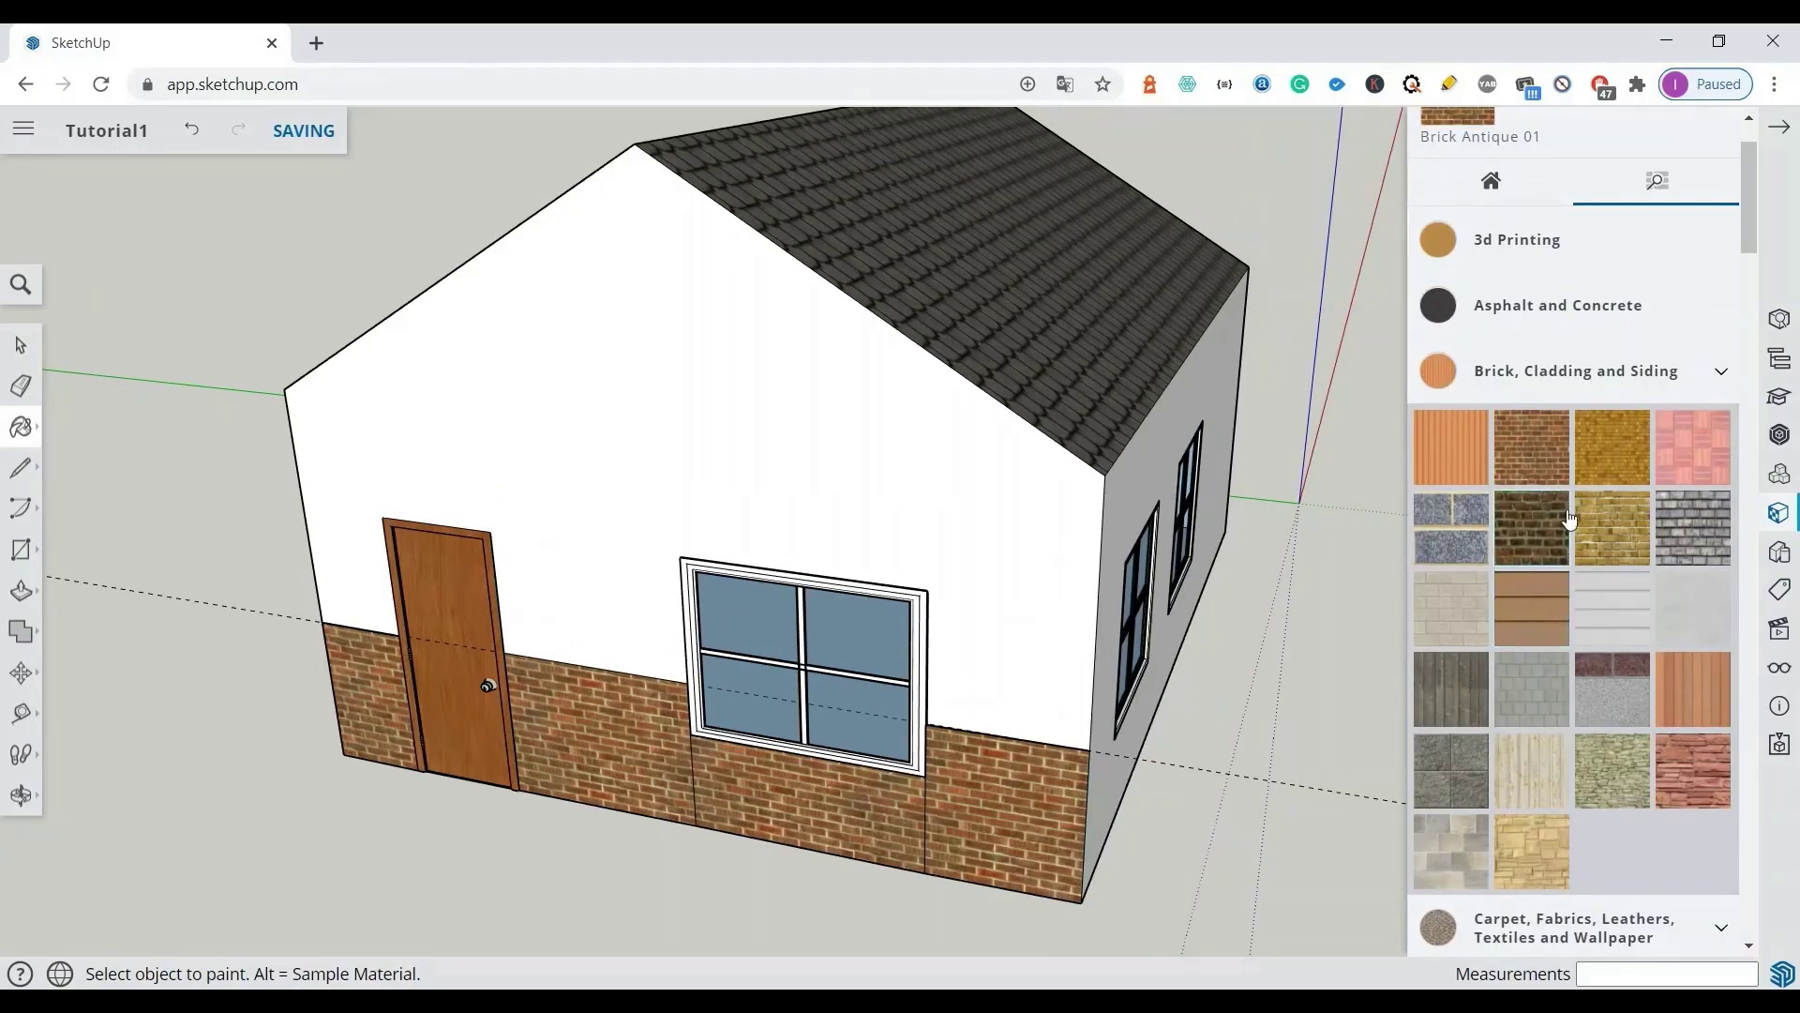
pyautogui.scroll(2, 1576, 537)
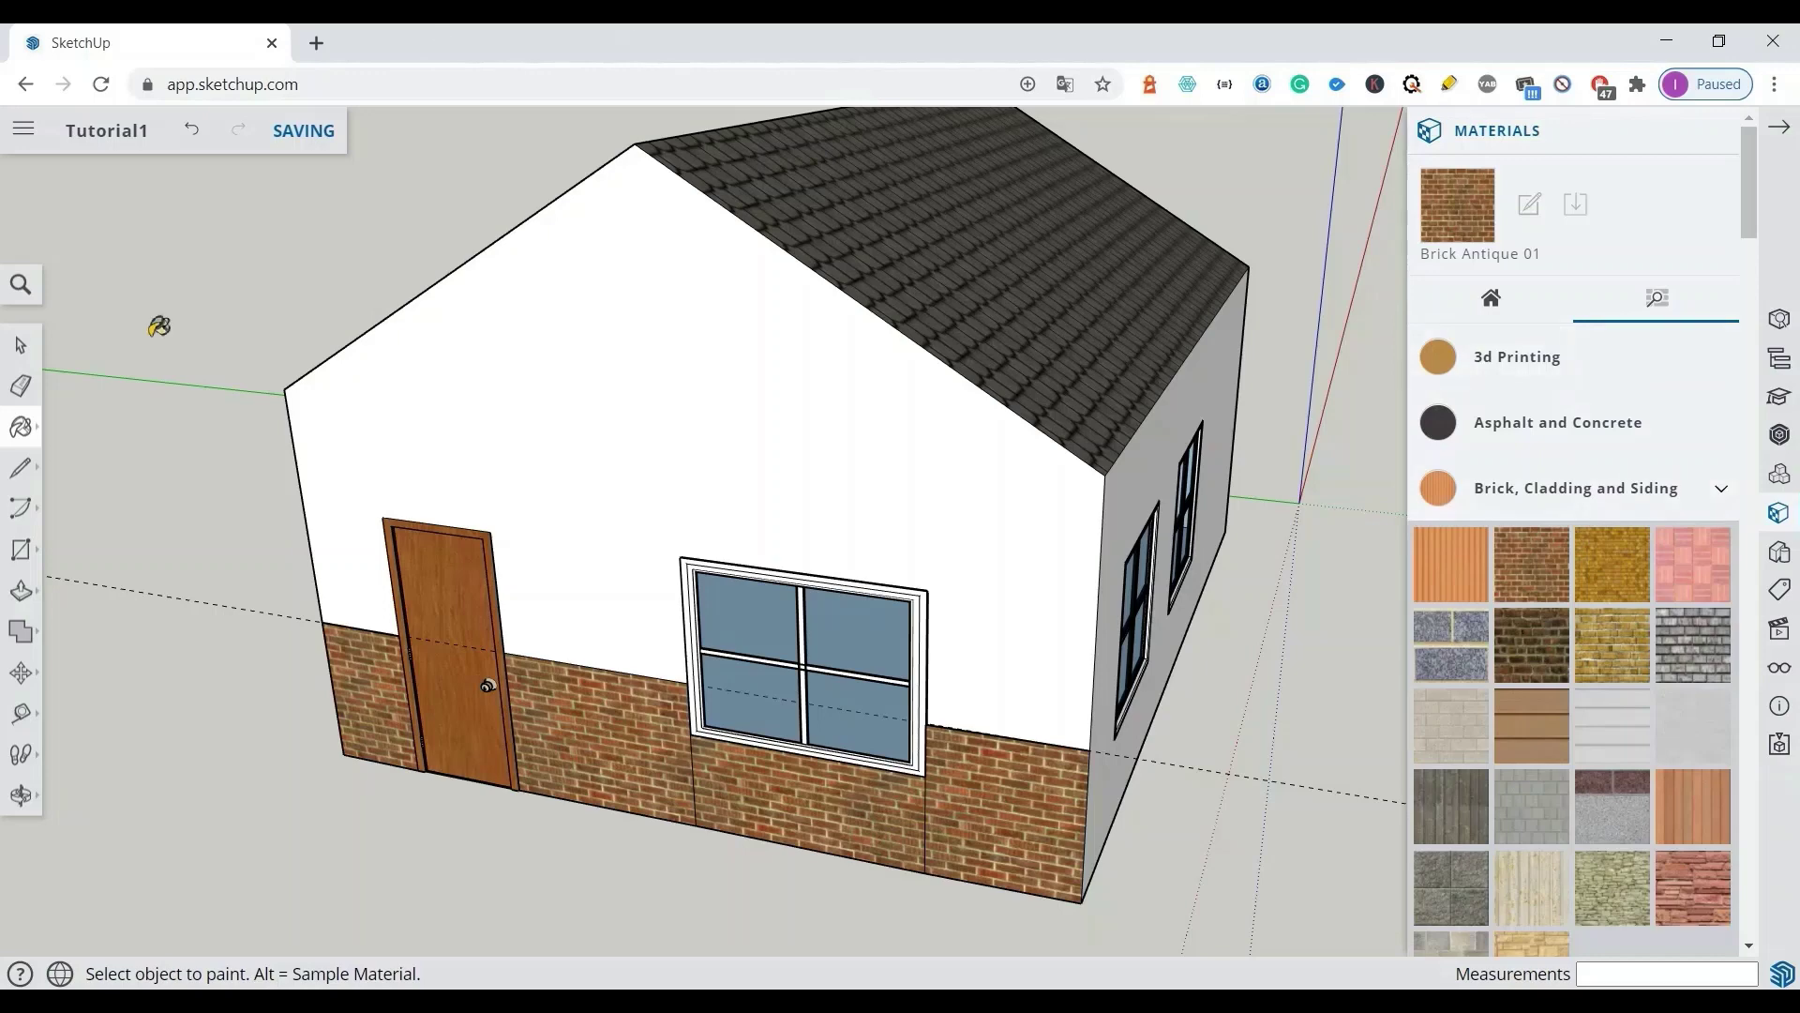
pyautogui.click(21, 345)
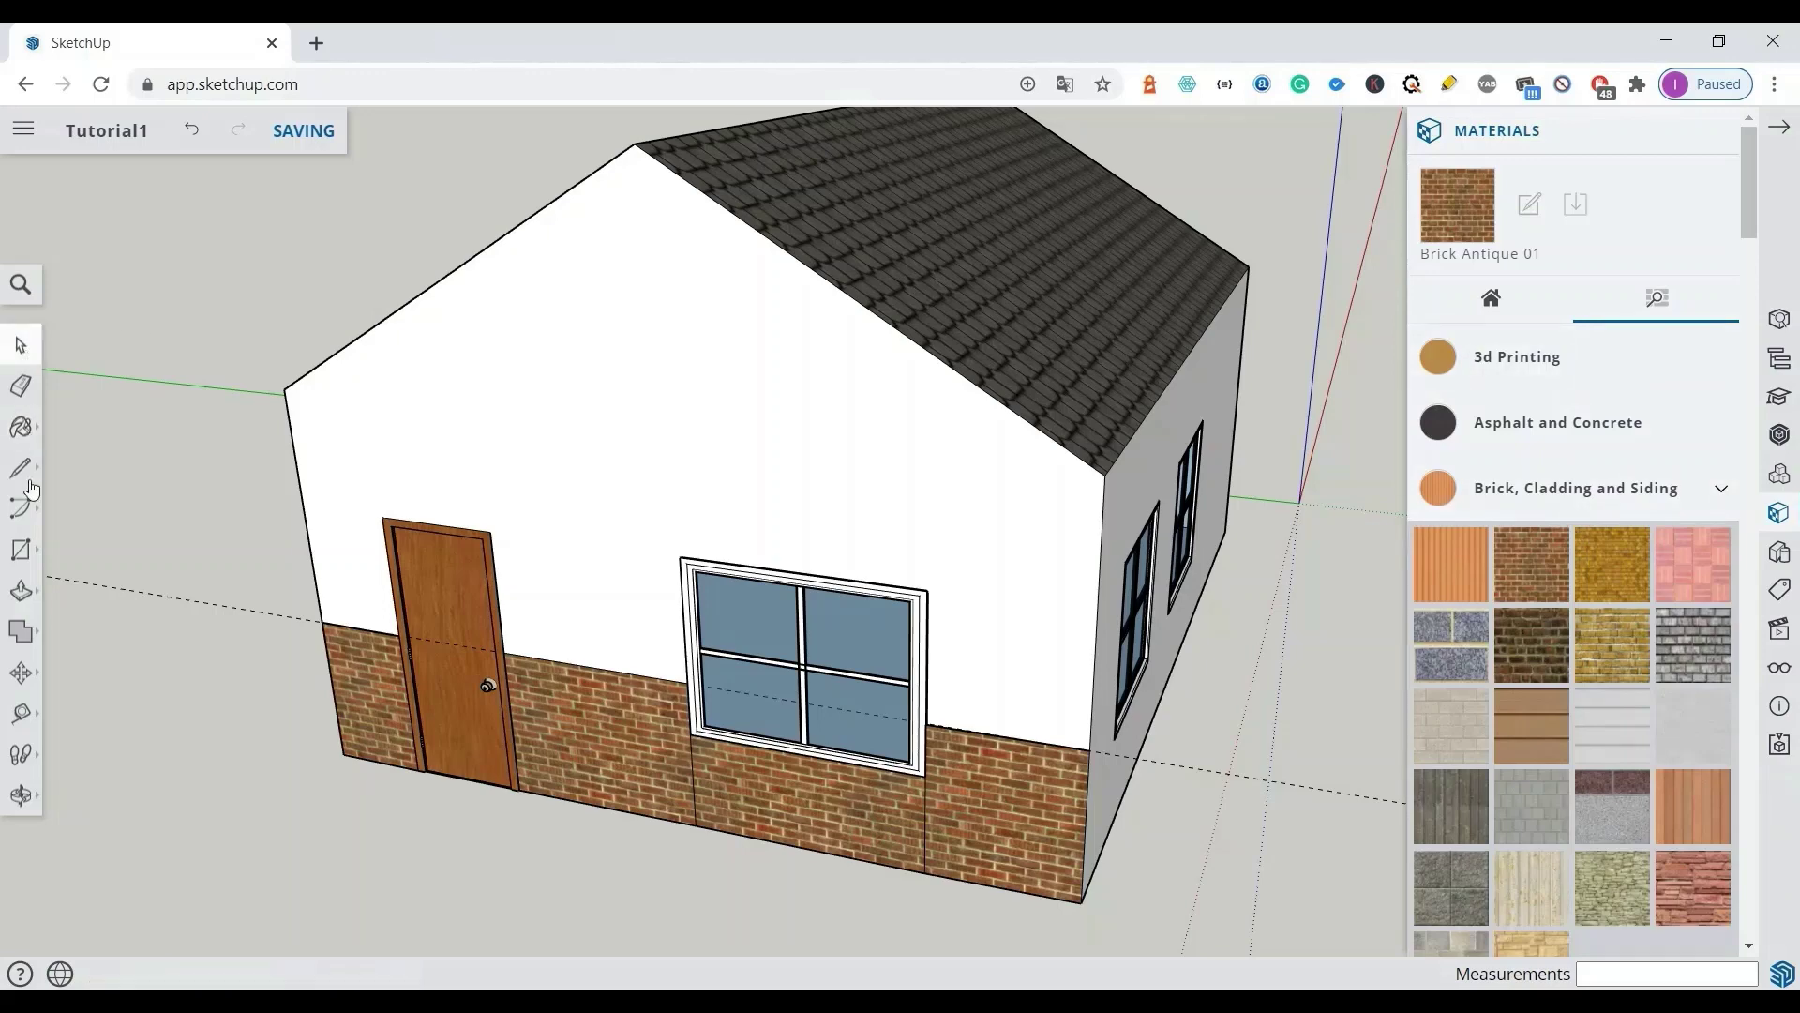
# Step: Draw a lower-band rectangle across the side wall and paint it brick
pyautogui.click(22, 549)
pyautogui.moveTo(929, 563); pyautogui.dragTo(765, 690, button='middle')
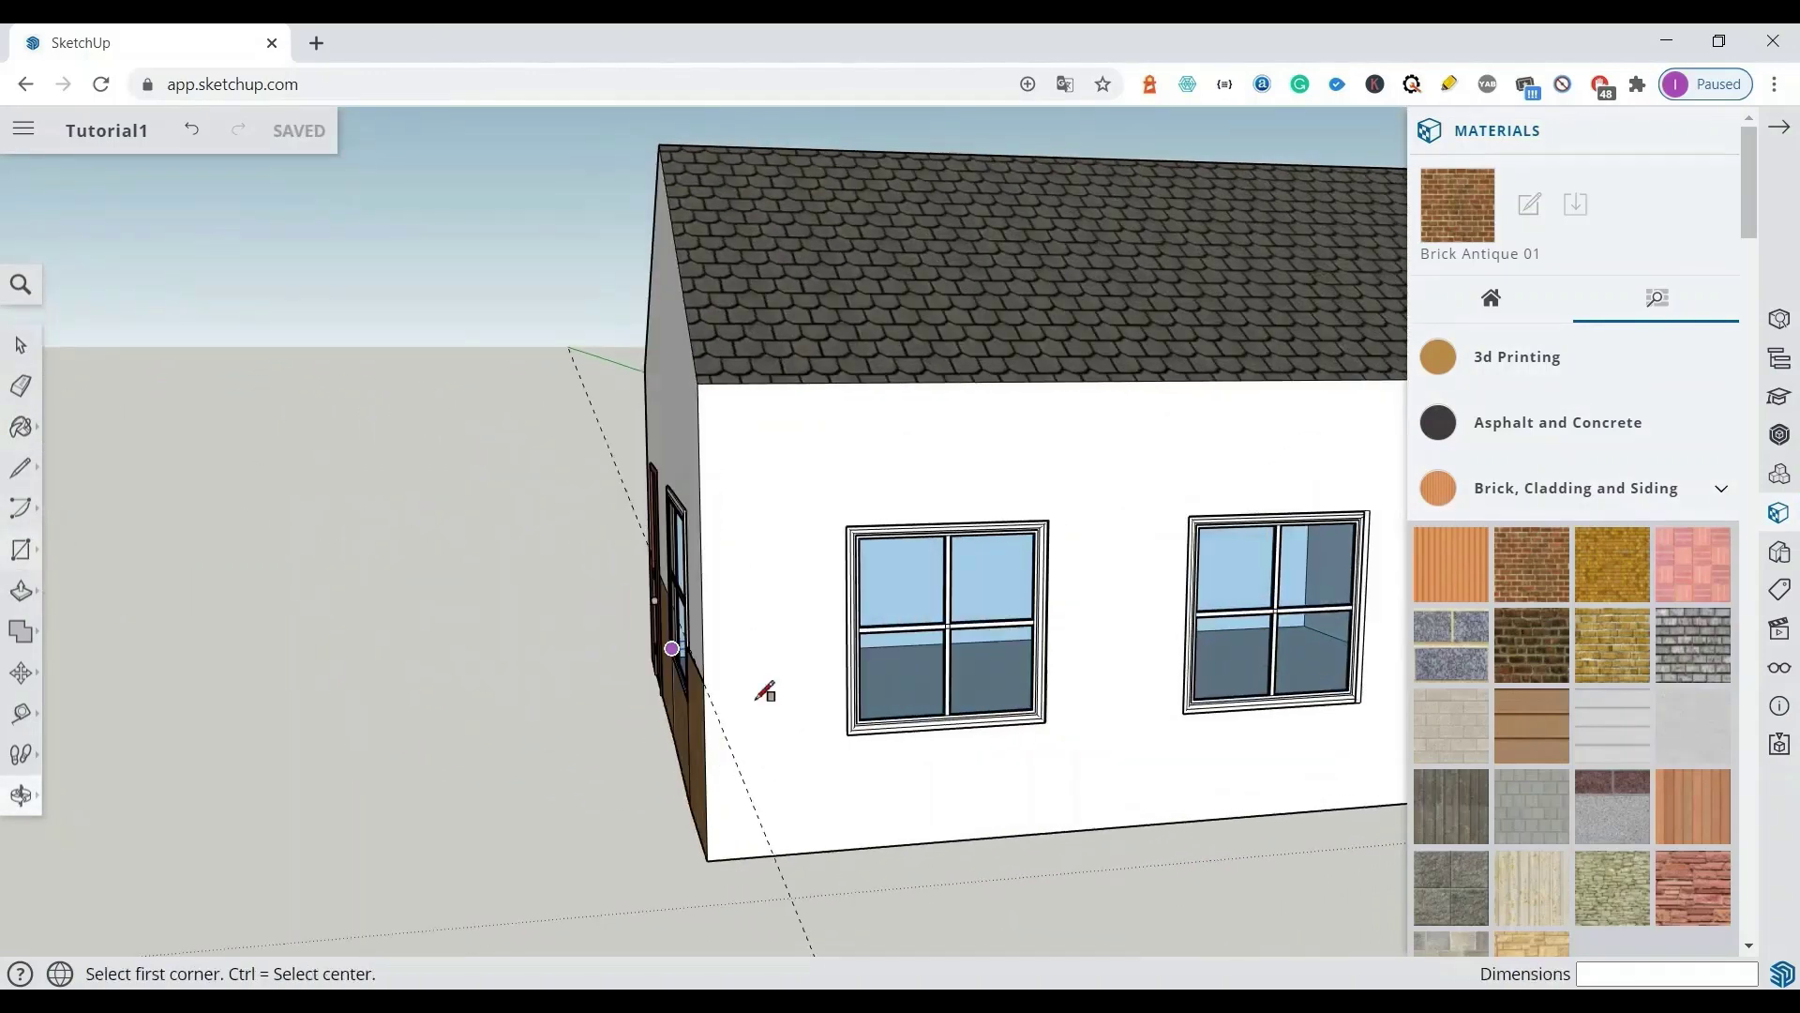
pyautogui.click(710, 673)
pyautogui.scroll(-3, 732, 689)
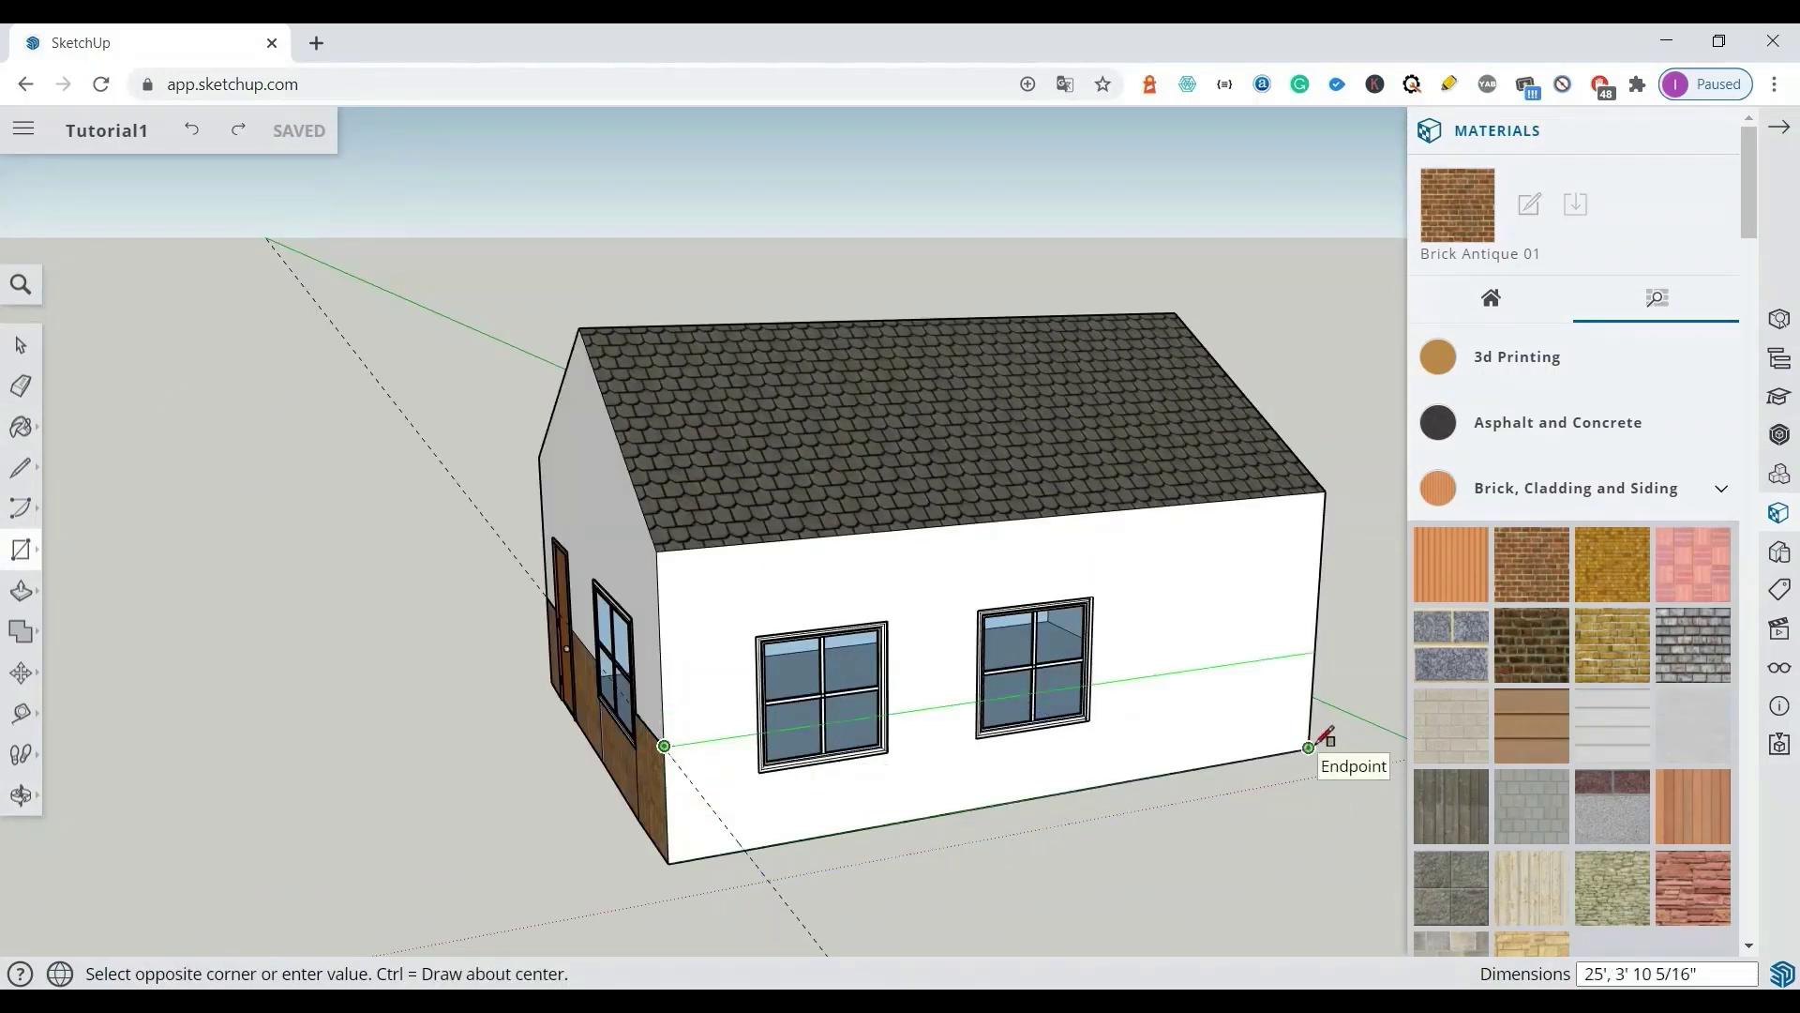
pyautogui.click(1309, 746)
pyautogui.click(1532, 645)
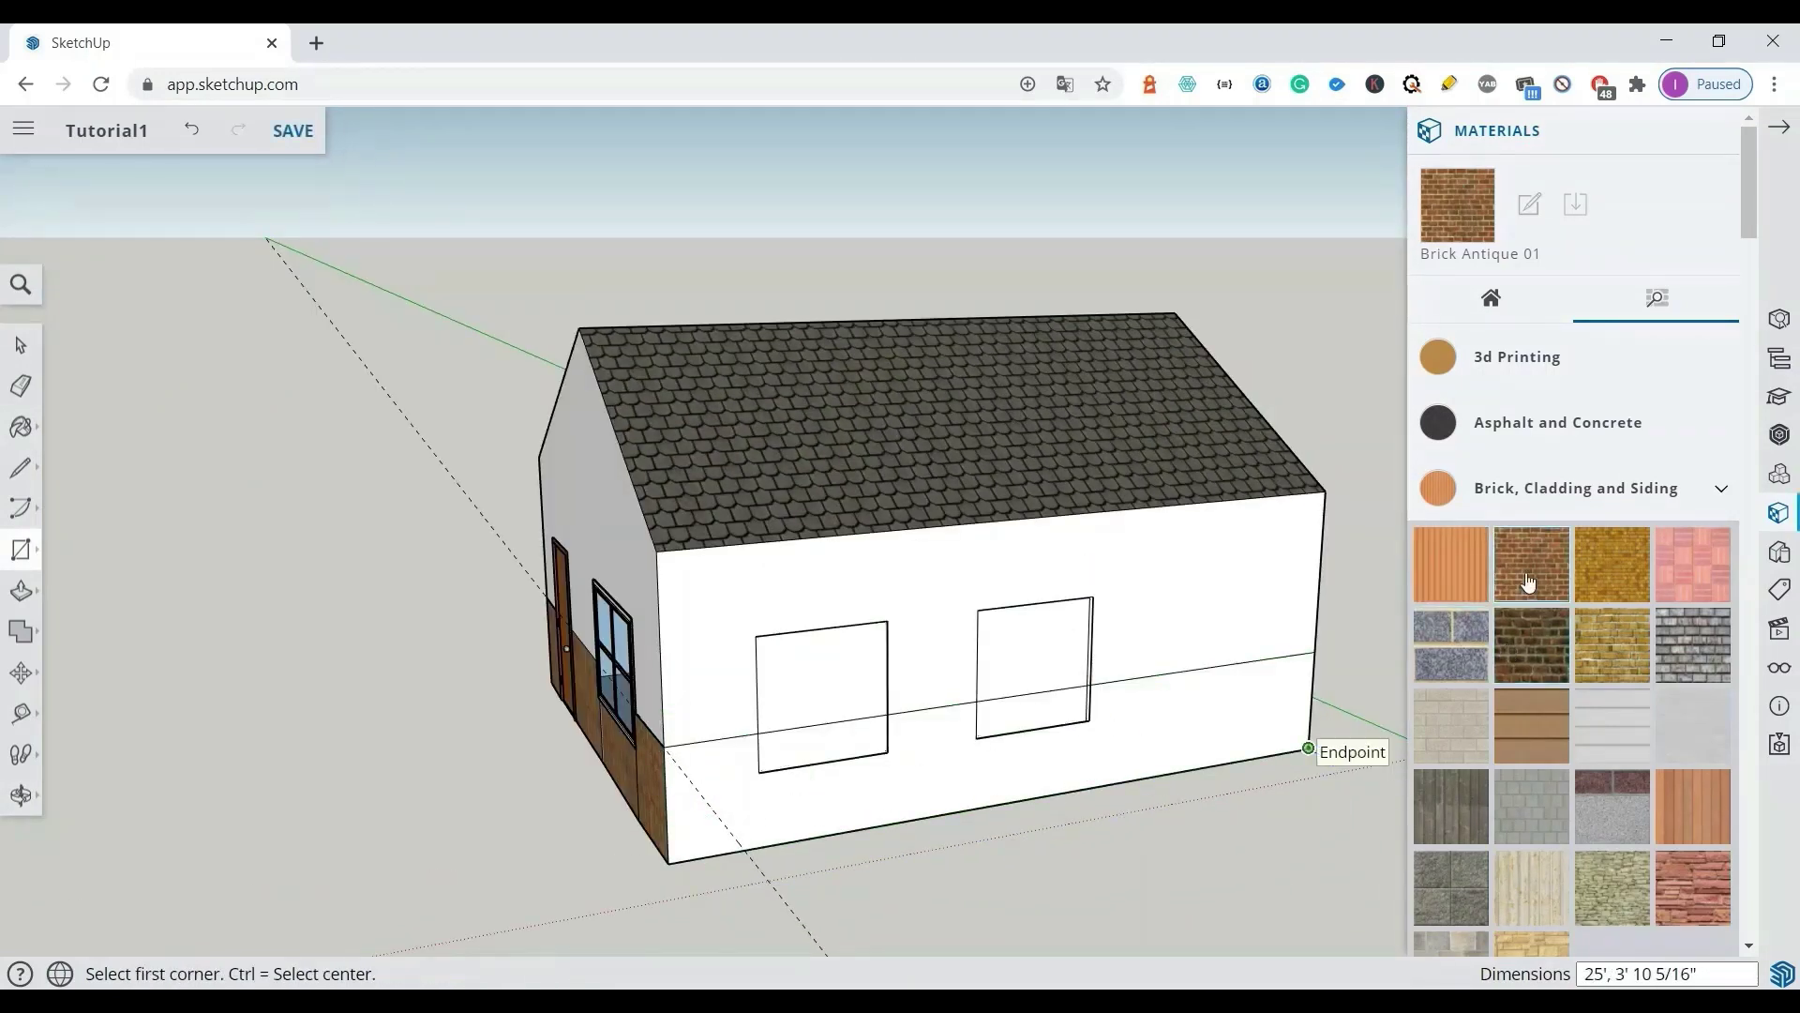
pyautogui.click(1214, 704)
# Step: Delete the faces covering the side wall's two windows
pyautogui.press('space')
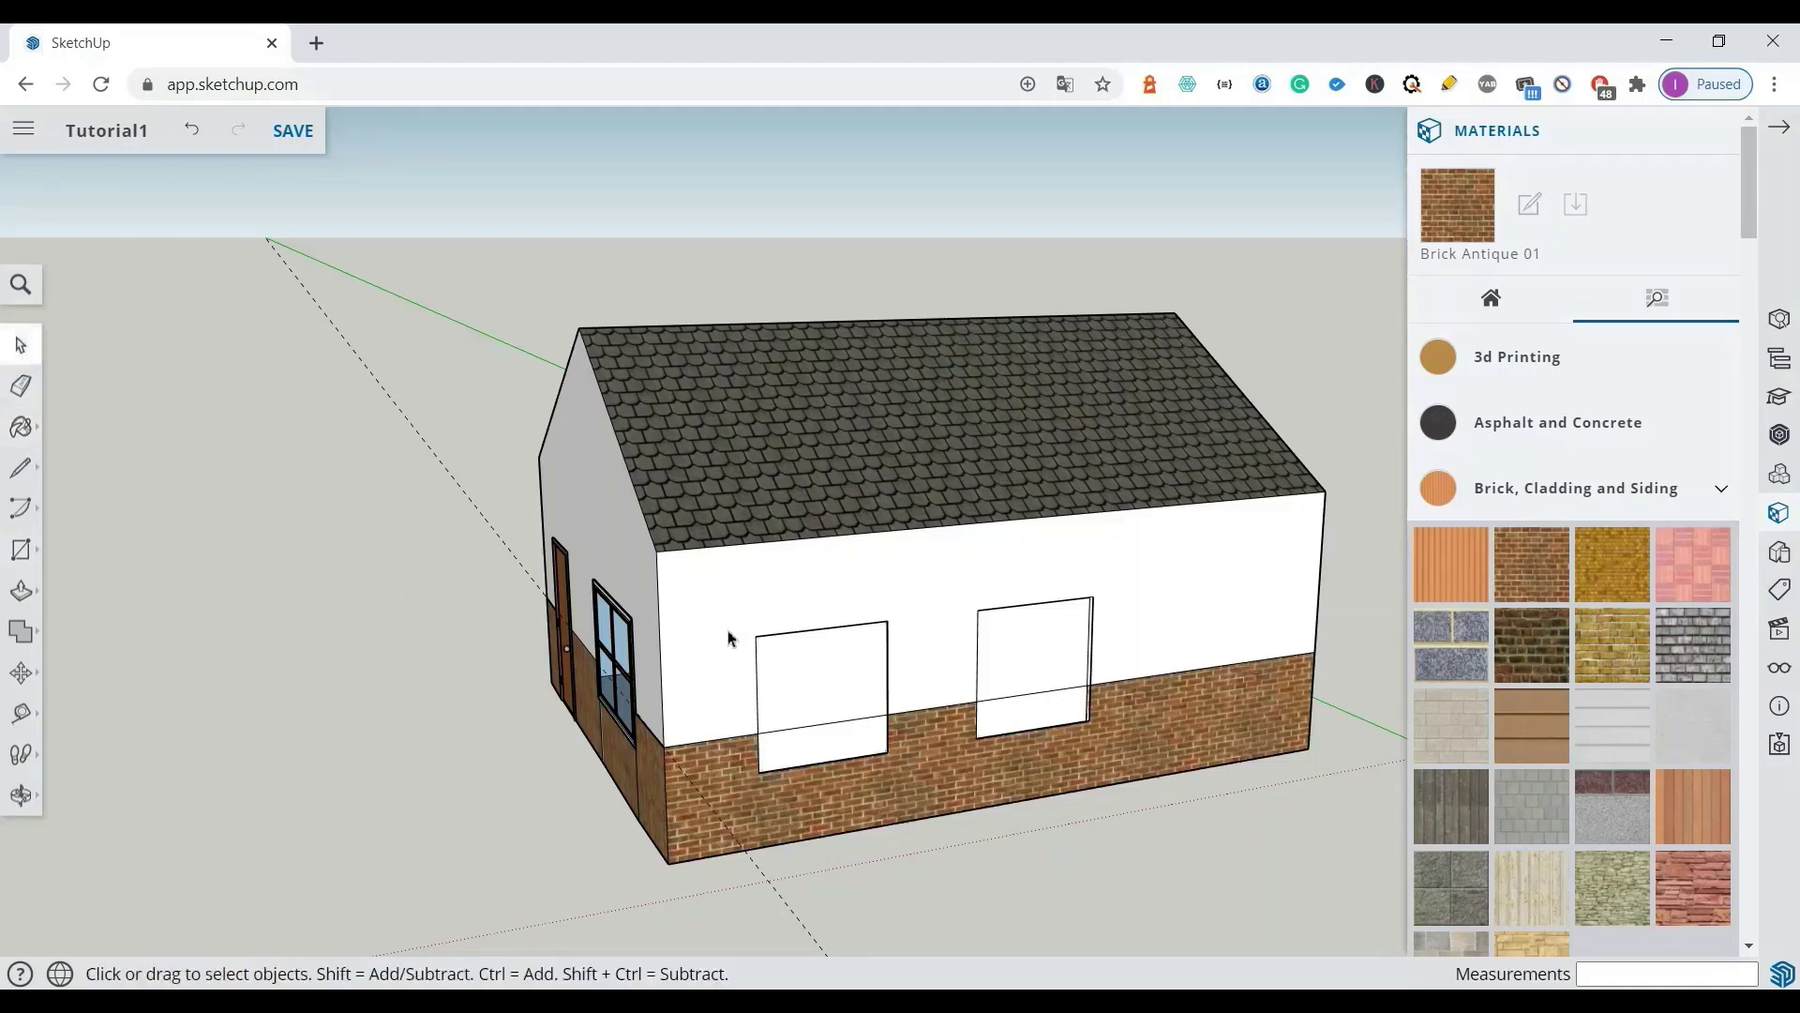
pyautogui.click(795, 679)
pyautogui.press('Delete')
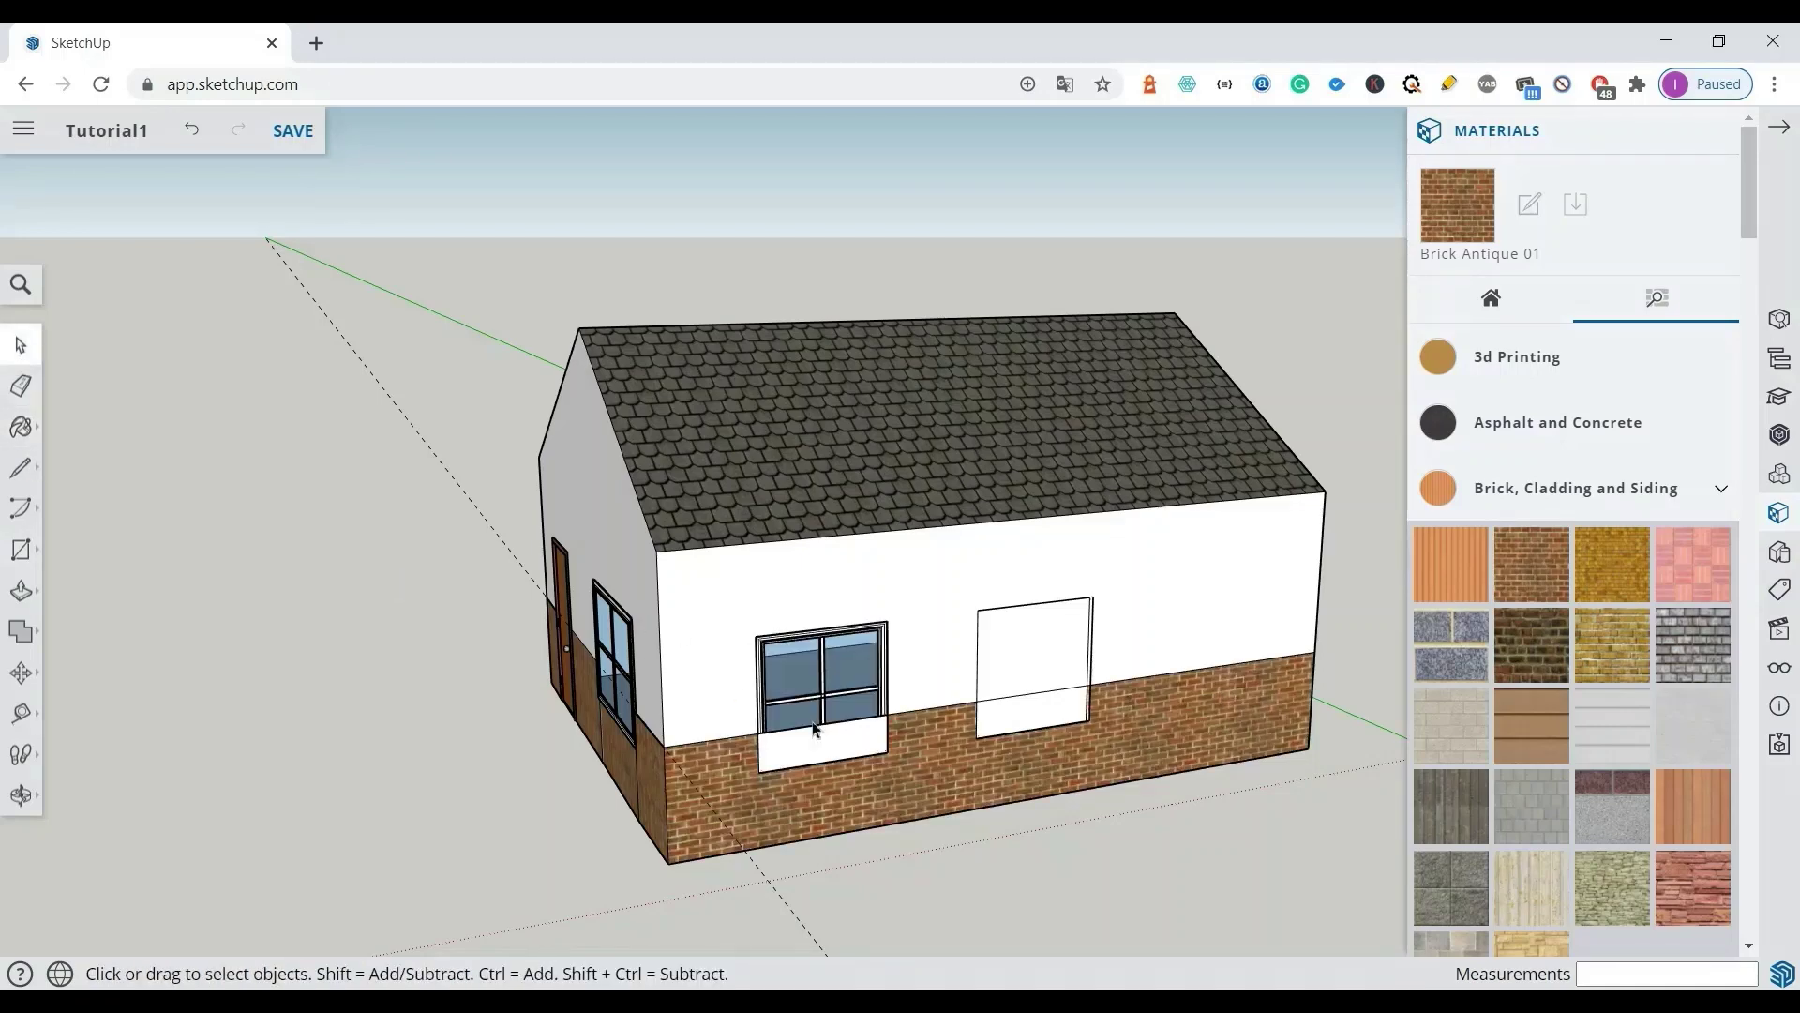
pyautogui.click(1027, 653)
pyautogui.press('Delete')
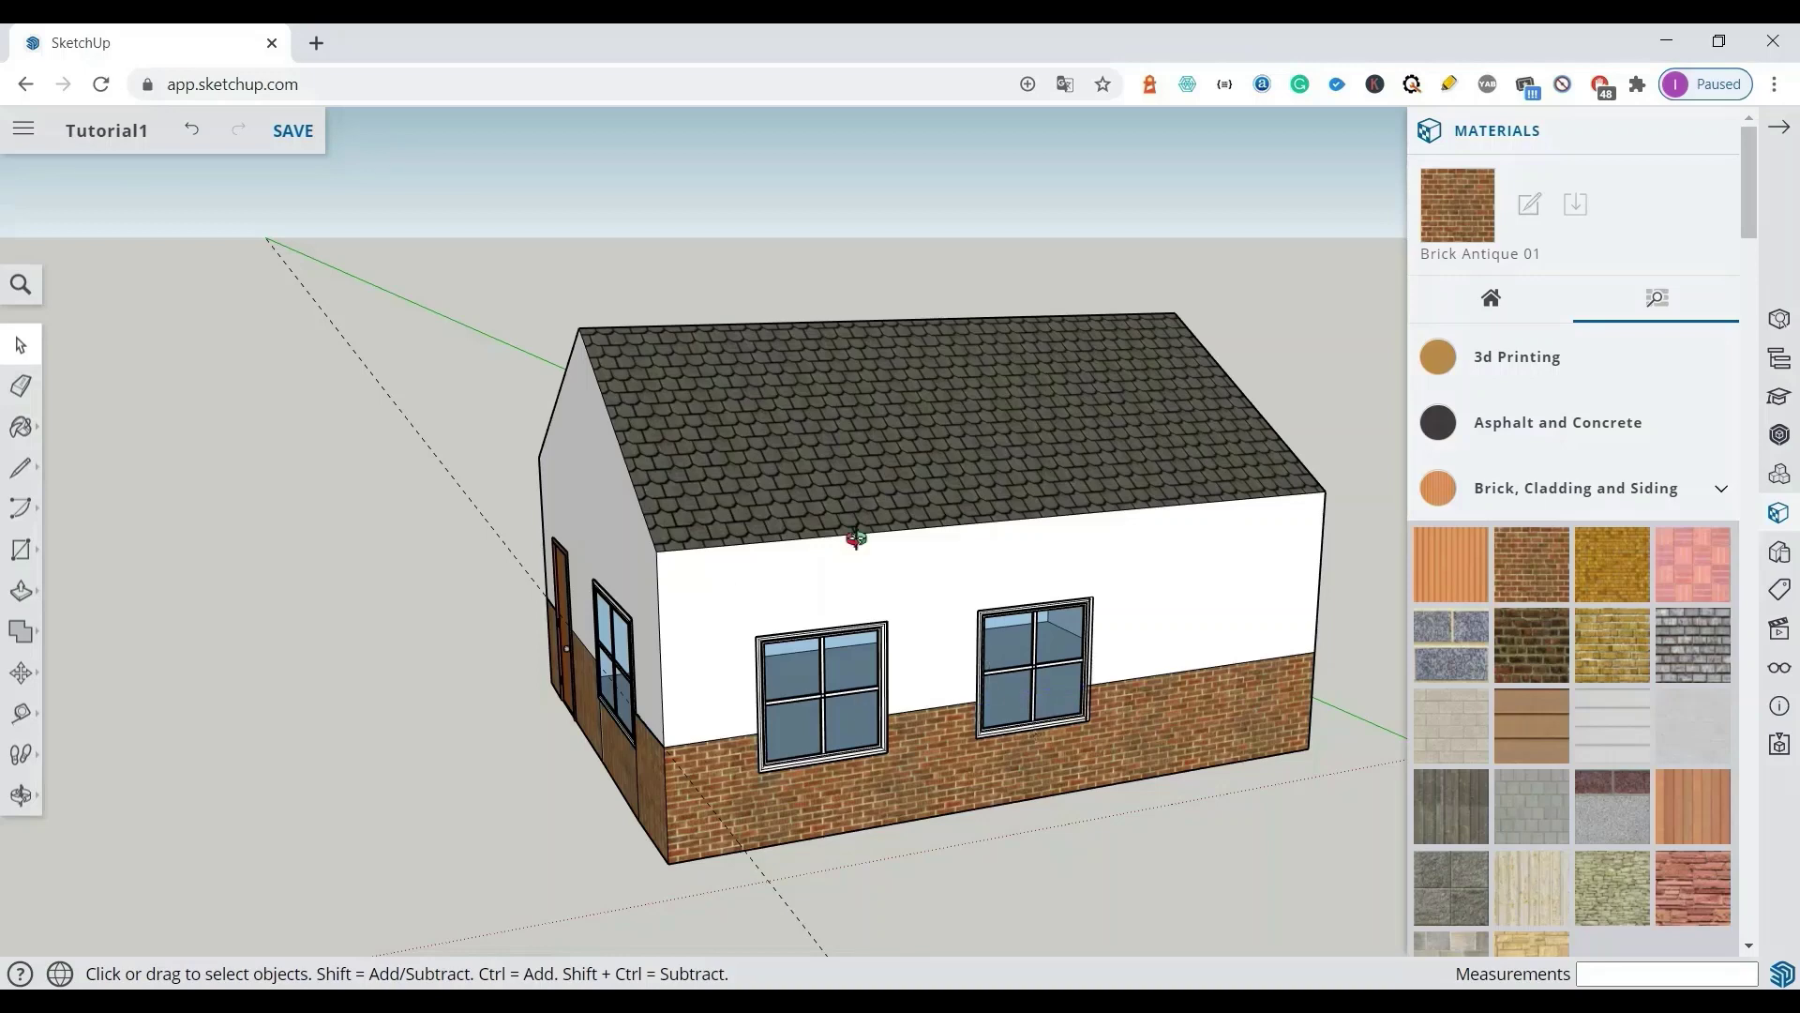
pyautogui.moveTo(857, 539); pyautogui.dragTo(599, 595, button='middle')
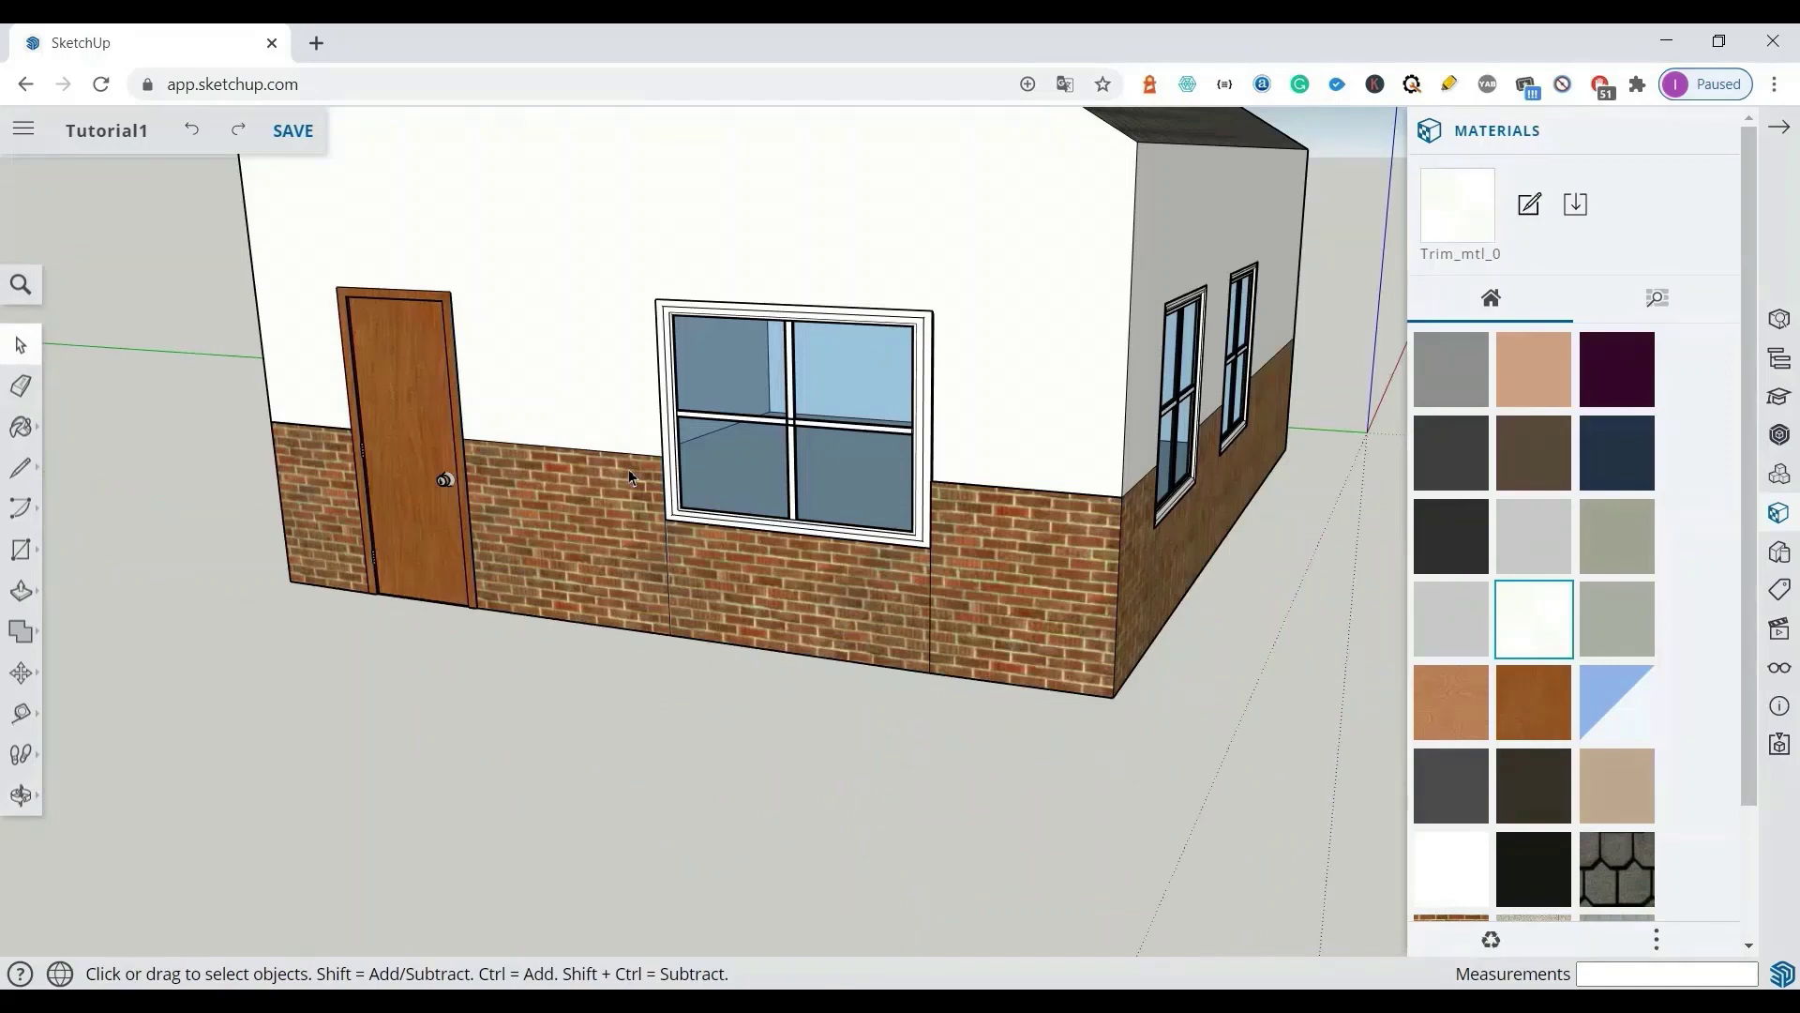
pyautogui.scroll(5, 630, 467)
pyautogui.scroll(5, 619, 591)
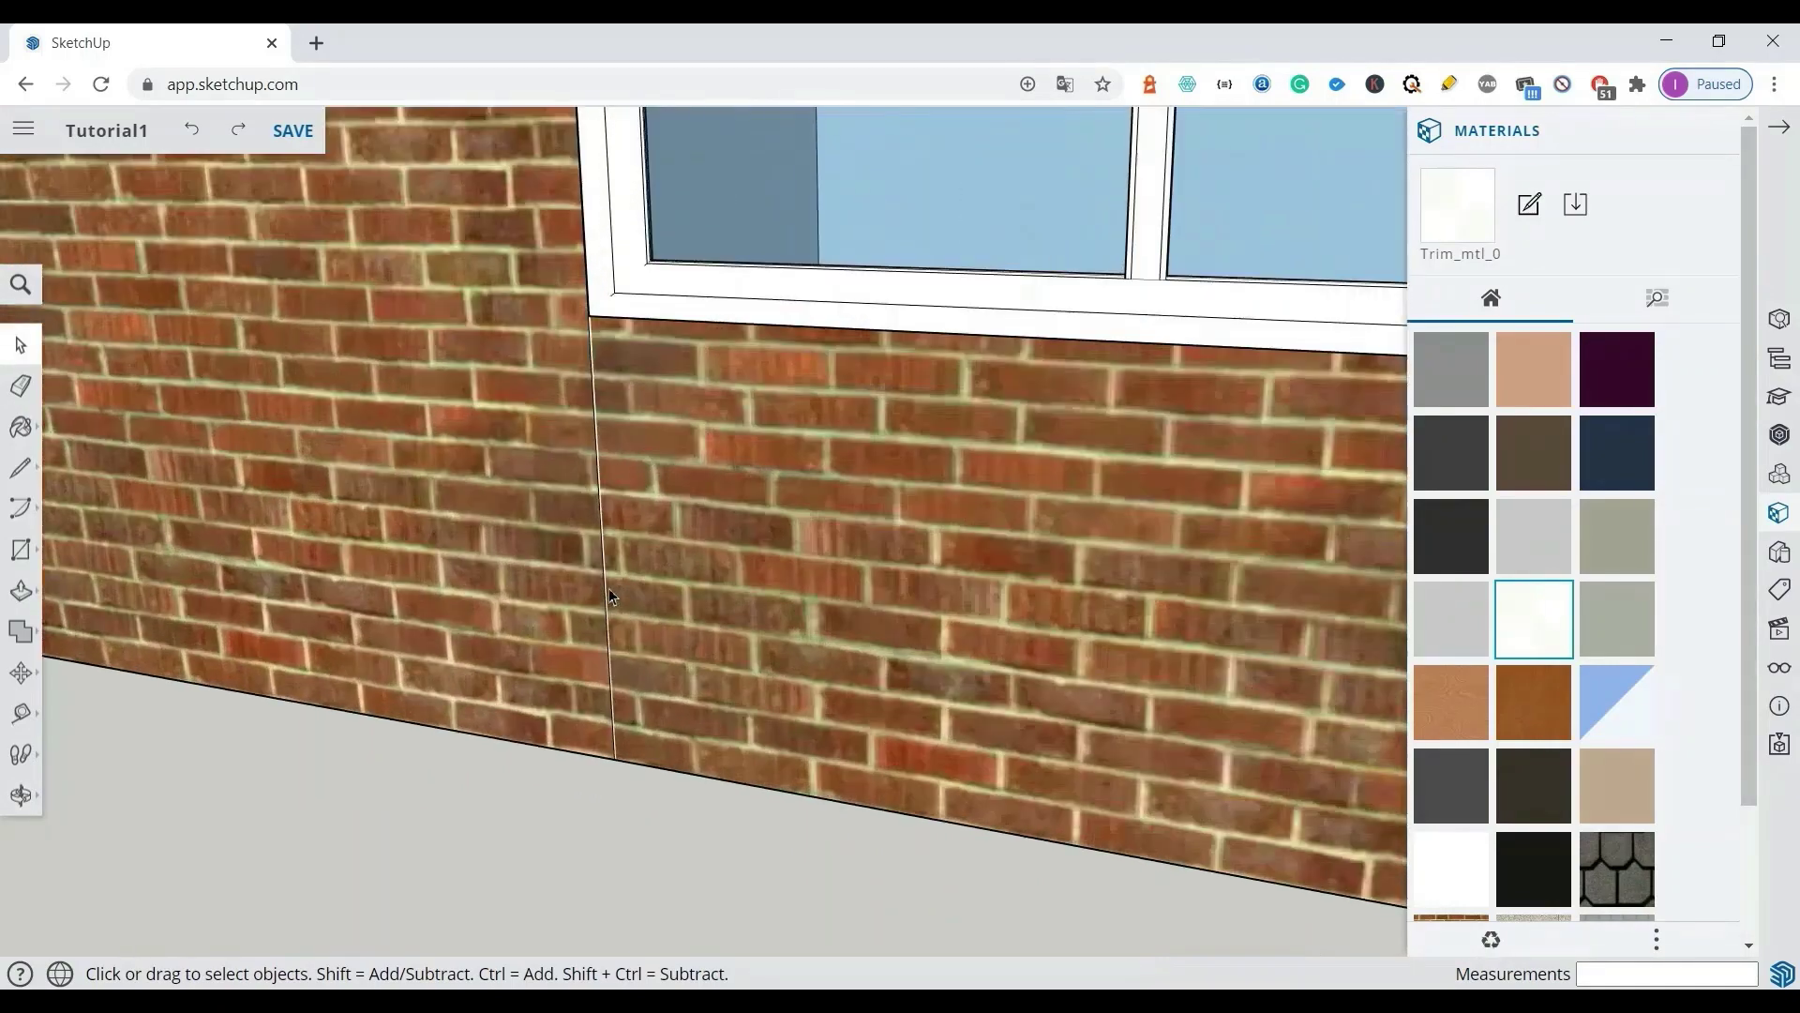
# Step: Hide the two stray vertical edges in the brick band under the front window
pyautogui.click(604, 587)
pyautogui.rightClick(606, 593)
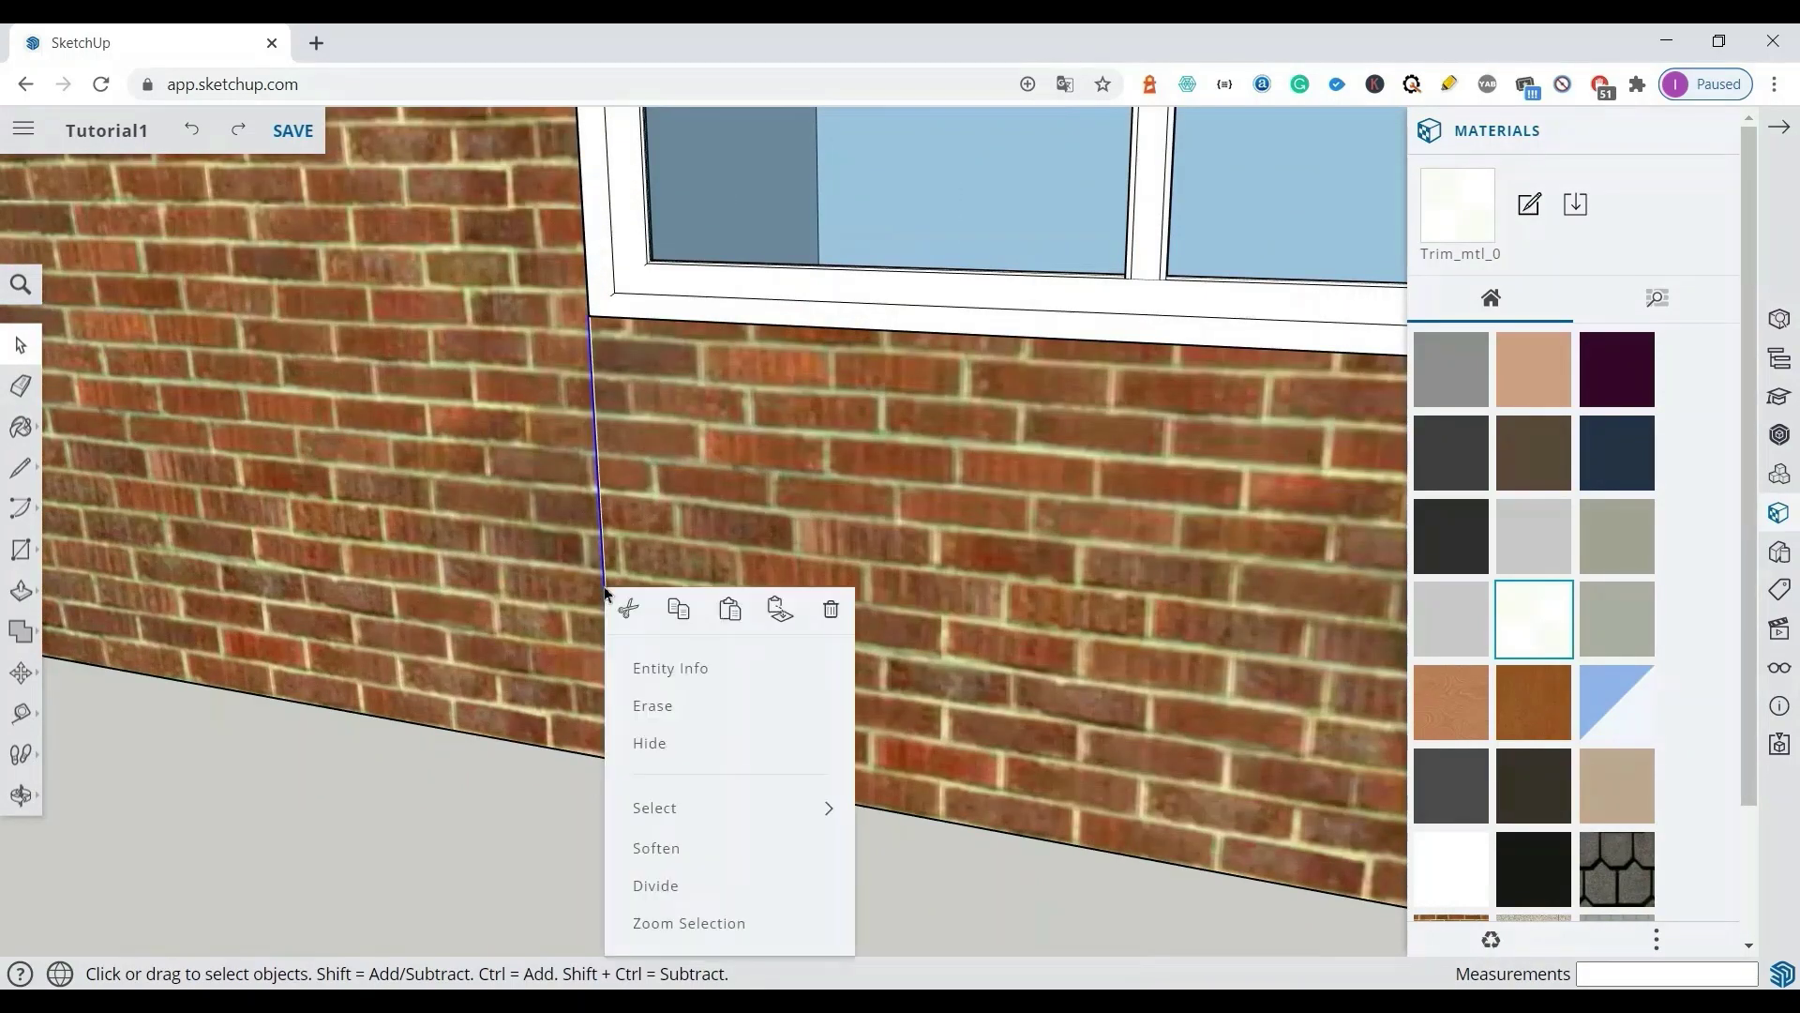
pyautogui.click(642, 740)
pyautogui.scroll(-5, 563, 616)
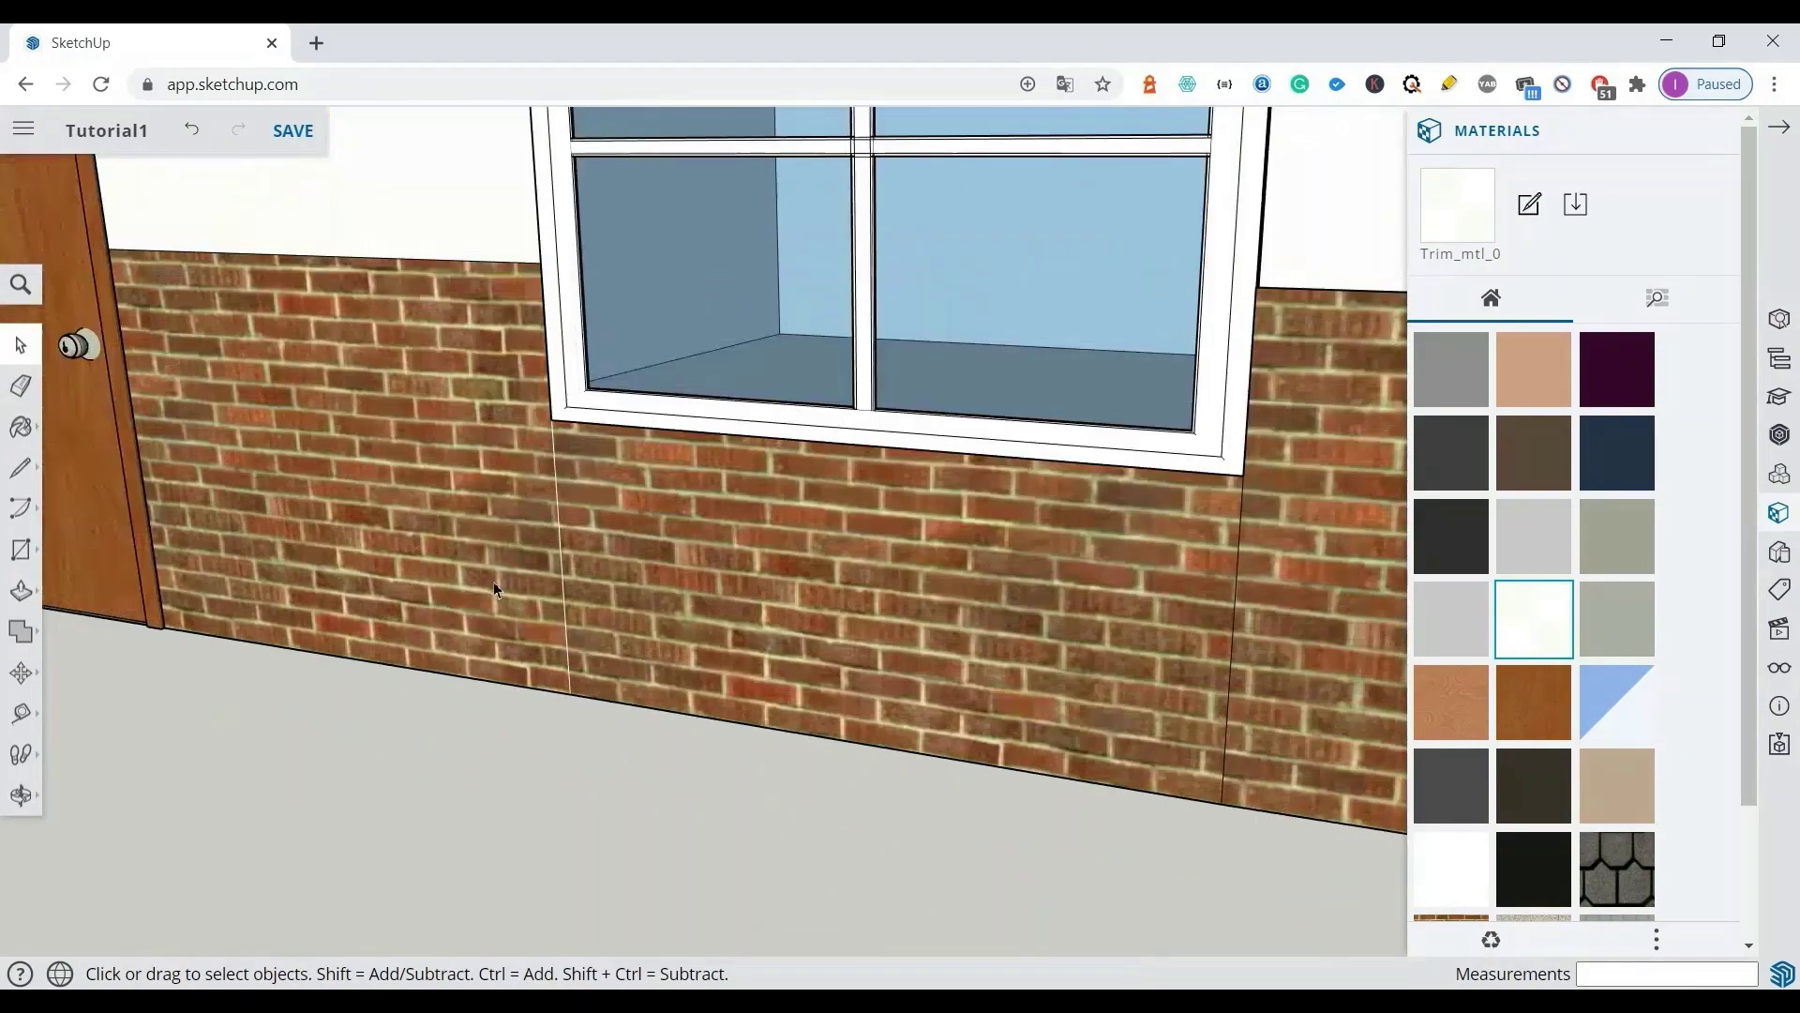
pyautogui.scroll(-5, 494, 581)
pyautogui.moveTo(606, 578)
pyautogui.mouseDown(button='middle')
pyautogui.moveTo(840, 594)
pyautogui.moveTo(817, 582)
pyautogui.mouseUp(button='middle')
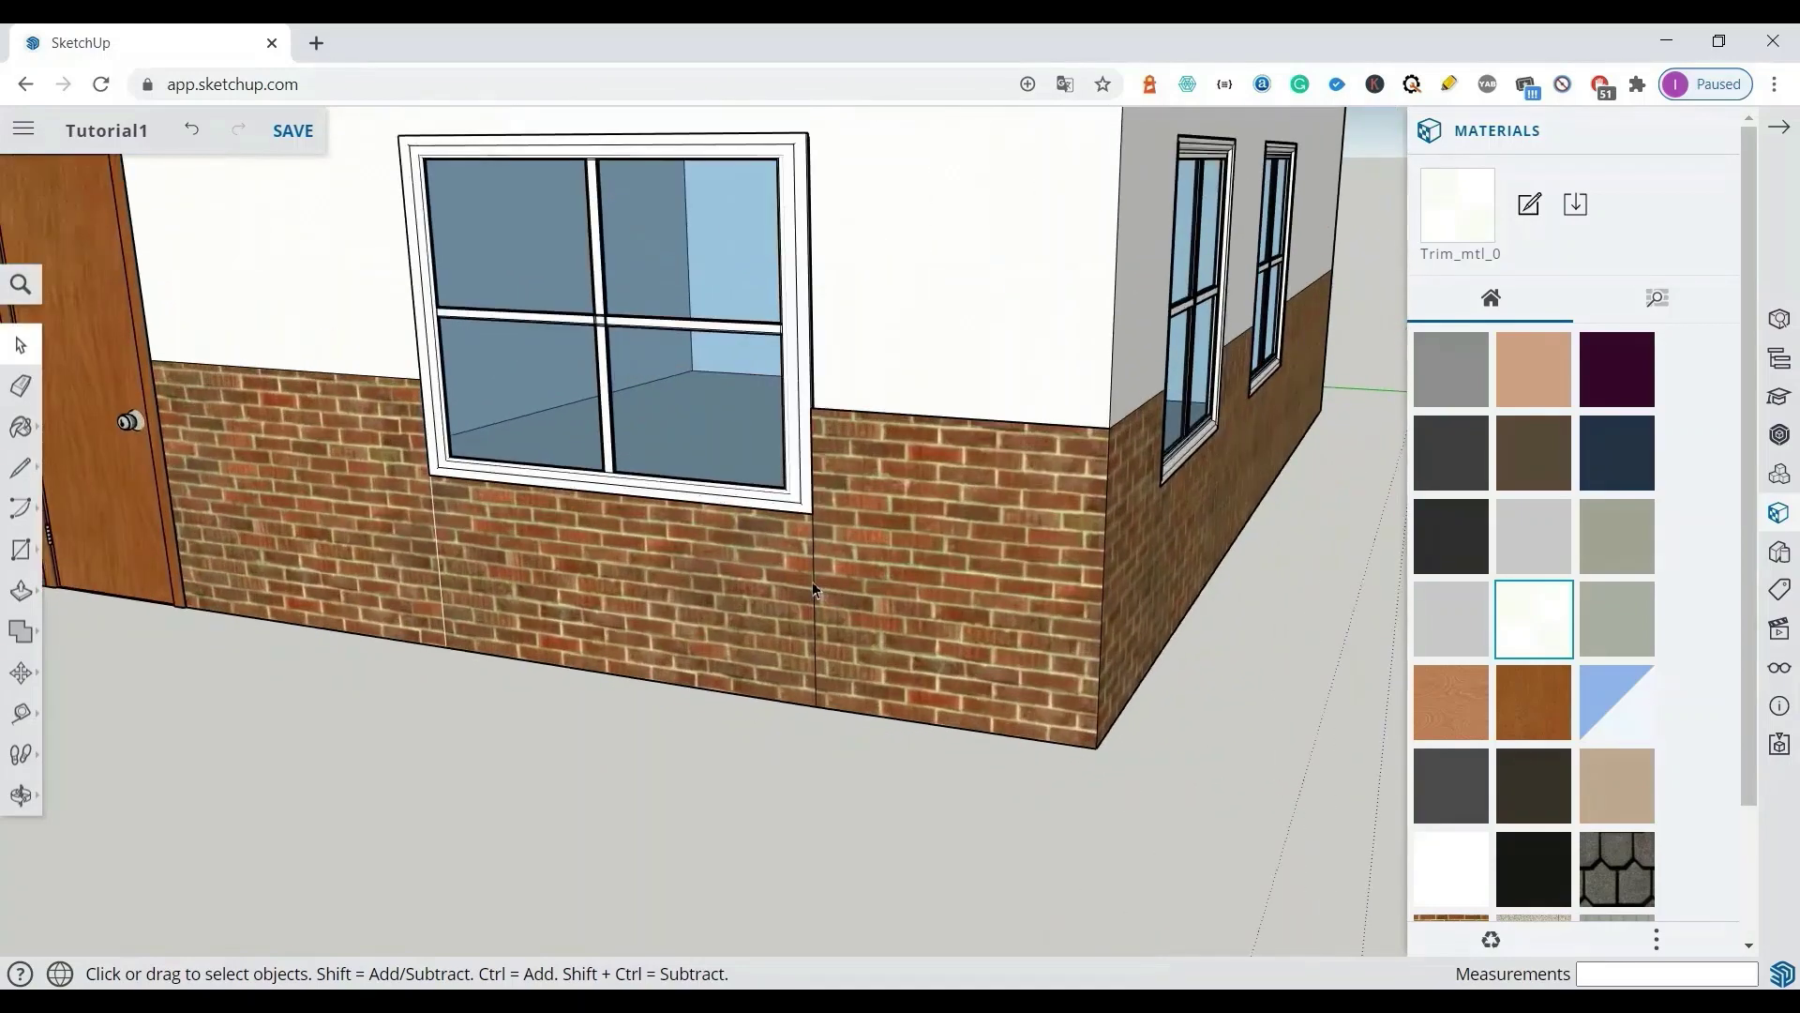
pyautogui.rightClick(812, 580)
pyautogui.click(859, 747)
pyautogui.moveTo(860, 747); pyautogui.dragTo(944, 619, button='middle')
pyautogui.scroll(-5, 945, 619)
pyautogui.scroll(-2, 704, 704)
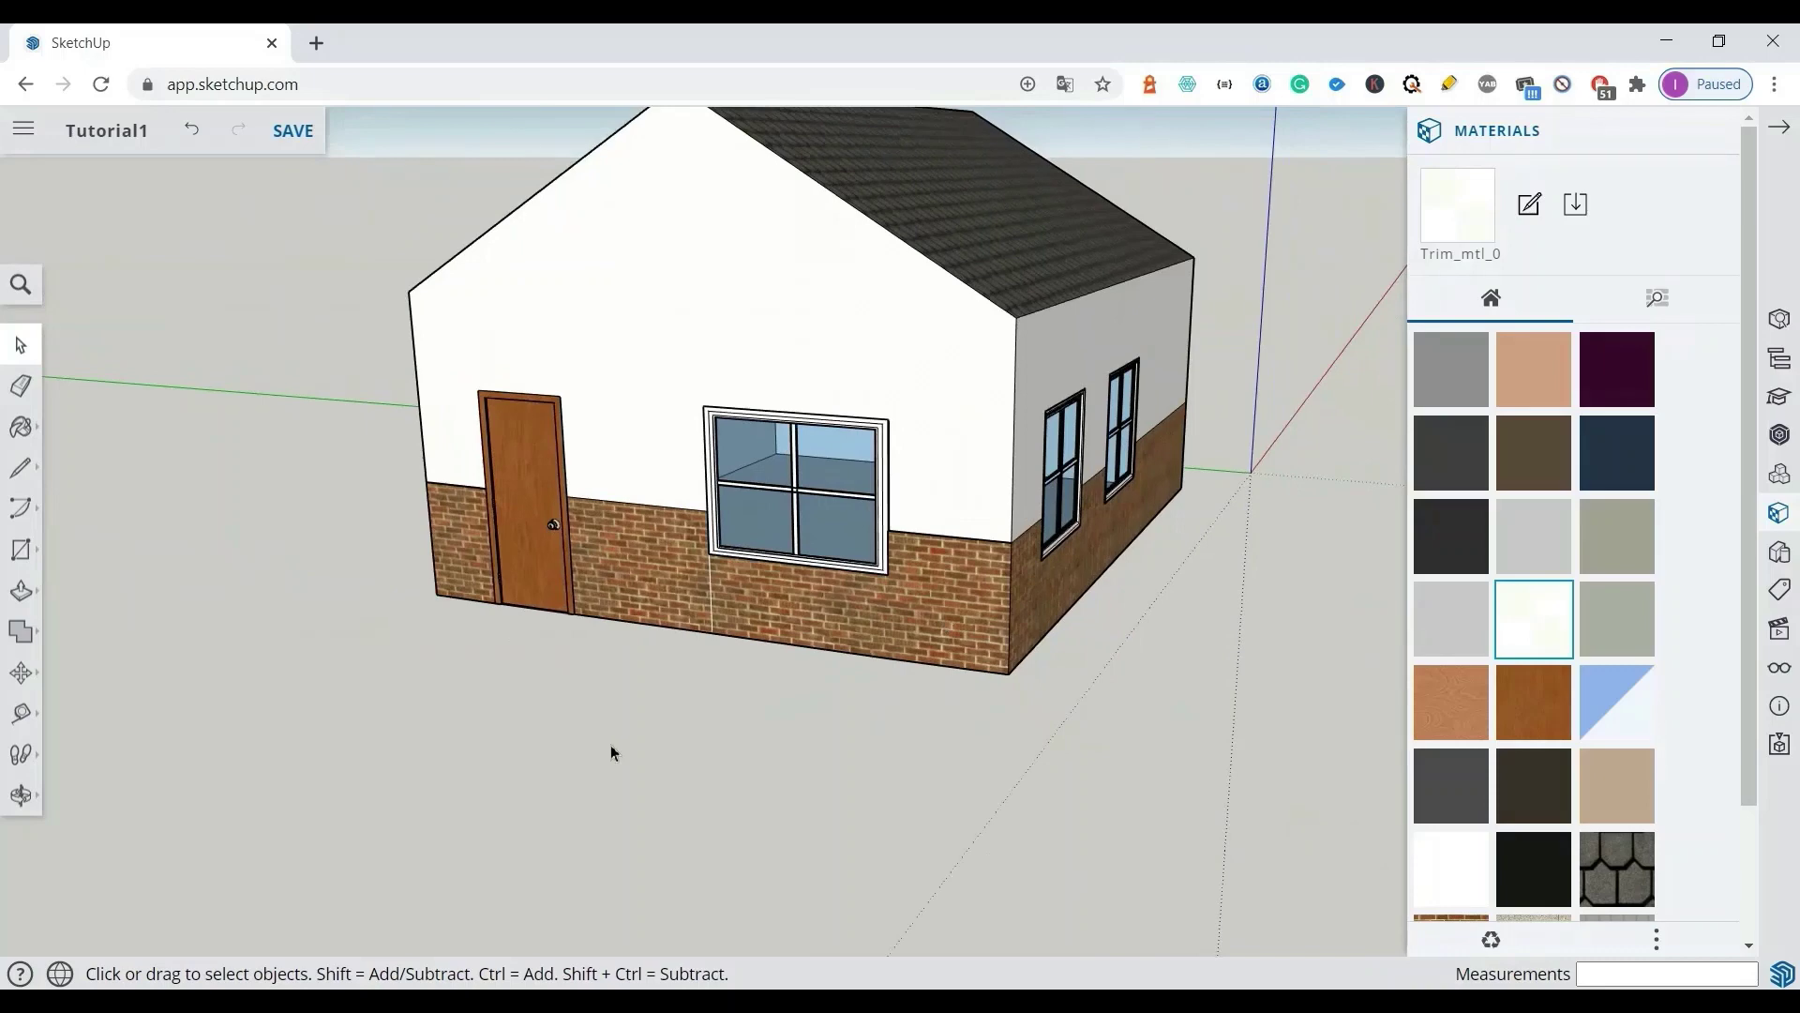
pyautogui.moveTo(610, 743)
pyautogui.mouseDown(button='middle')
pyautogui.moveTo(1034, 625)
pyautogui.moveTo(1079, 499)
pyautogui.mouseUp(button='middle')
pyautogui.scroll(3, 703, 584)
pyautogui.moveTo(704, 584); pyautogui.dragTo(1042, 538, button='middle')
pyautogui.scroll(-3, 1043, 538)
pyautogui.scroll(4, 809, 452)
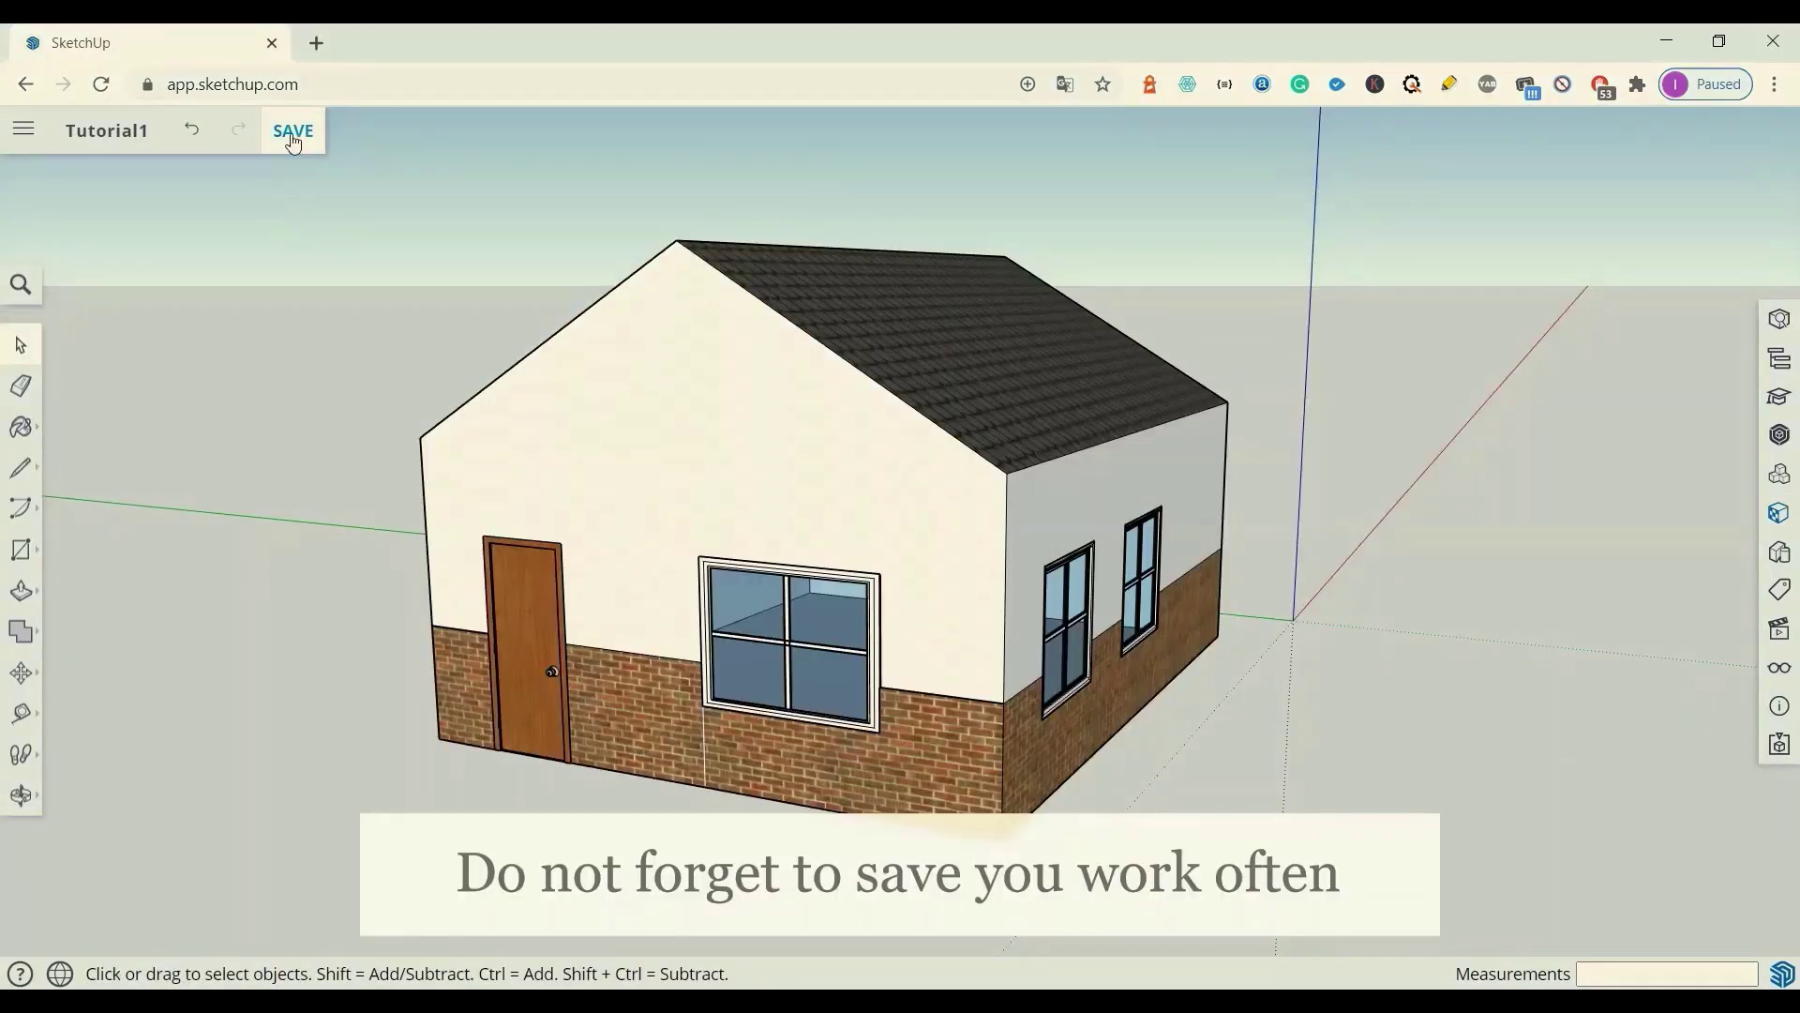
# Step: Save the model, then download it as Tutorial1.skp in 2018 format
pyautogui.click(294, 137)
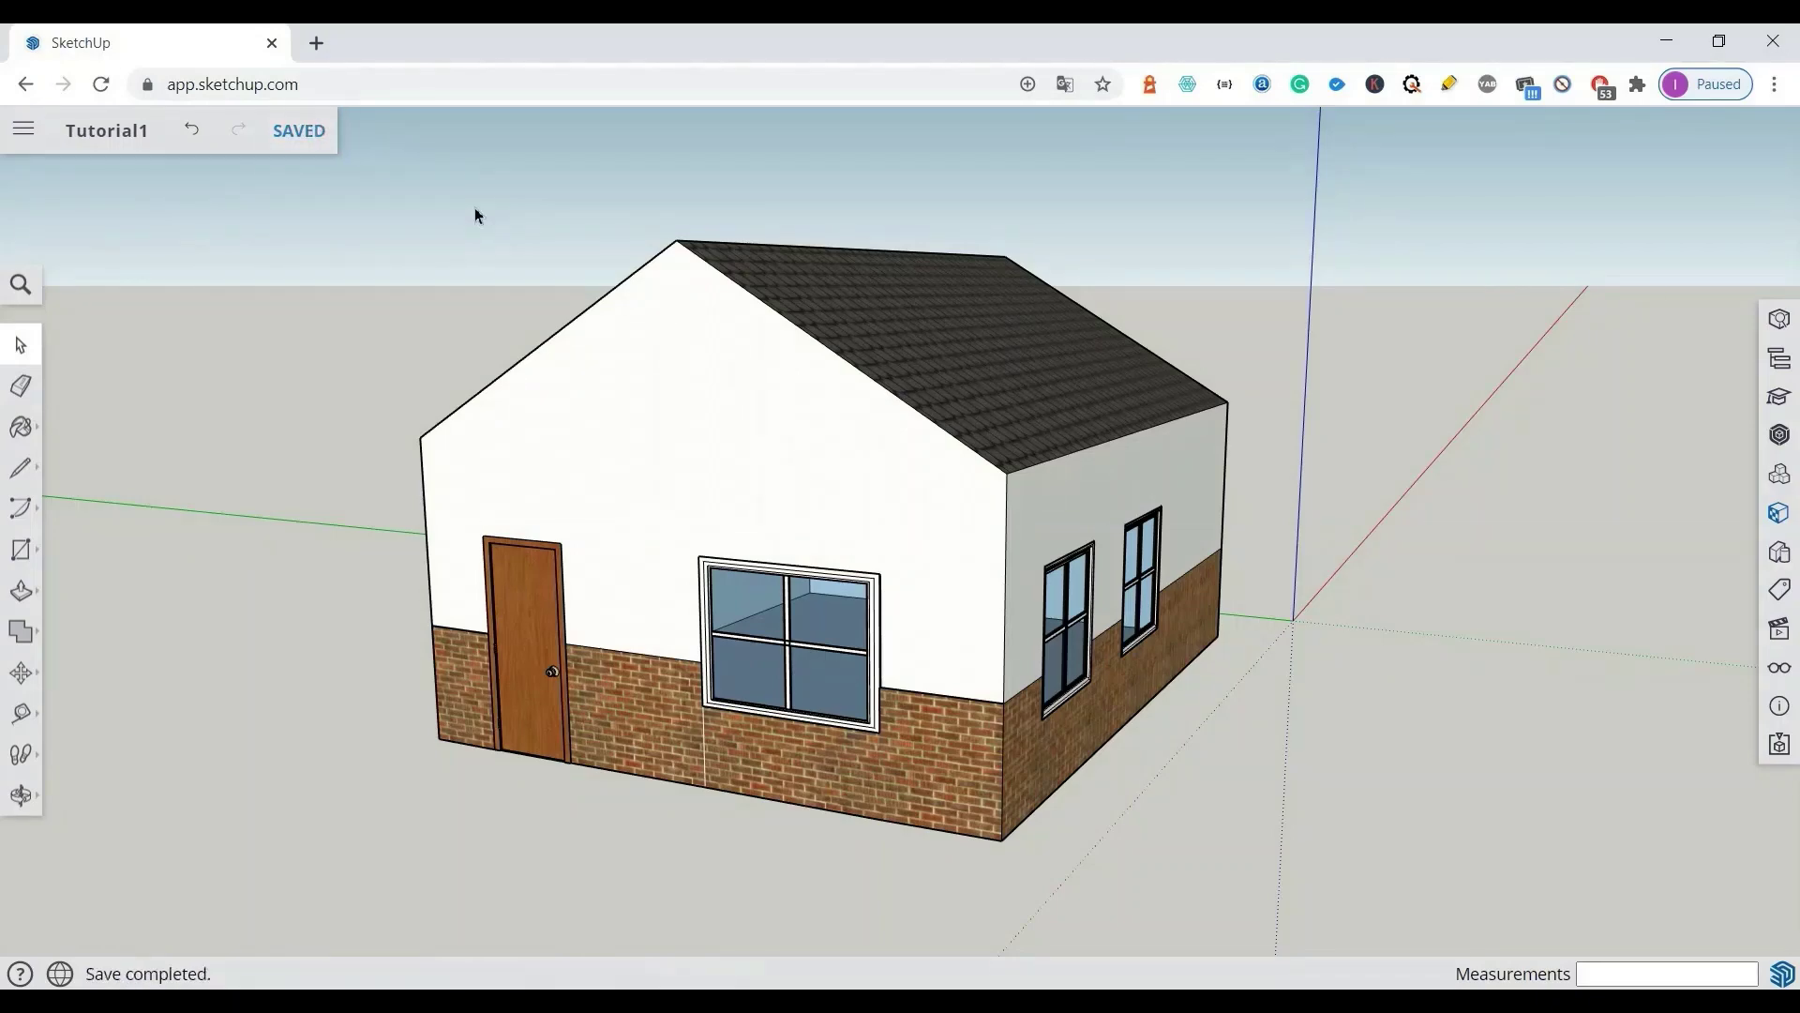
pyautogui.click(27, 130)
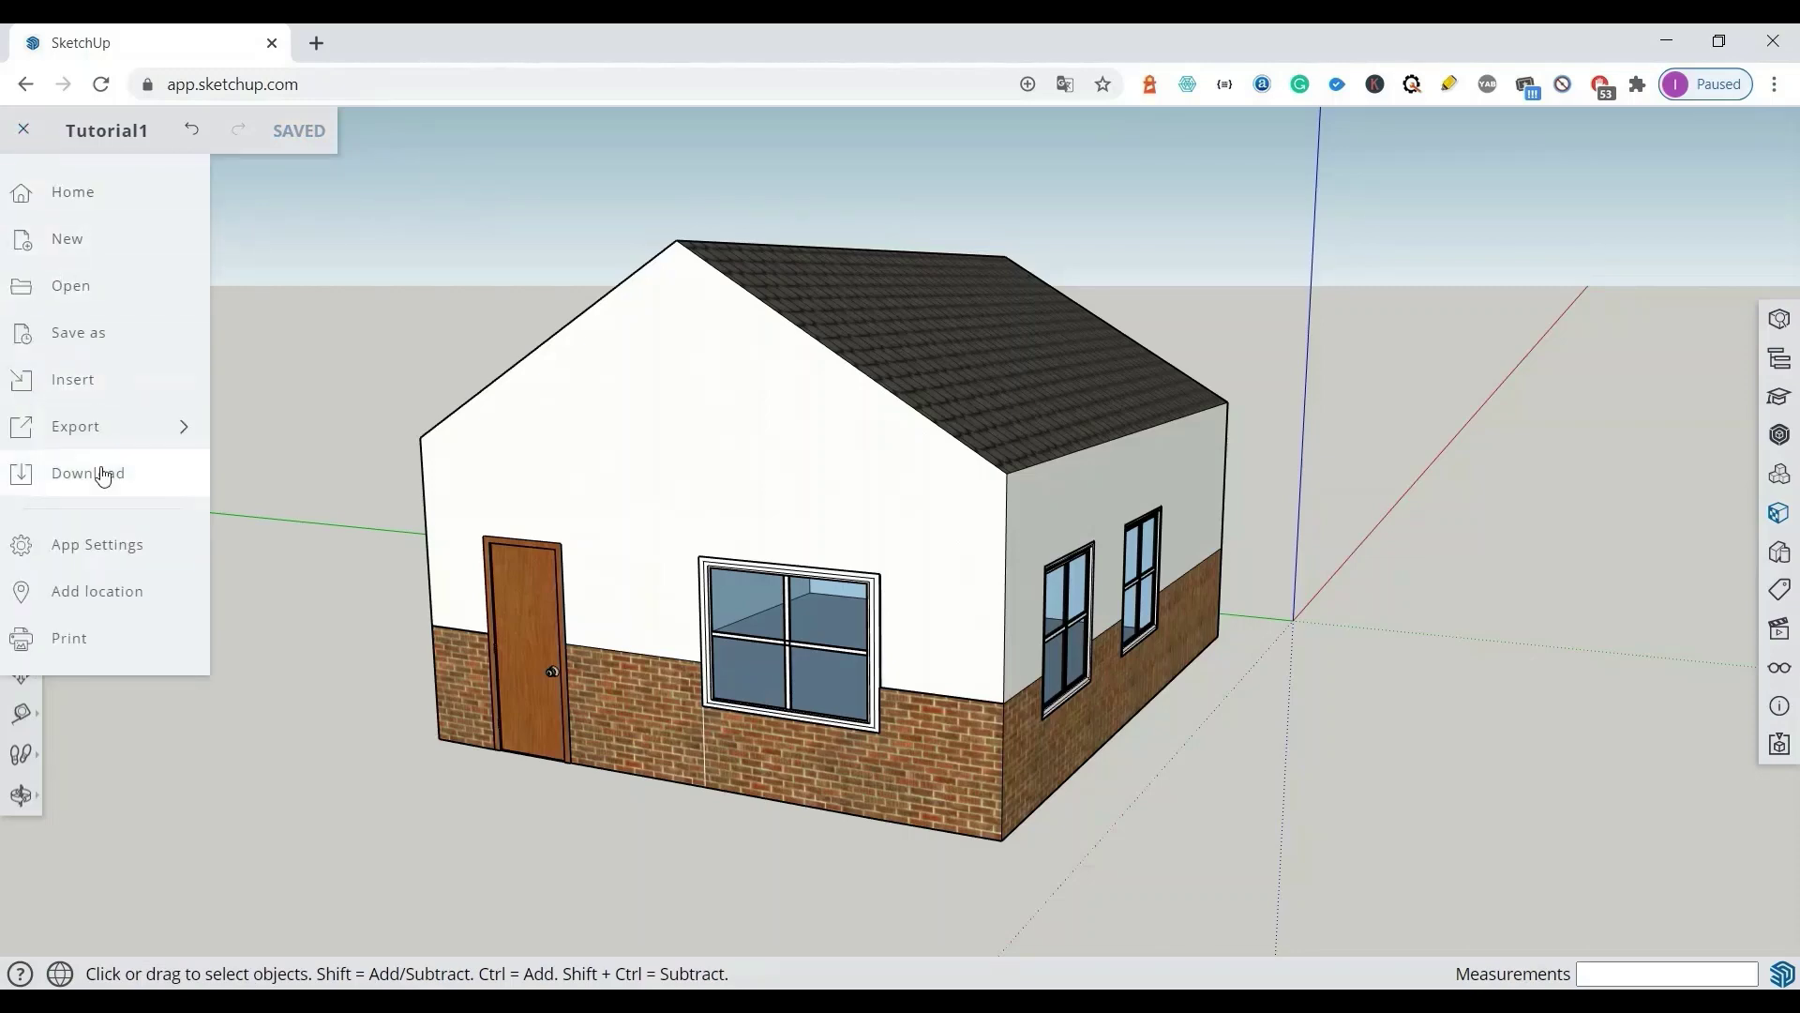
pyautogui.click(100, 472)
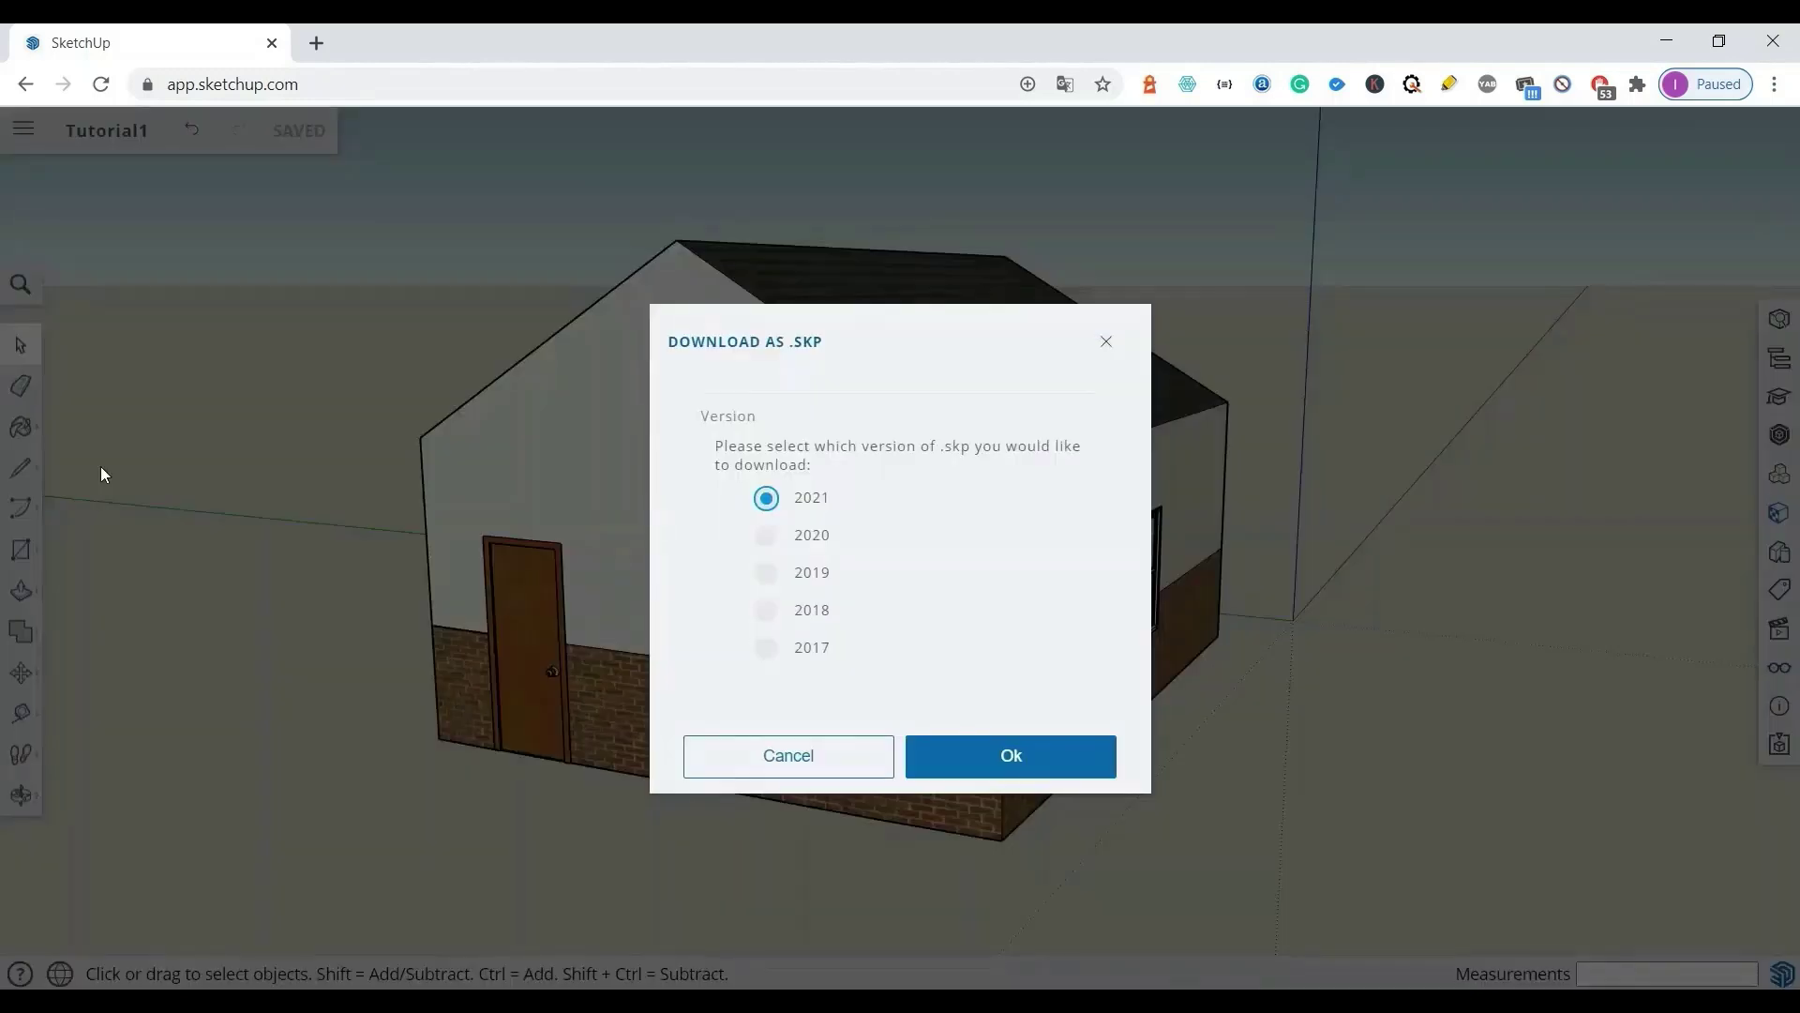
pyautogui.click(766, 574)
pyautogui.click(767, 611)
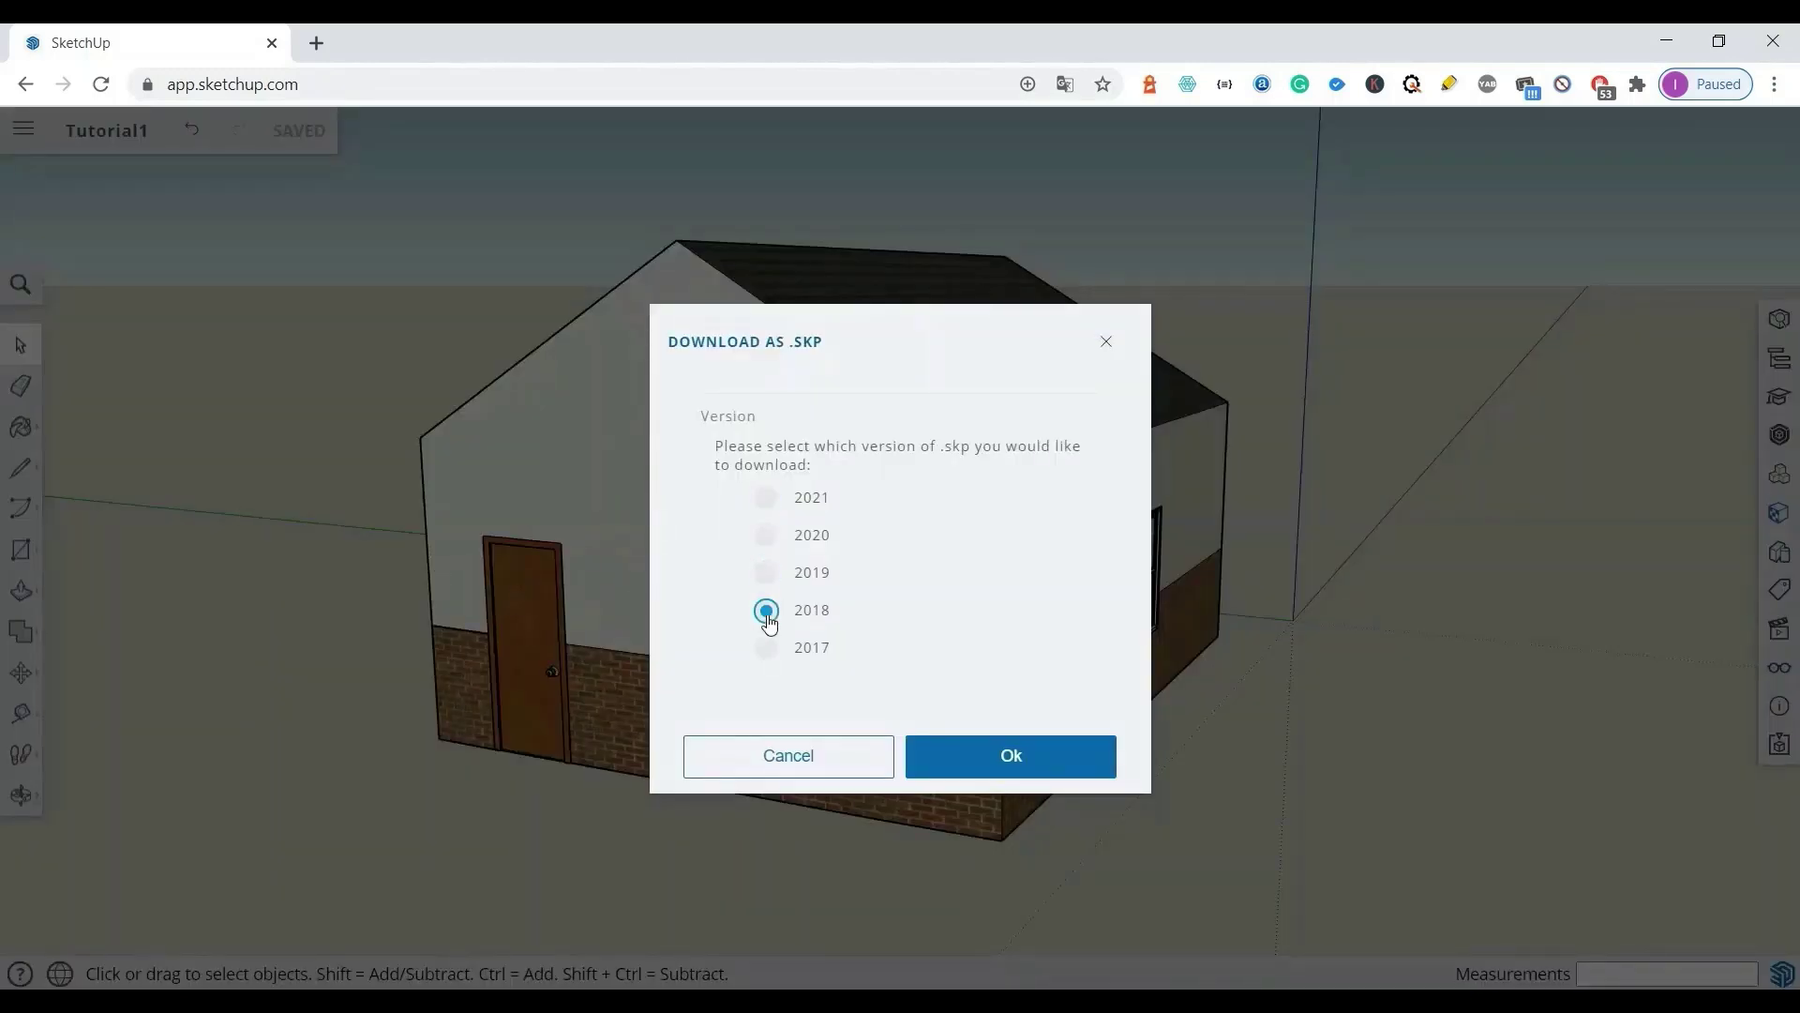
pyautogui.click(1011, 755)
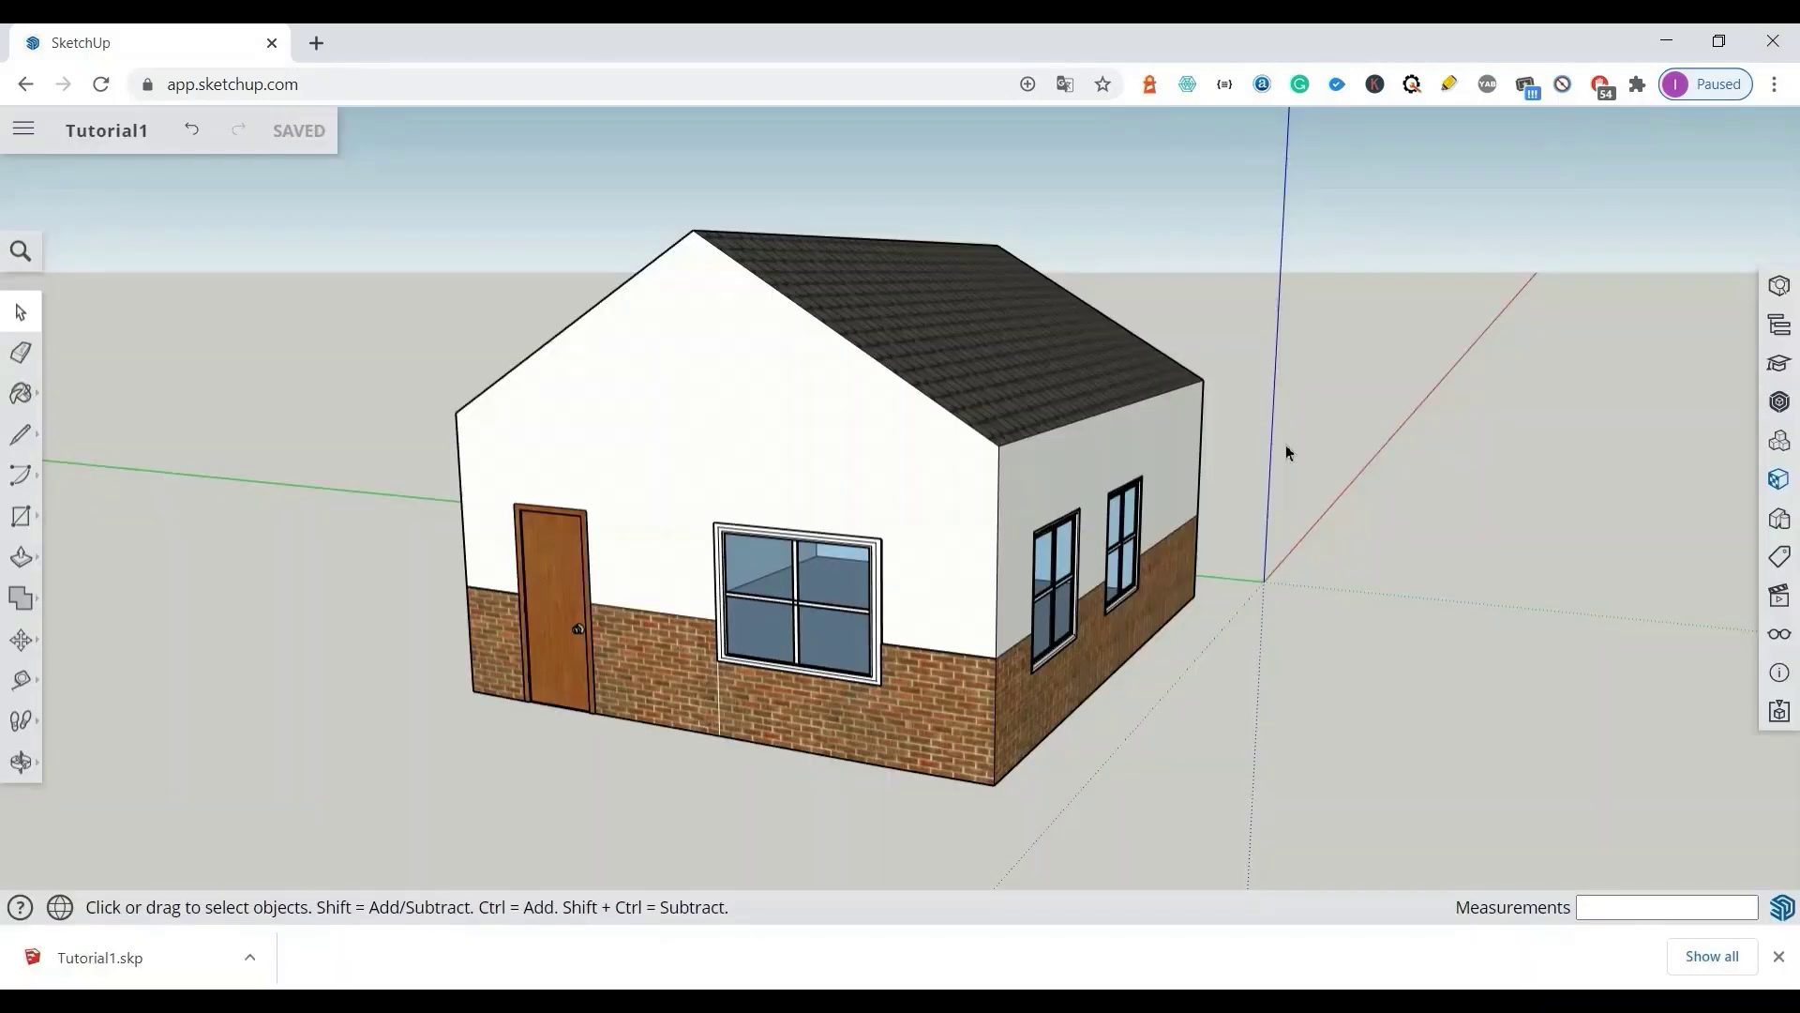
# Step: Close Chrome and open Tutorial1.skp in SketchUp Pro 2019 from File Explorer
pyautogui.click(1772, 41)
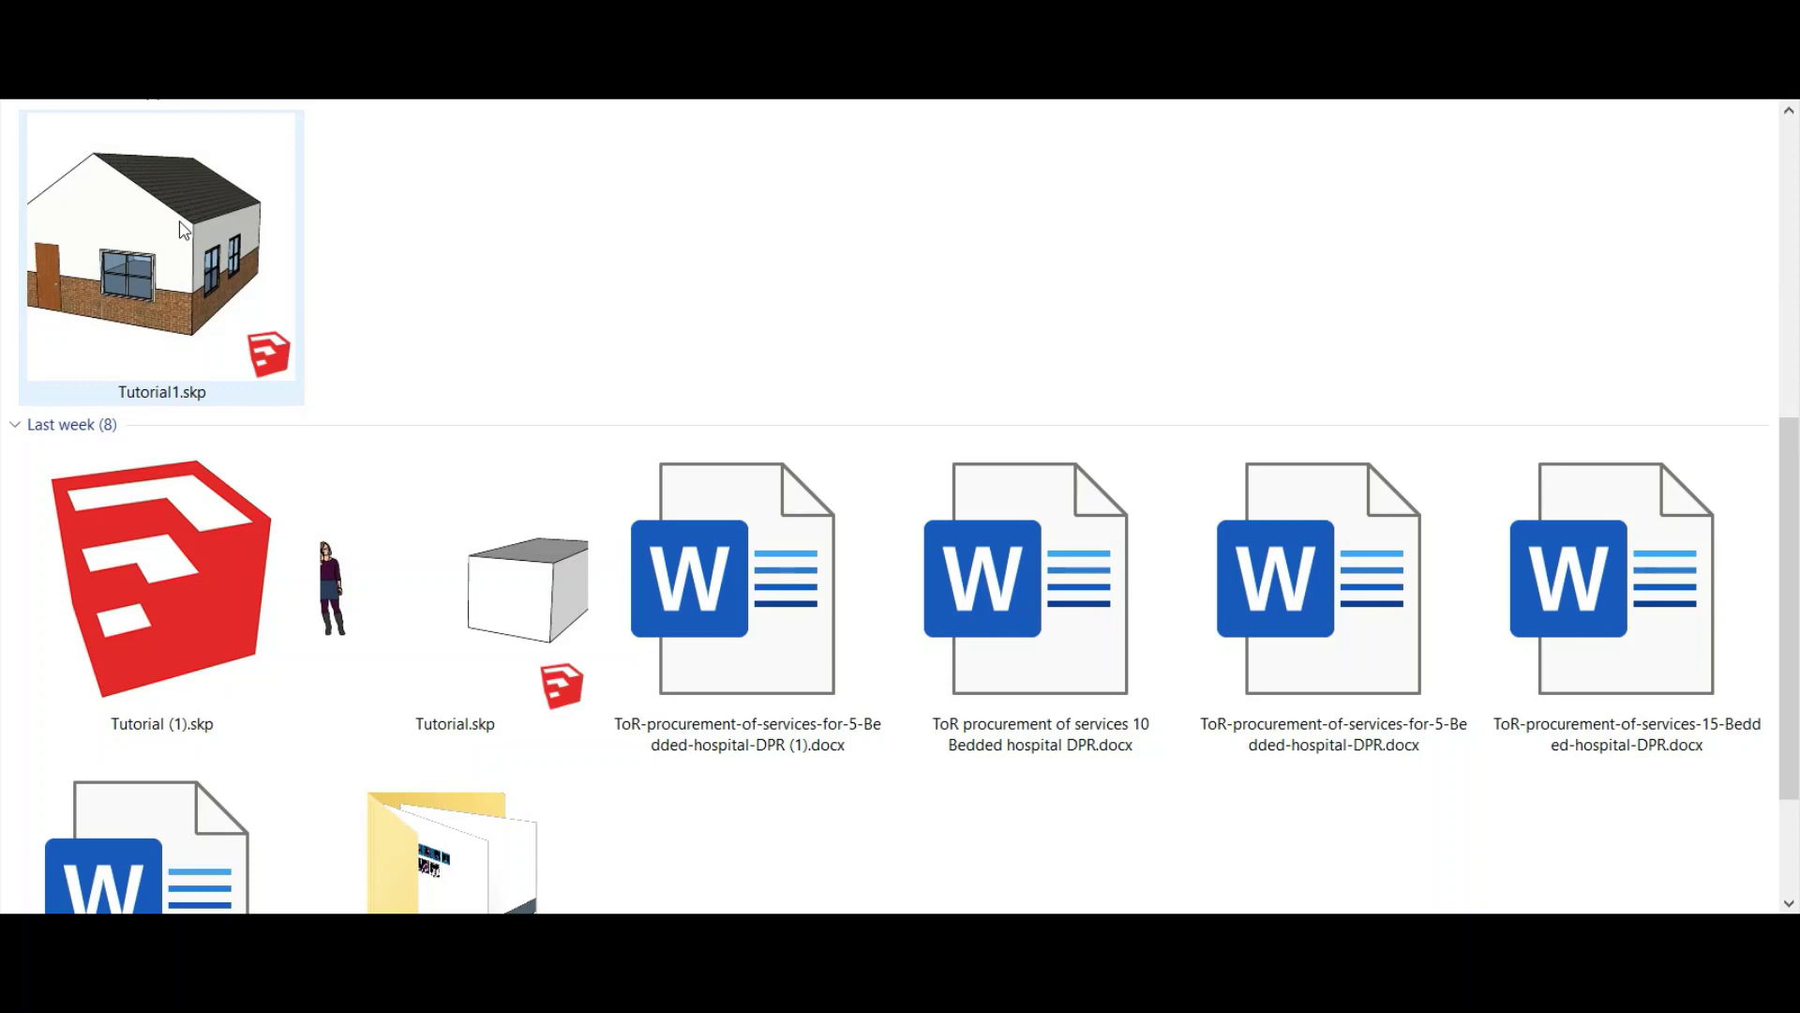
pyautogui.doubleClick(180, 228)
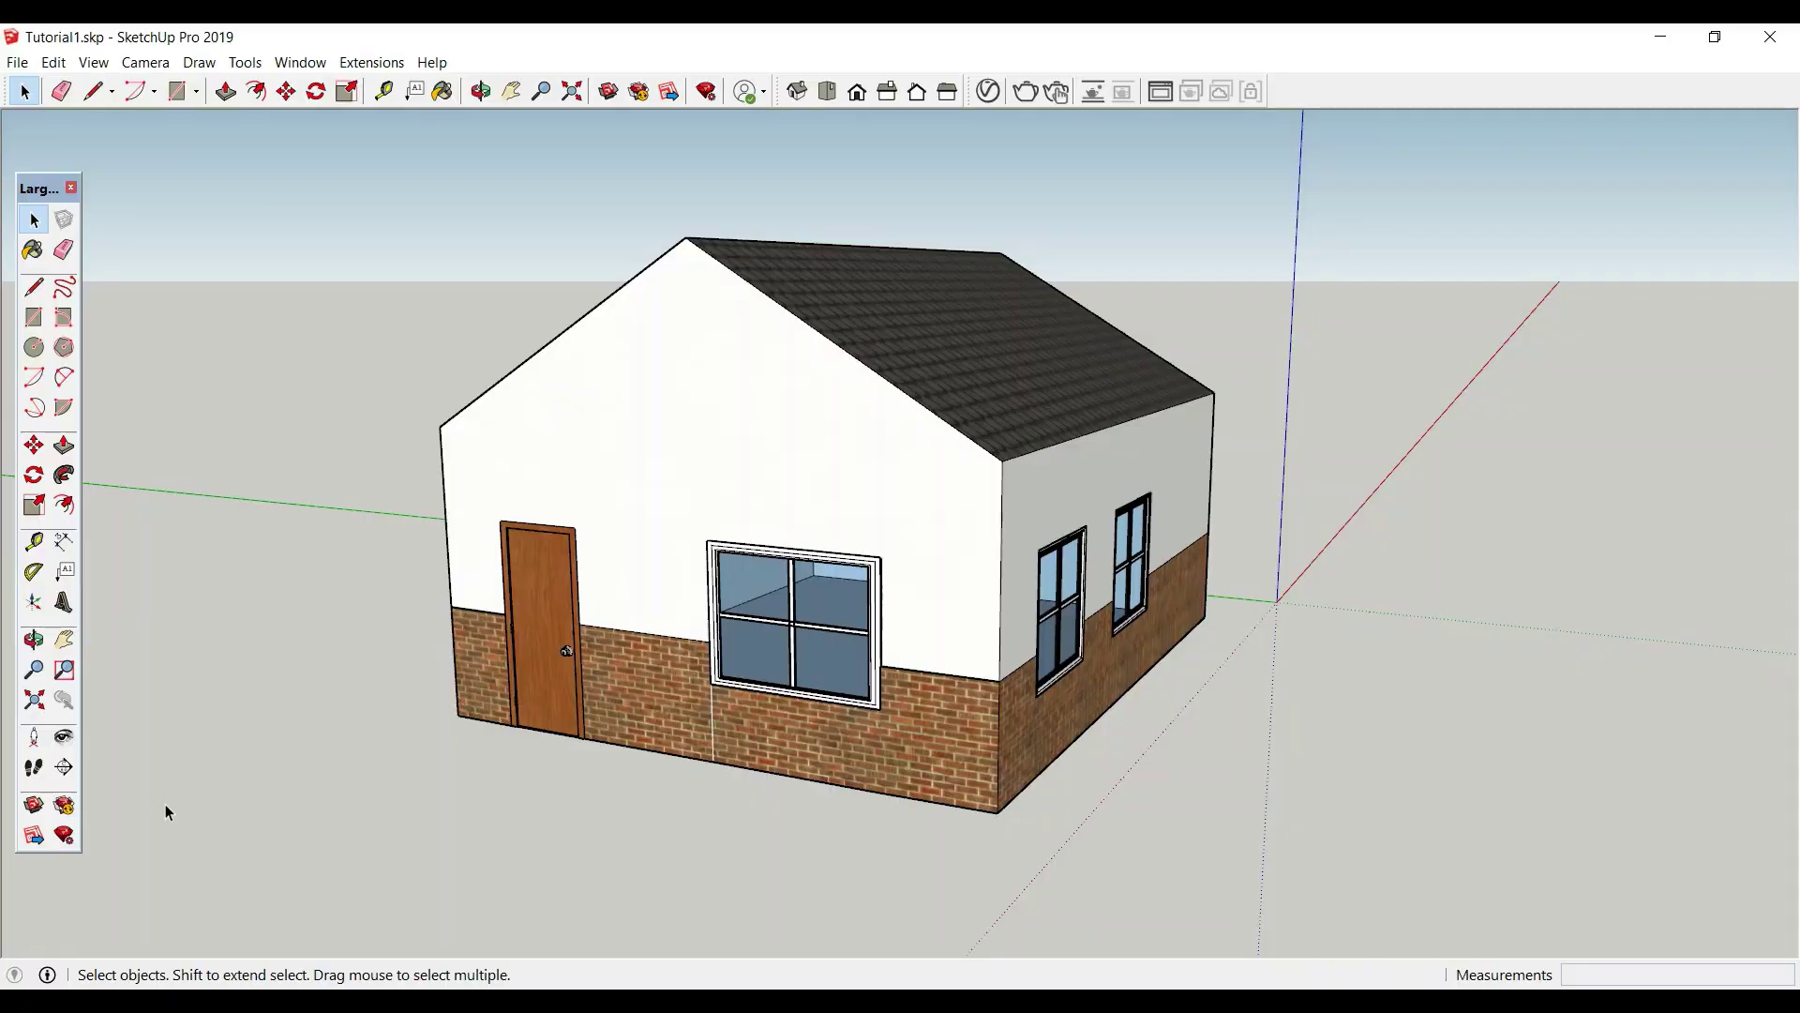
# Step: Back in Chrome, search Google for 'online sketchup'
pyautogui.hotkey('alt', 'Tab')
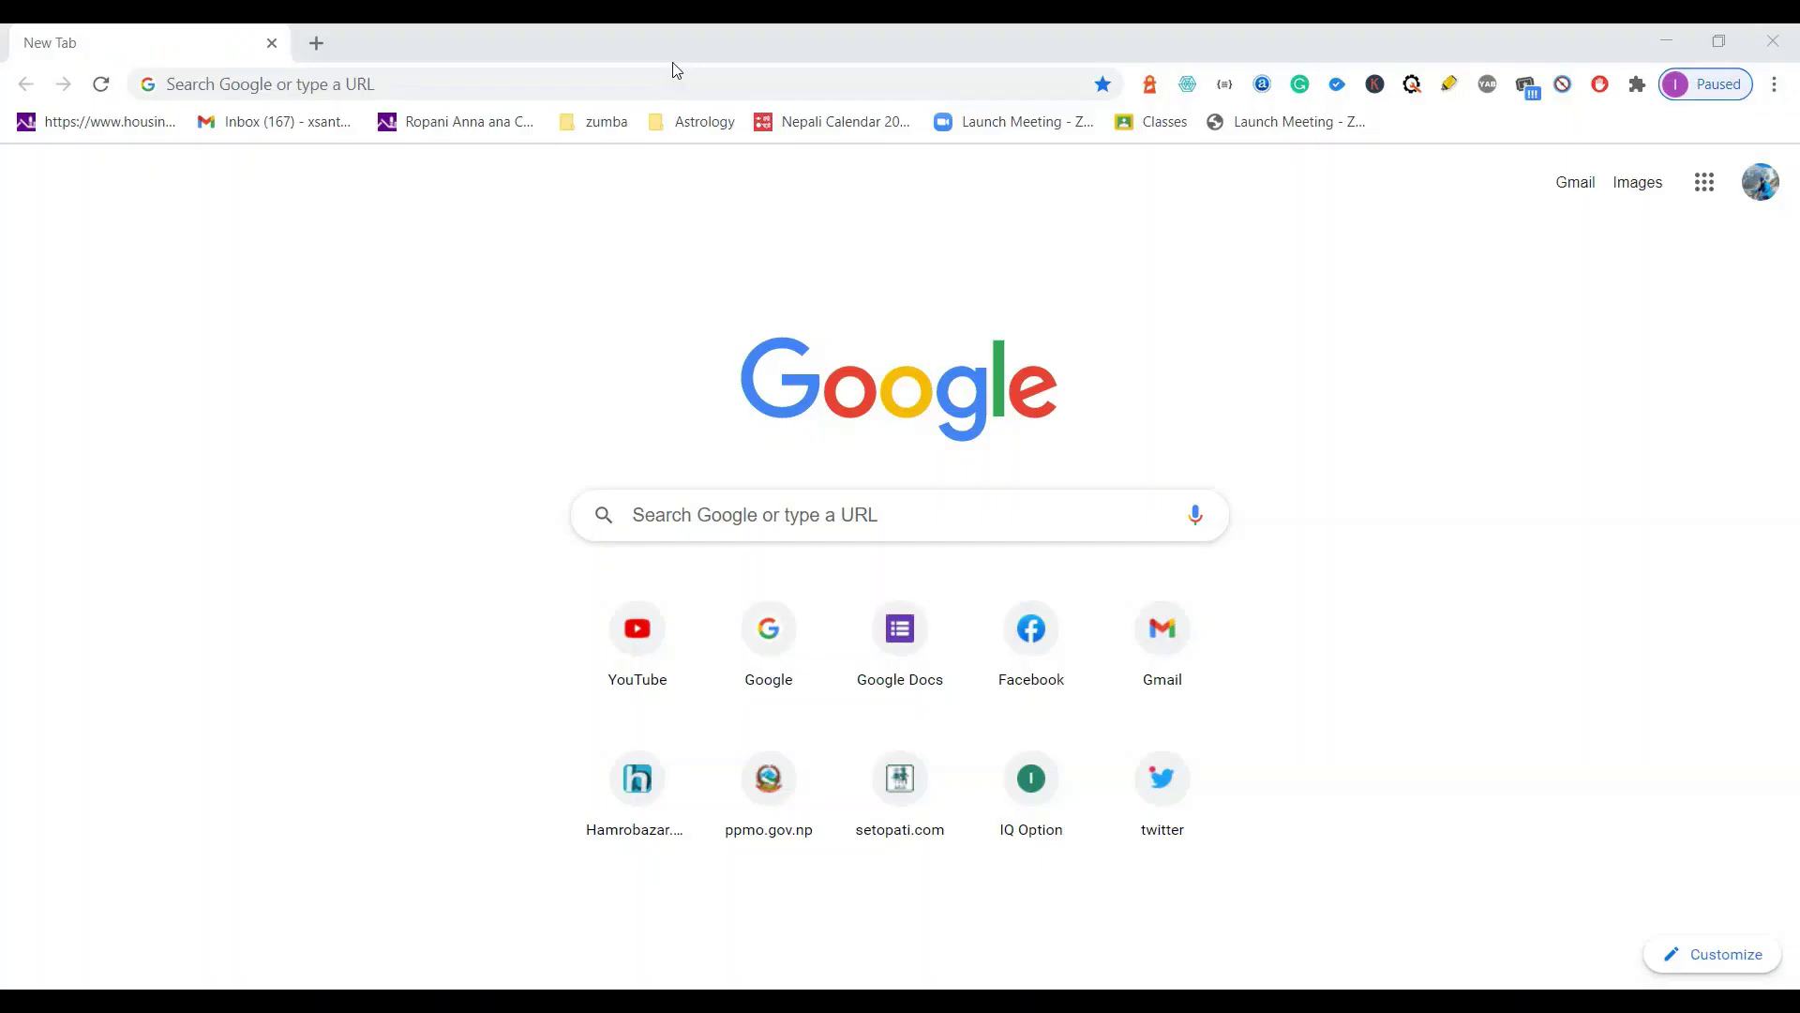
pyautogui.click(664, 83)
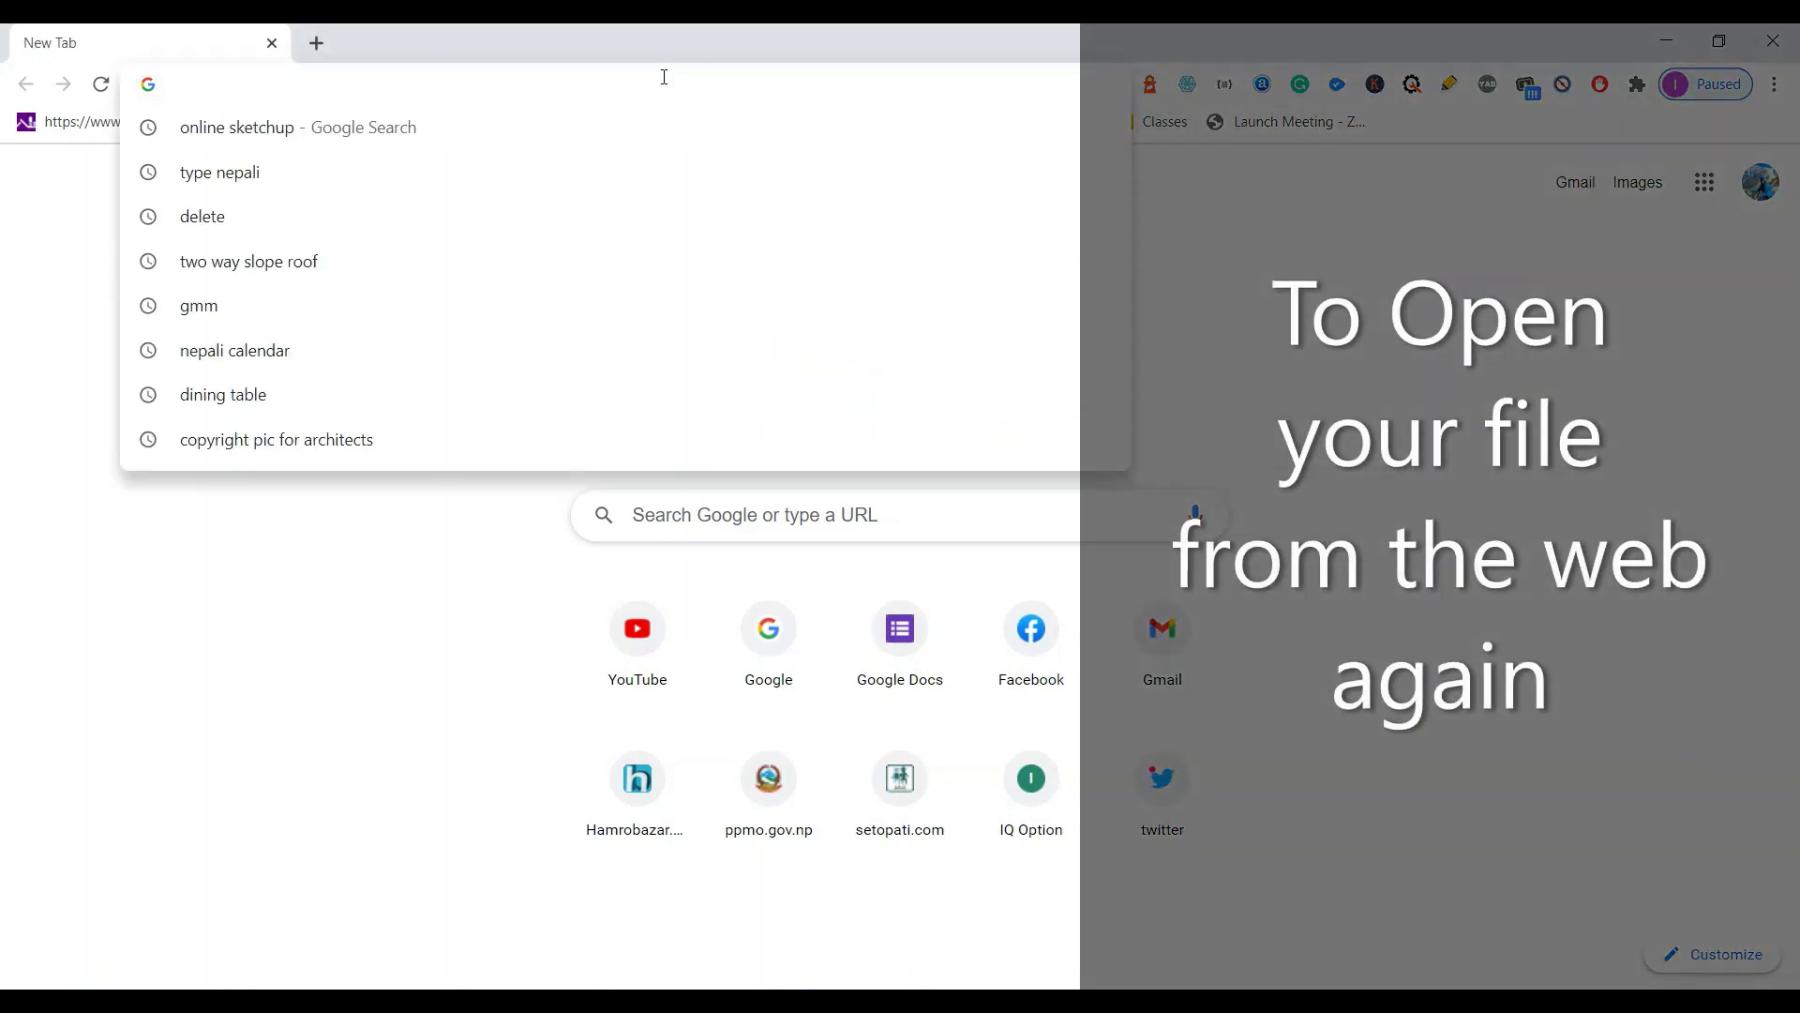
pyautogui.write('online o')
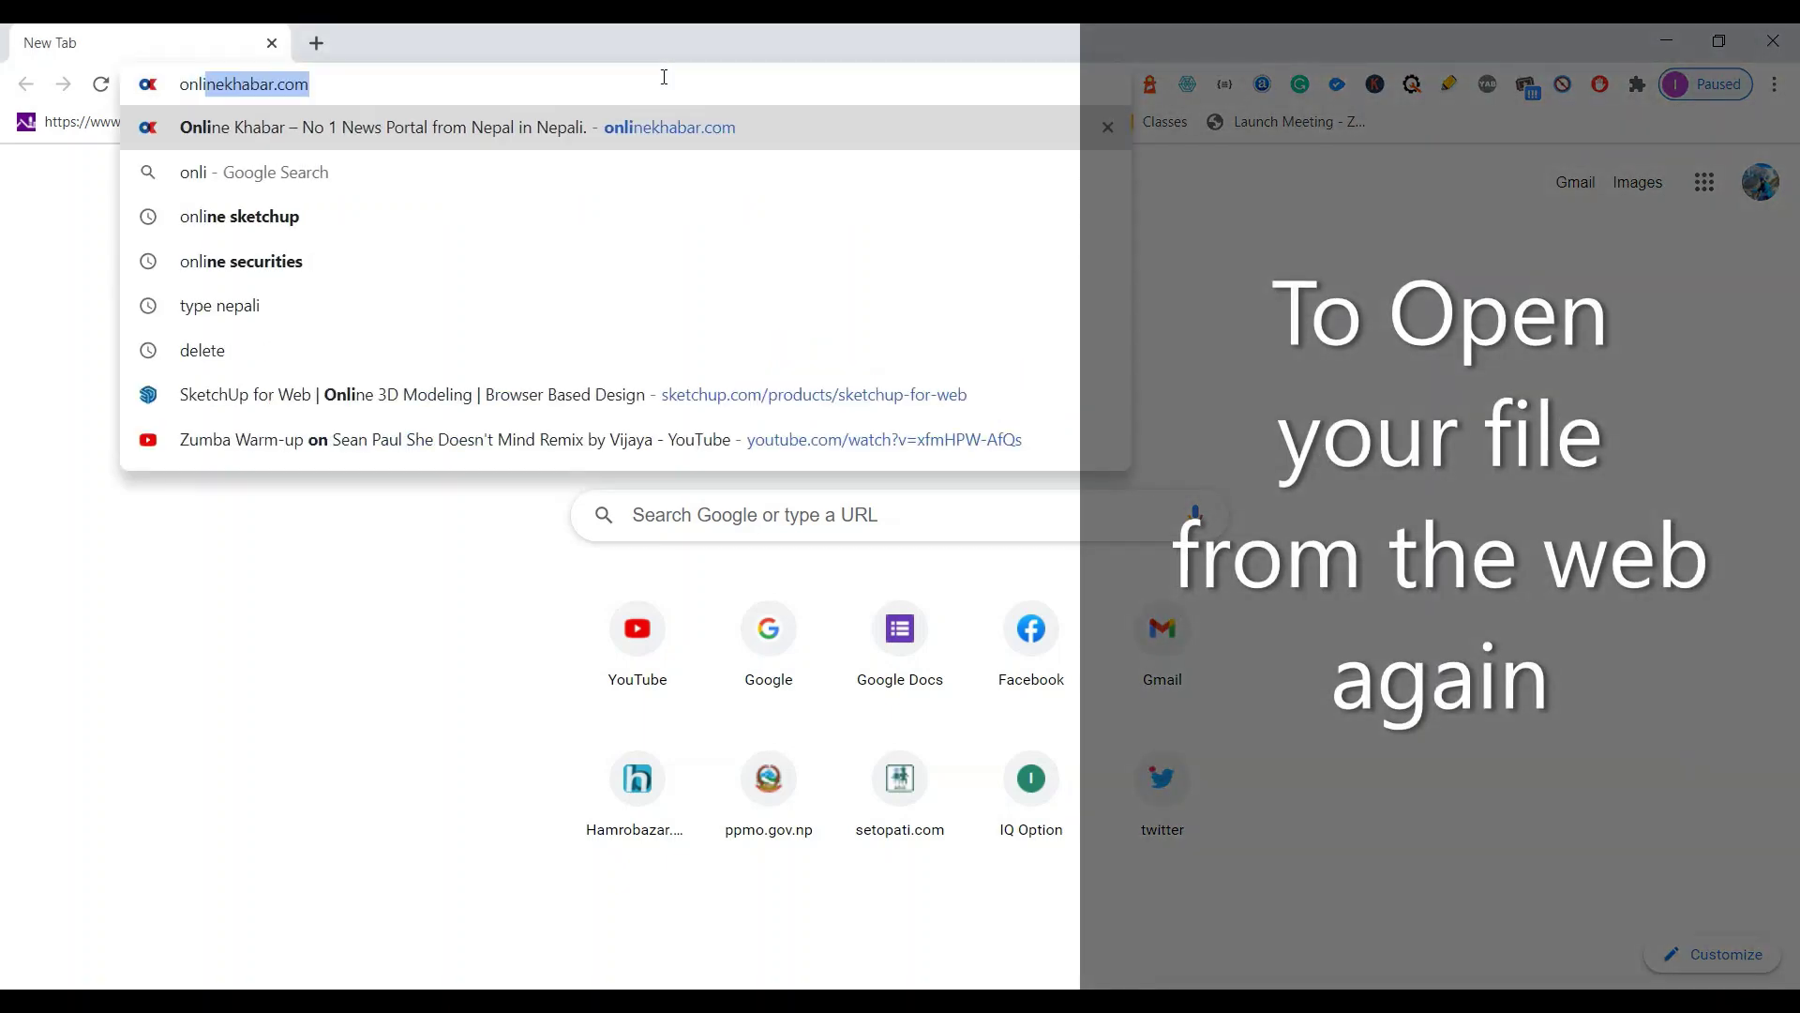
pyautogui.write('s')
pyautogui.press('Return')
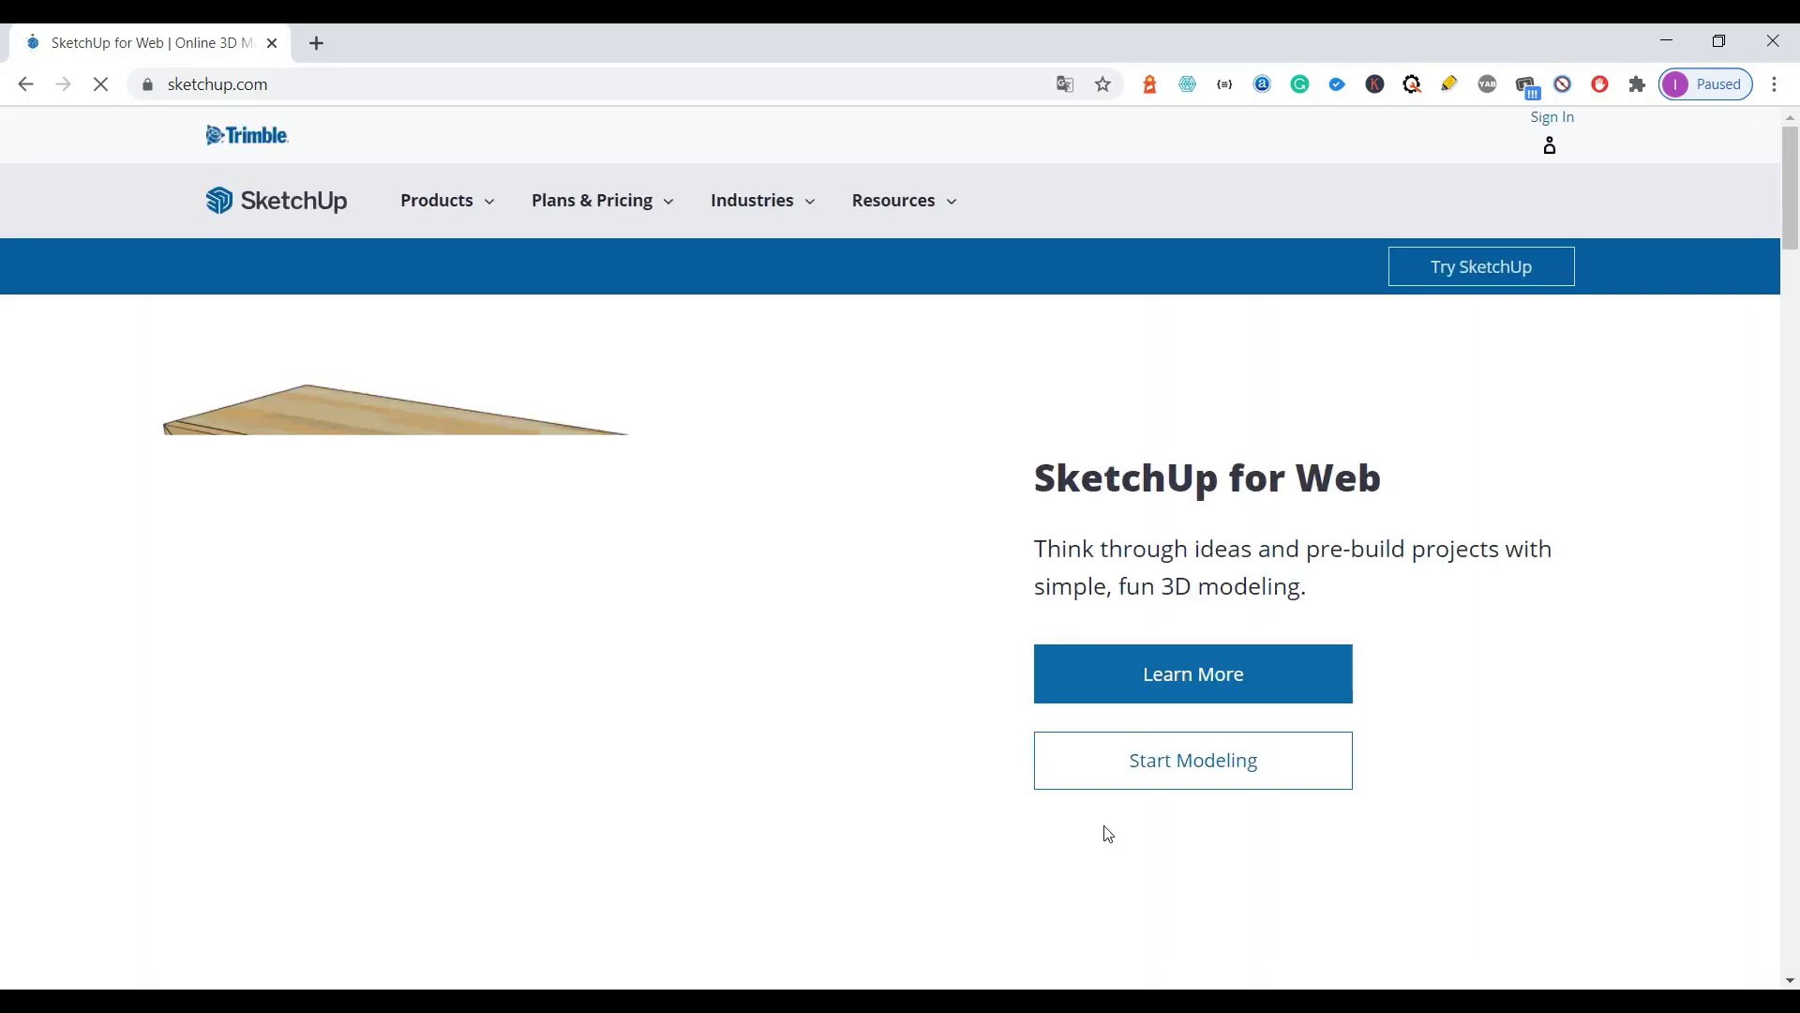
# Step: Launch the web modeller with Start Modeling
pyautogui.click(1152, 781)
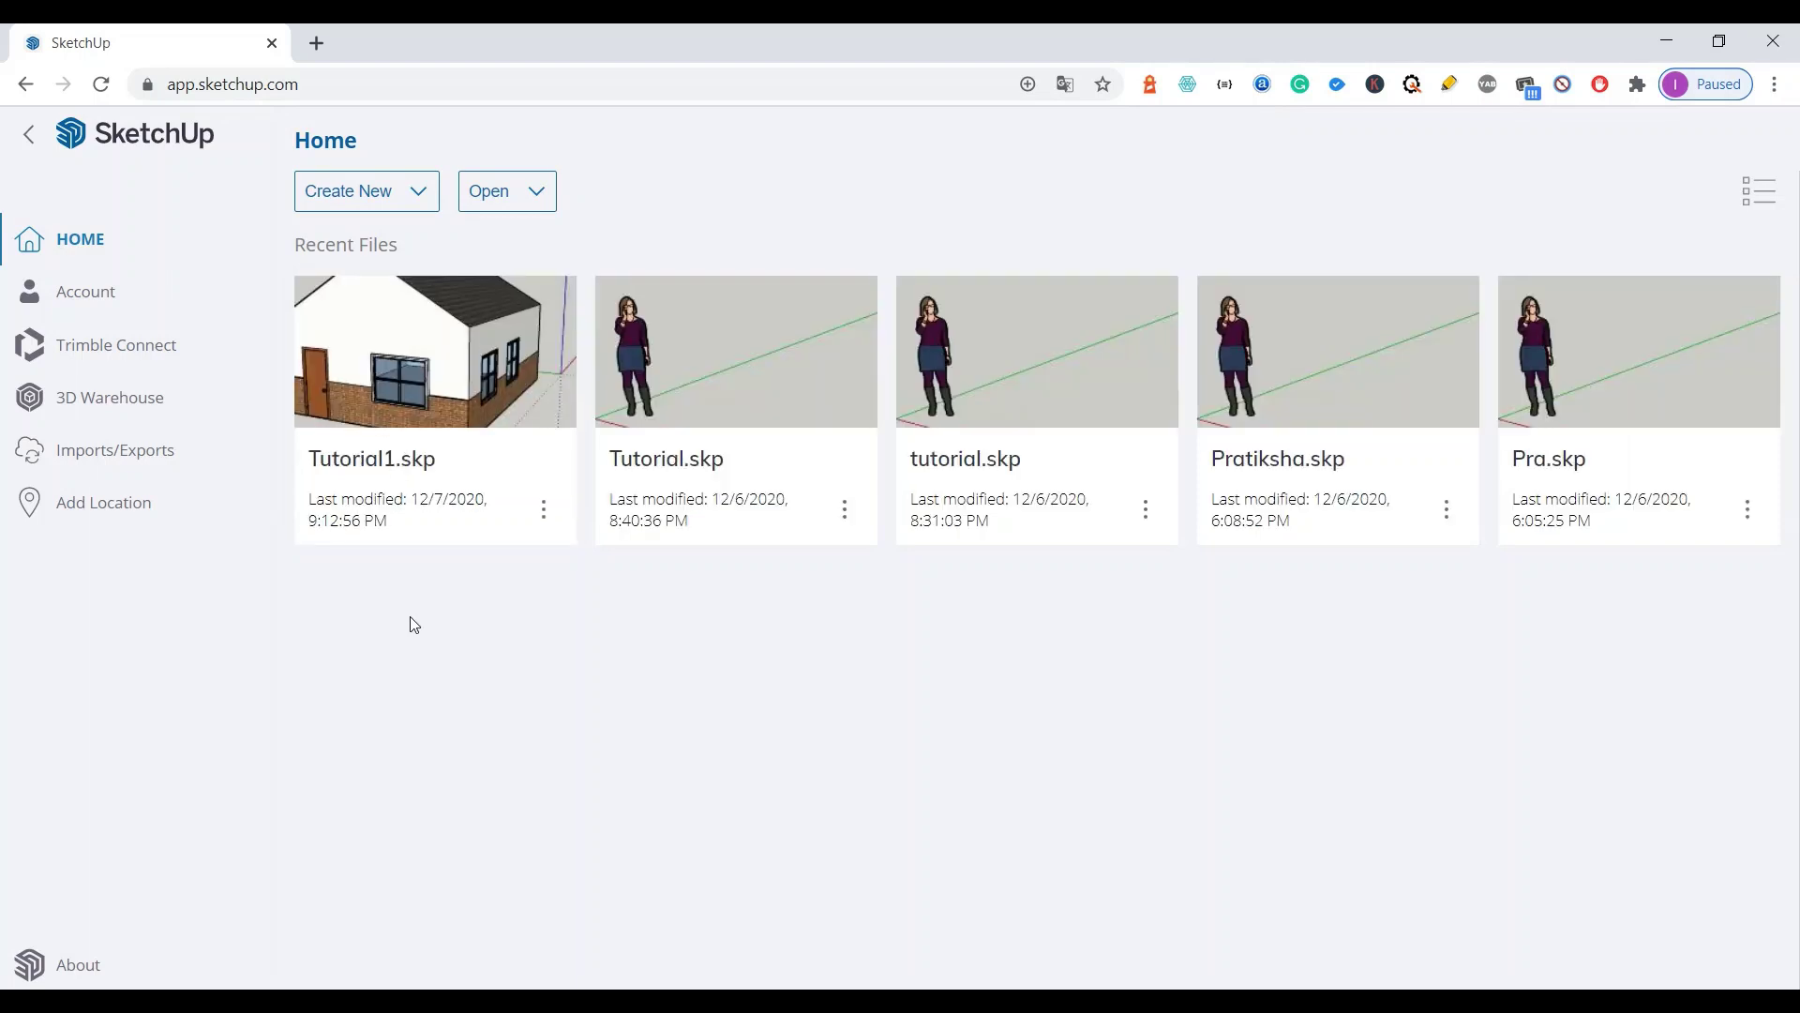
# Step: Open Tutorial1.skp from the Recent Files list
pyautogui.click(420, 469)
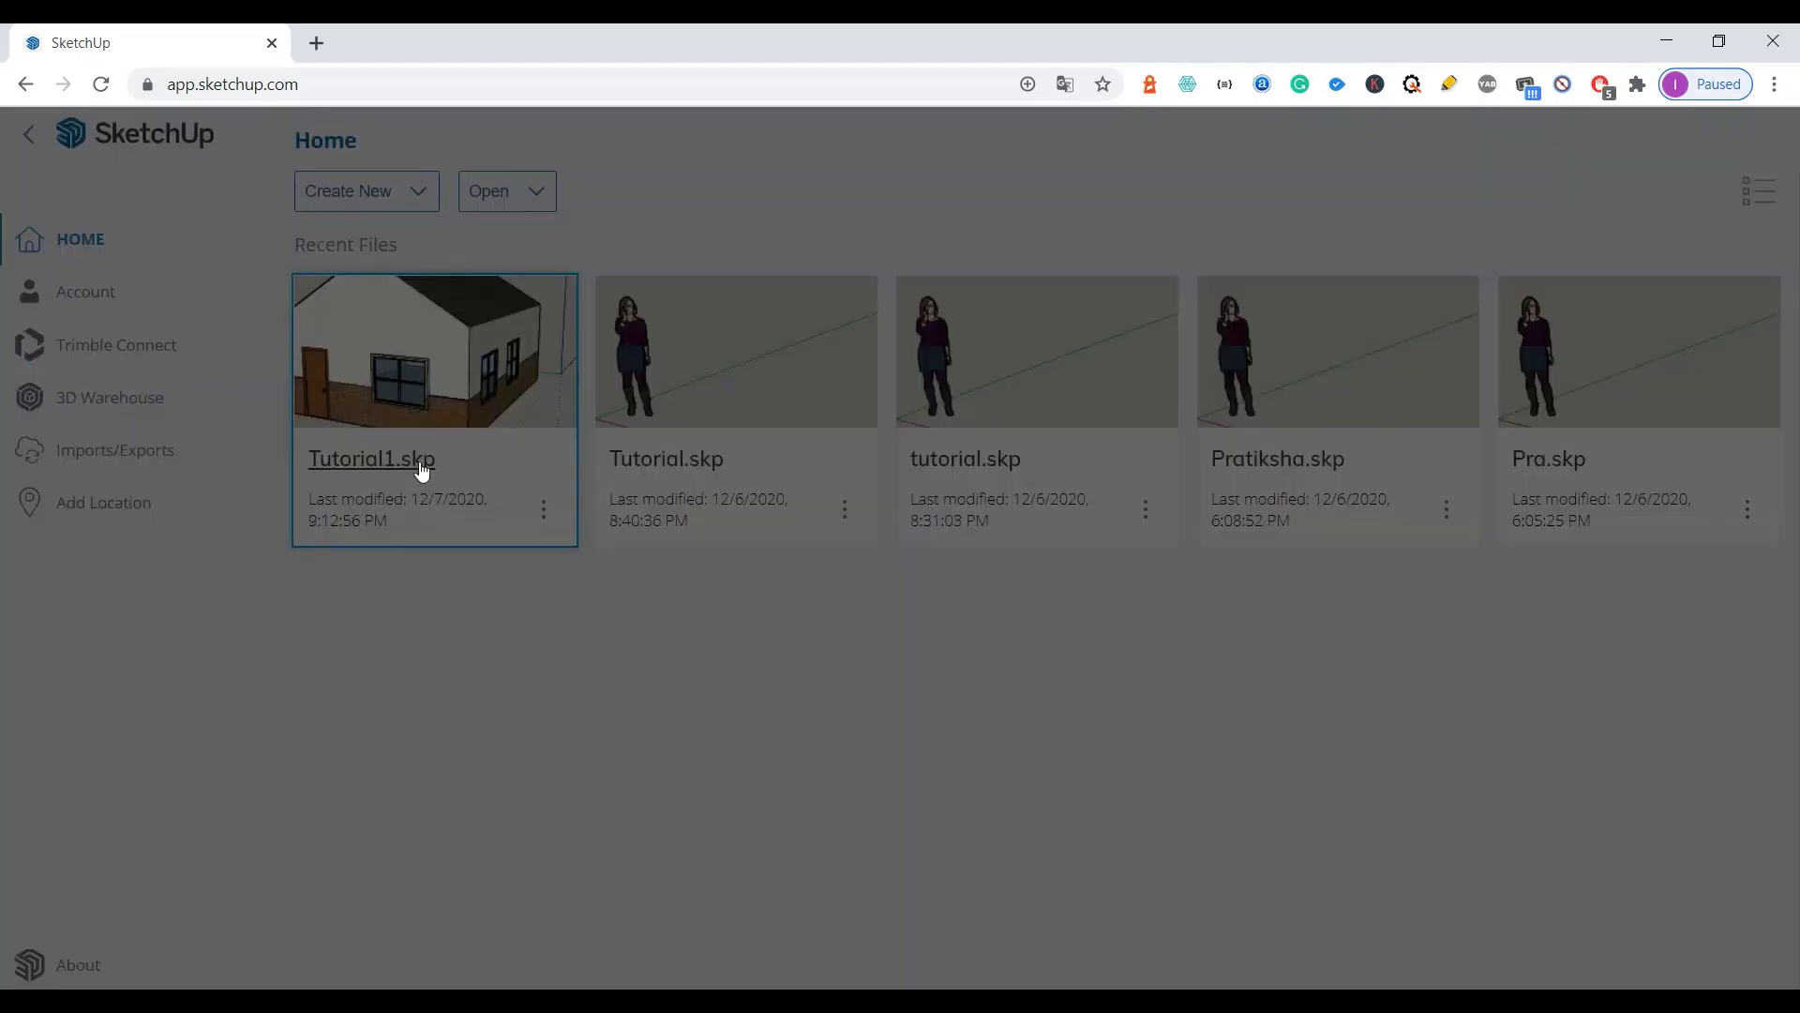